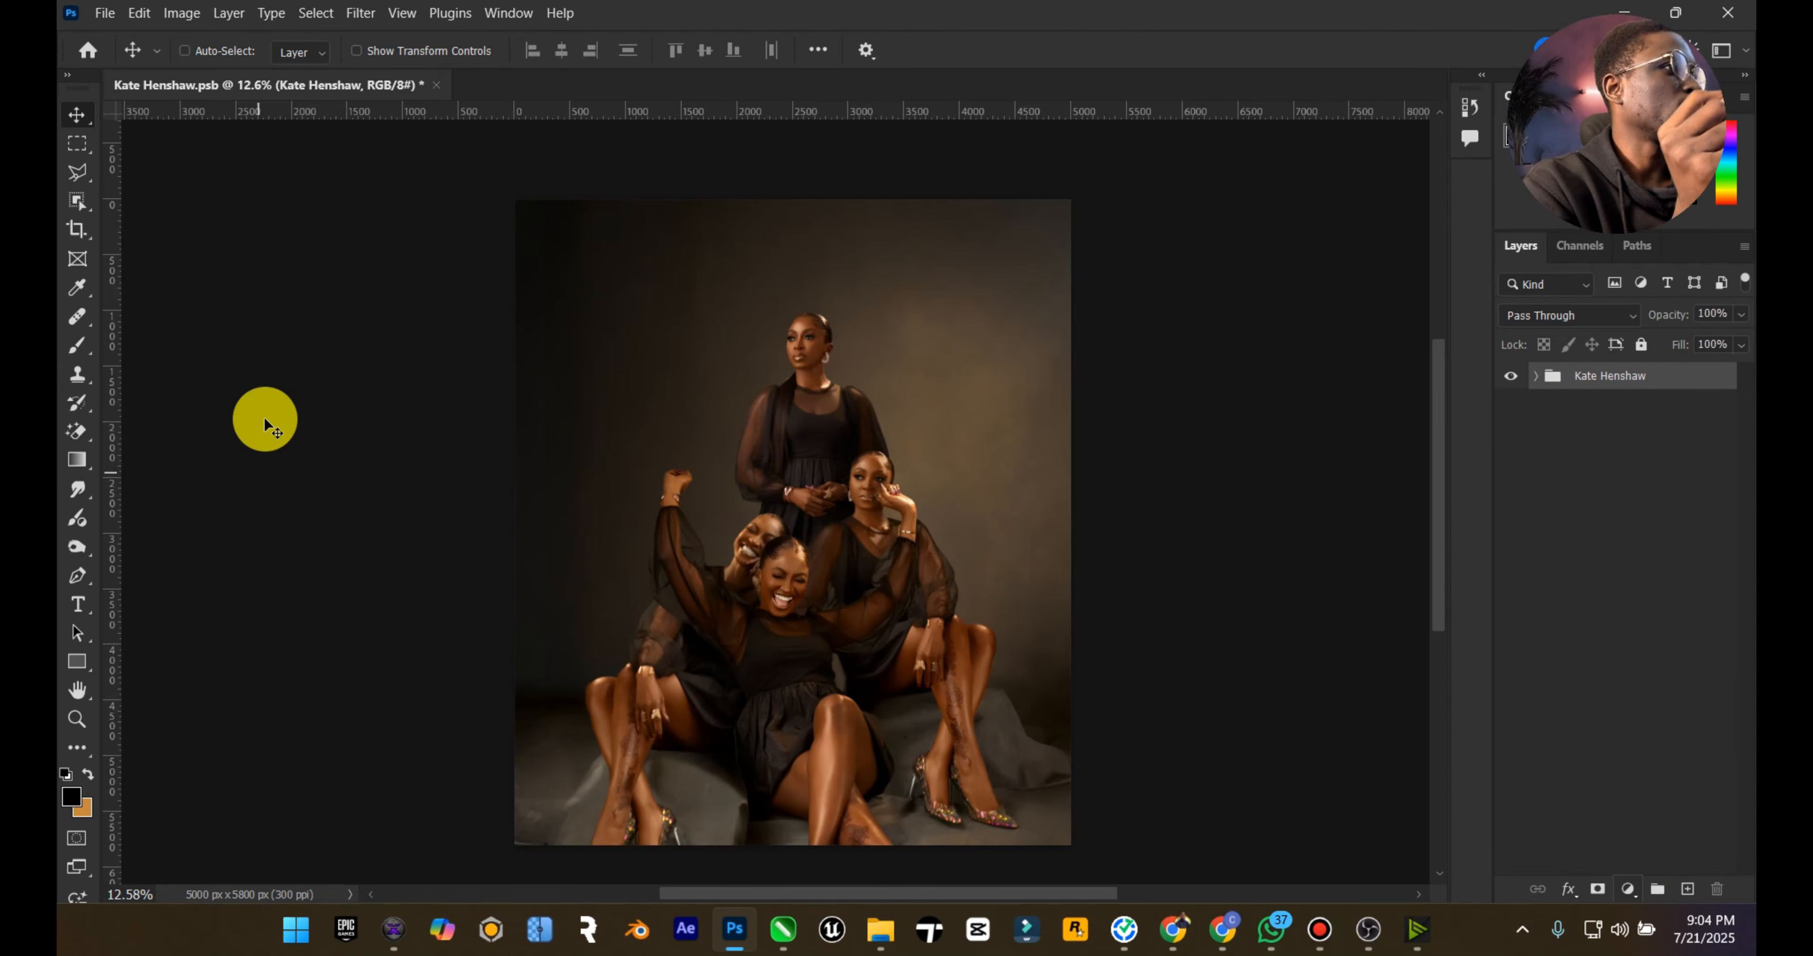
Step: Add a teal solid color fill layer (#28dcb4) above the Kate Henshaw group
left_click(1622, 890)
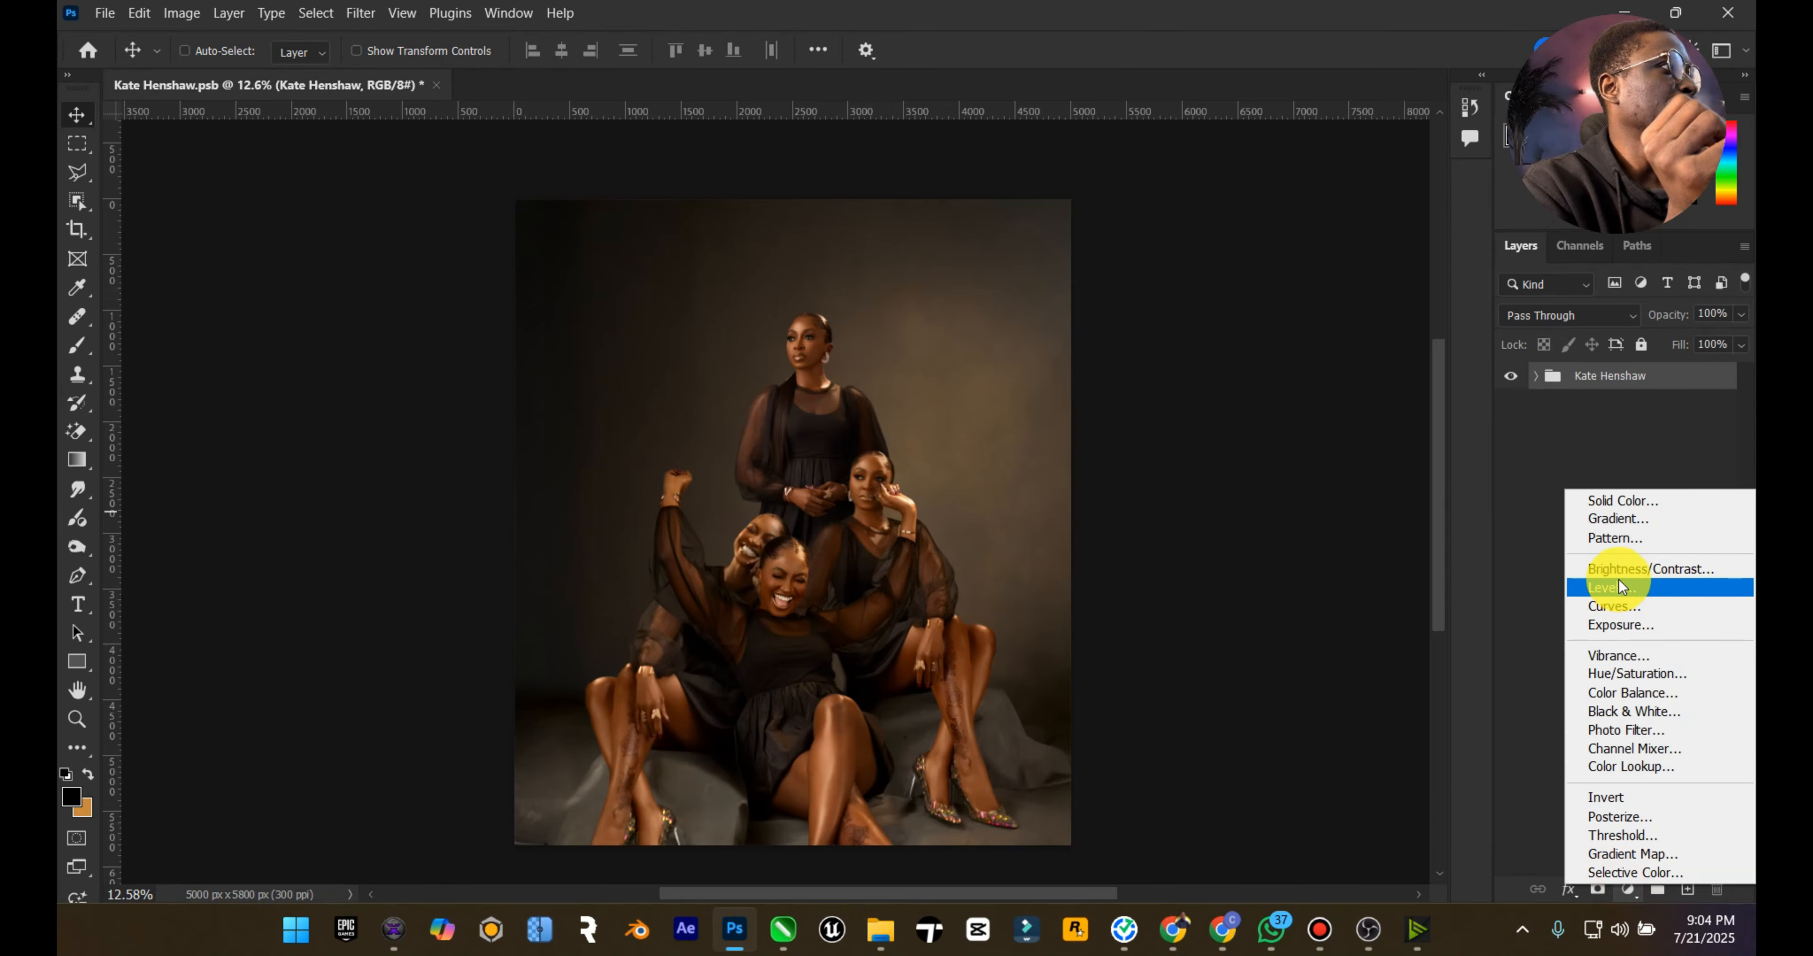
left_click(1615, 505)
mouse_move(1391, 393)
left_mouse_down()
mouse_move(1420, 324)
mouse_move(1295, 325)
left_mouse_up()
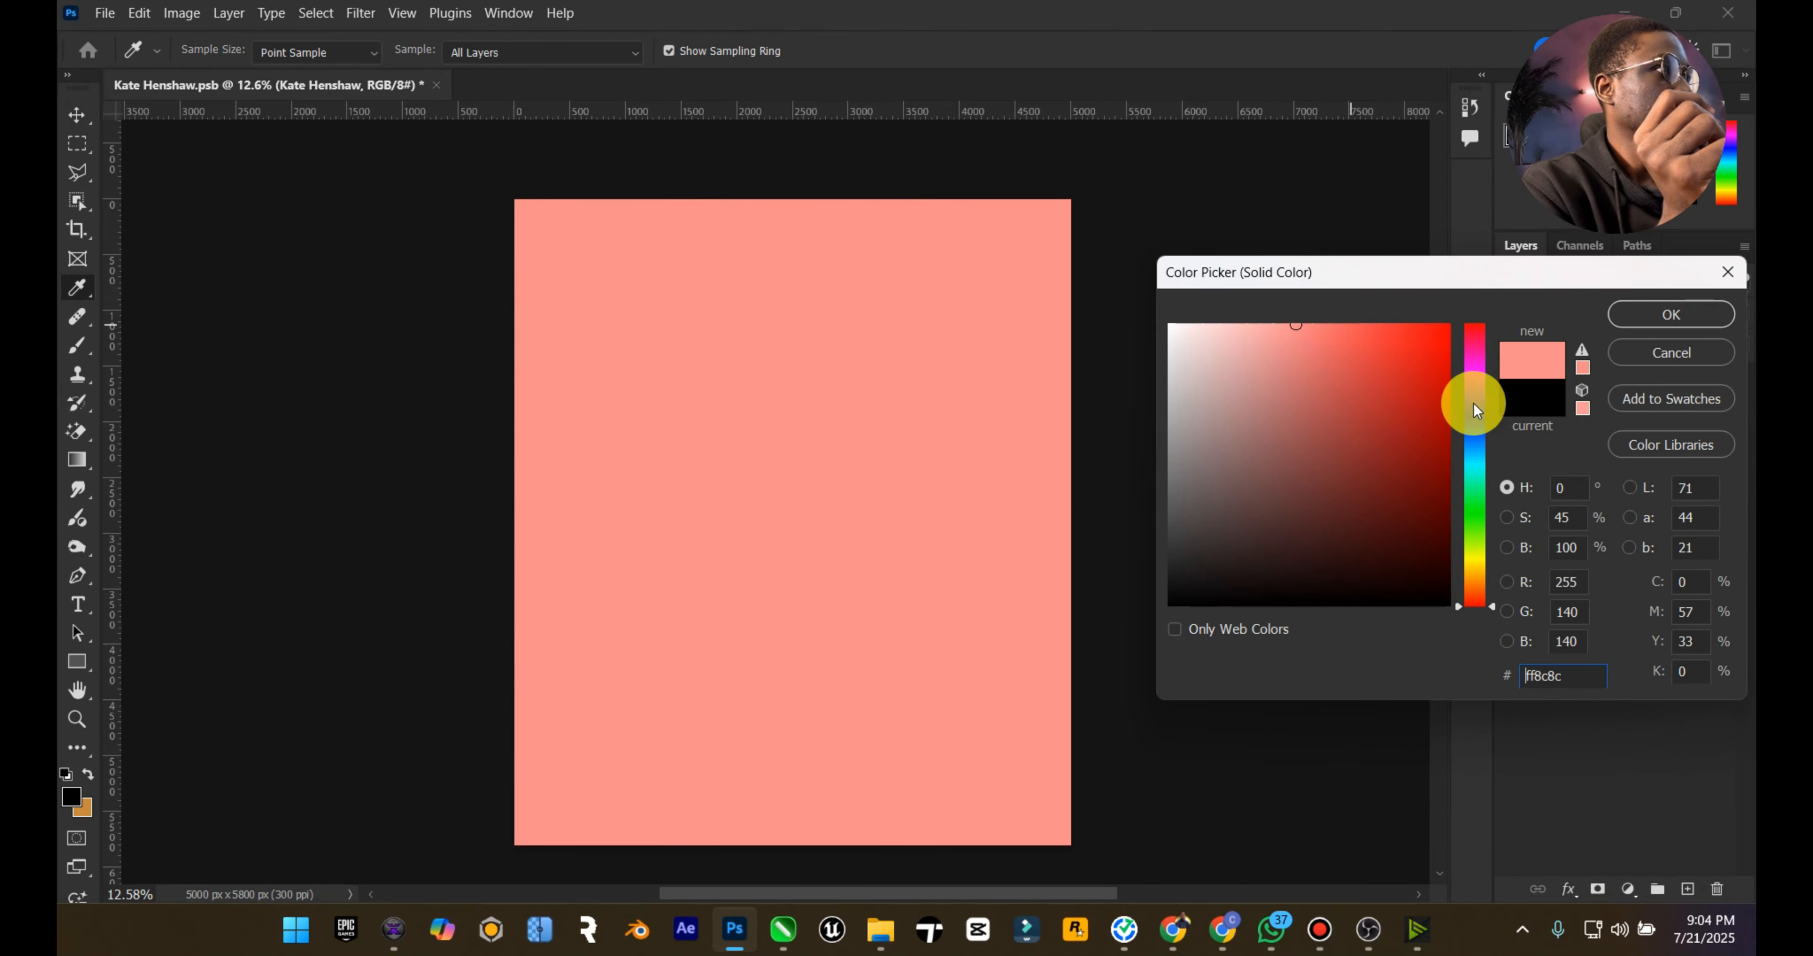
left_click_drag(1469, 396, 1469, 468)
mouse_move(1380, 331)
left_mouse_down()
mouse_move(1342, 318)
mouse_move(1484, 347)
mouse_move(1471, 361)
left_mouse_up()
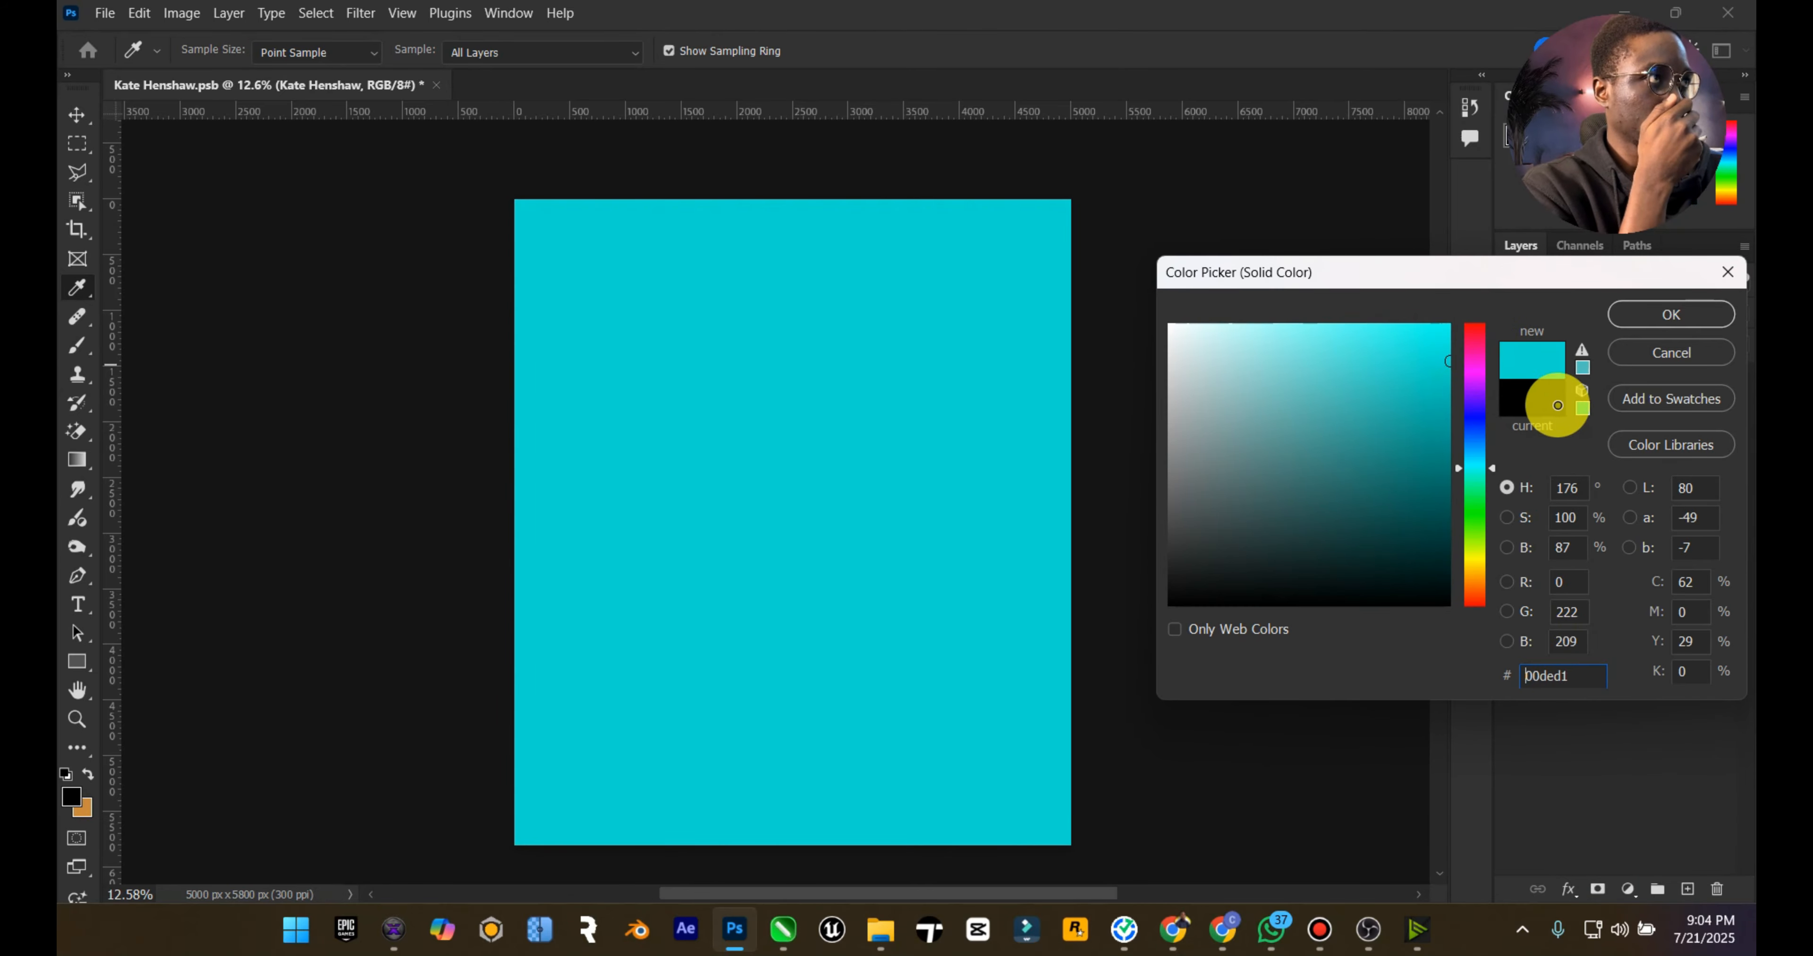
left_click(1476, 476)
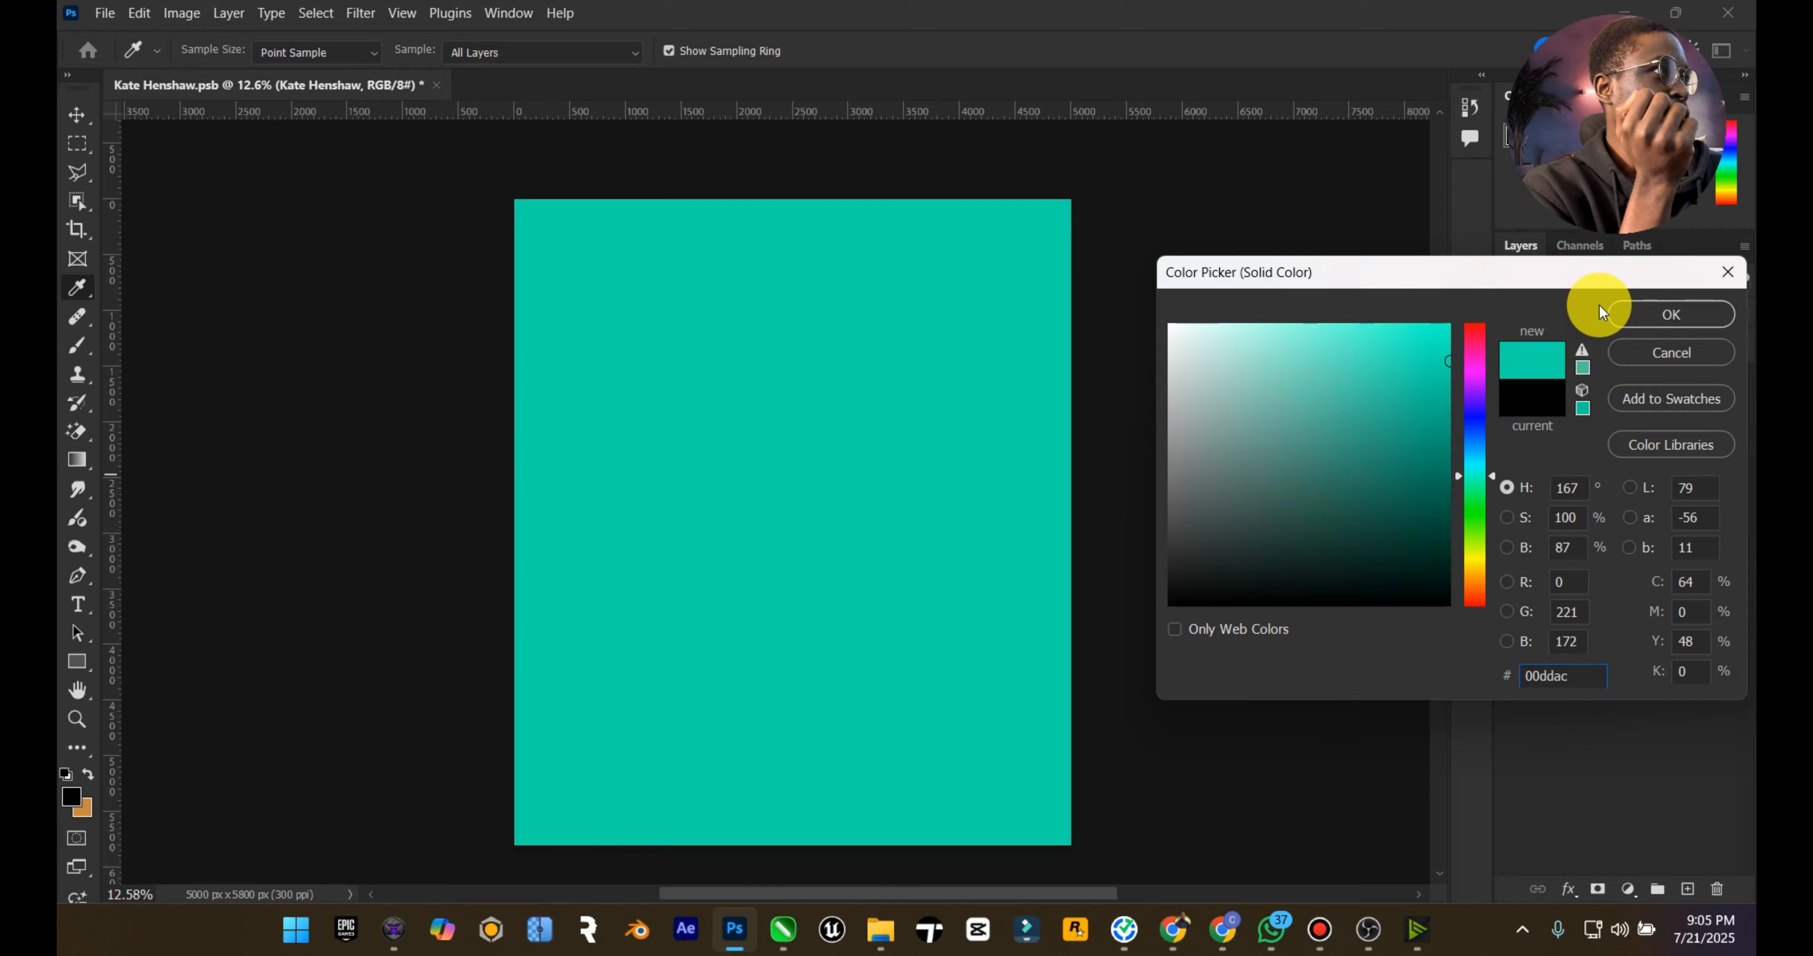
left_click_drag(1411, 353, 1399, 363)
left_click(1672, 316)
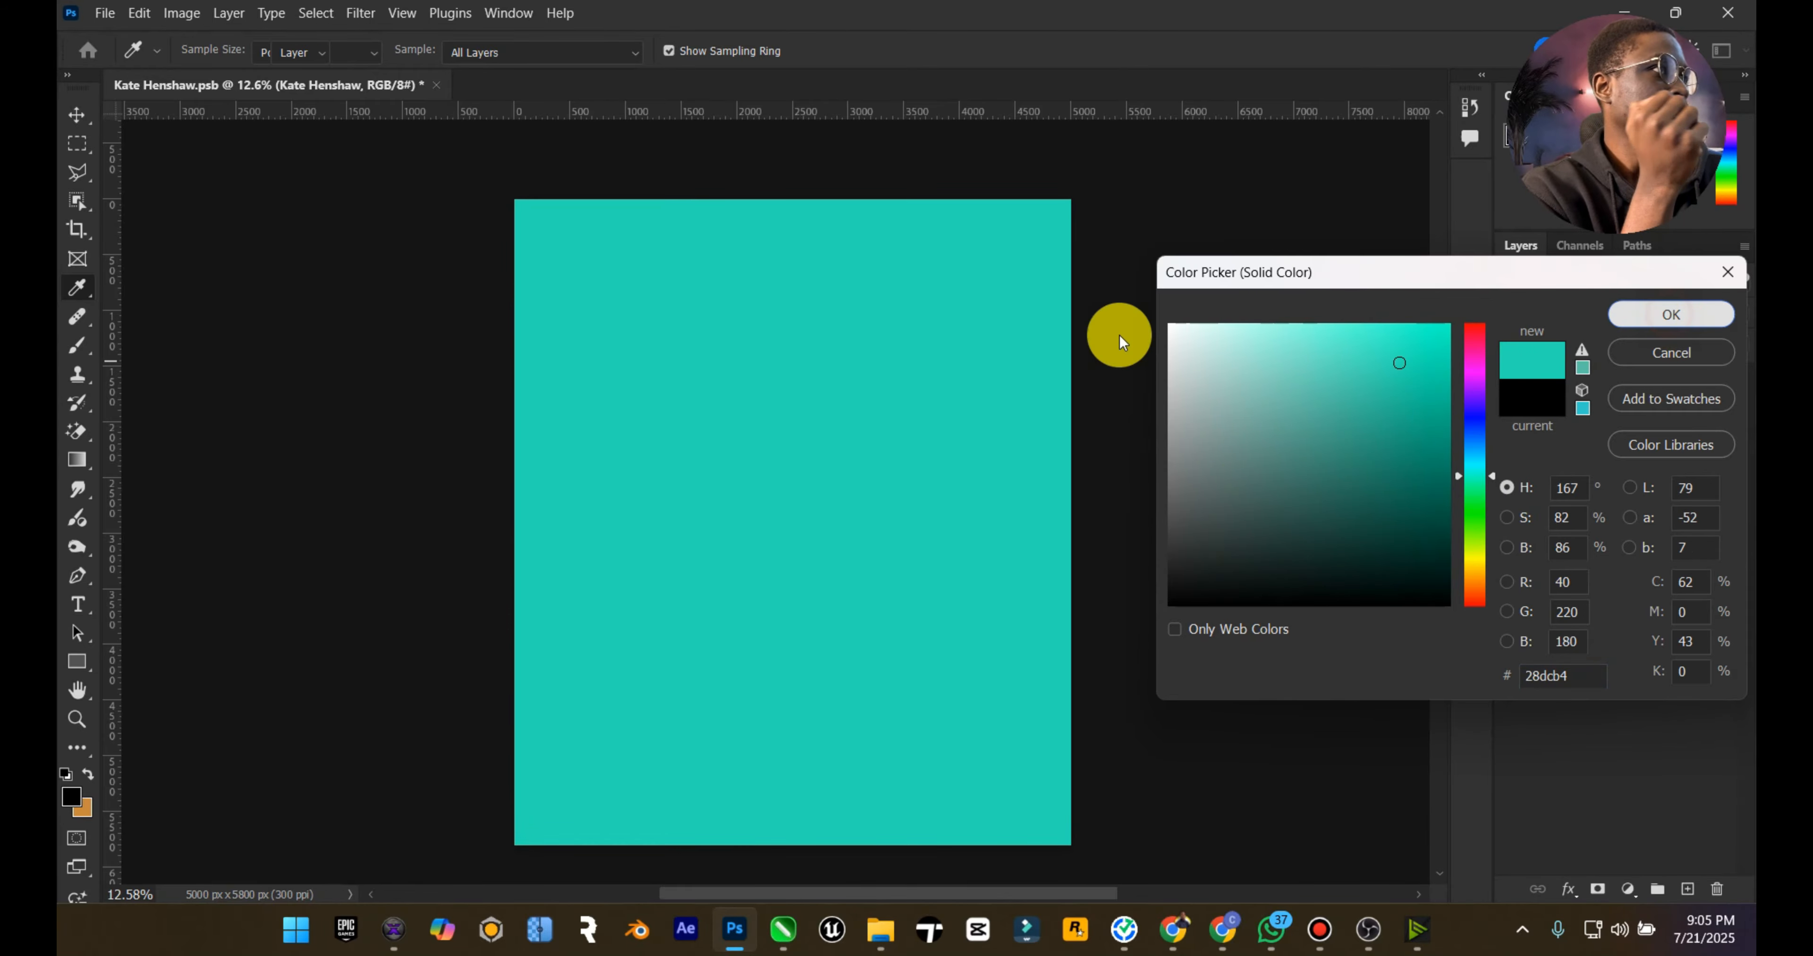
Step: Switch to the Chrome window with the Pinterest pin and open the Static poster image in its own tab
mouse_move(1188, 939)
left_click(1059, 802)
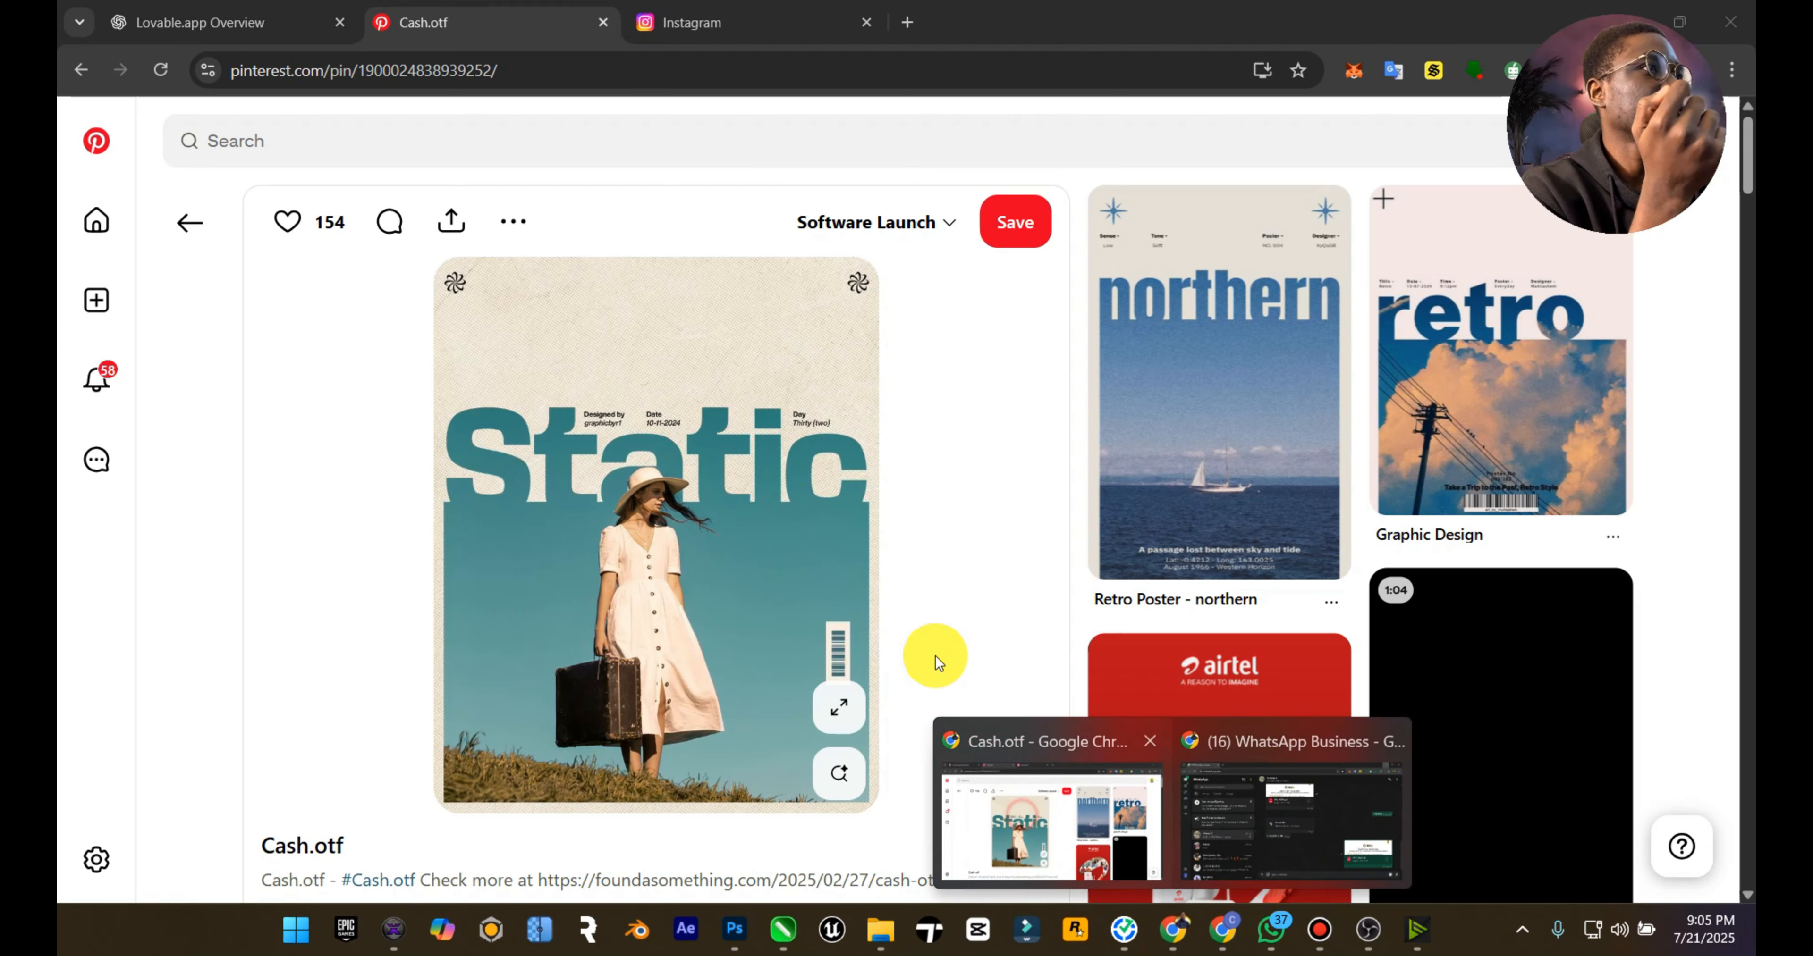
right_click(699, 365)
left_click(763, 392)
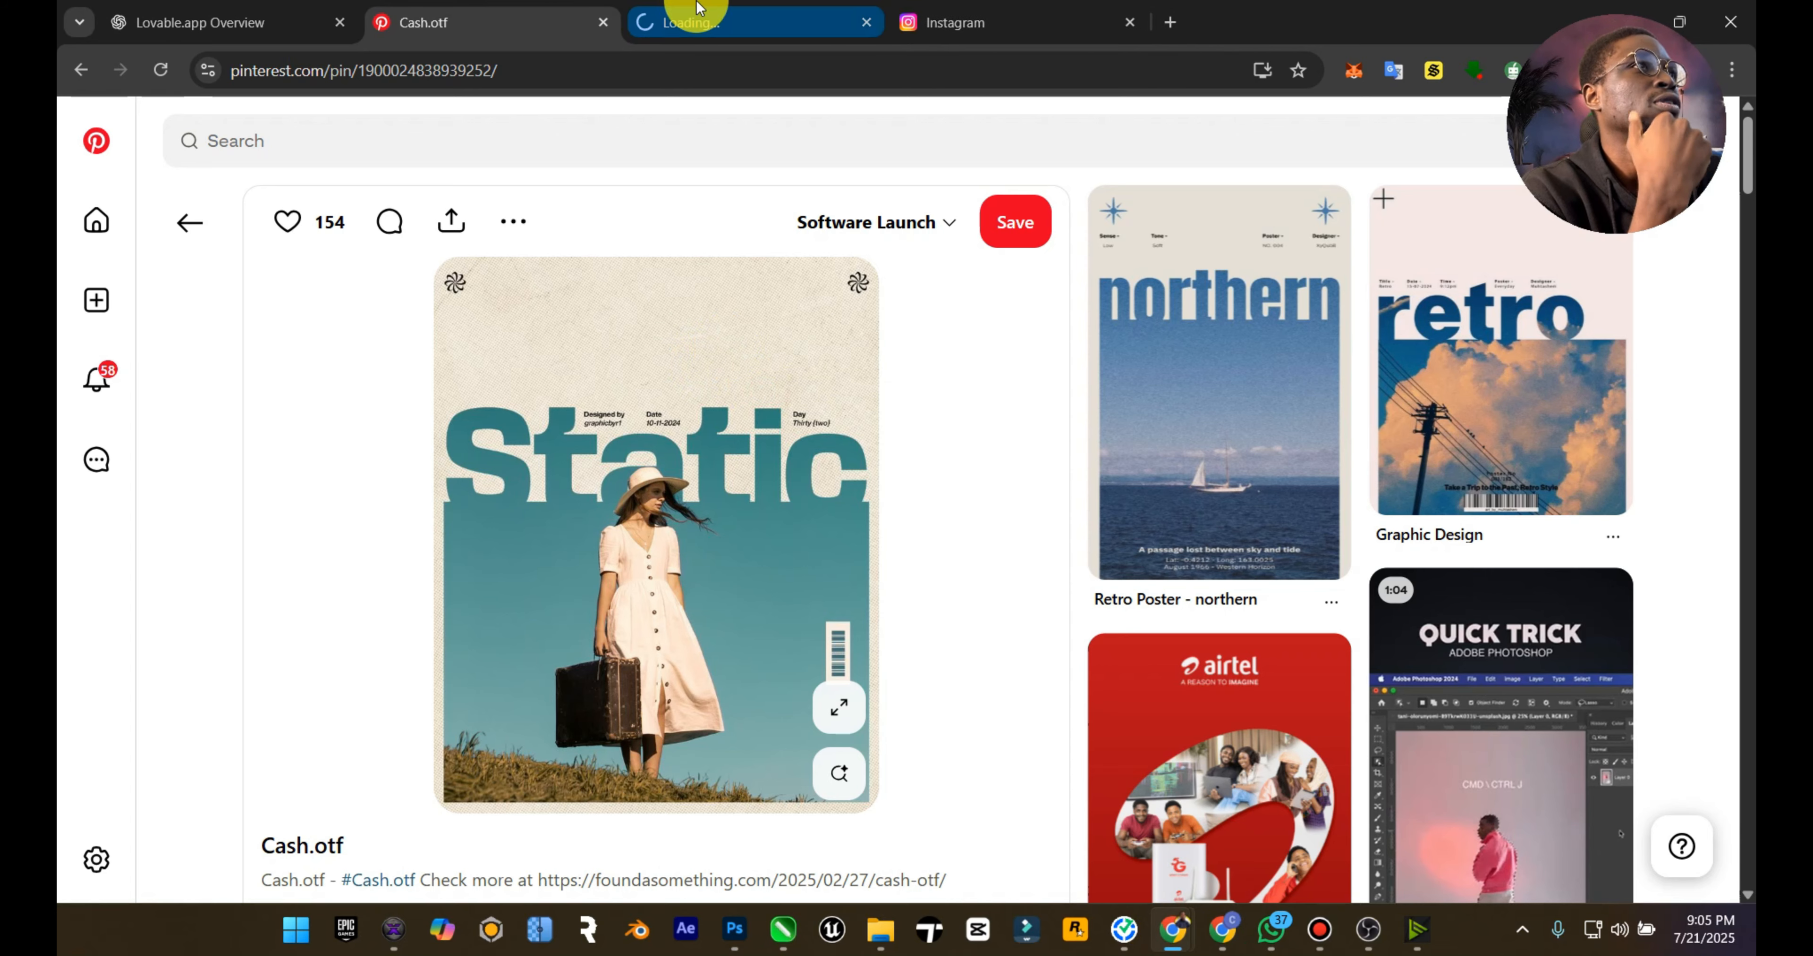
mouse_move(693, 6)
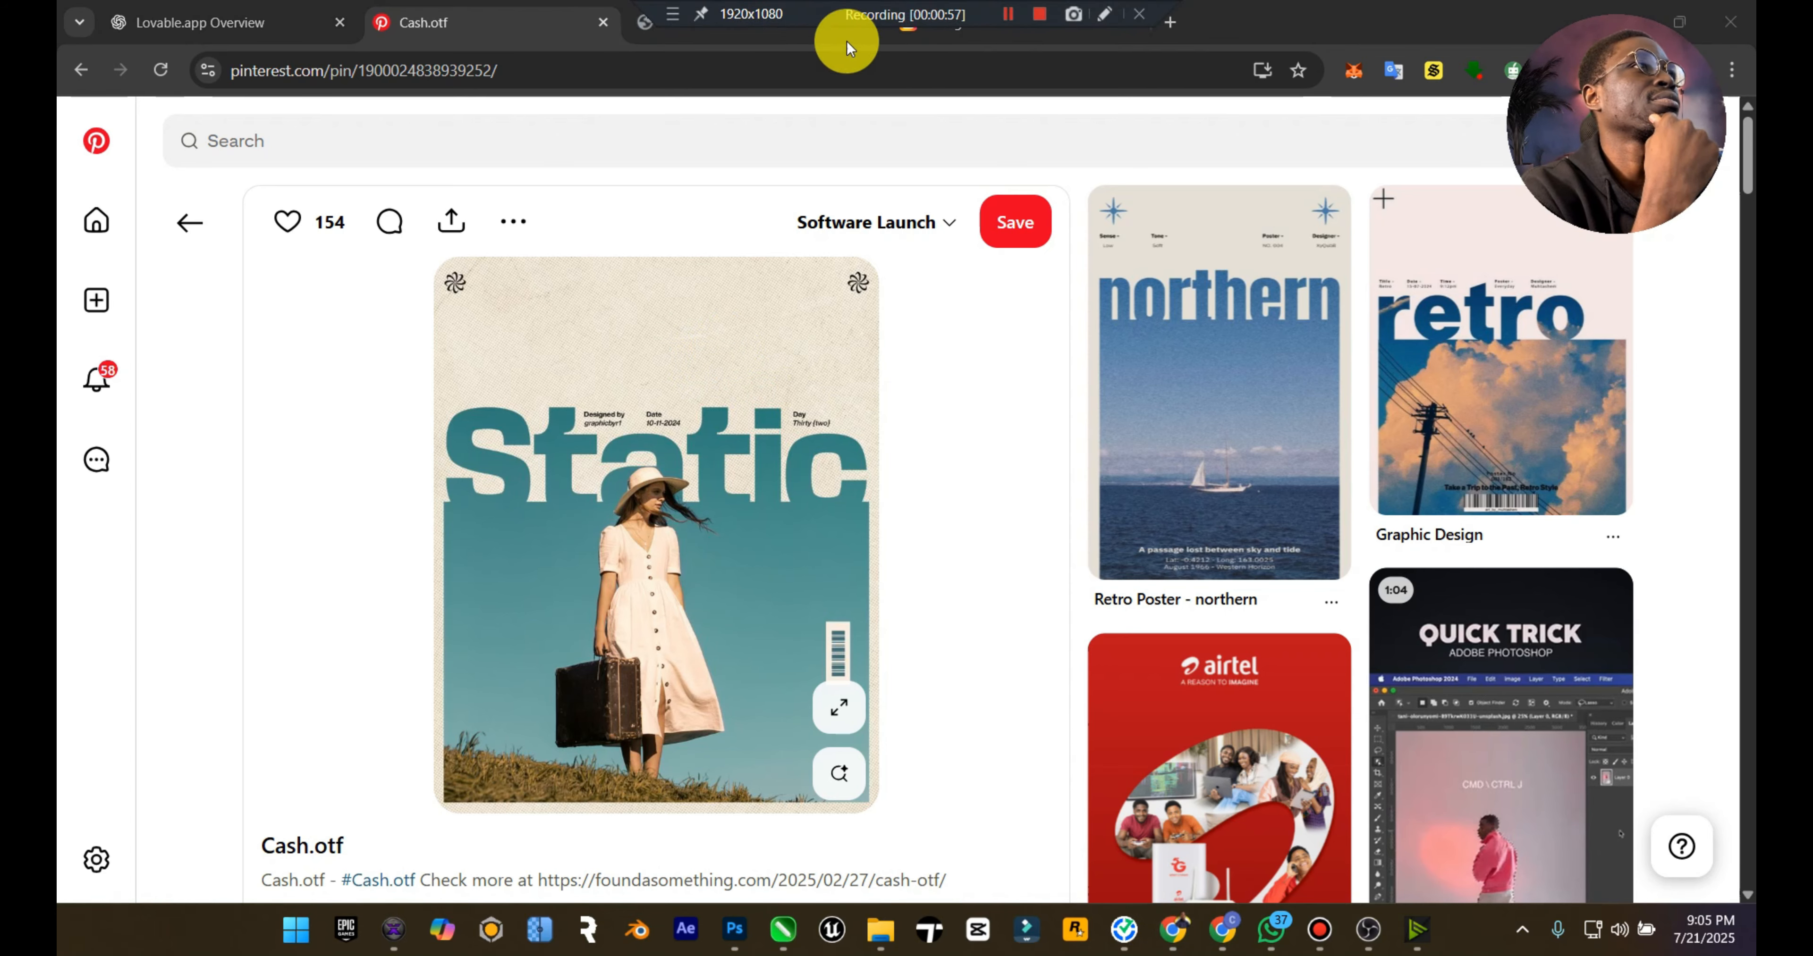
left_click(663, 42)
Step: Save the Static poster image as a JPG in the Downloads folder under its suggested file name
right_click(816, 301)
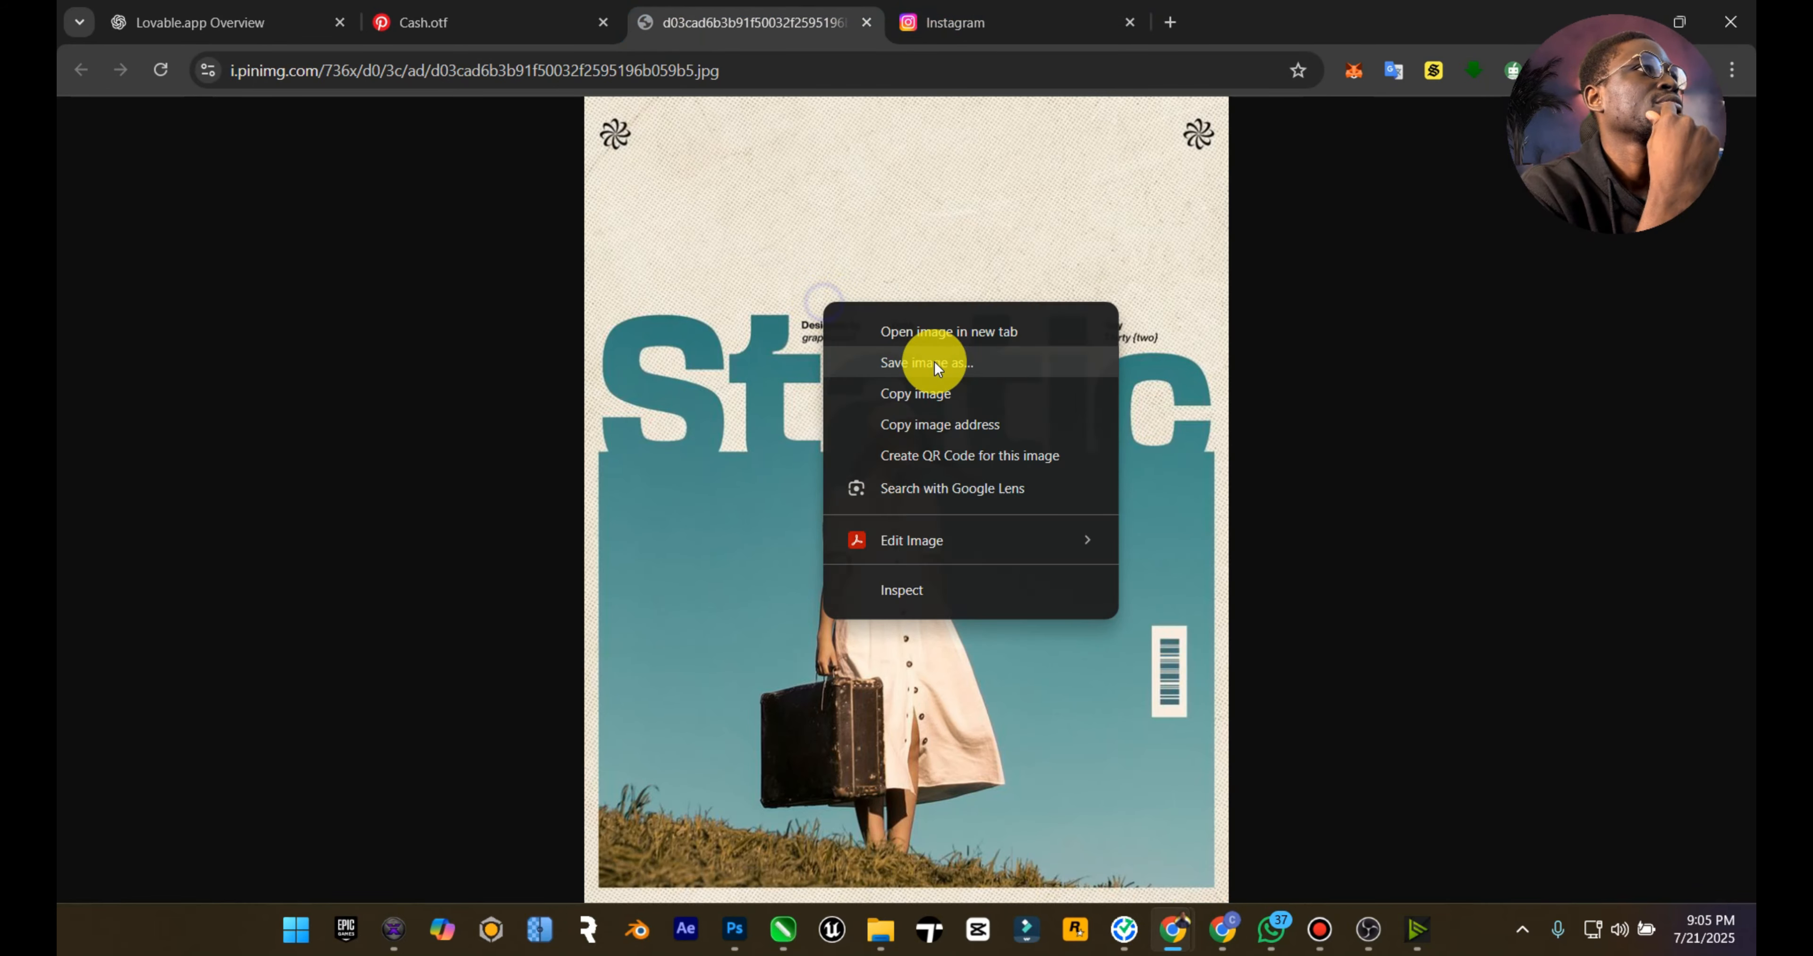
left_click(935, 360)
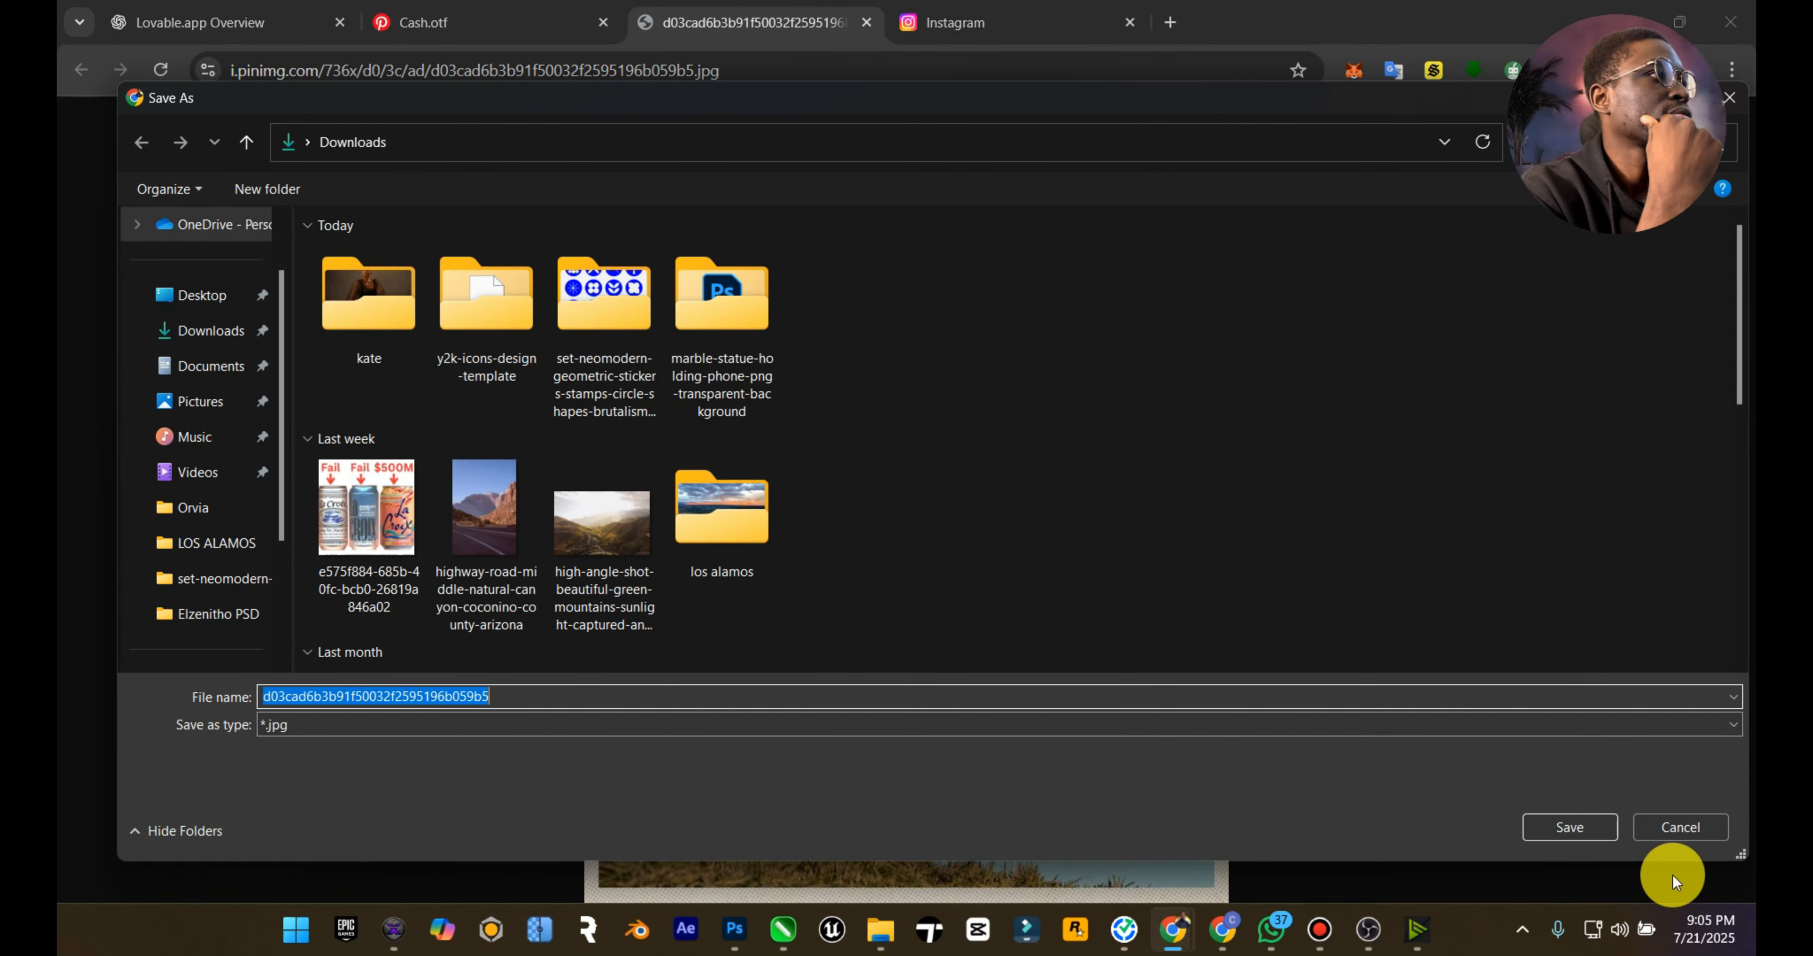
left_click(1594, 830)
Step: Open the saved Static poster from the Downloads folder in the photo viewer as a layout reference
mouse_move(882, 940)
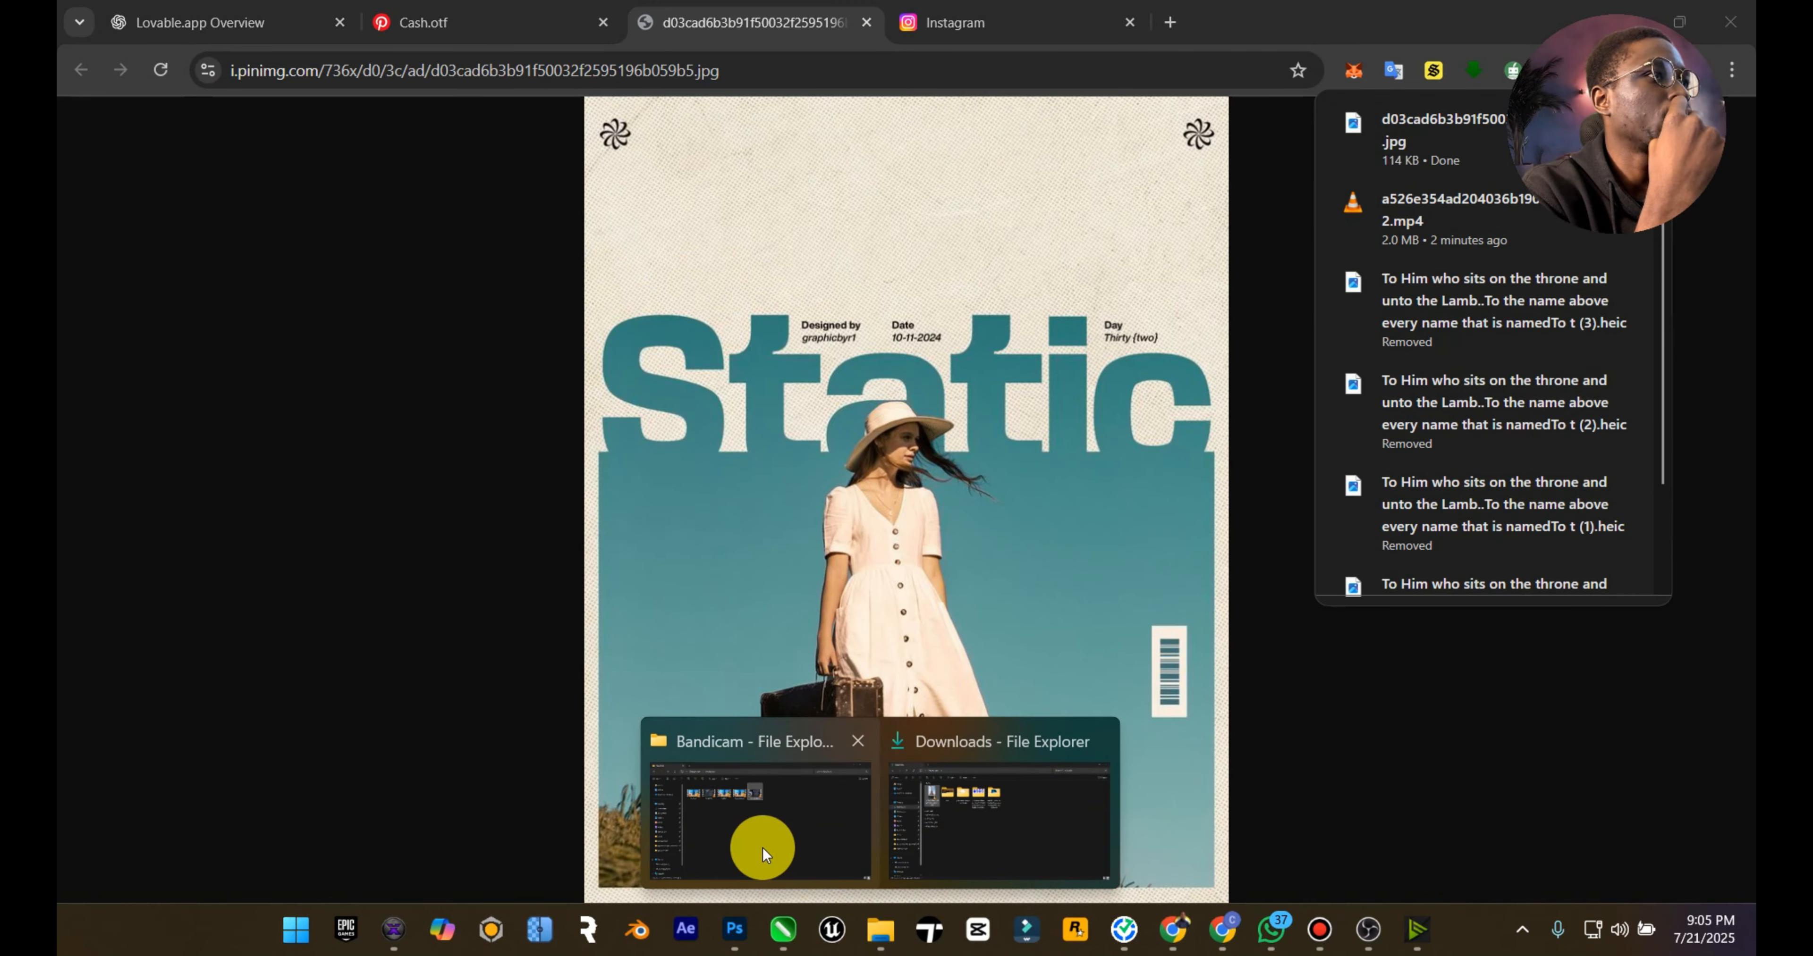
left_click(985, 866)
left_click(988, 229)
double_click(988, 225)
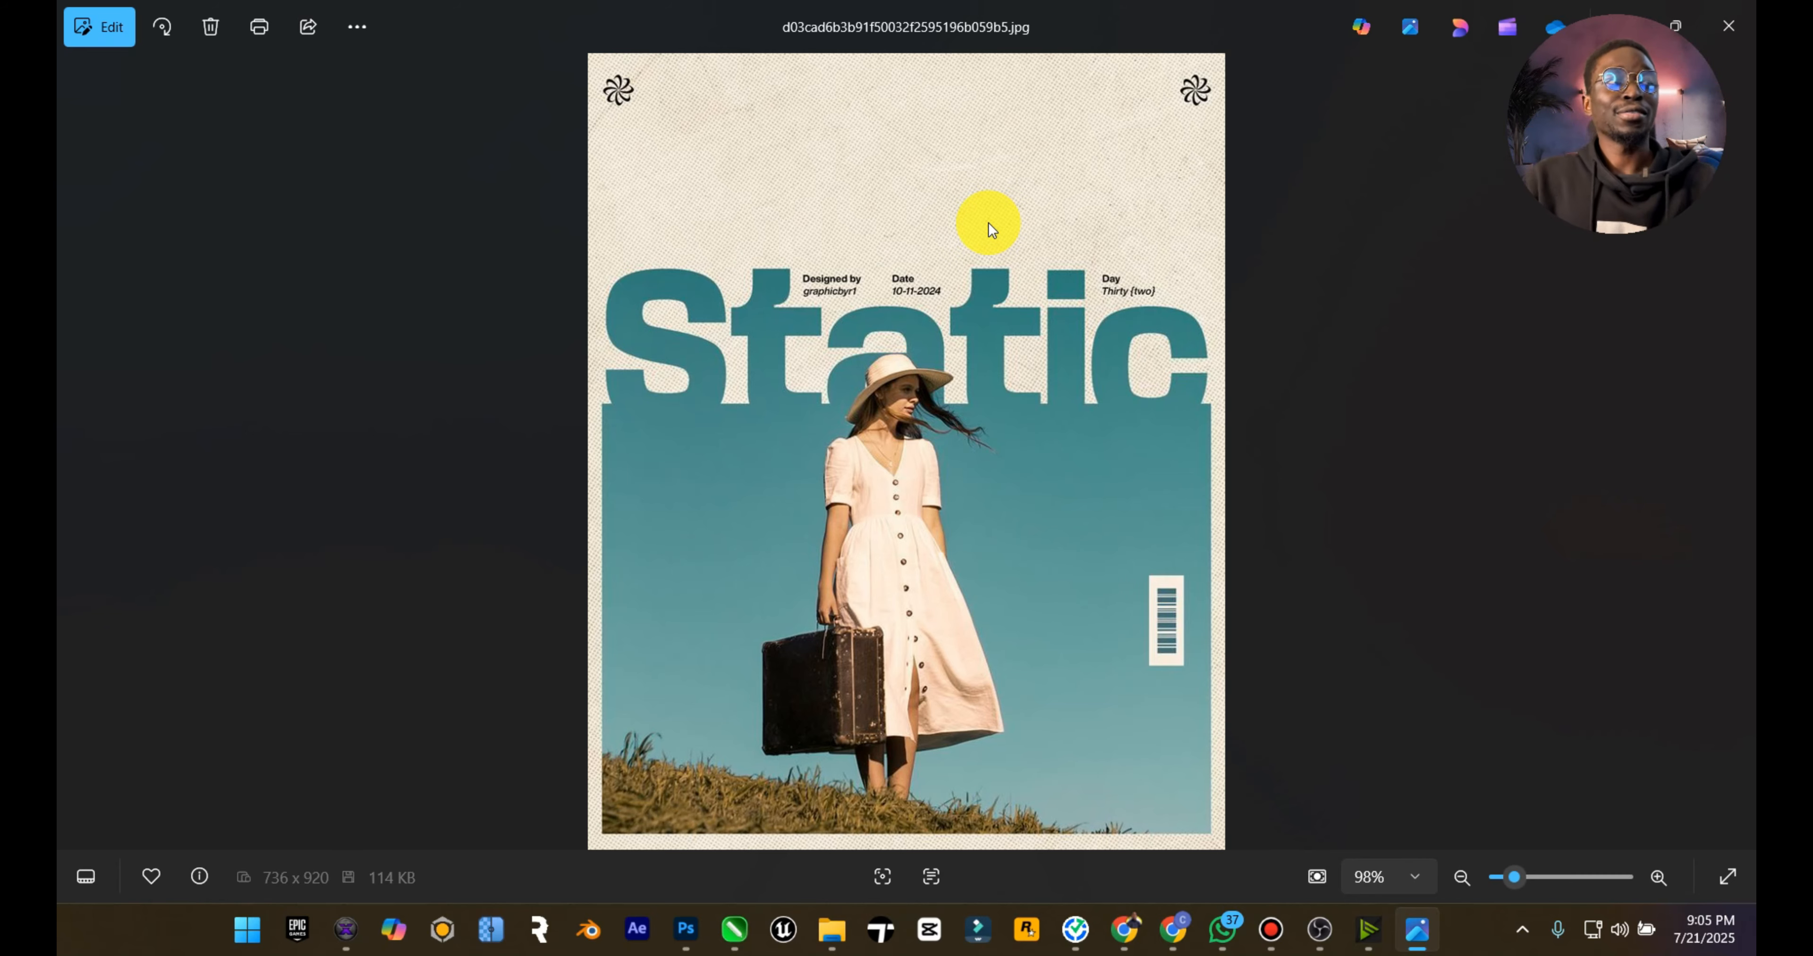
Step: Return to Photoshop and draw a black rectangle about 4599 by 3574 px over the canvas's lower part, leaving a narrow margin around it
left_click(686, 930)
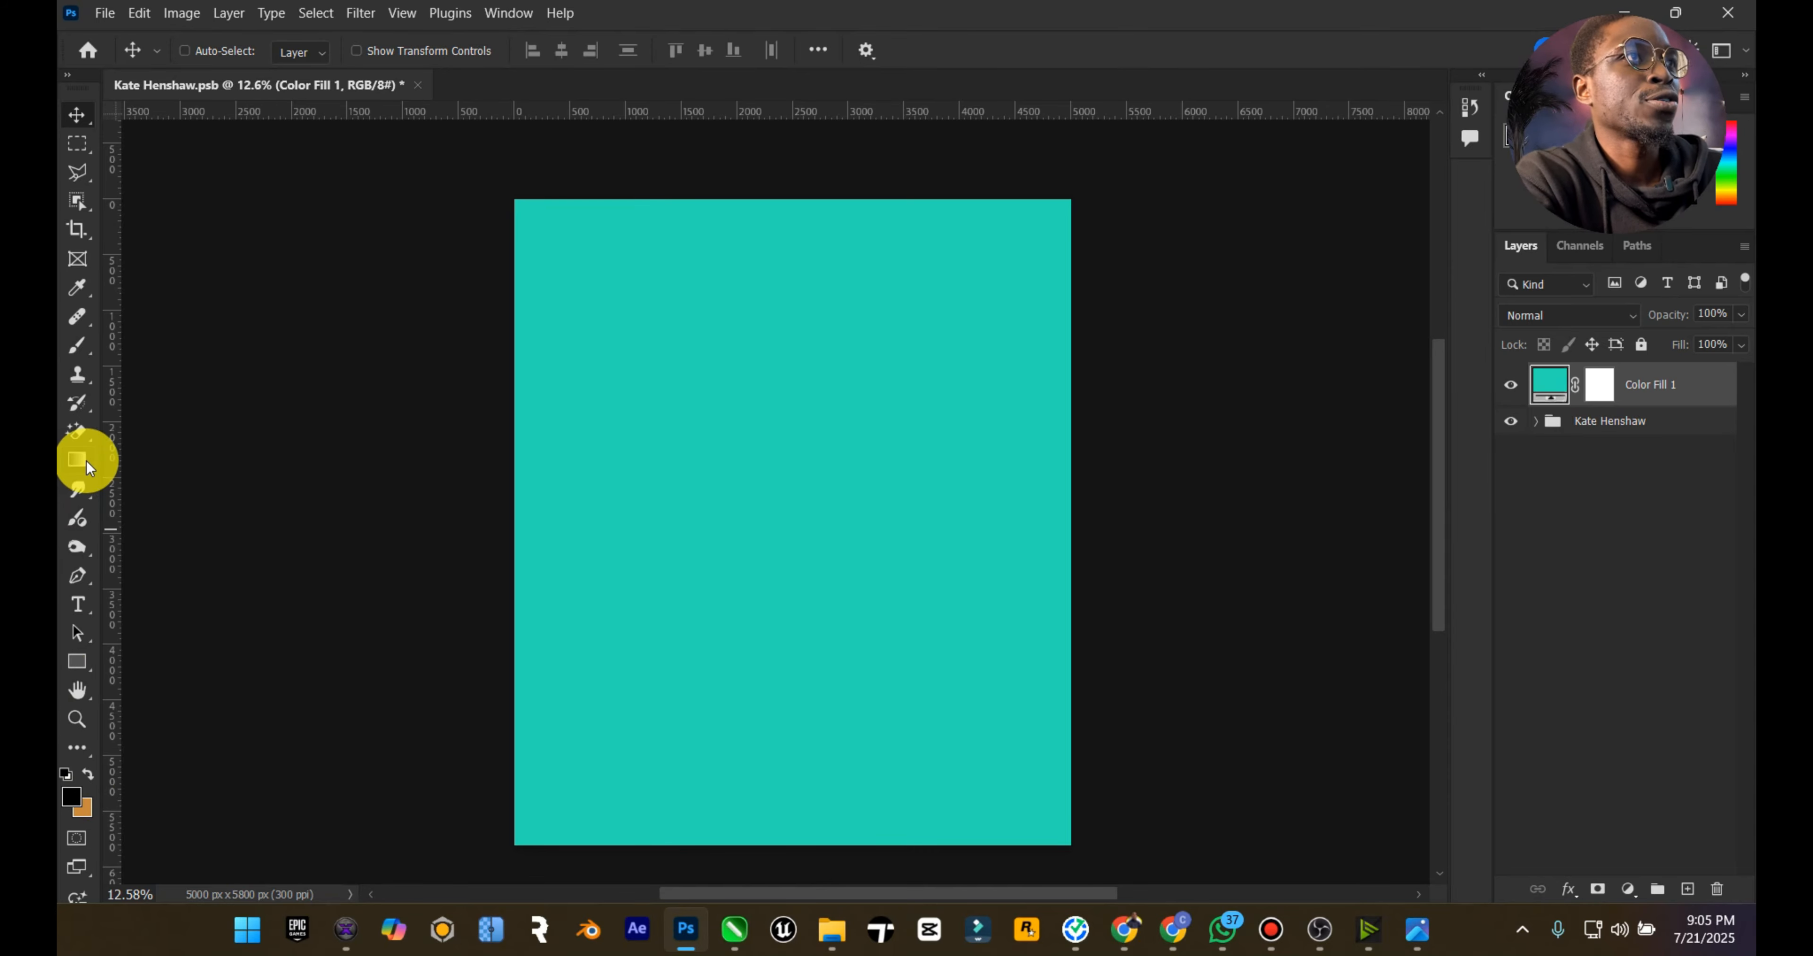
left_click_drag(83, 660, 162, 654)
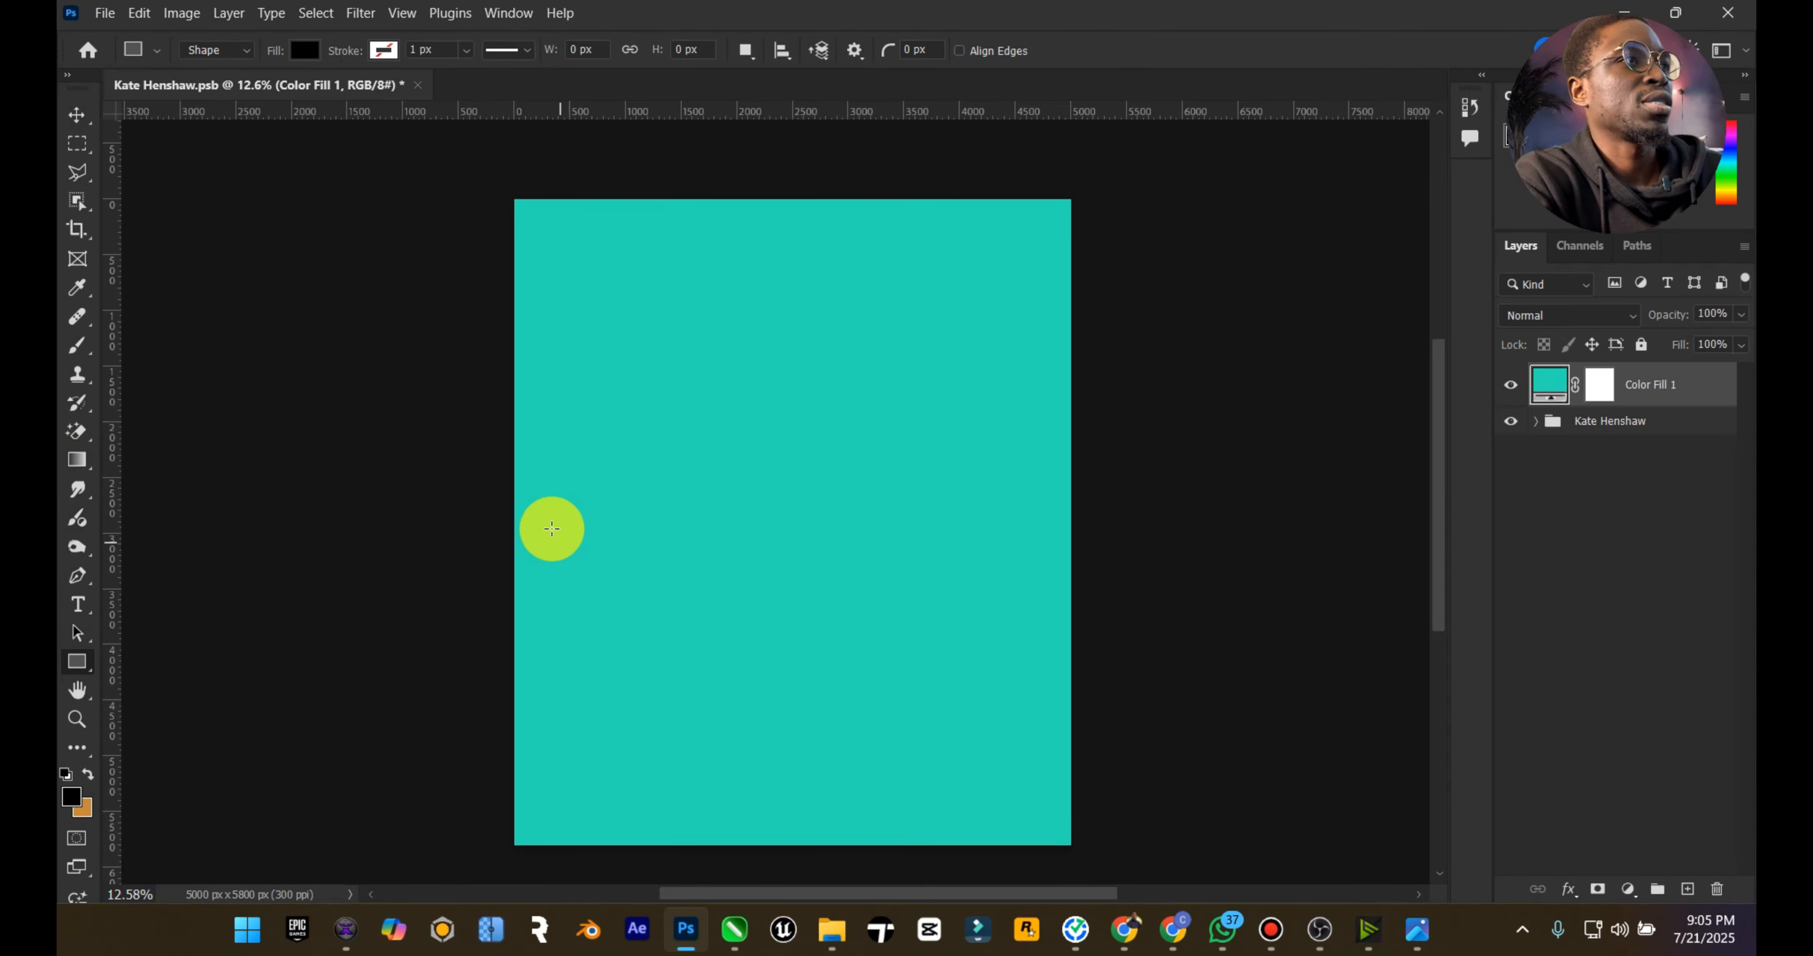
left_click_drag(536, 479, 1049, 832)
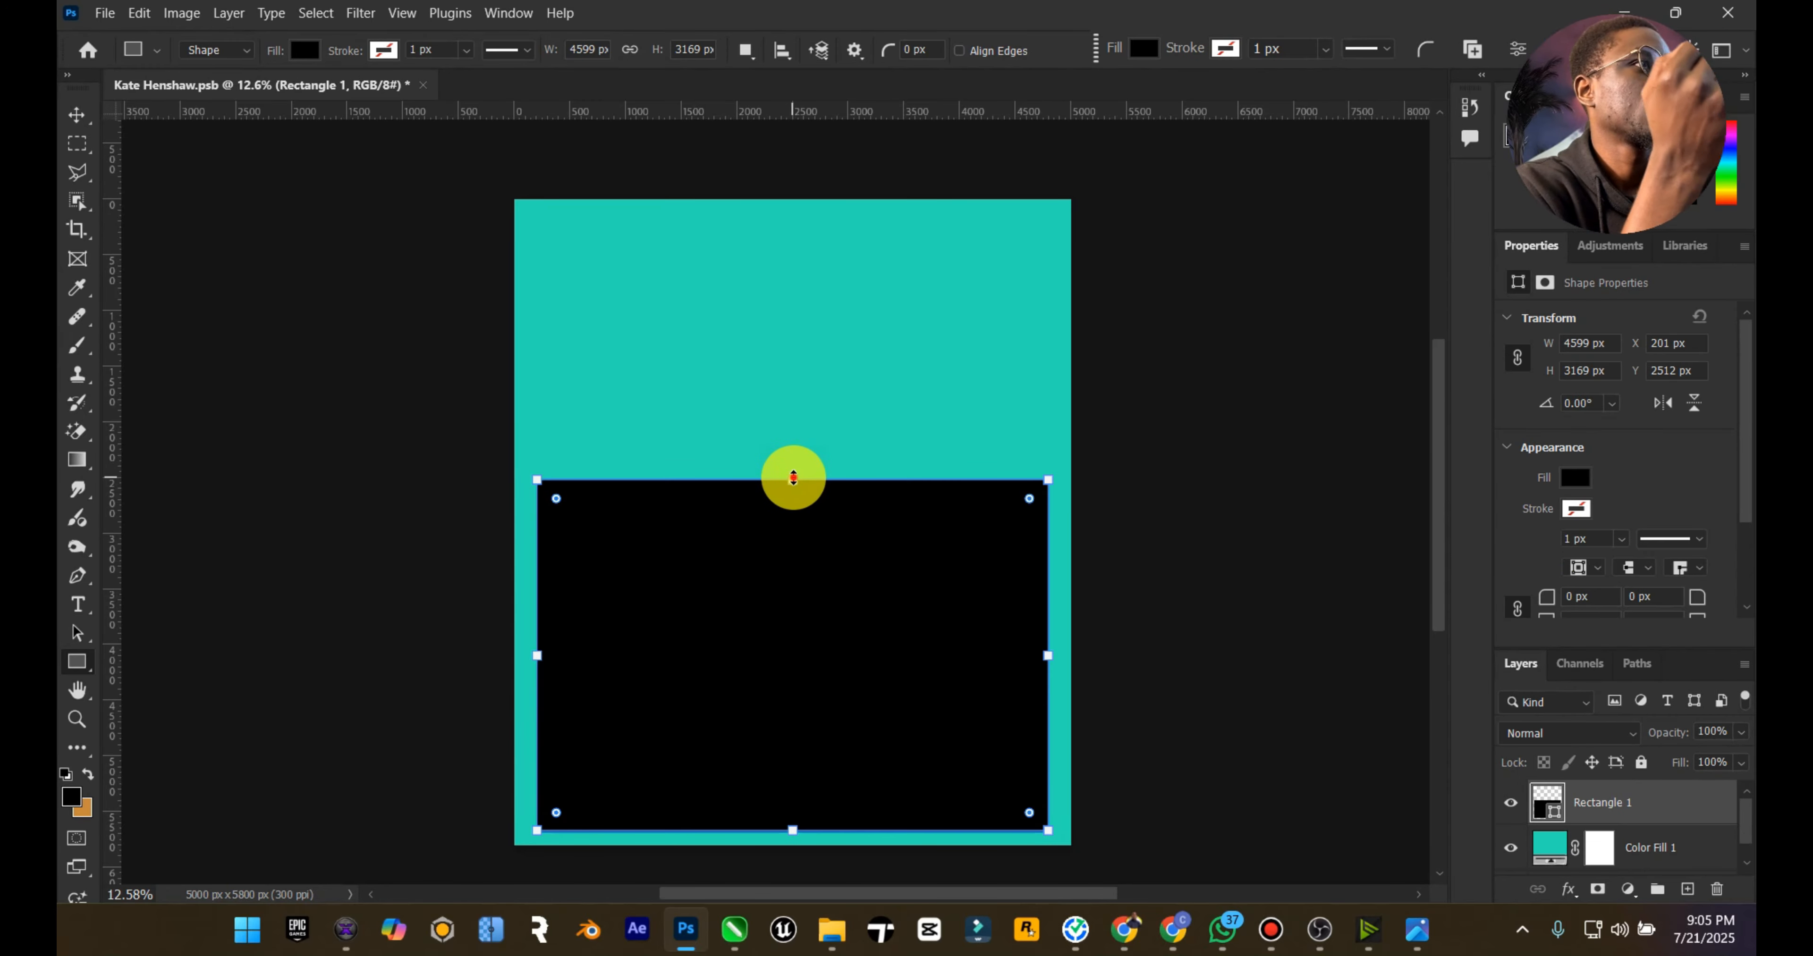
left_click_drag(793, 479, 793, 435)
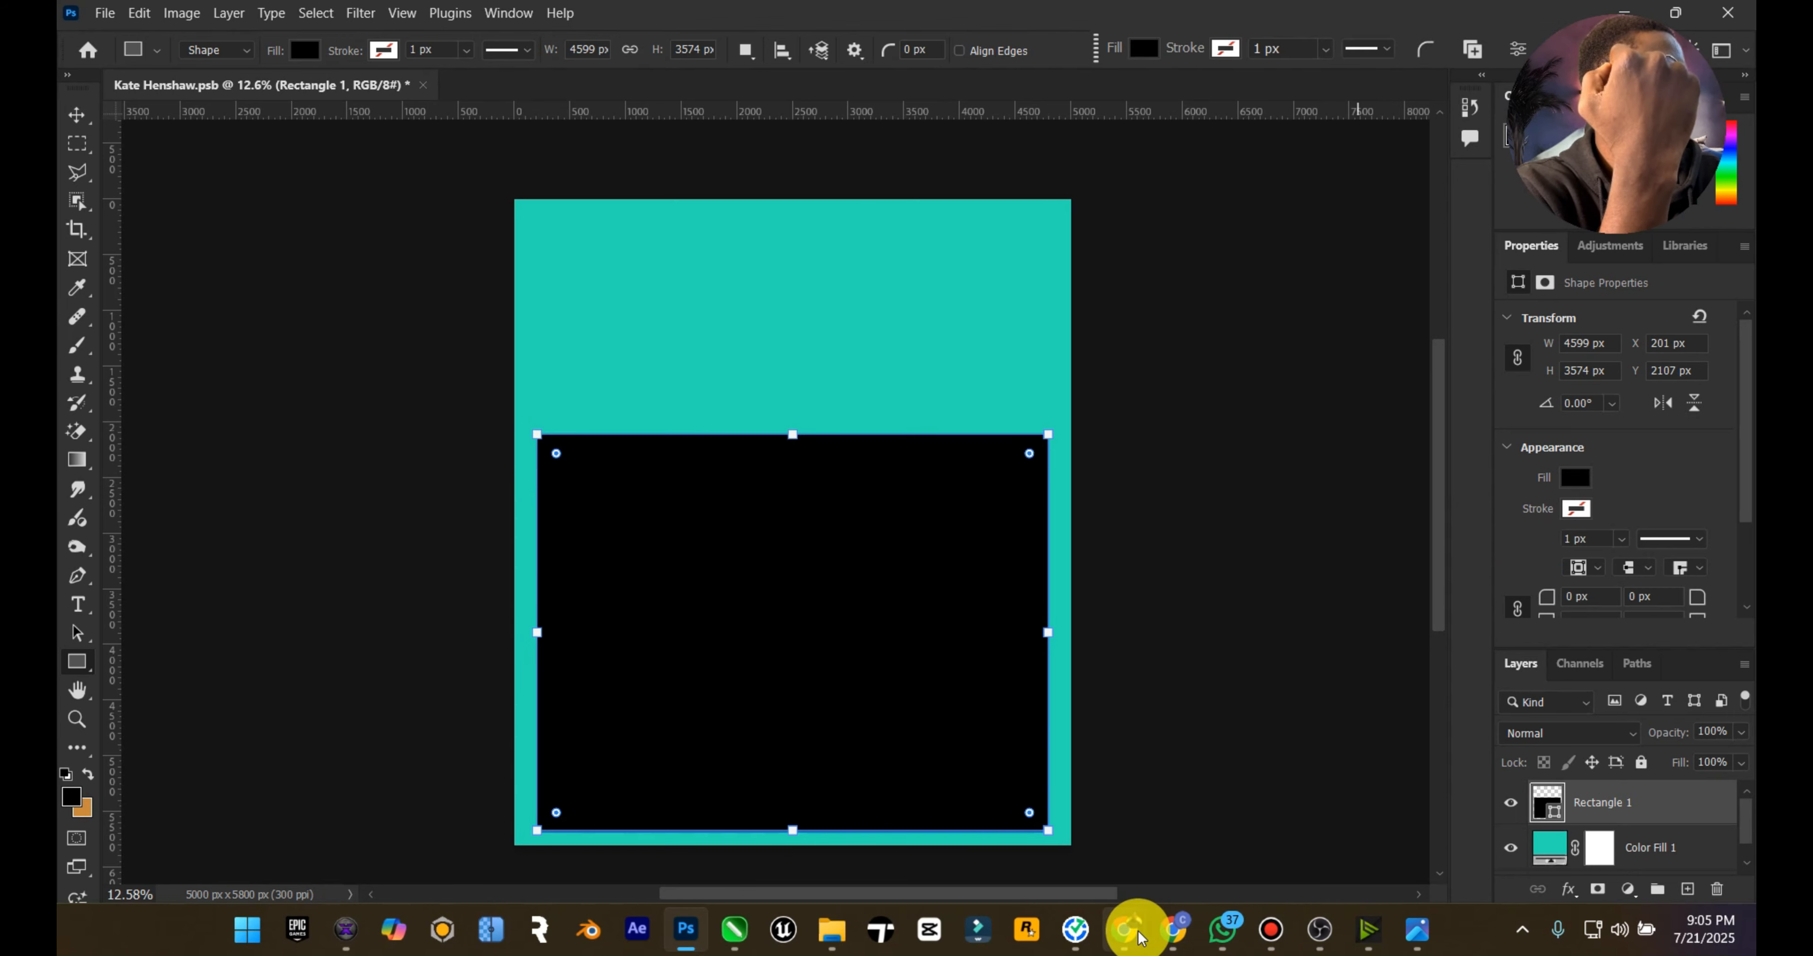
Step: Check the reference poster, then add the title text HENSHAW above the black rectangle
left_click(1402, 934)
left_click(1403, 934)
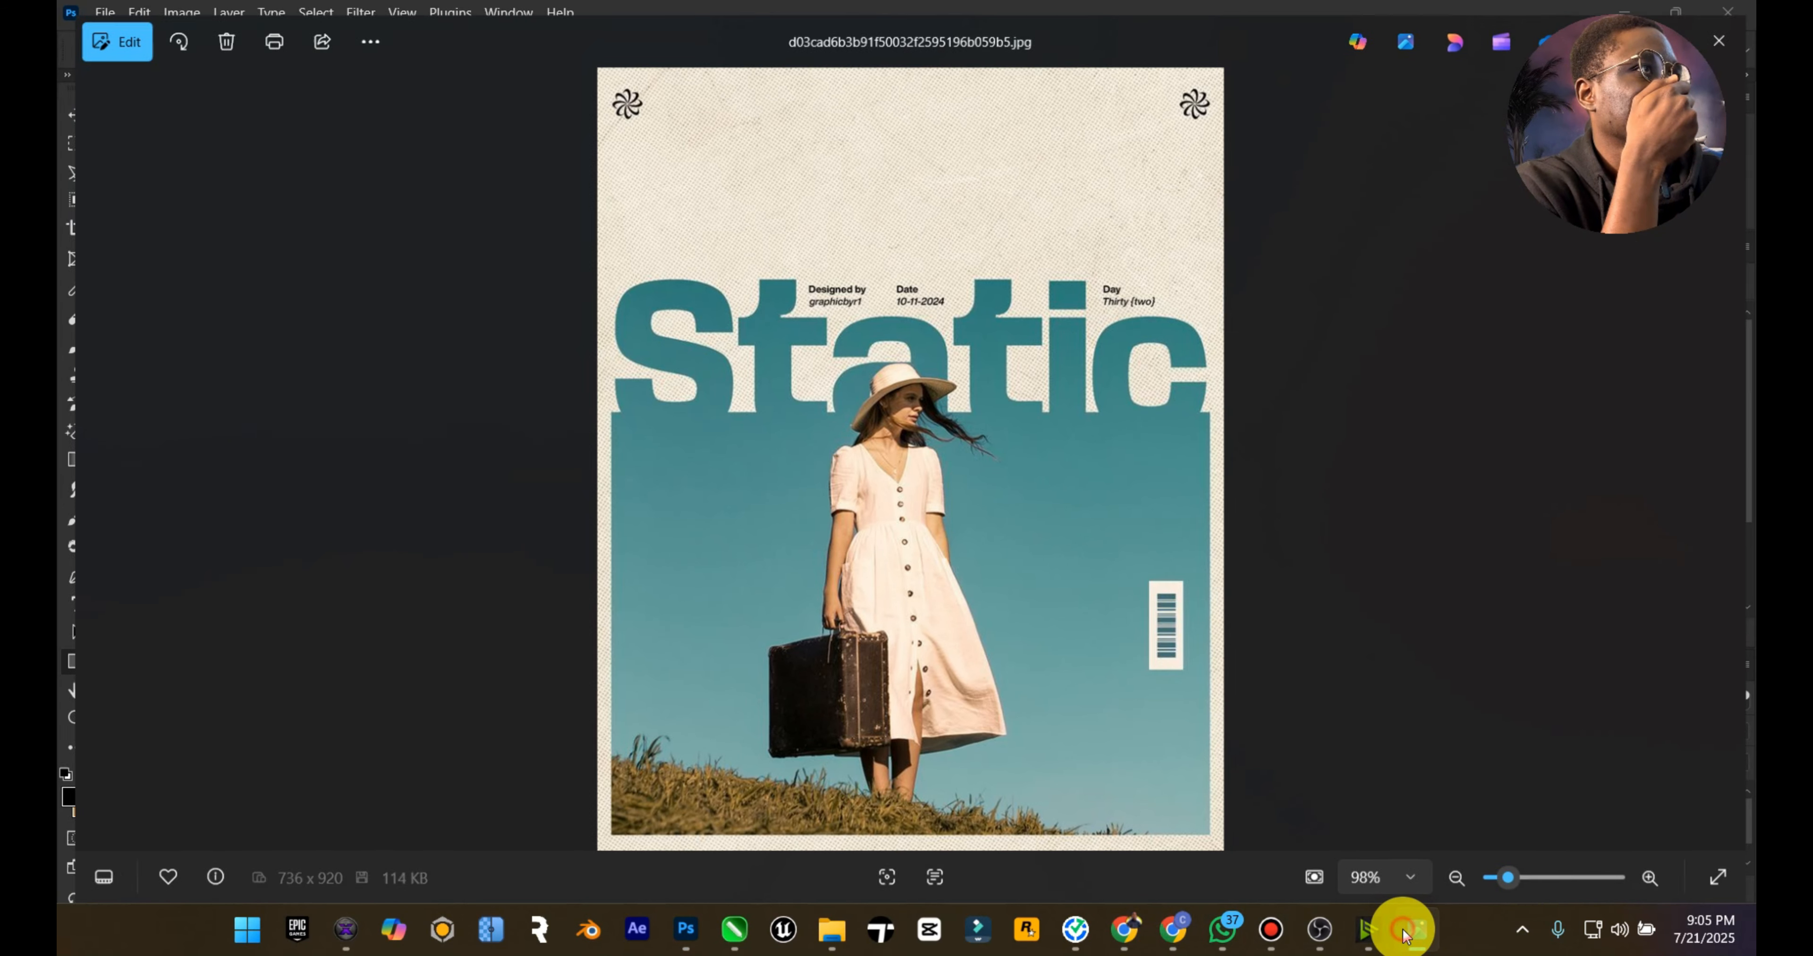
left_click(76, 113)
left_click(77, 605)
left_click(596, 361)
type("HENSHAW")
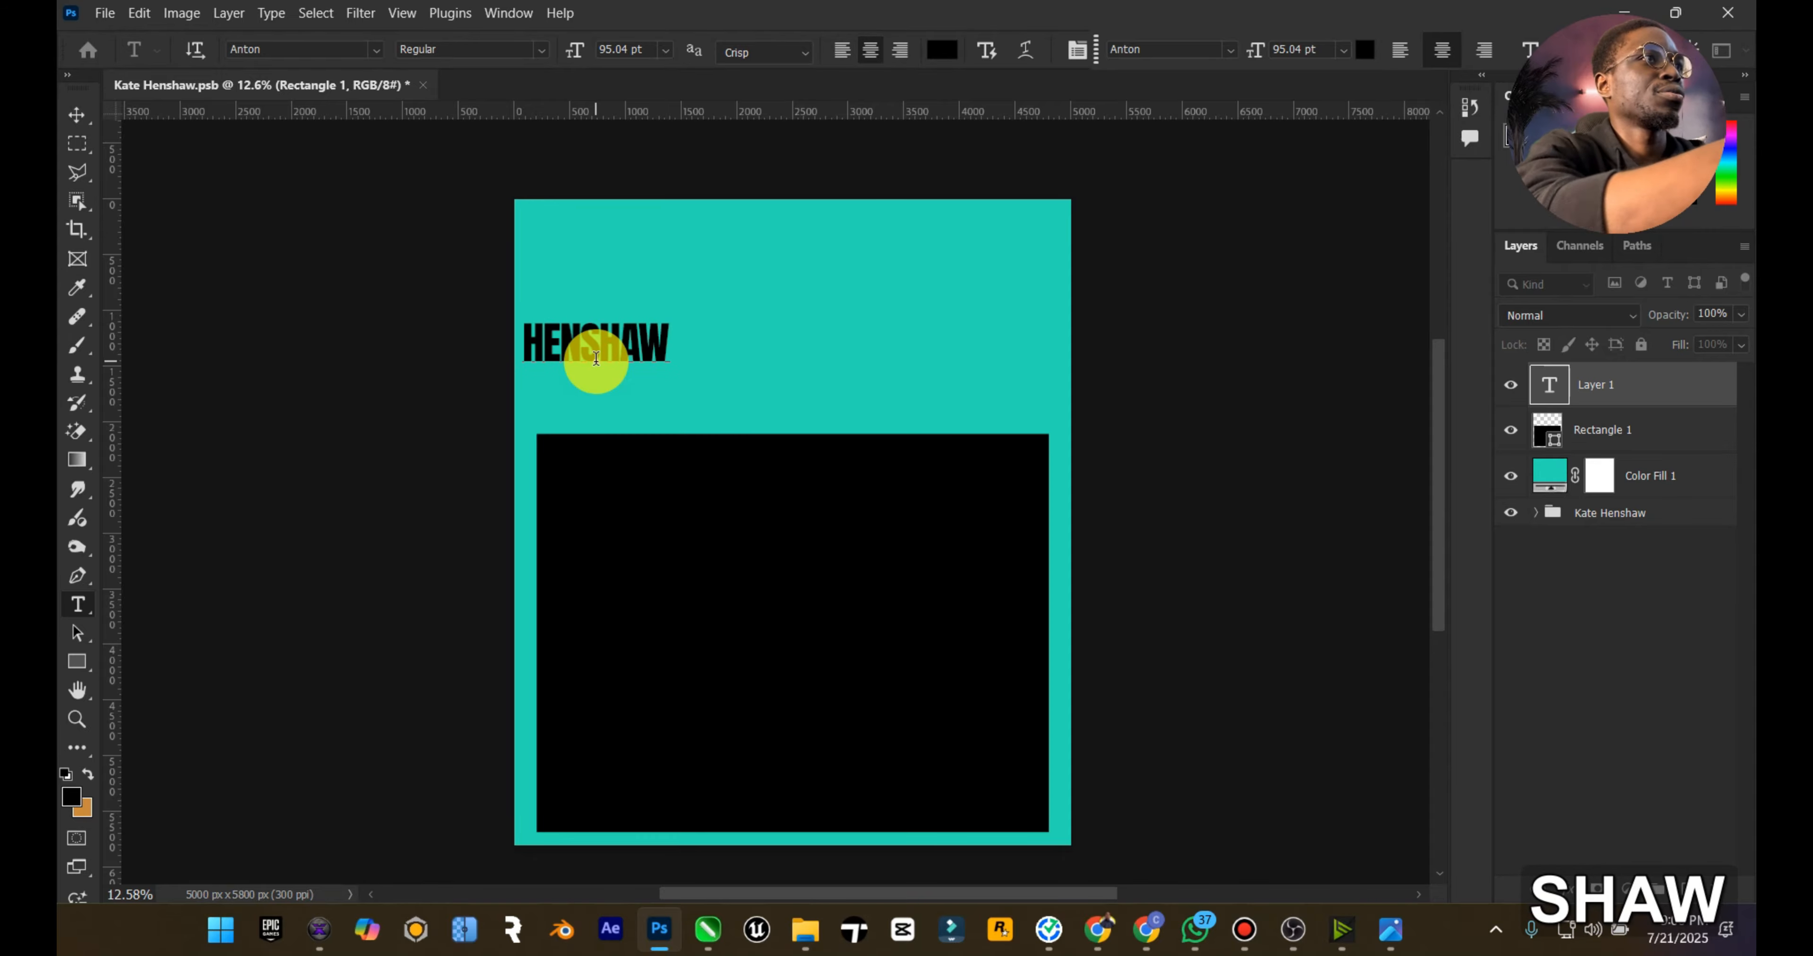
Step: Compare the title with the reference poster and set its font to Archivo Black
left_click(1411, 937)
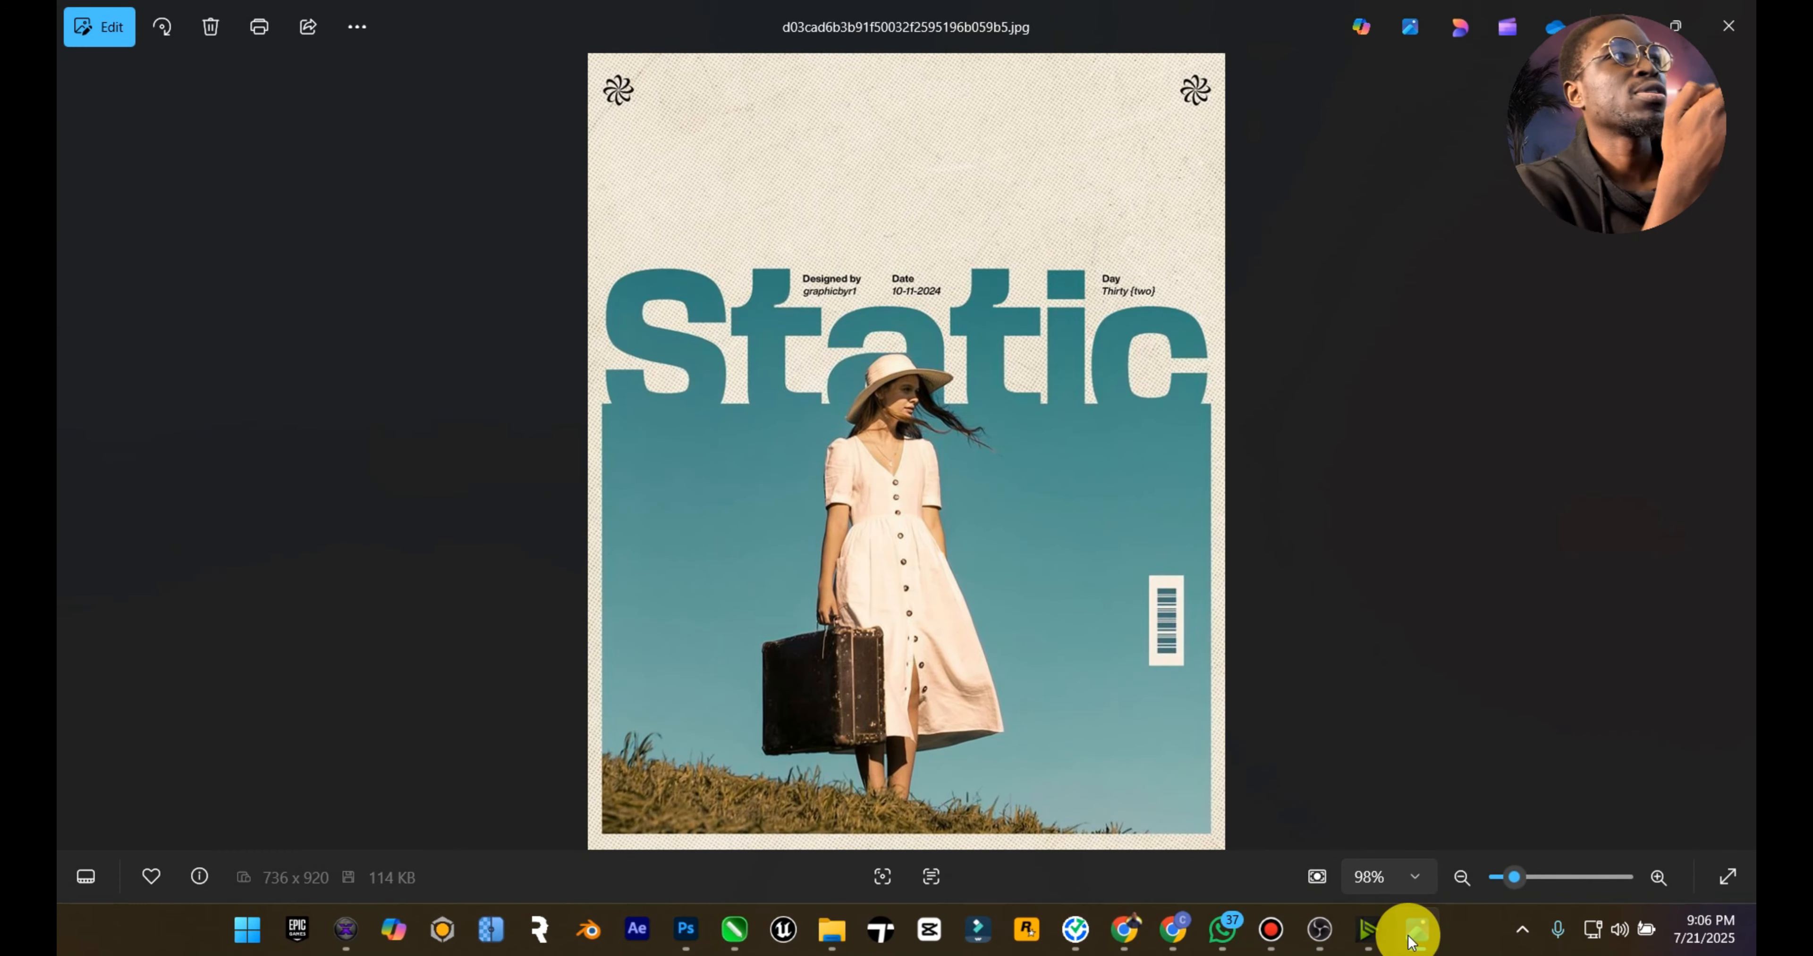
left_click(1411, 938)
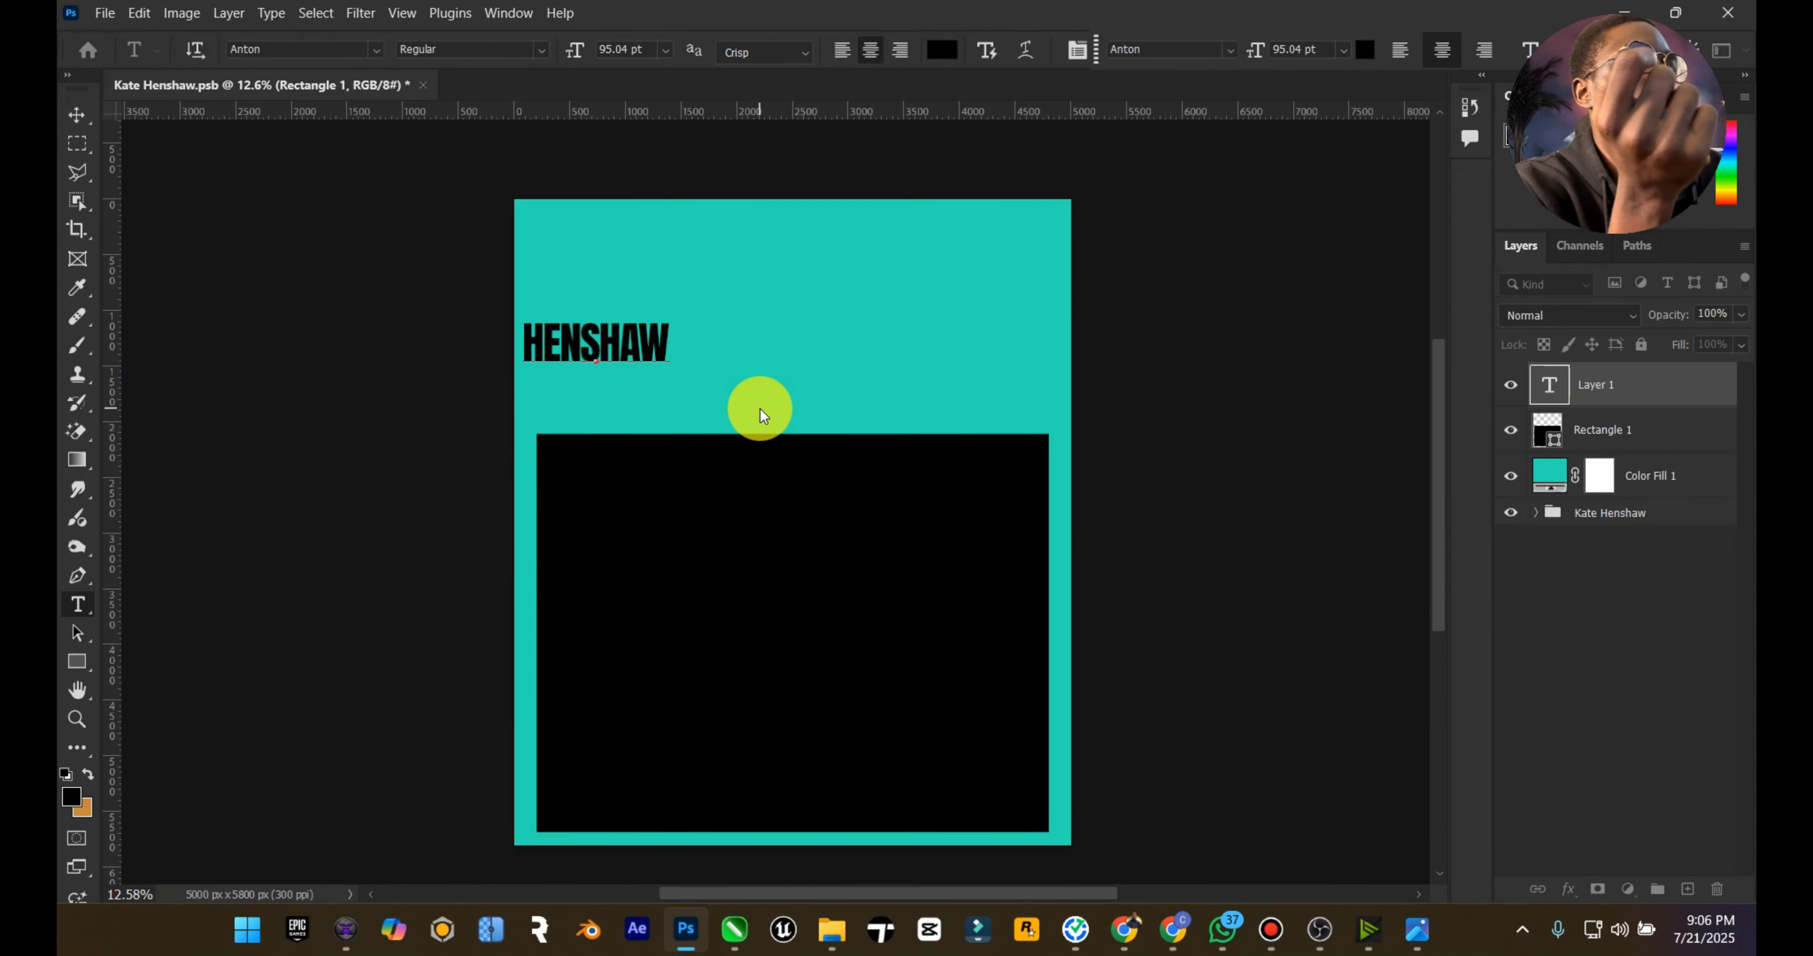
key("ctrl+a")
left_click(375, 49)
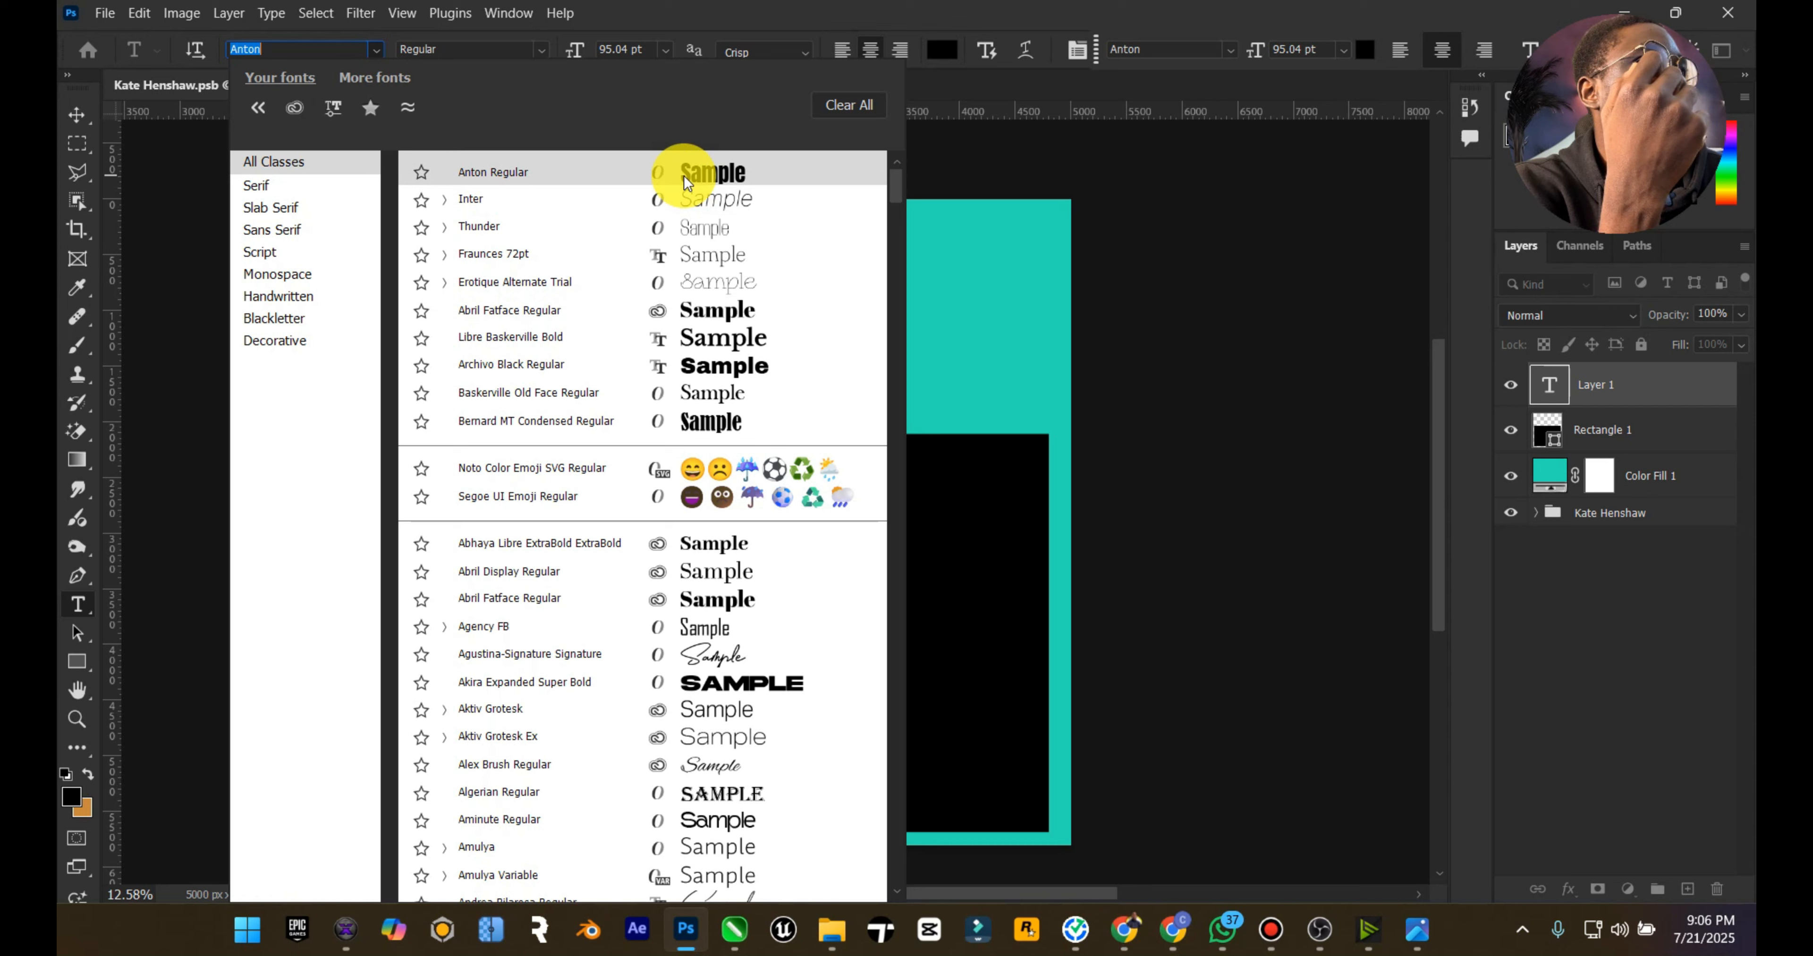
left_click(683, 363)
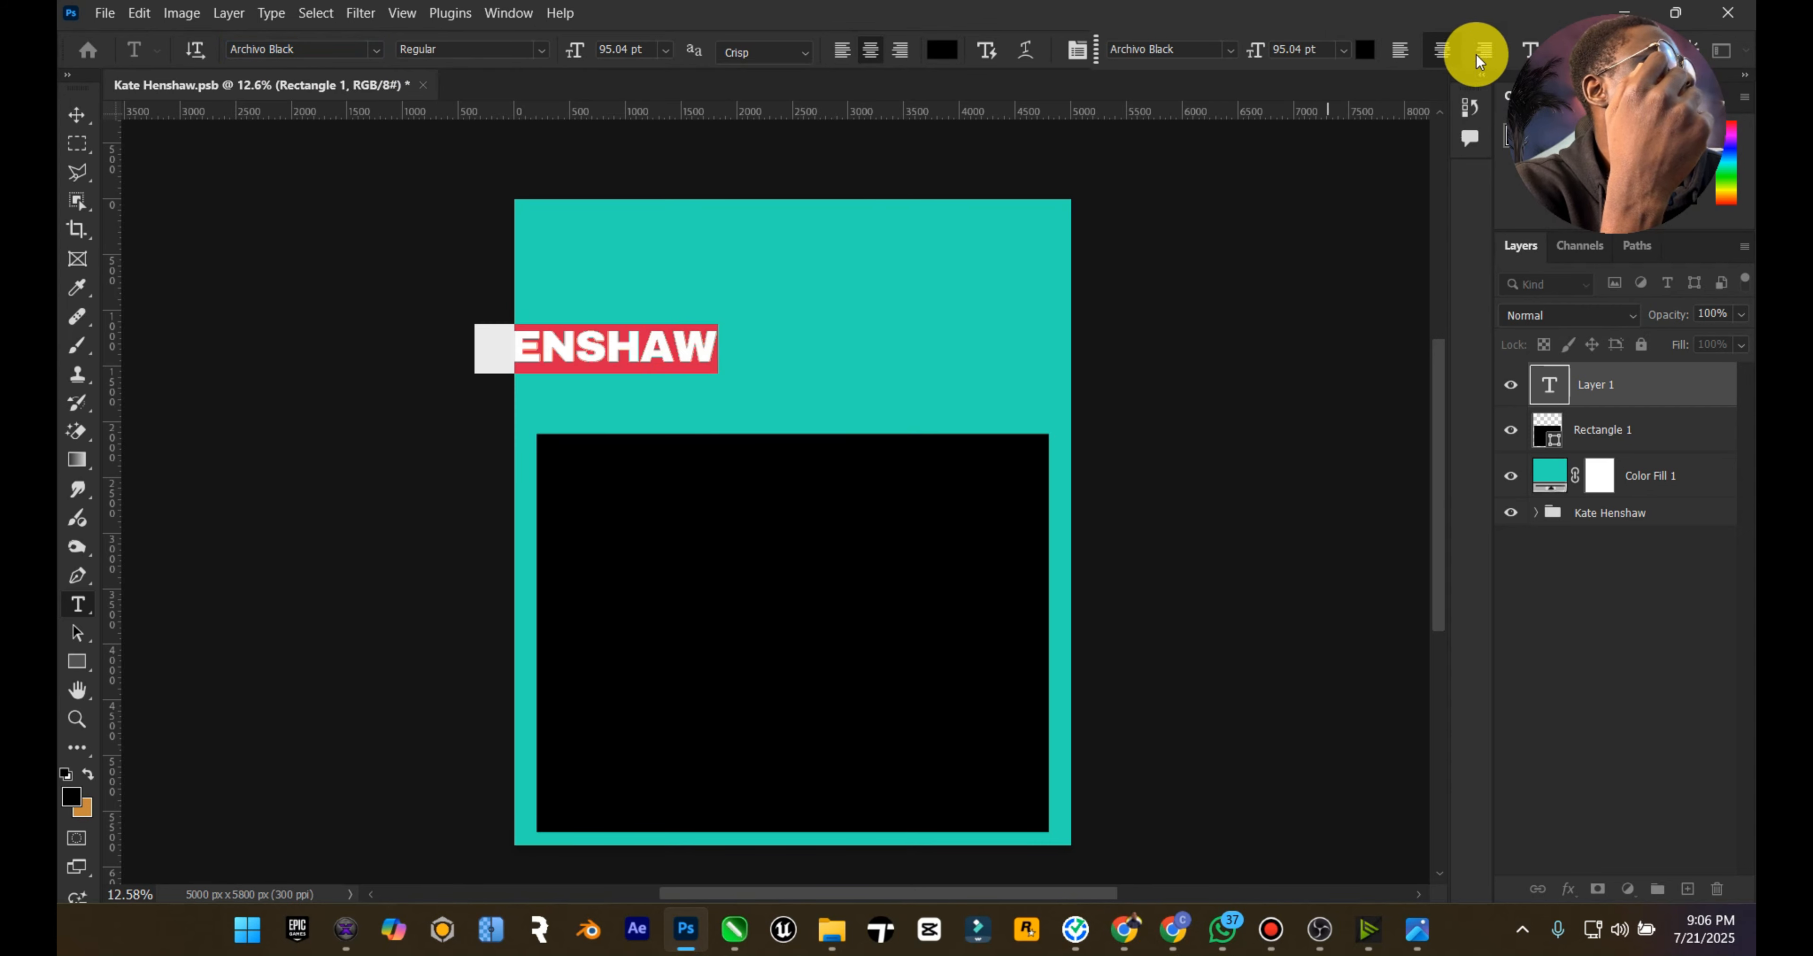
Step: Show the title's type properties and turn off All Caps so it reads henshaw in lowercase
left_click_drag(1686, 32, 1344, 652)
left_click(1628, 50)
left_click(1653, 80)
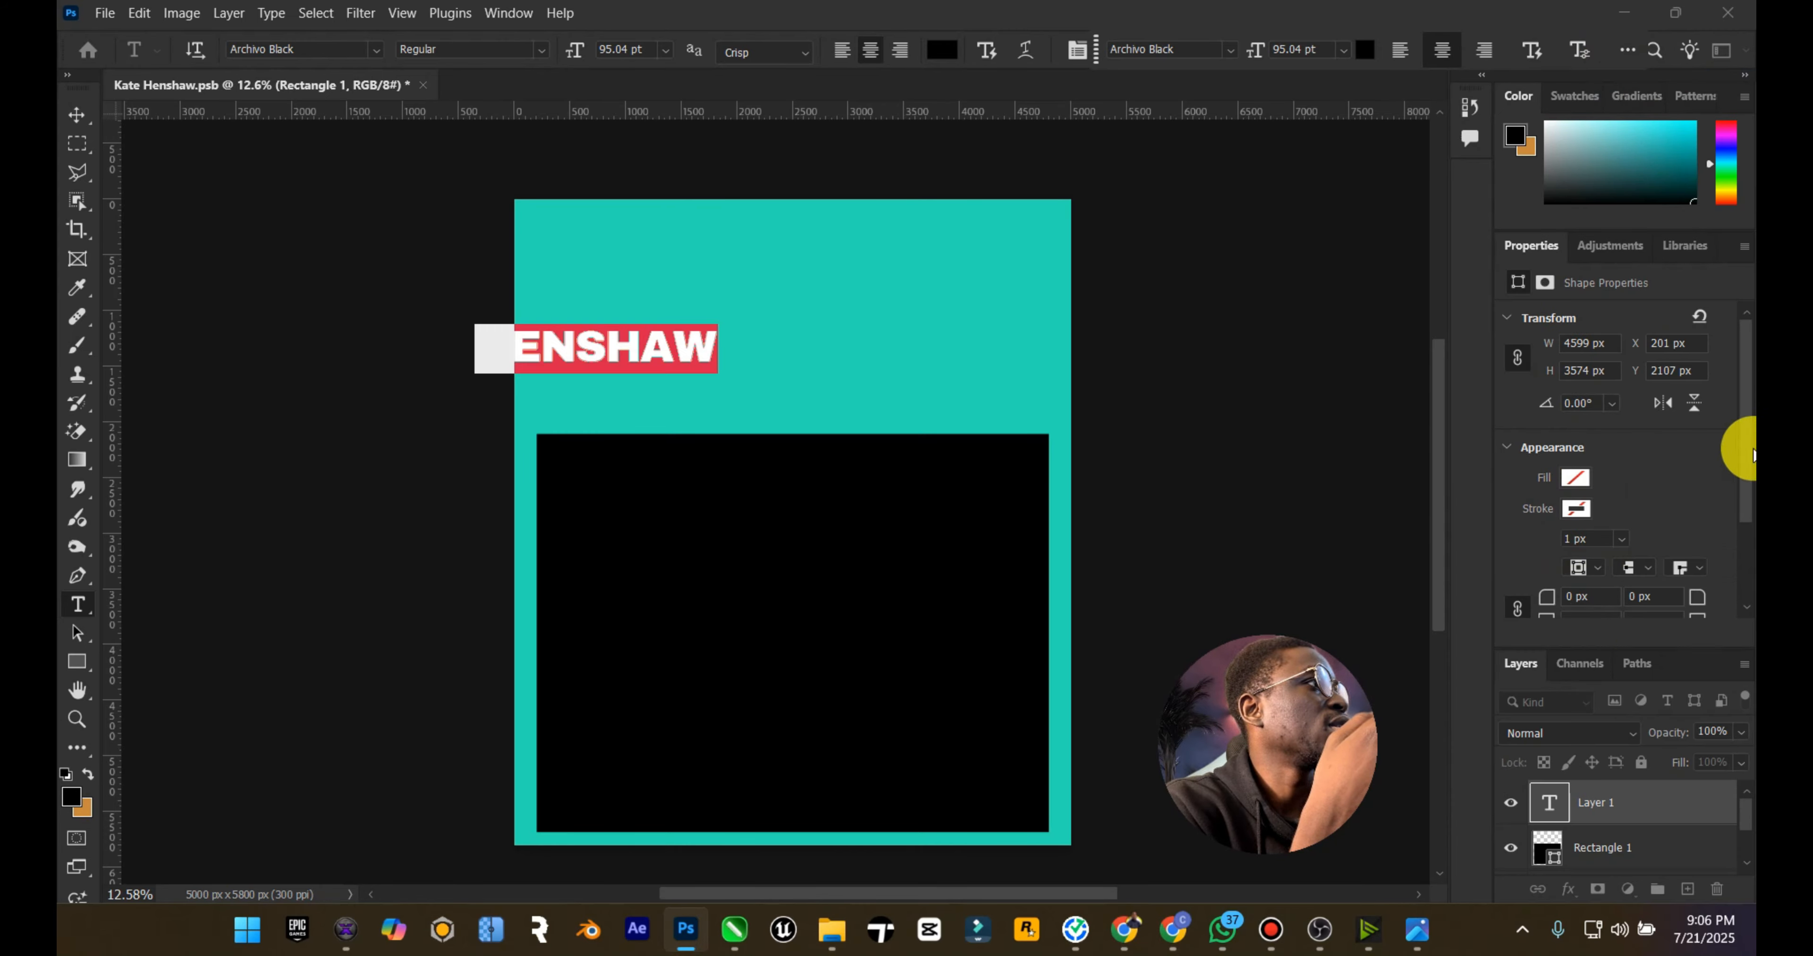
left_click_drag(1742, 409, 1745, 465)
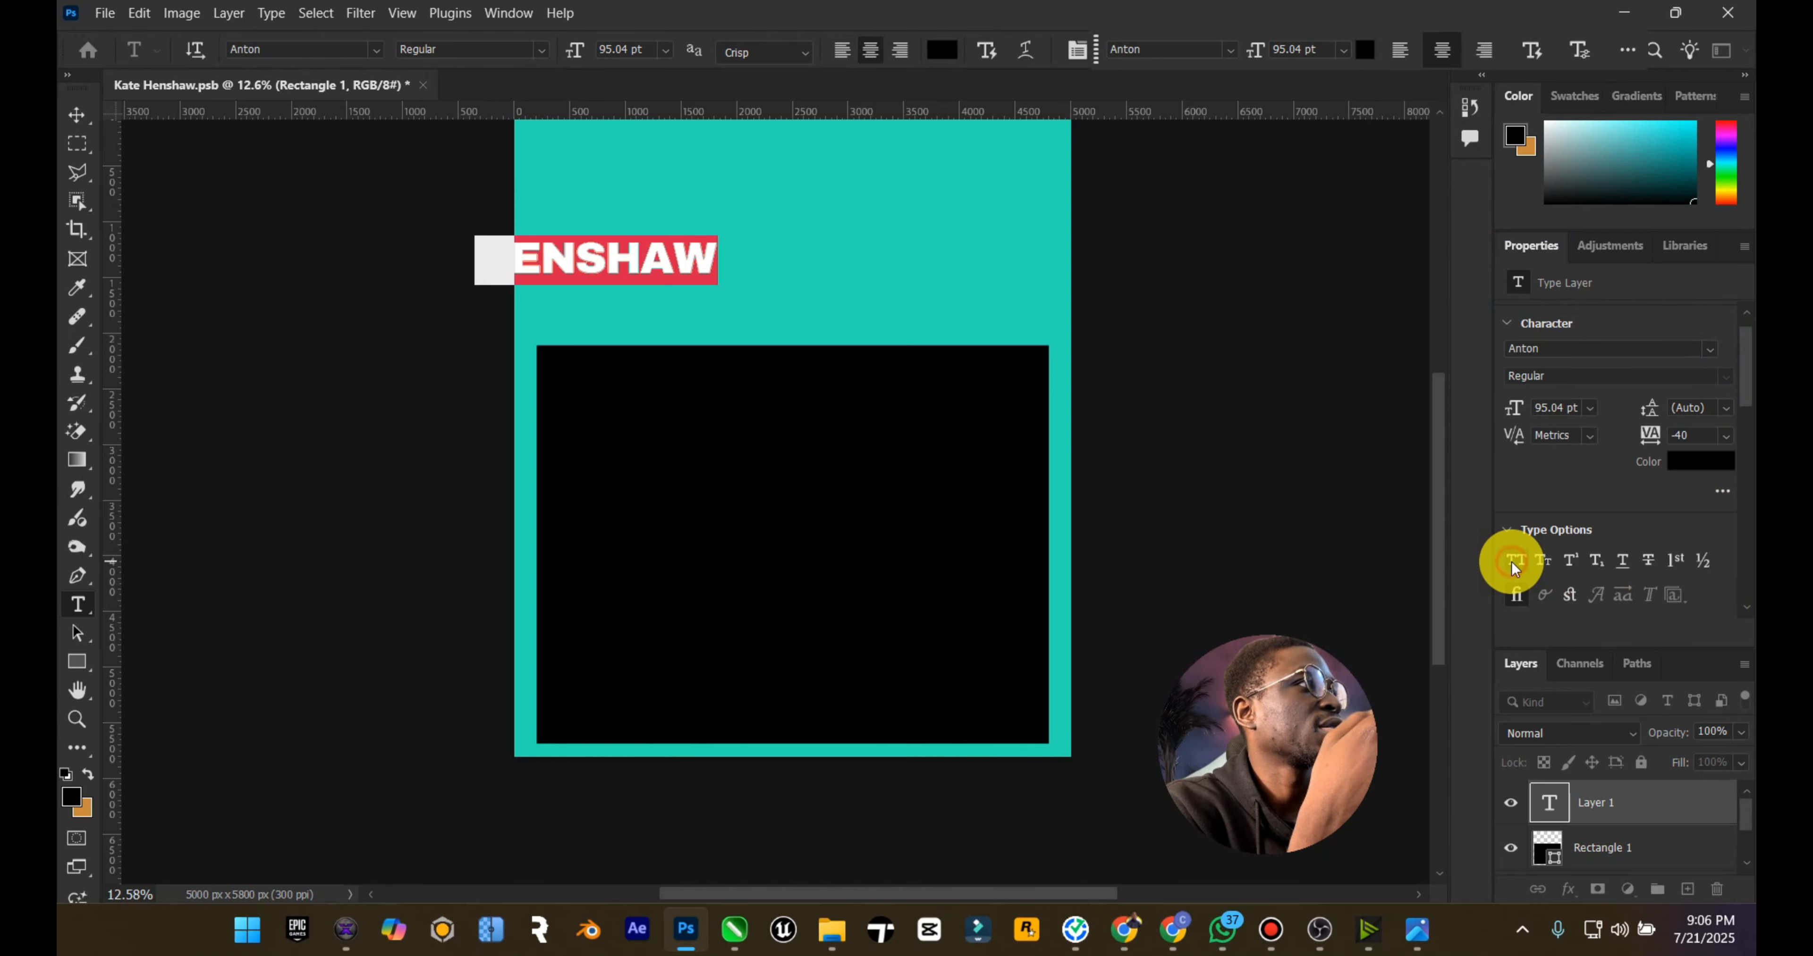
left_click(1511, 562)
left_click(77, 114)
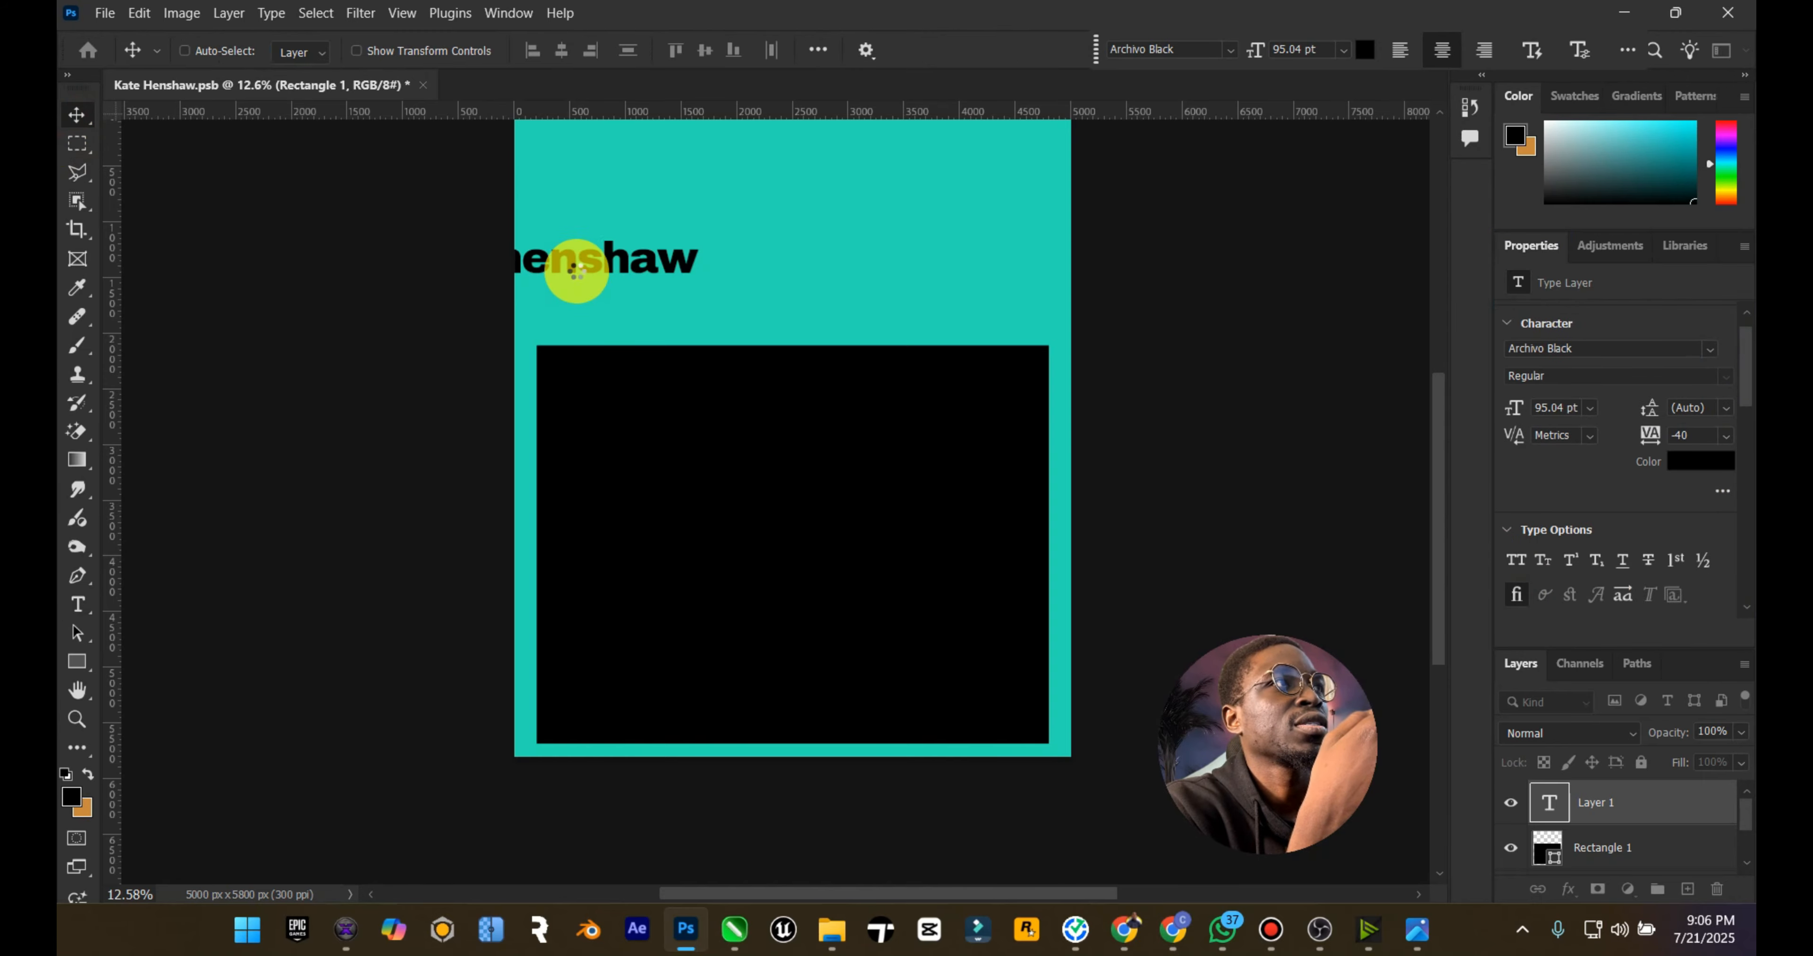
Step: Move the henshaw title fully onto the canvas and scale it to about 252% to span the black rectangle's width
left_click_drag(580, 269, 634, 340)
left_click(402, 13)
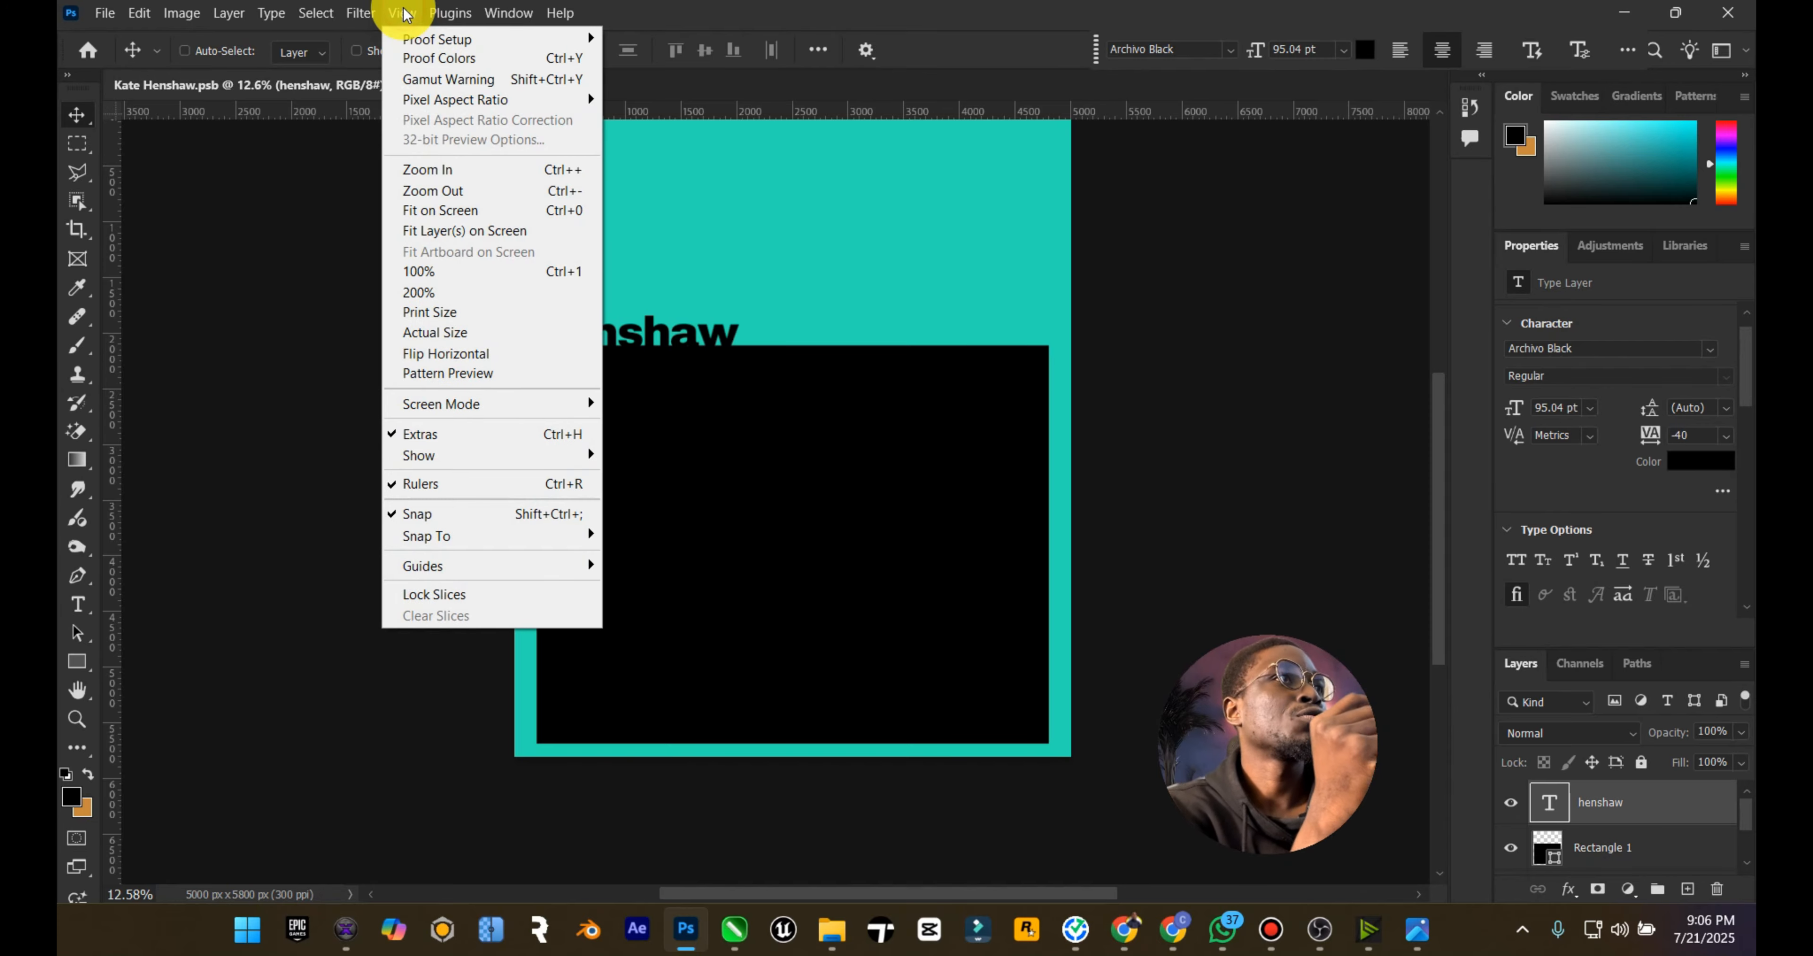
mouse_move(543, 462)
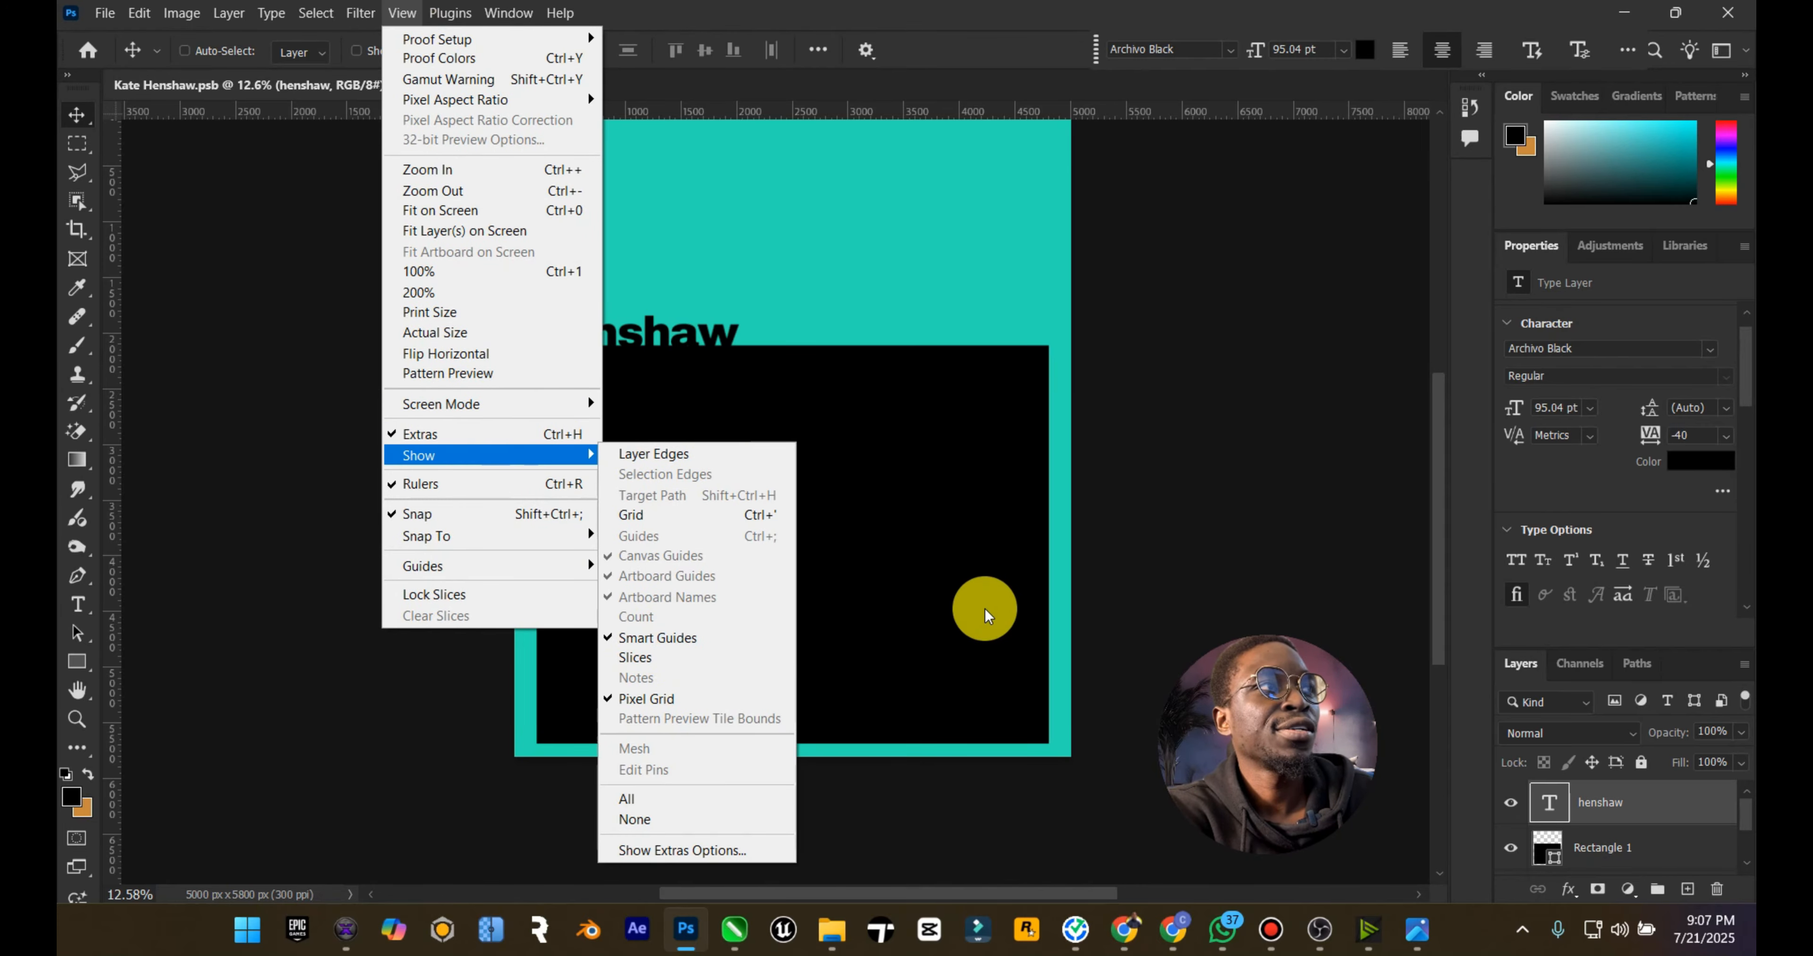
left_click(907, 457)
key("ctrl+t")
left_click_drag(738, 310, 1036, 162)
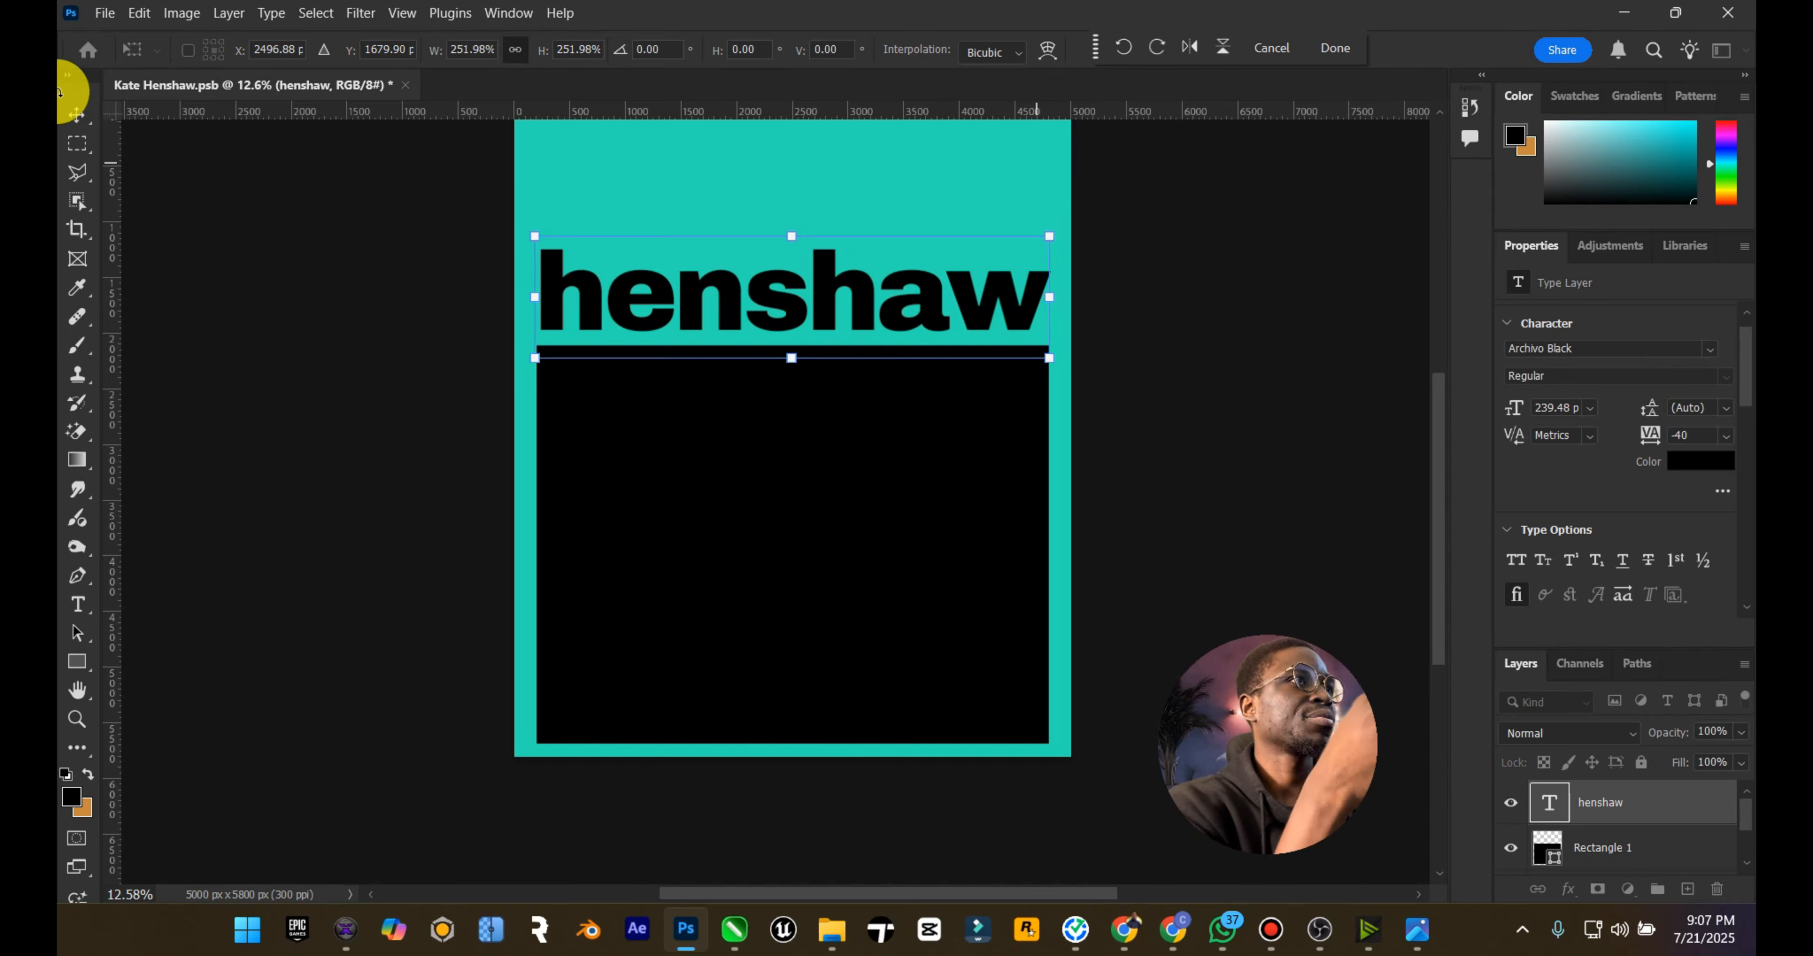
left_click(76, 112)
Step: Seat the henshaw title on the rectangle's top edge and nudge it left and down until its base merges with the rectangle
left_click_drag(671, 288, 698, 300)
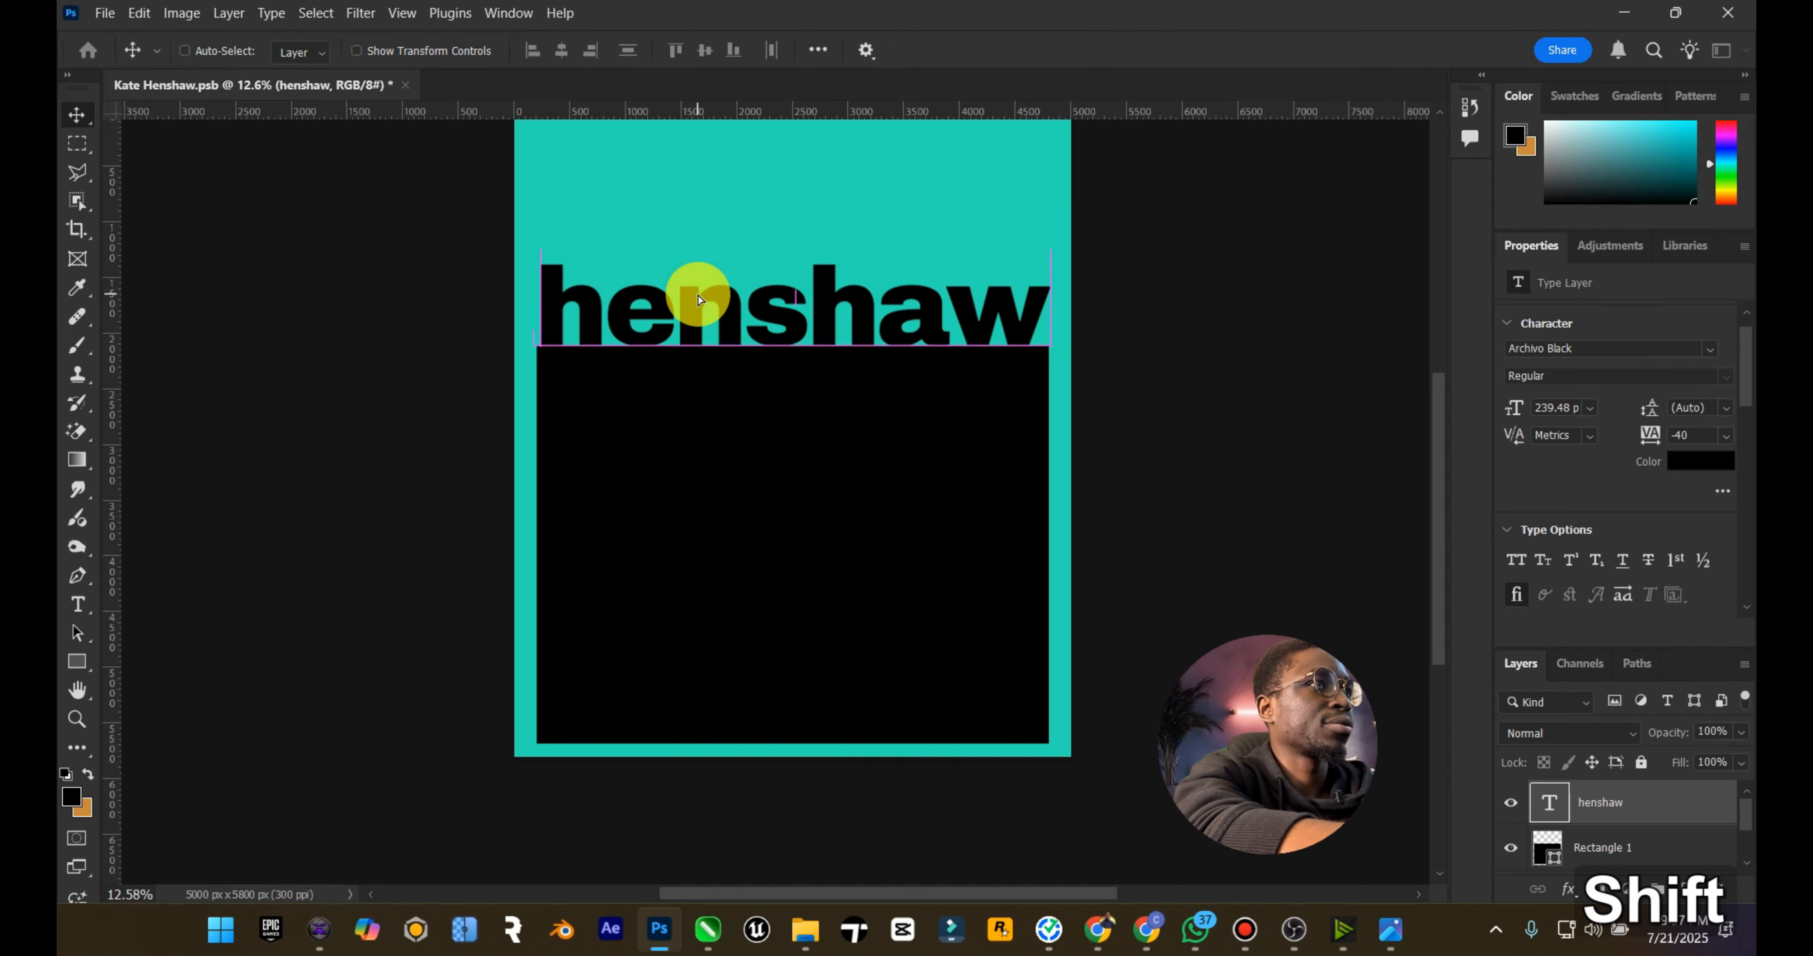
key("Down")
key("Left")
key("Left")
key("Left")
key("Left")
key("Left")
key("Down")
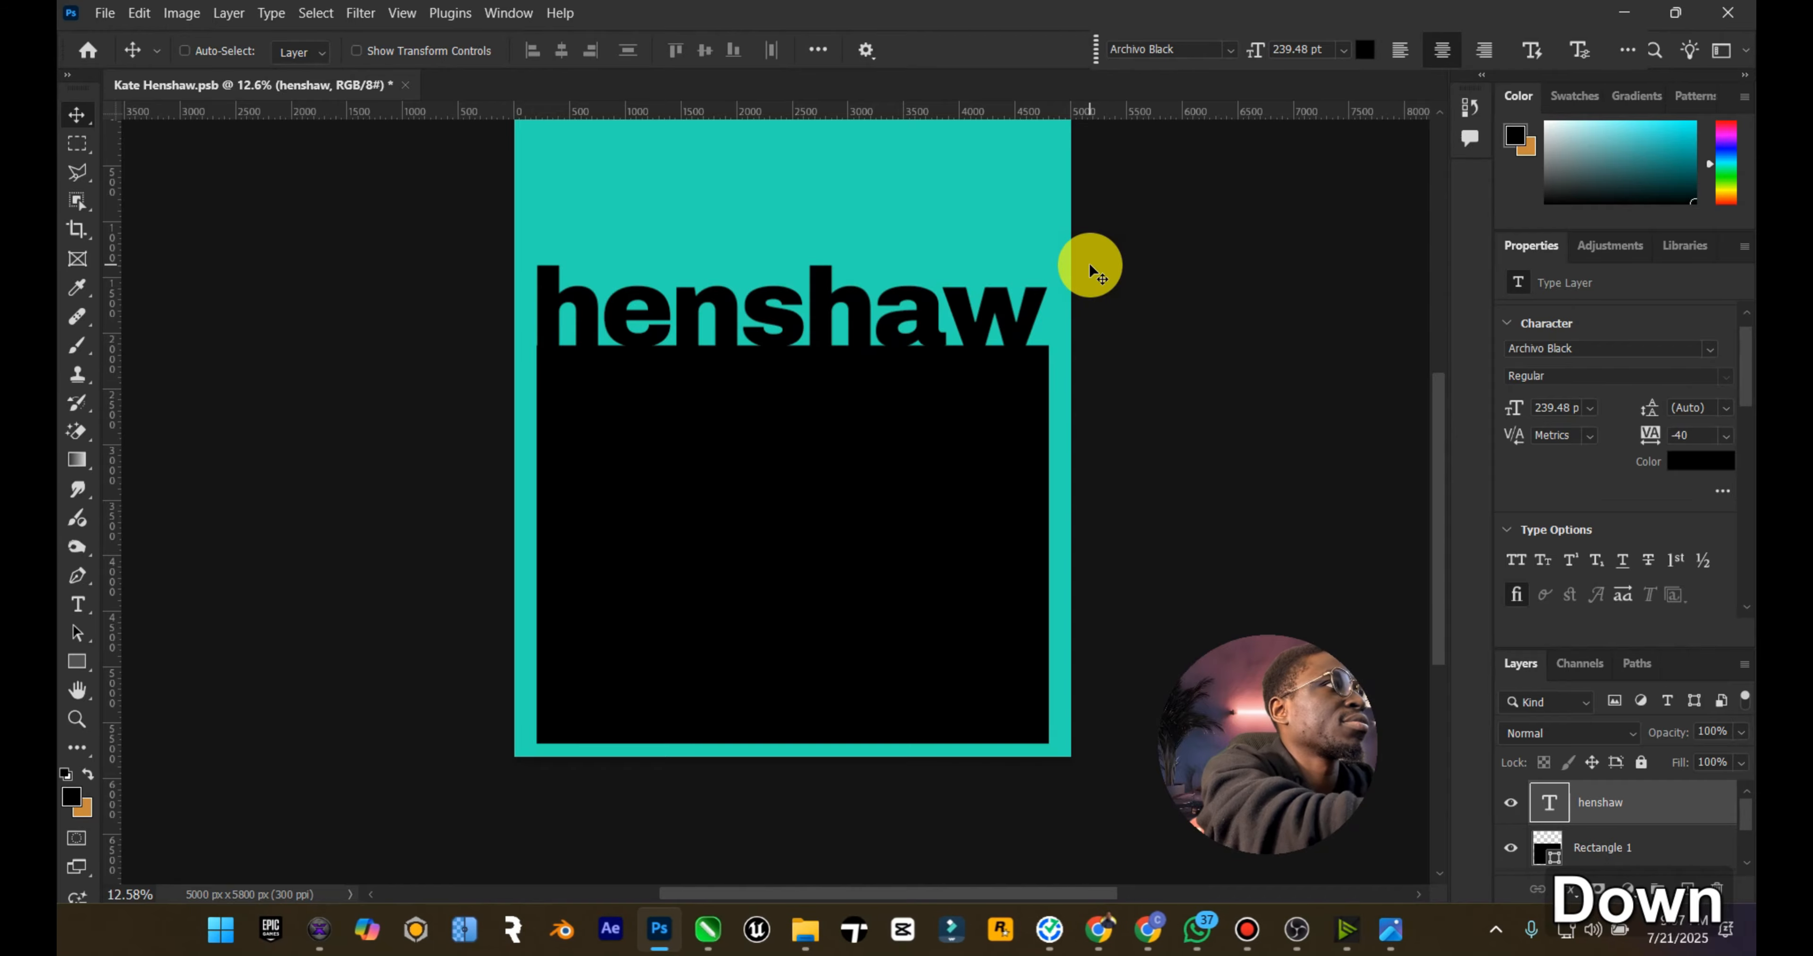
Step: Compare the layout with the reference poster and change the henshaw title's font to Libre Baskerville Bold
left_click(1414, 914)
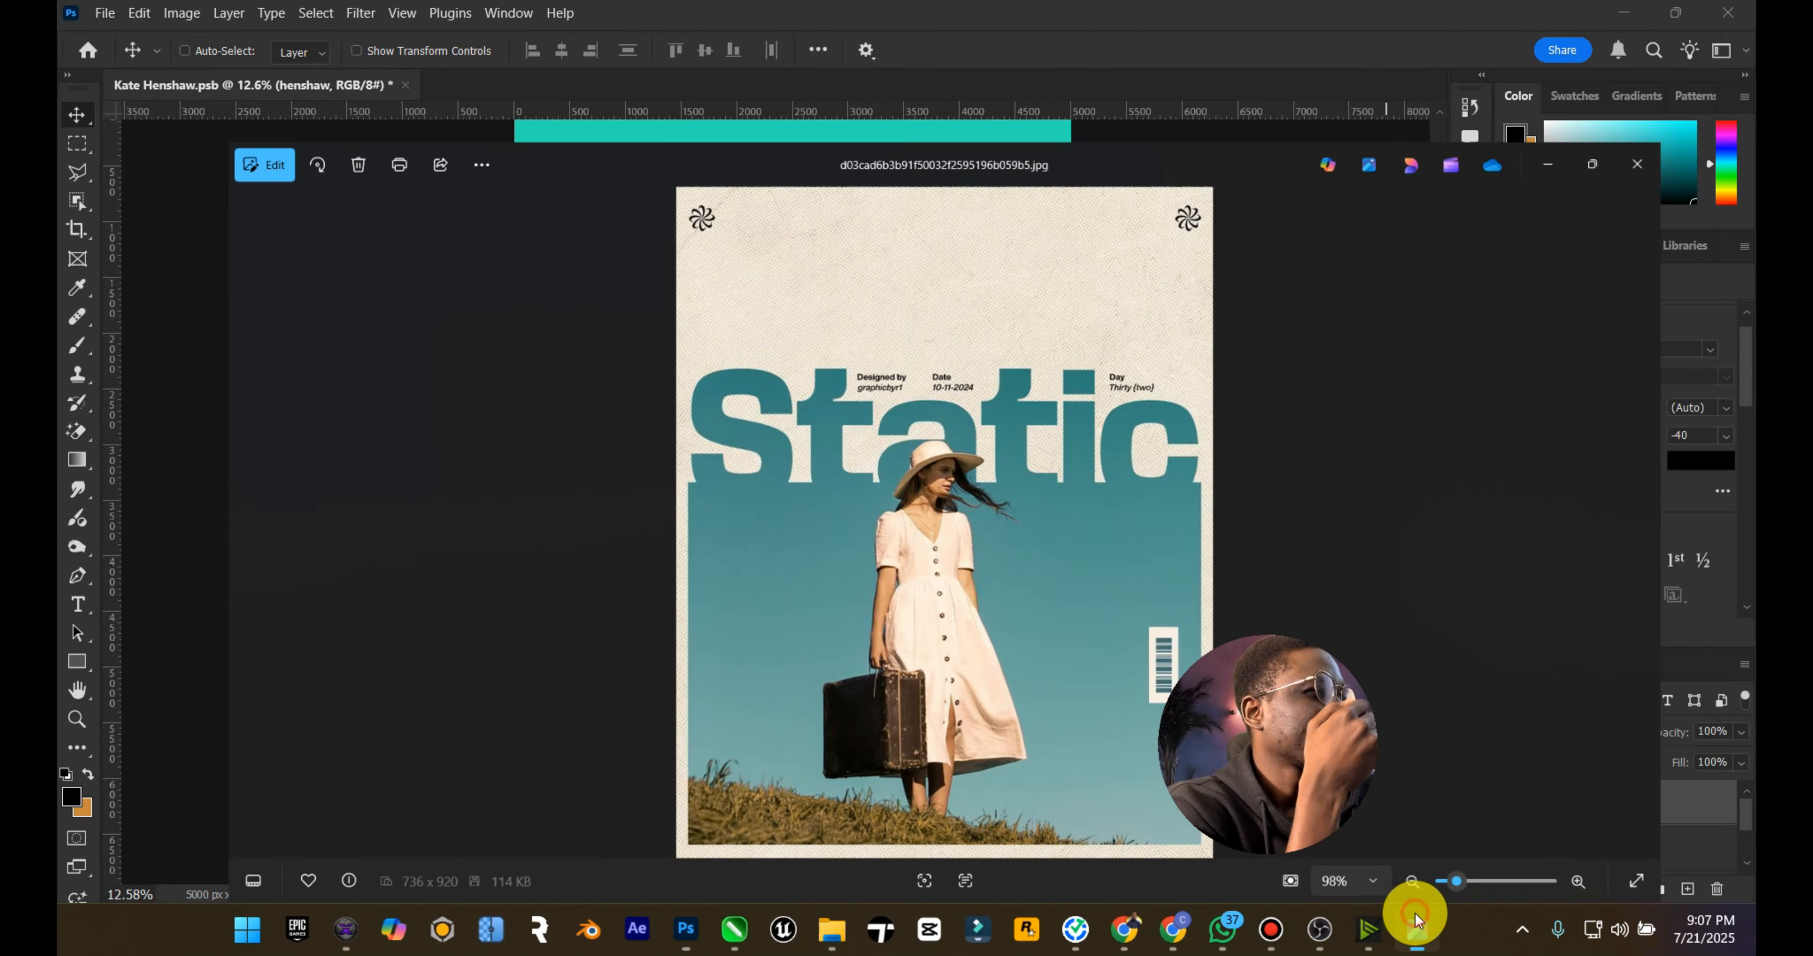
left_click(1414, 916)
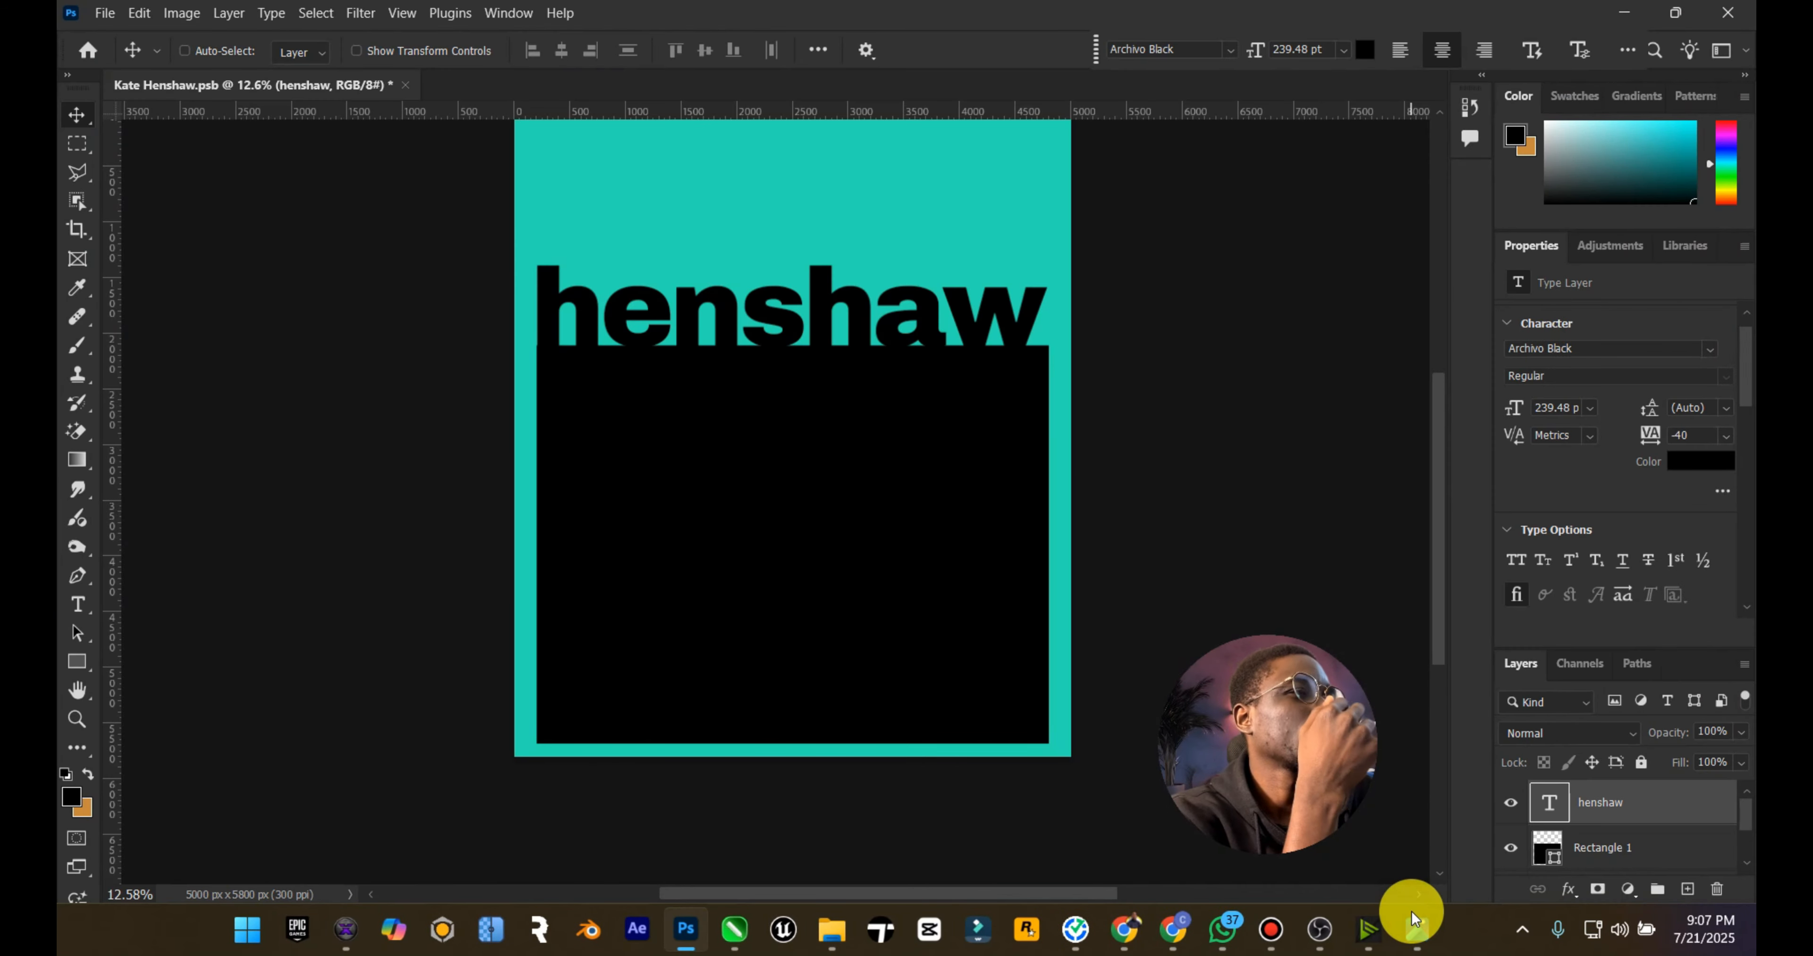
scroll(1416, 718, "up", 1)
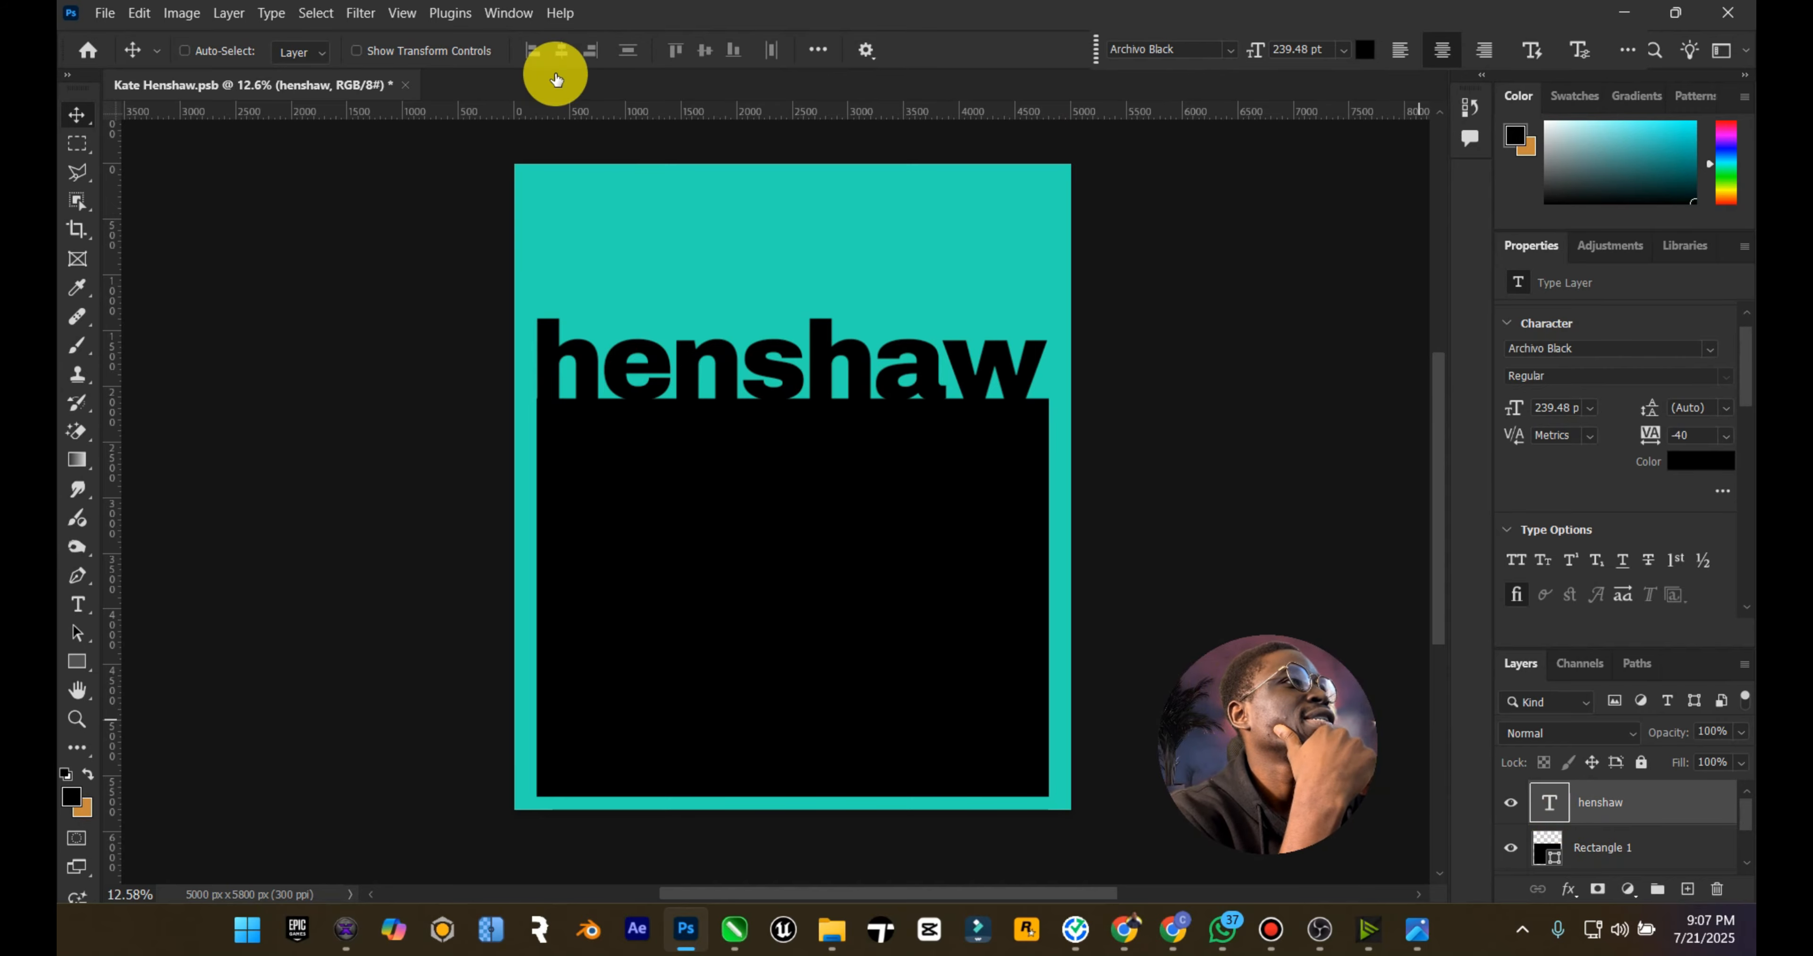
key("Return")
left_click(377, 51)
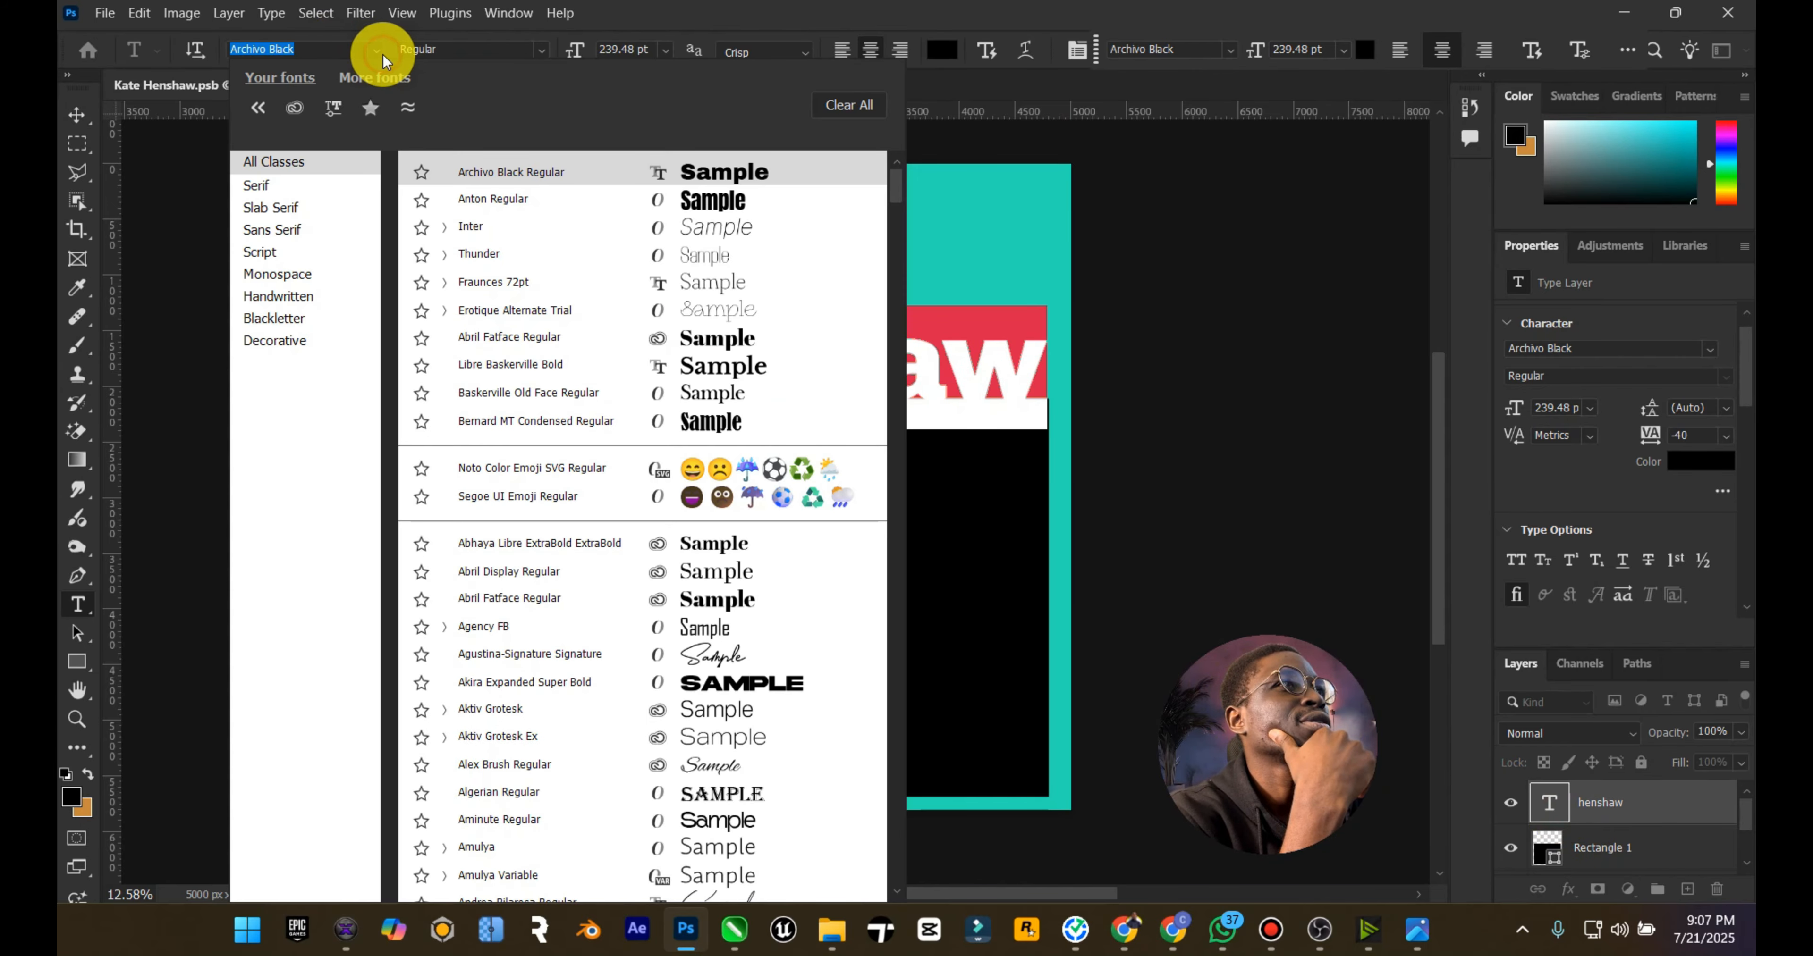
left_click(516, 363)
key("ctrl+Return")
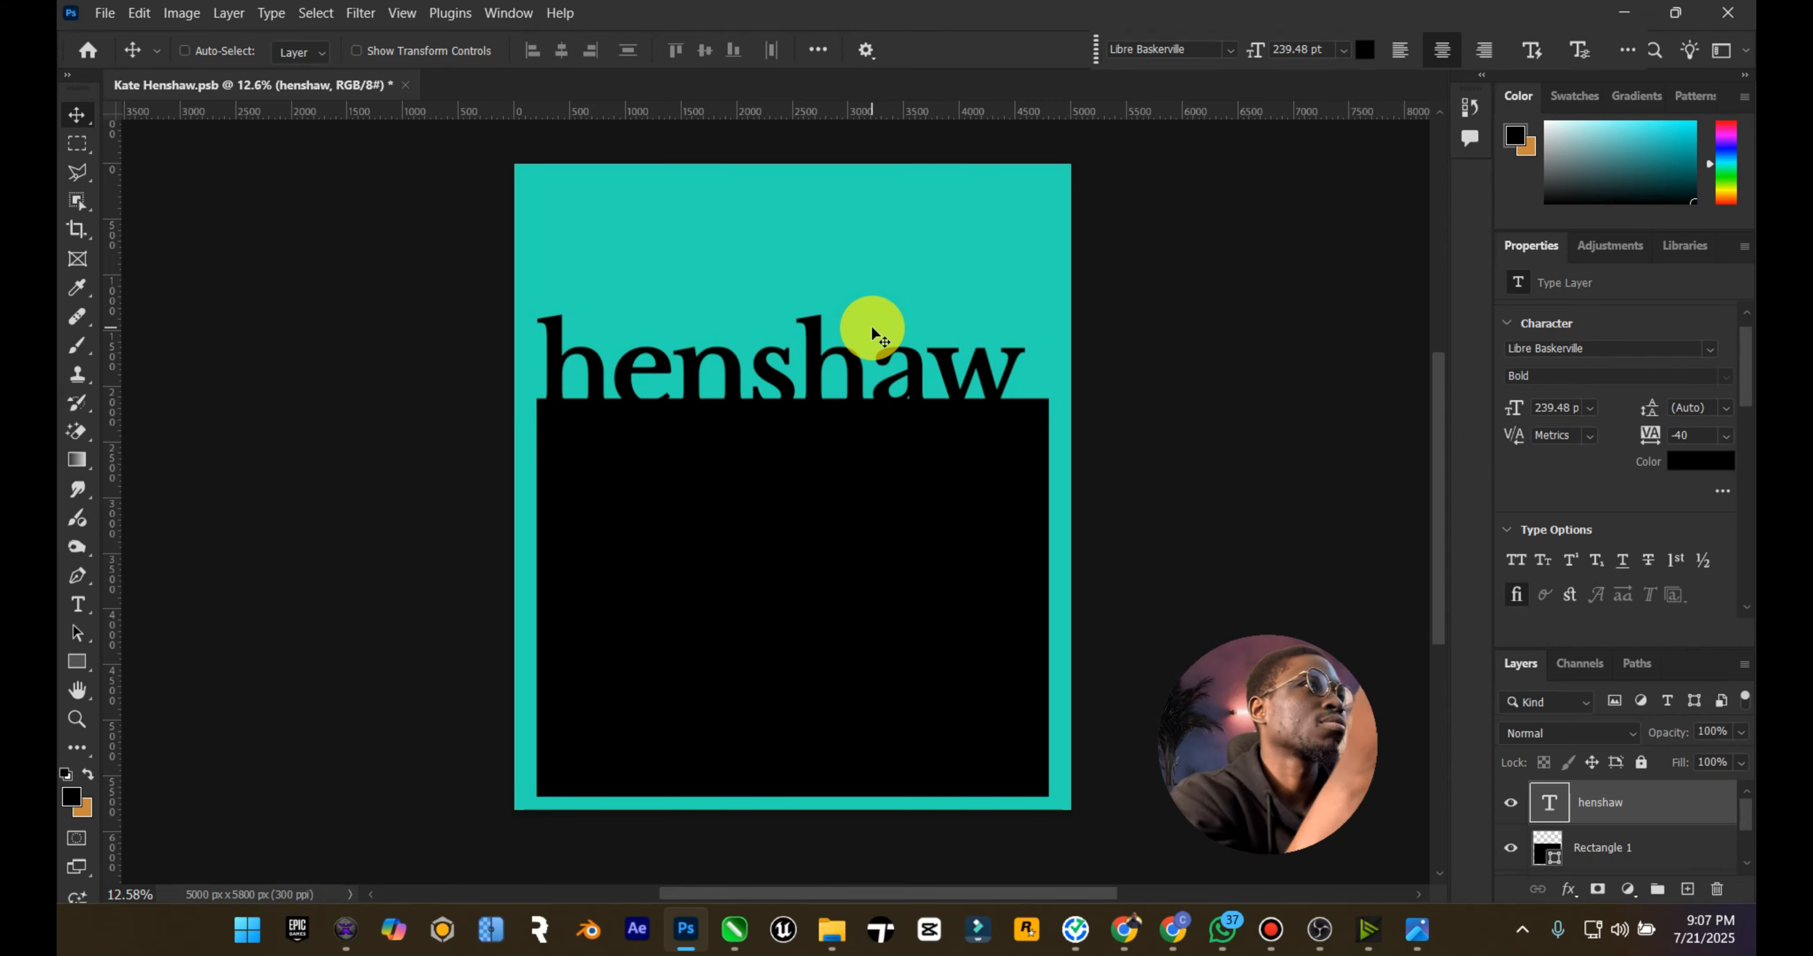
Step: Scale the henshaw title to about 105% to span the rectangle's full width and nudge it left and up
key("ctrl+t")
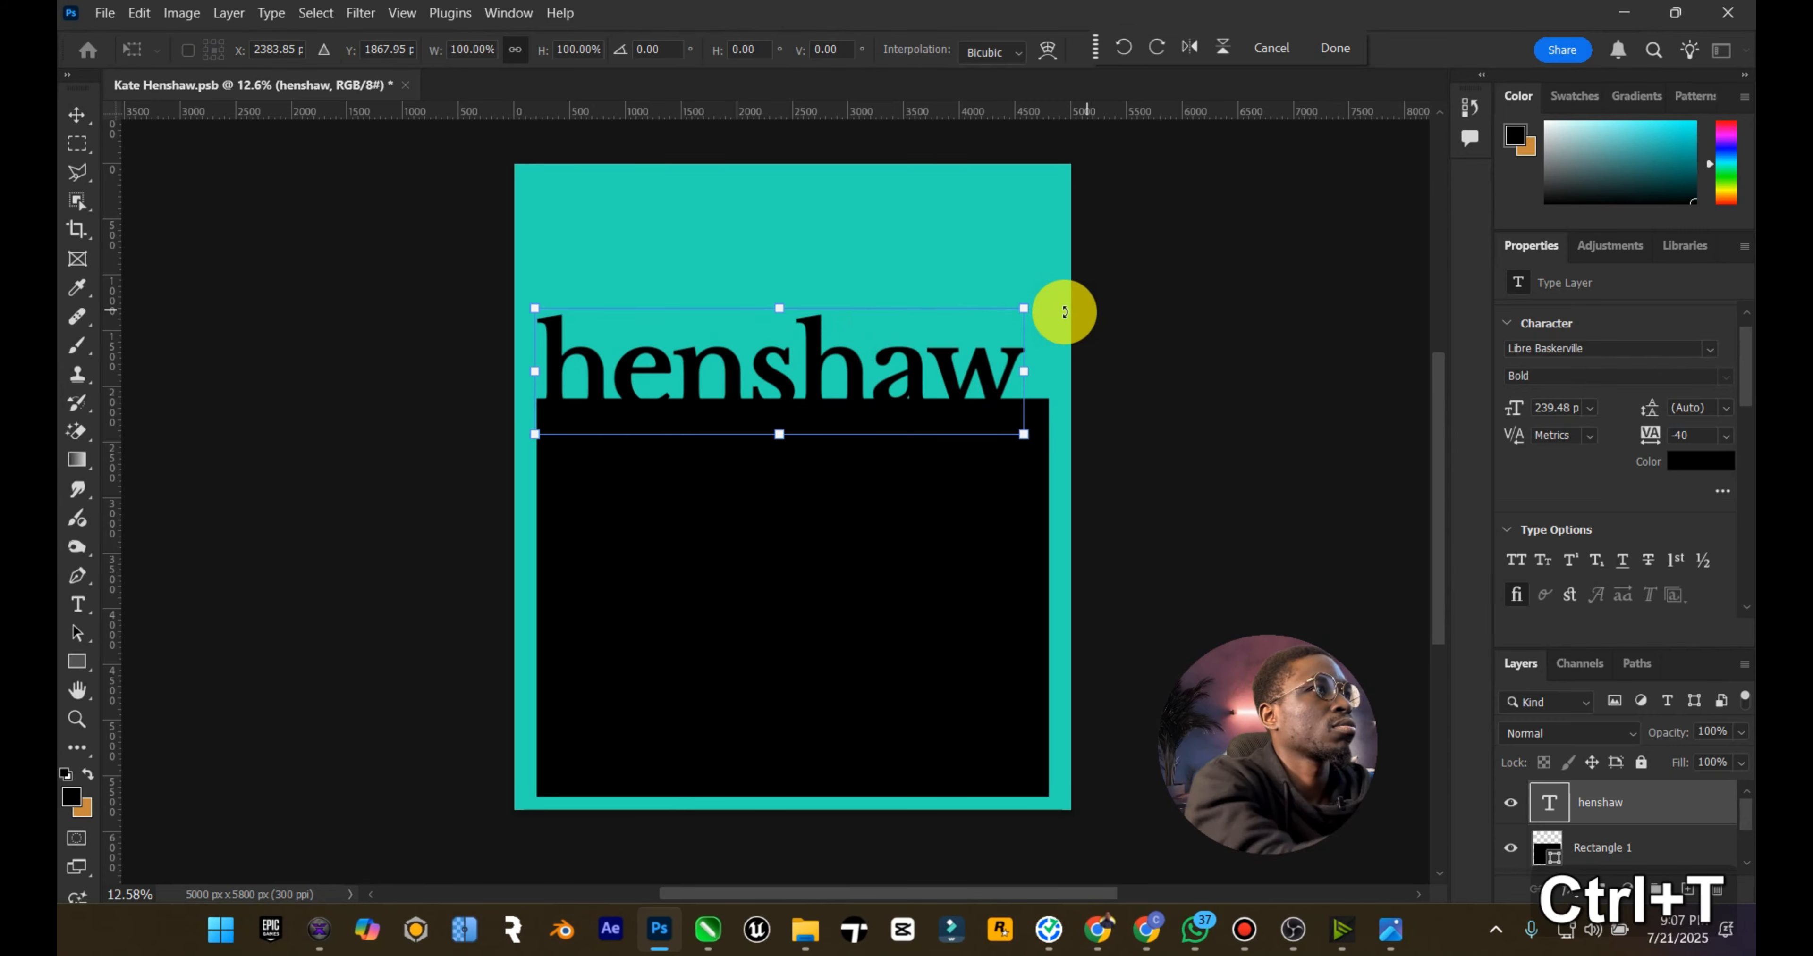
left_click_drag(1025, 307, 1046, 282)
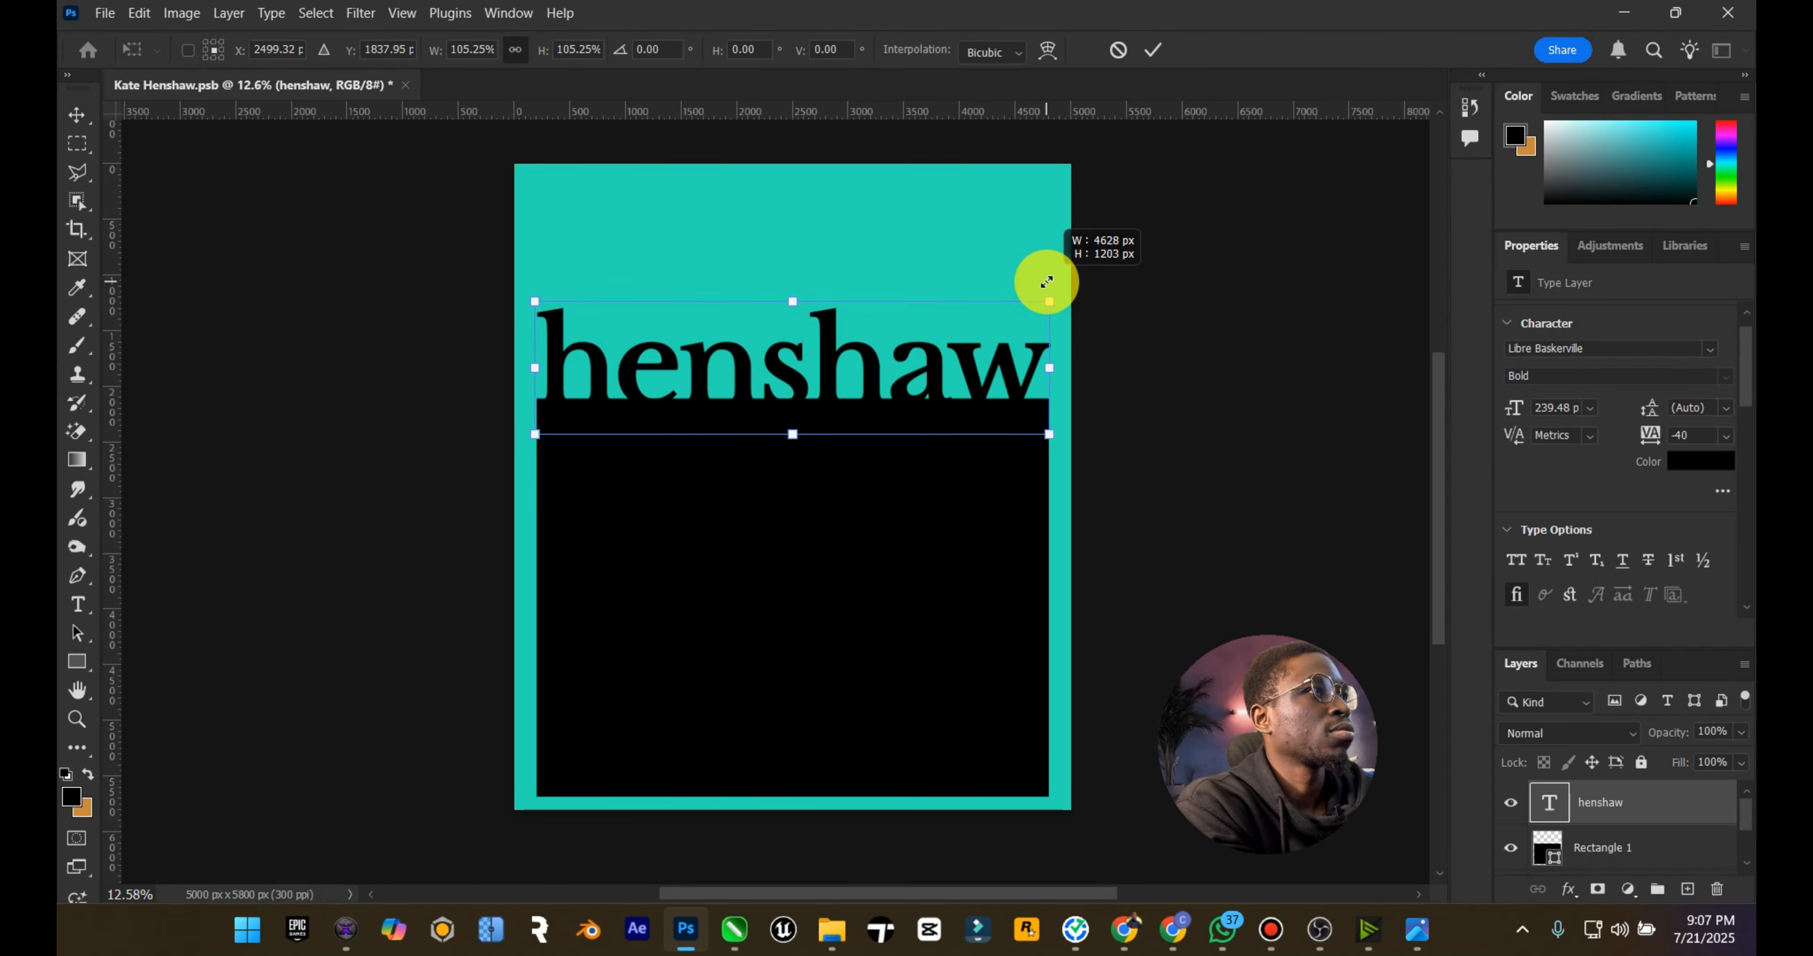
left_click(72, 118)
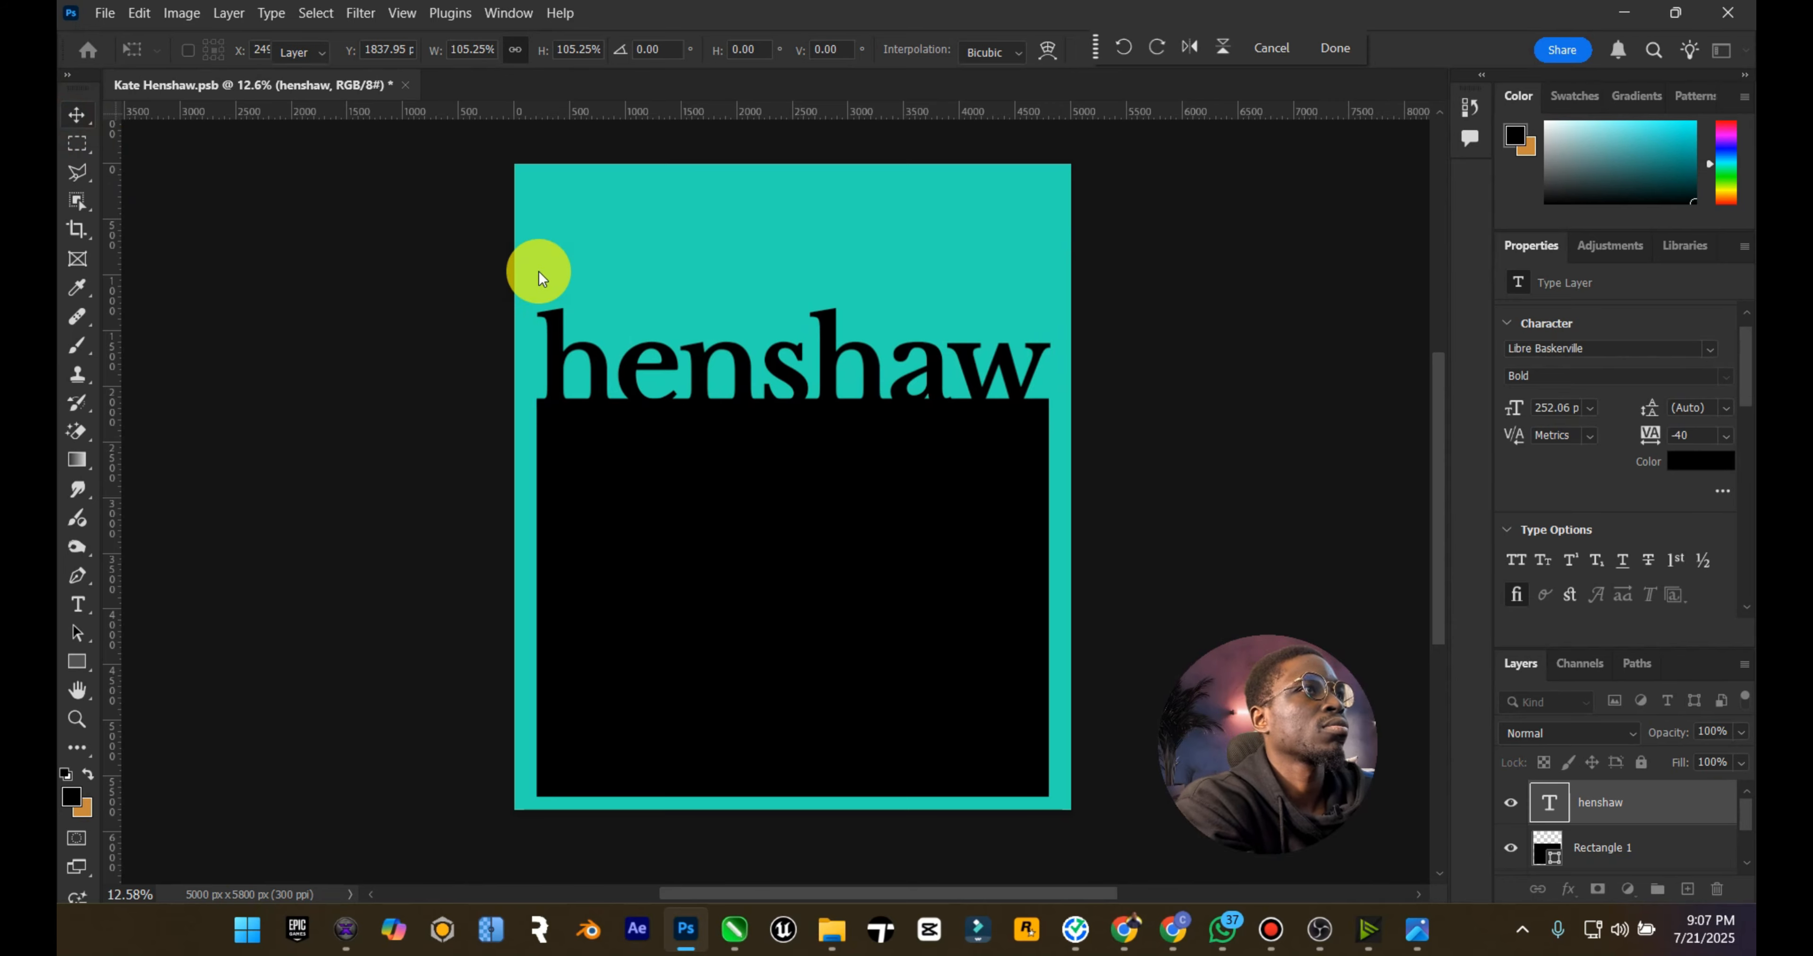
key("Left")
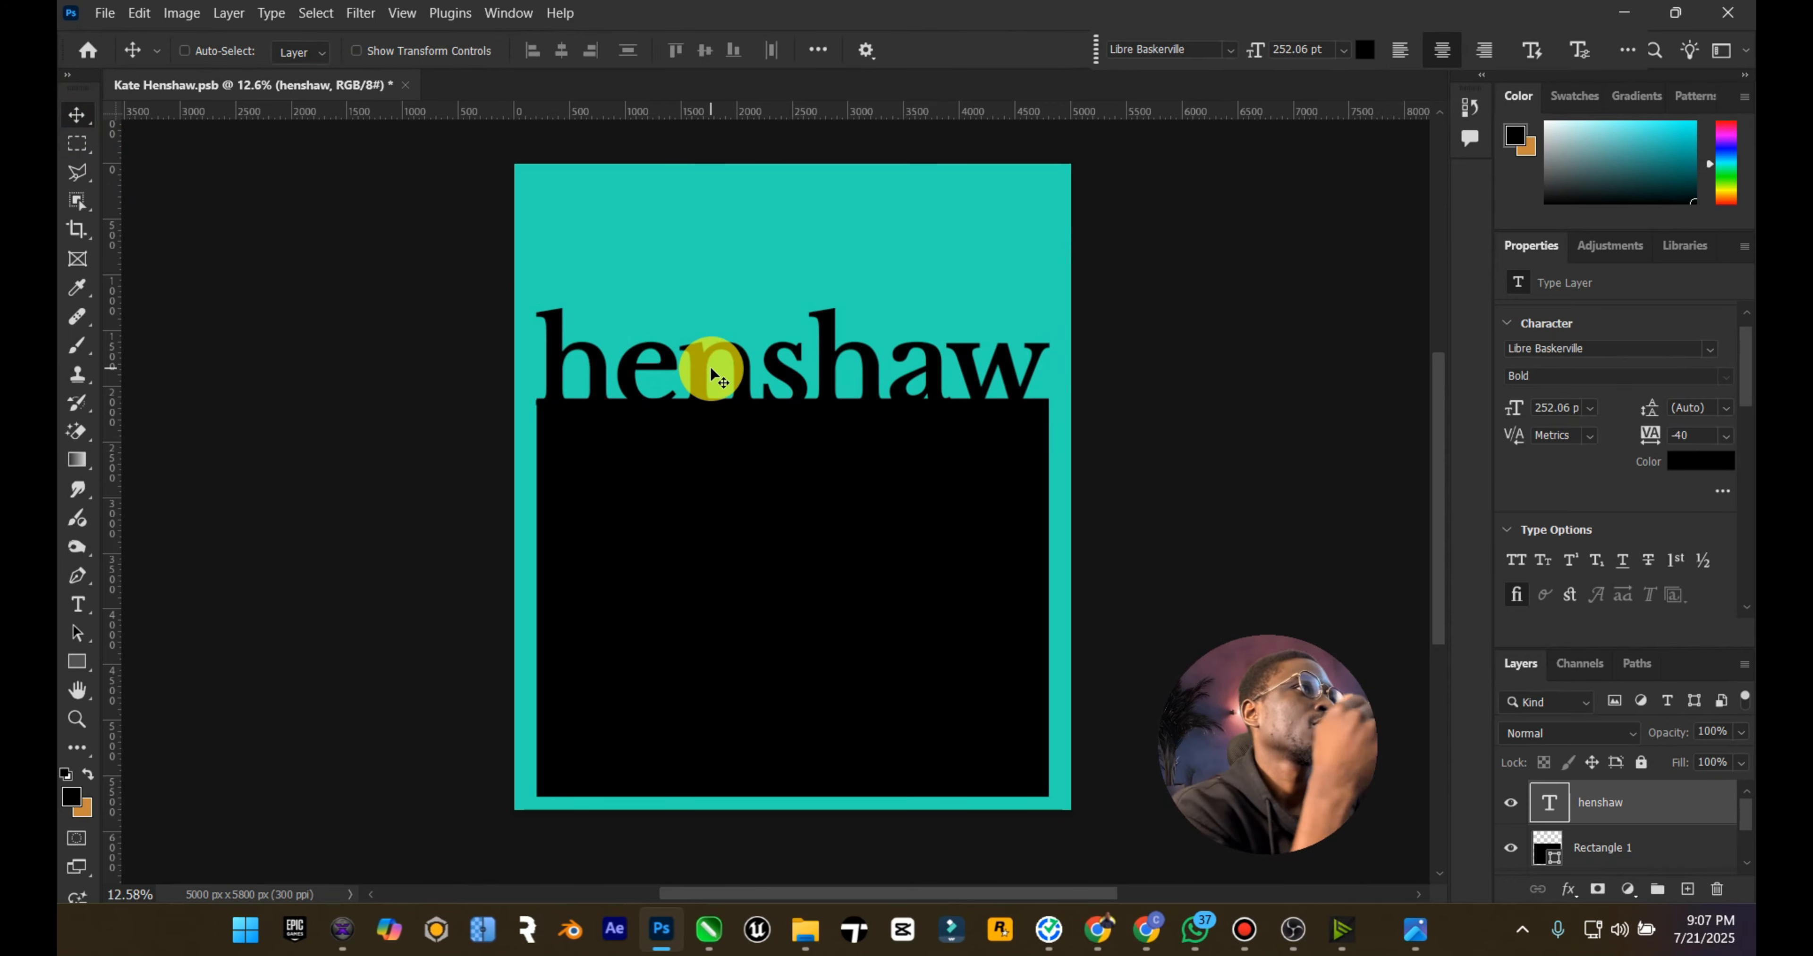
key("Up")
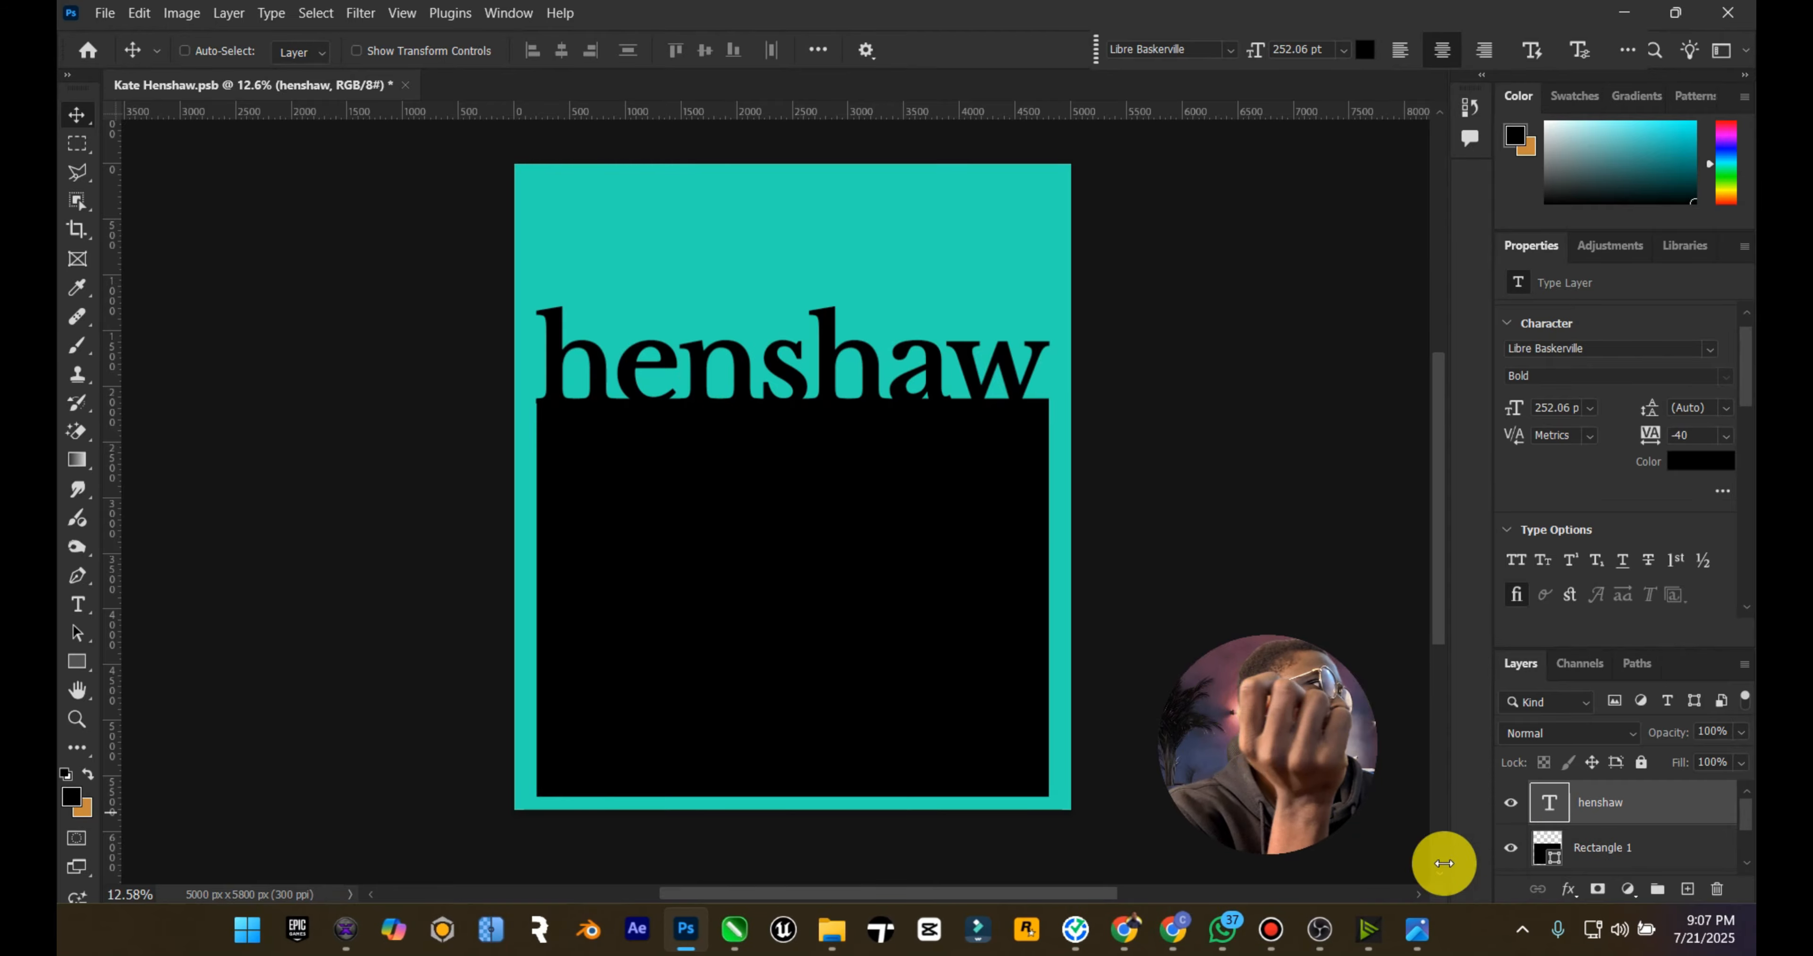
Step: View the Static reference poster's merged title and image block in the image viewer, and return to the Photoshop document
left_click(1413, 927)
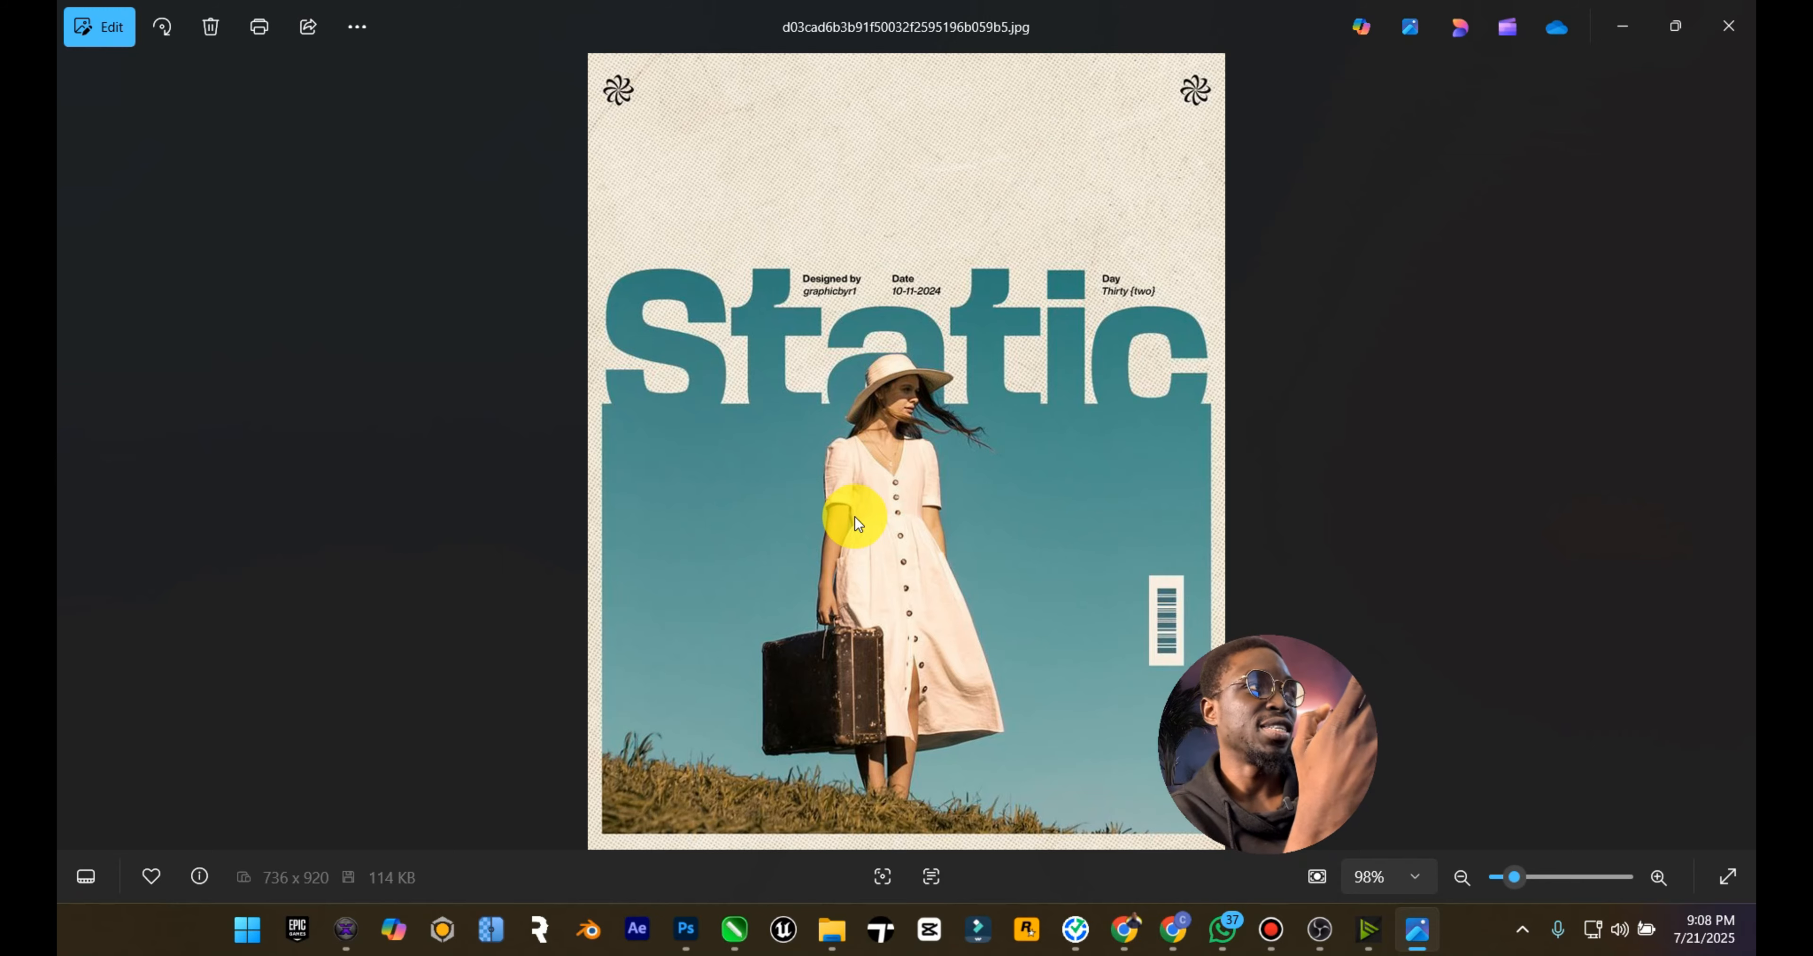
left_click(1598, 38)
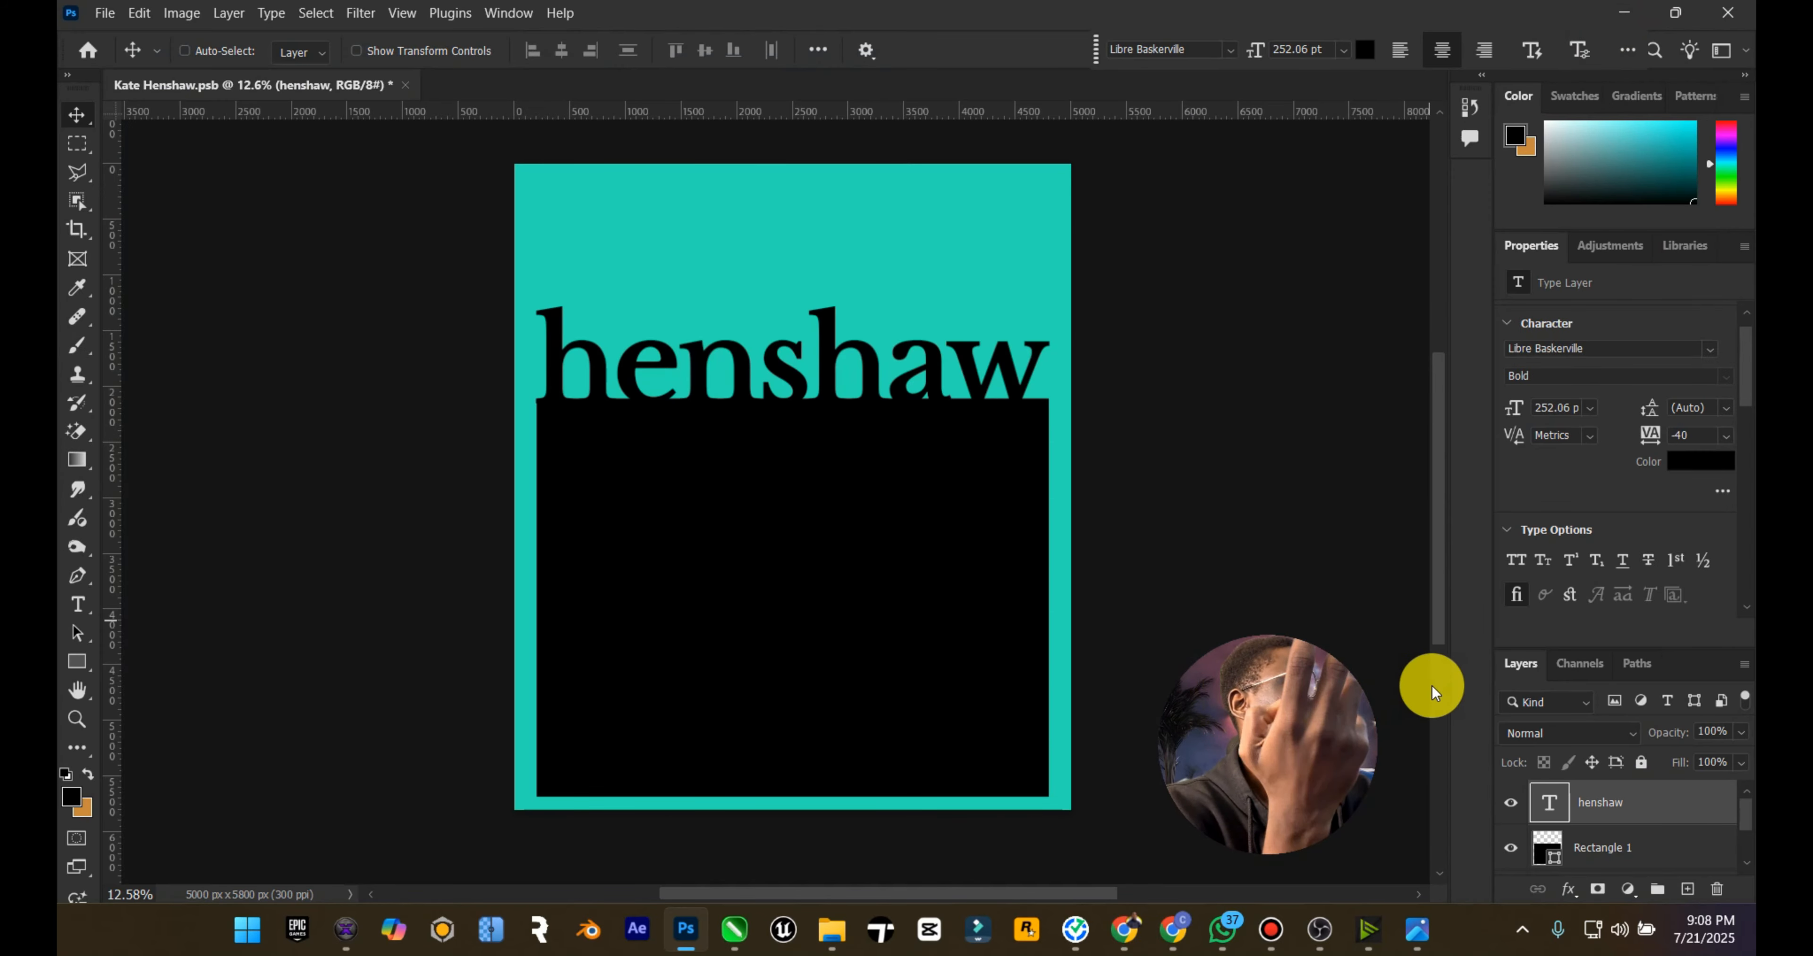
left_click_drag(1335, 659, 303, 647)
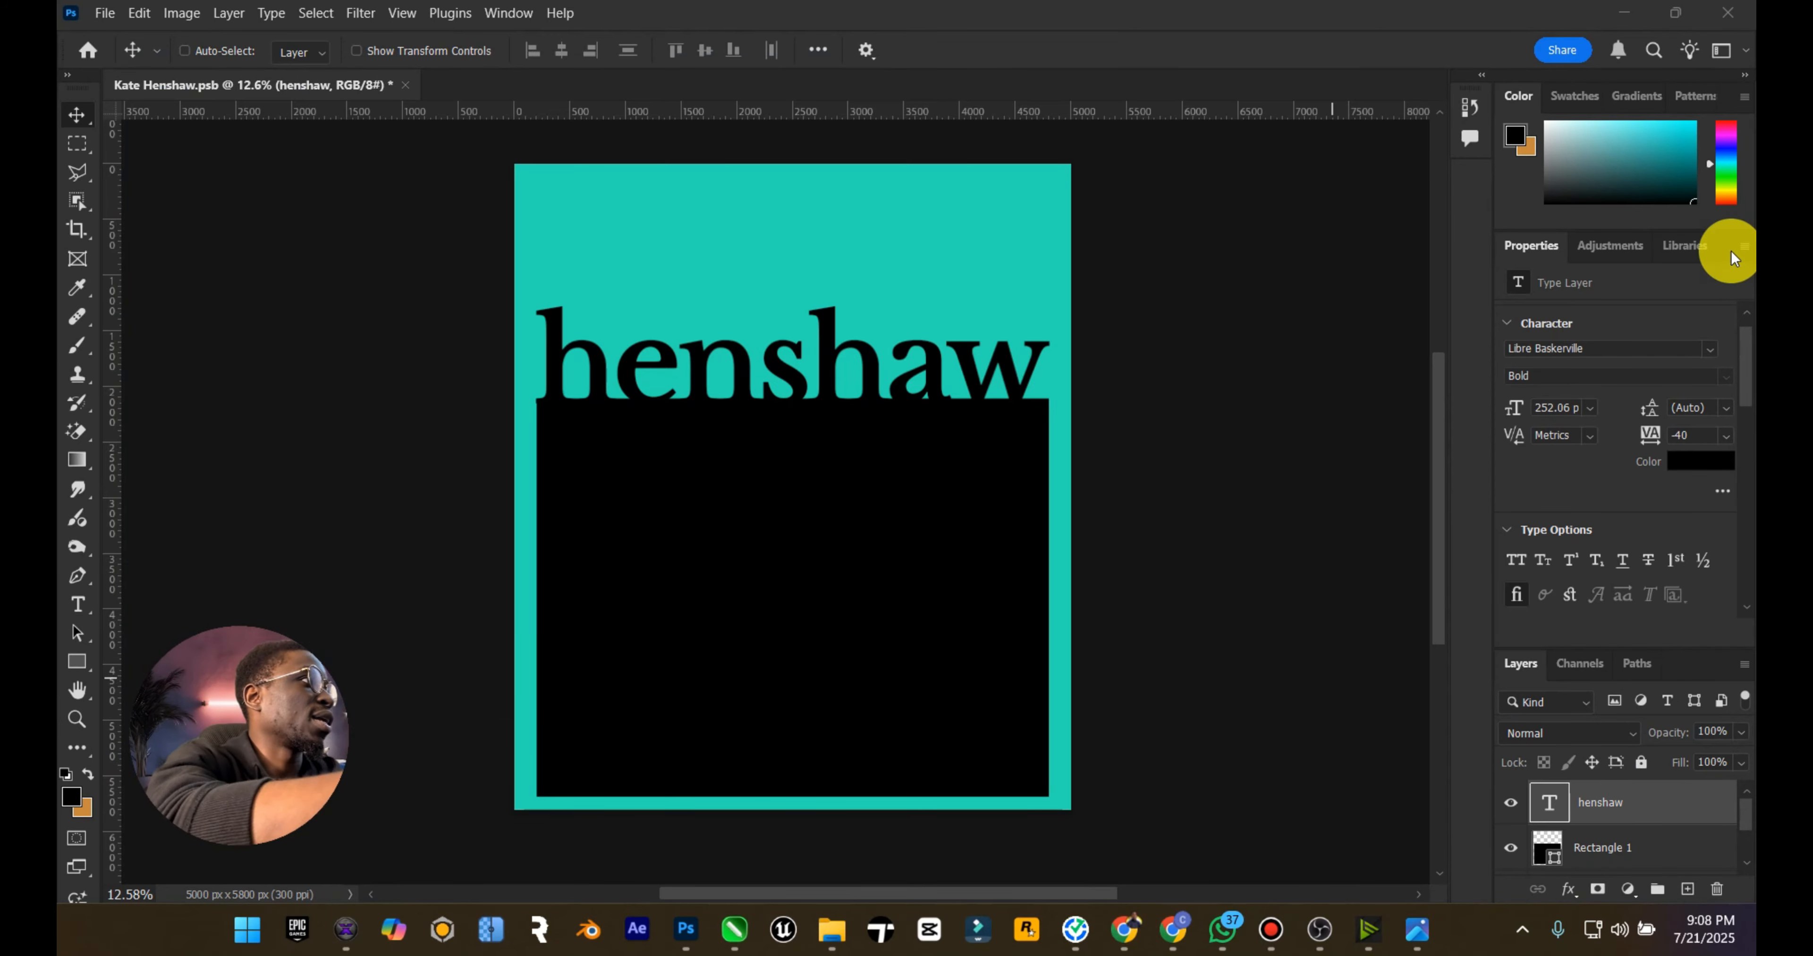
Step: Close the type properties and merge the henshaw title with Rectangle 1 into one layer, testing the merged shape with an undone move
left_click(1744, 247)
left_click(1665, 315)
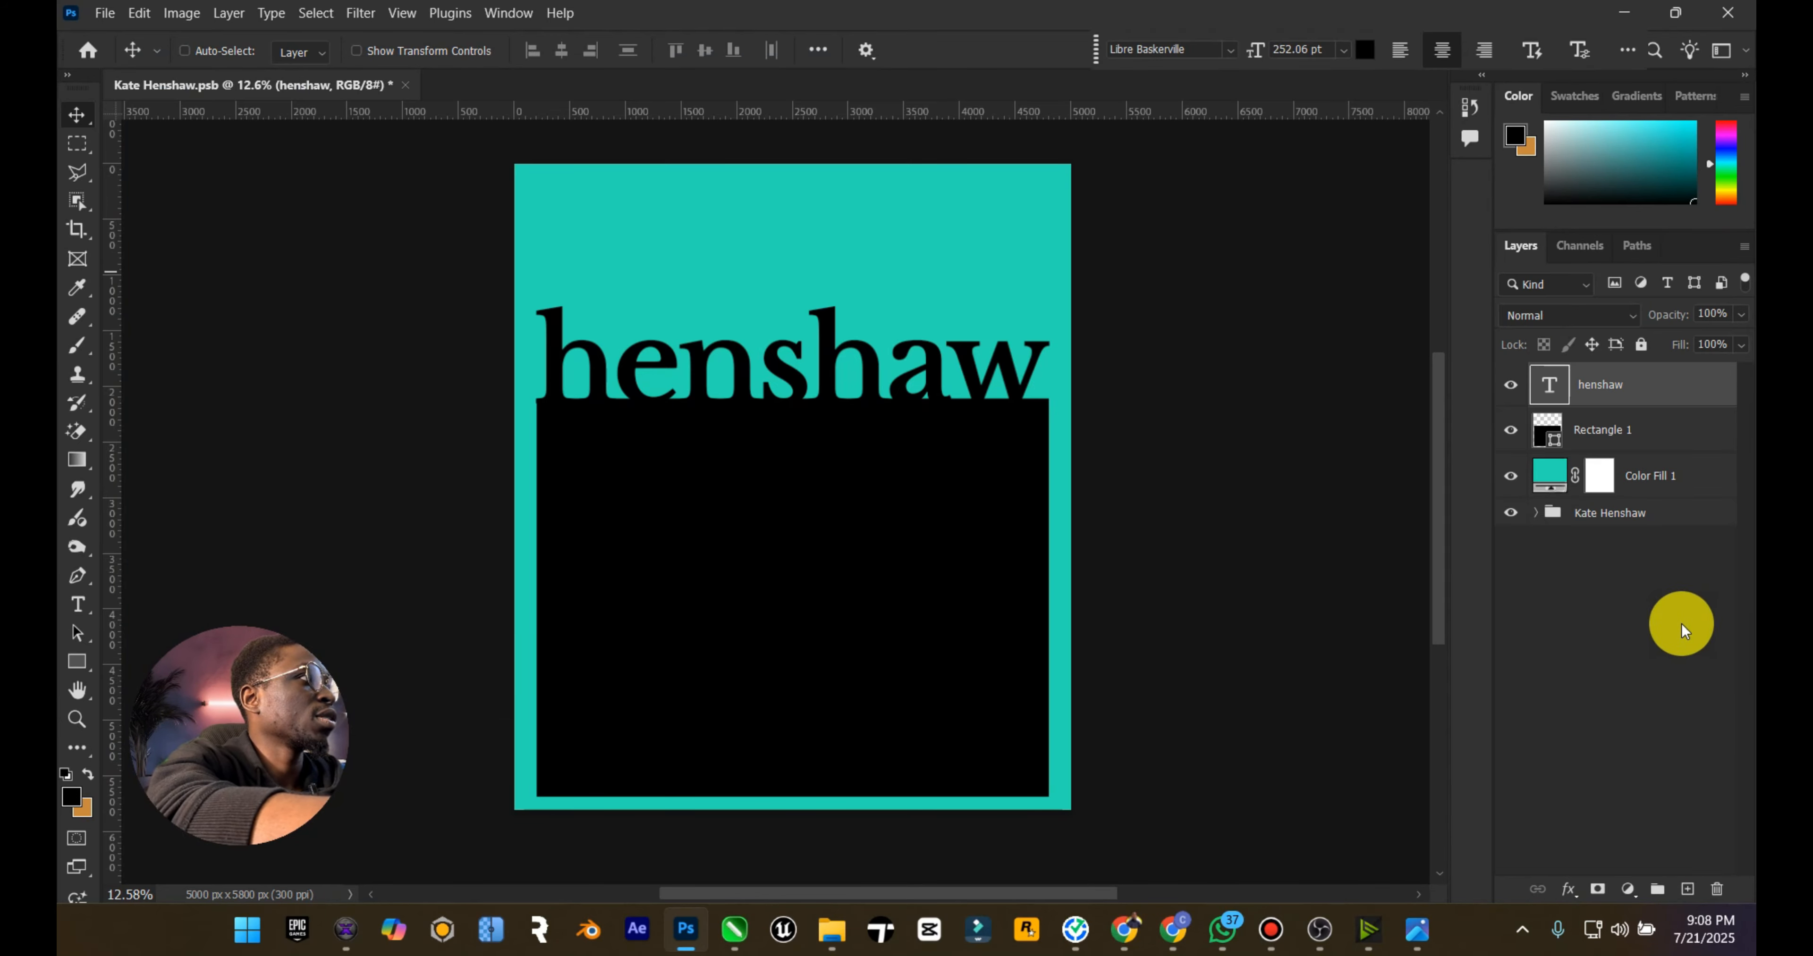
left_click(1624, 422, "shift")
right_click(1624, 422)
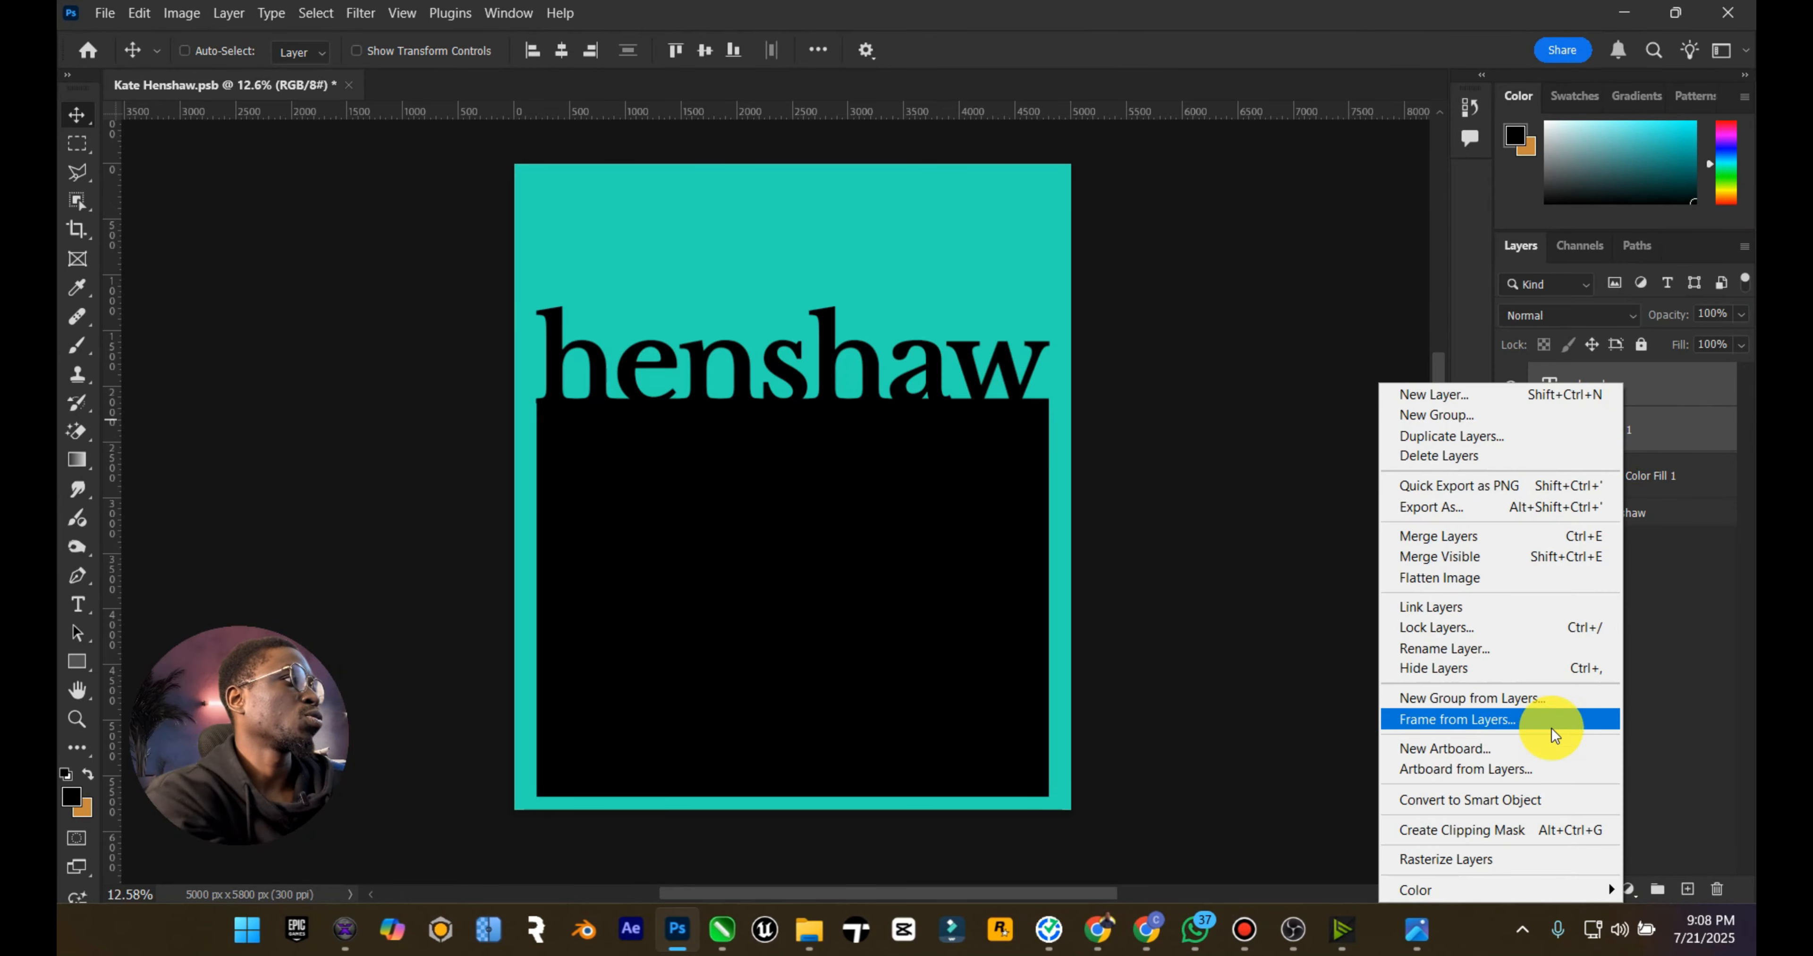
left_click(1490, 535)
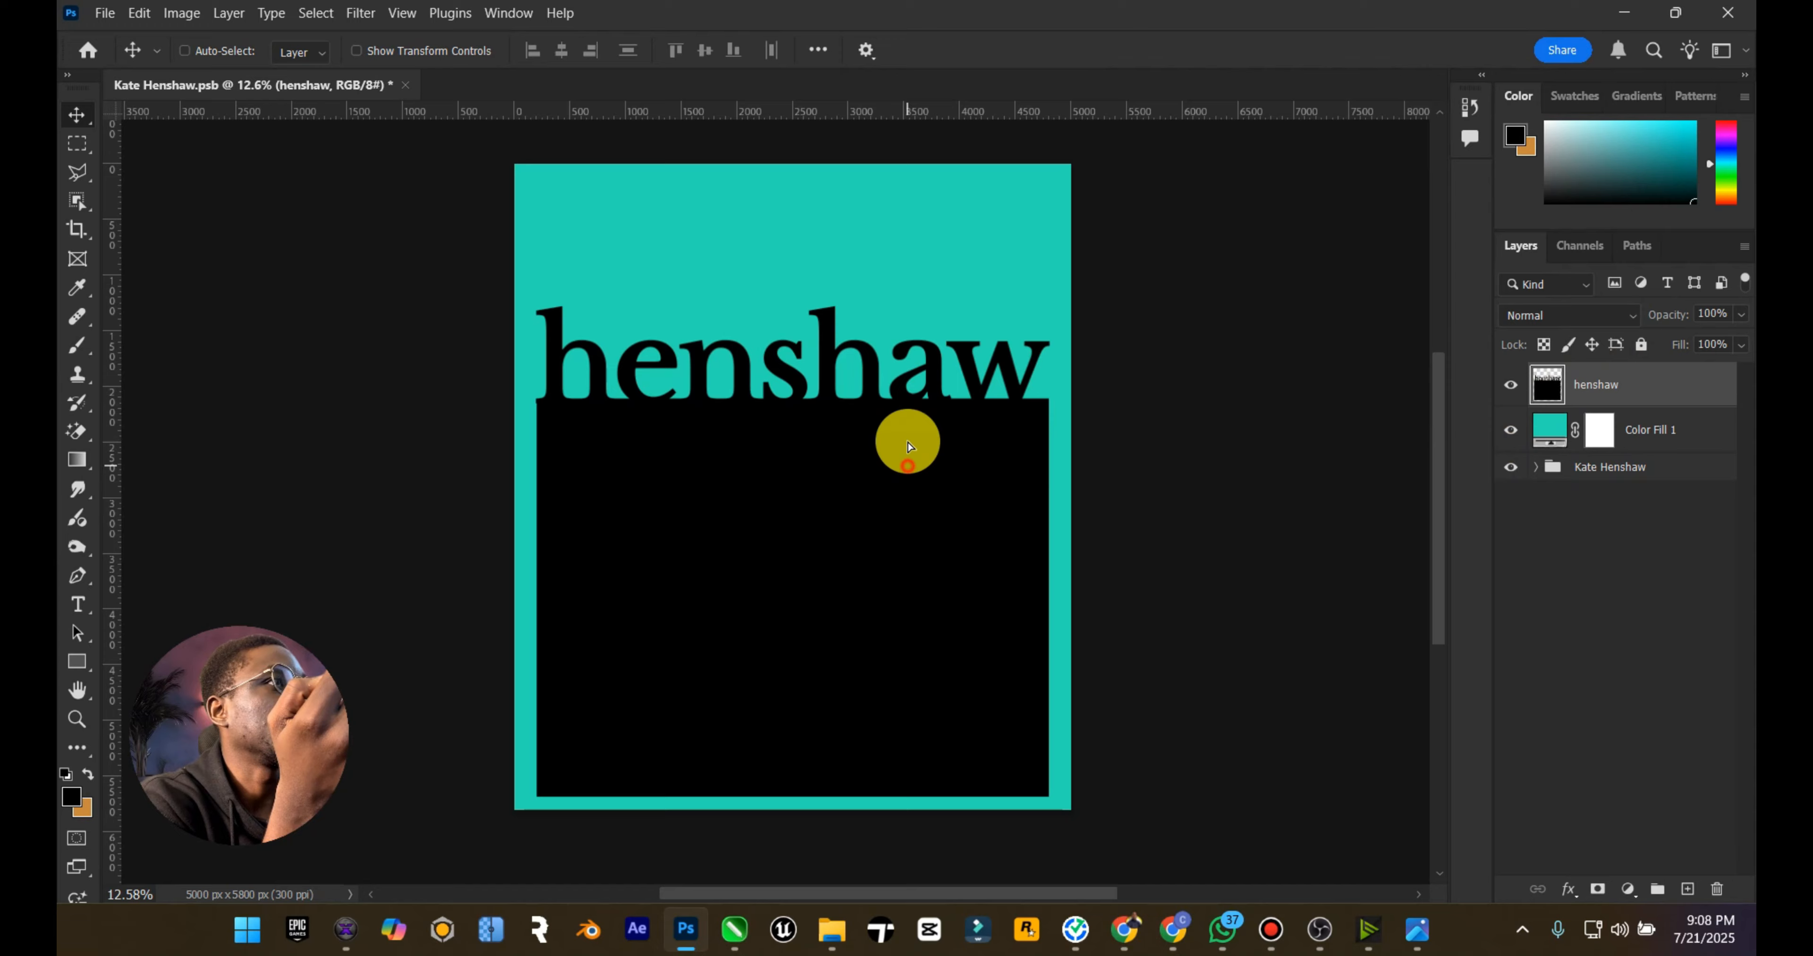
left_click_drag(907, 442, 912, 326)
key("ctrl+z")
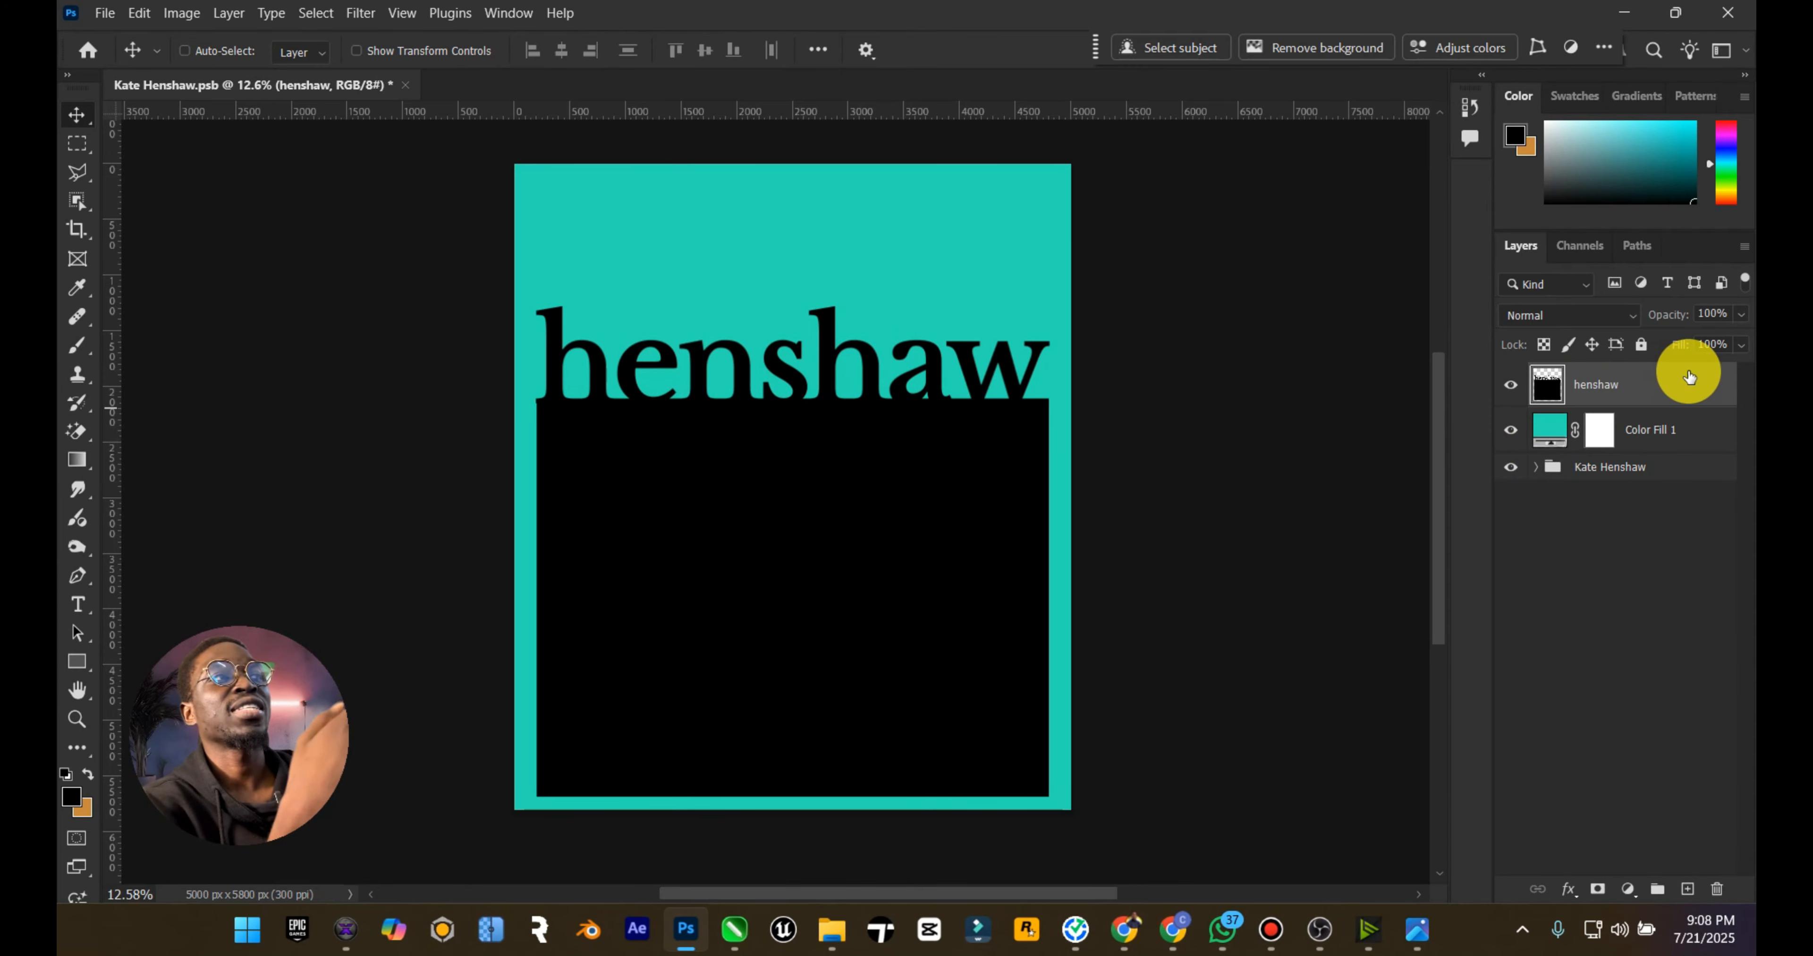
Step: Group the layers from 2 down to Generative Fill 2 inside the Kate Henshaw group and name the new group design
left_click(1535, 467)
scroll(1619, 506, "down", 2)
left_click(1627, 464)
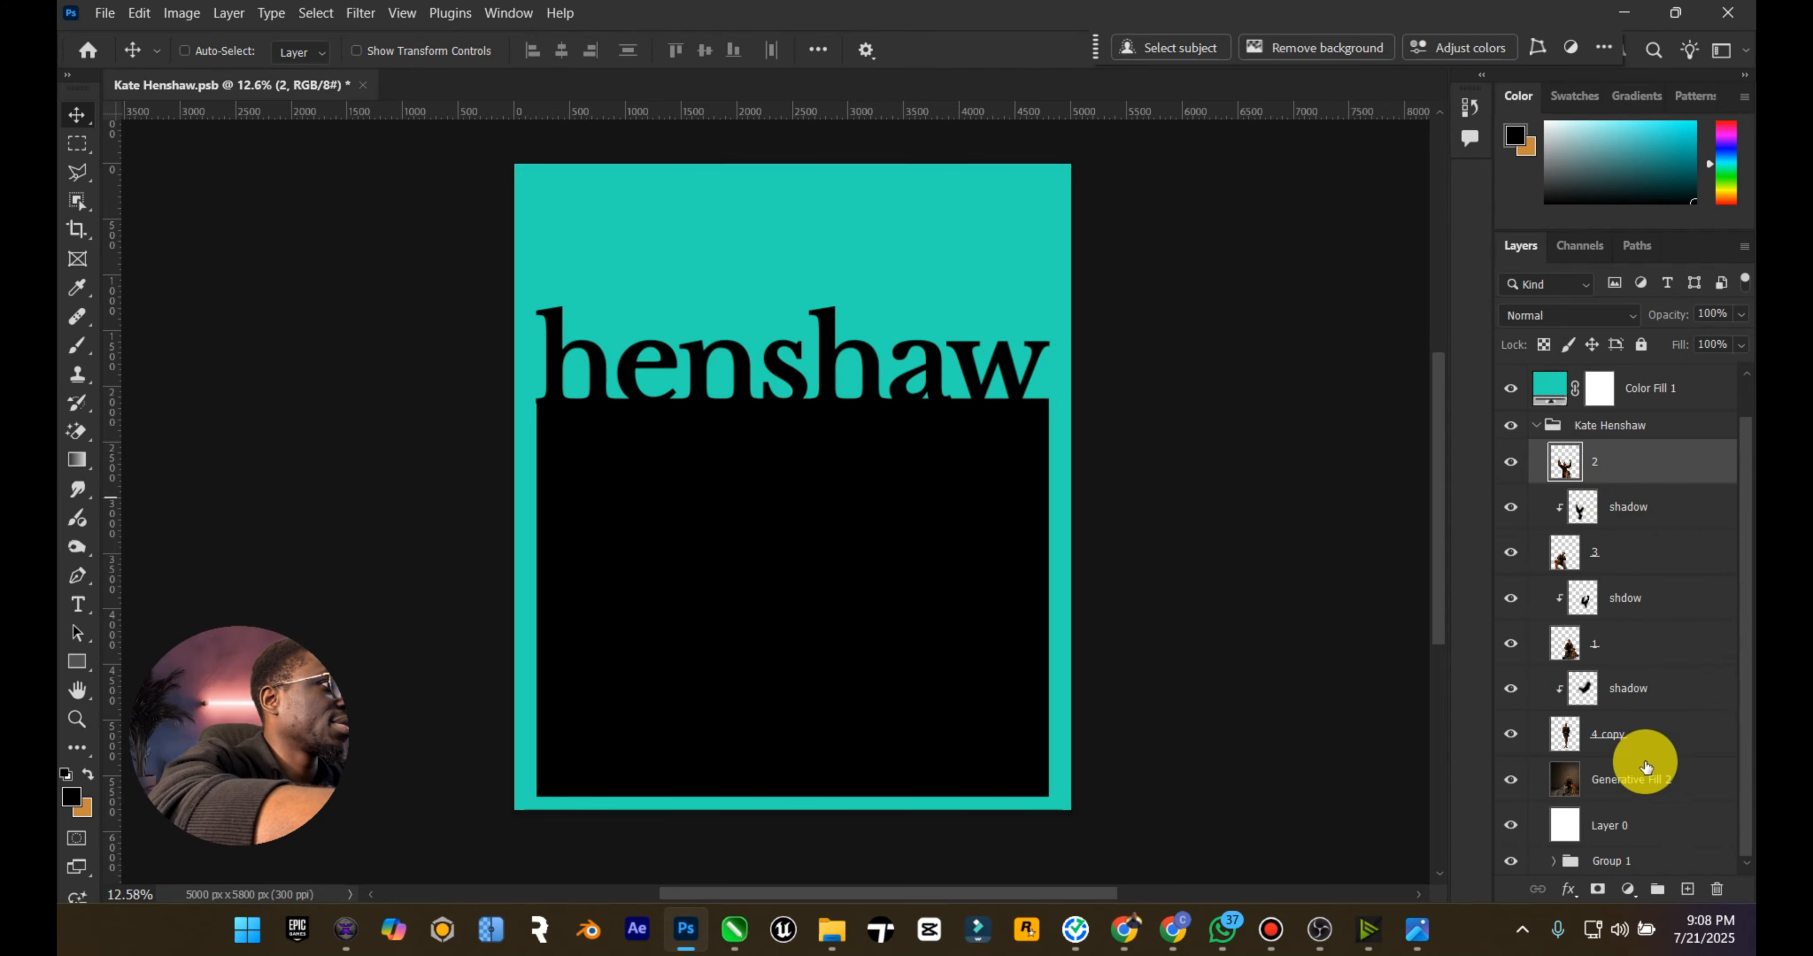
left_click(1645, 773, "shift")
key("ctrl+g")
double_click(1616, 493)
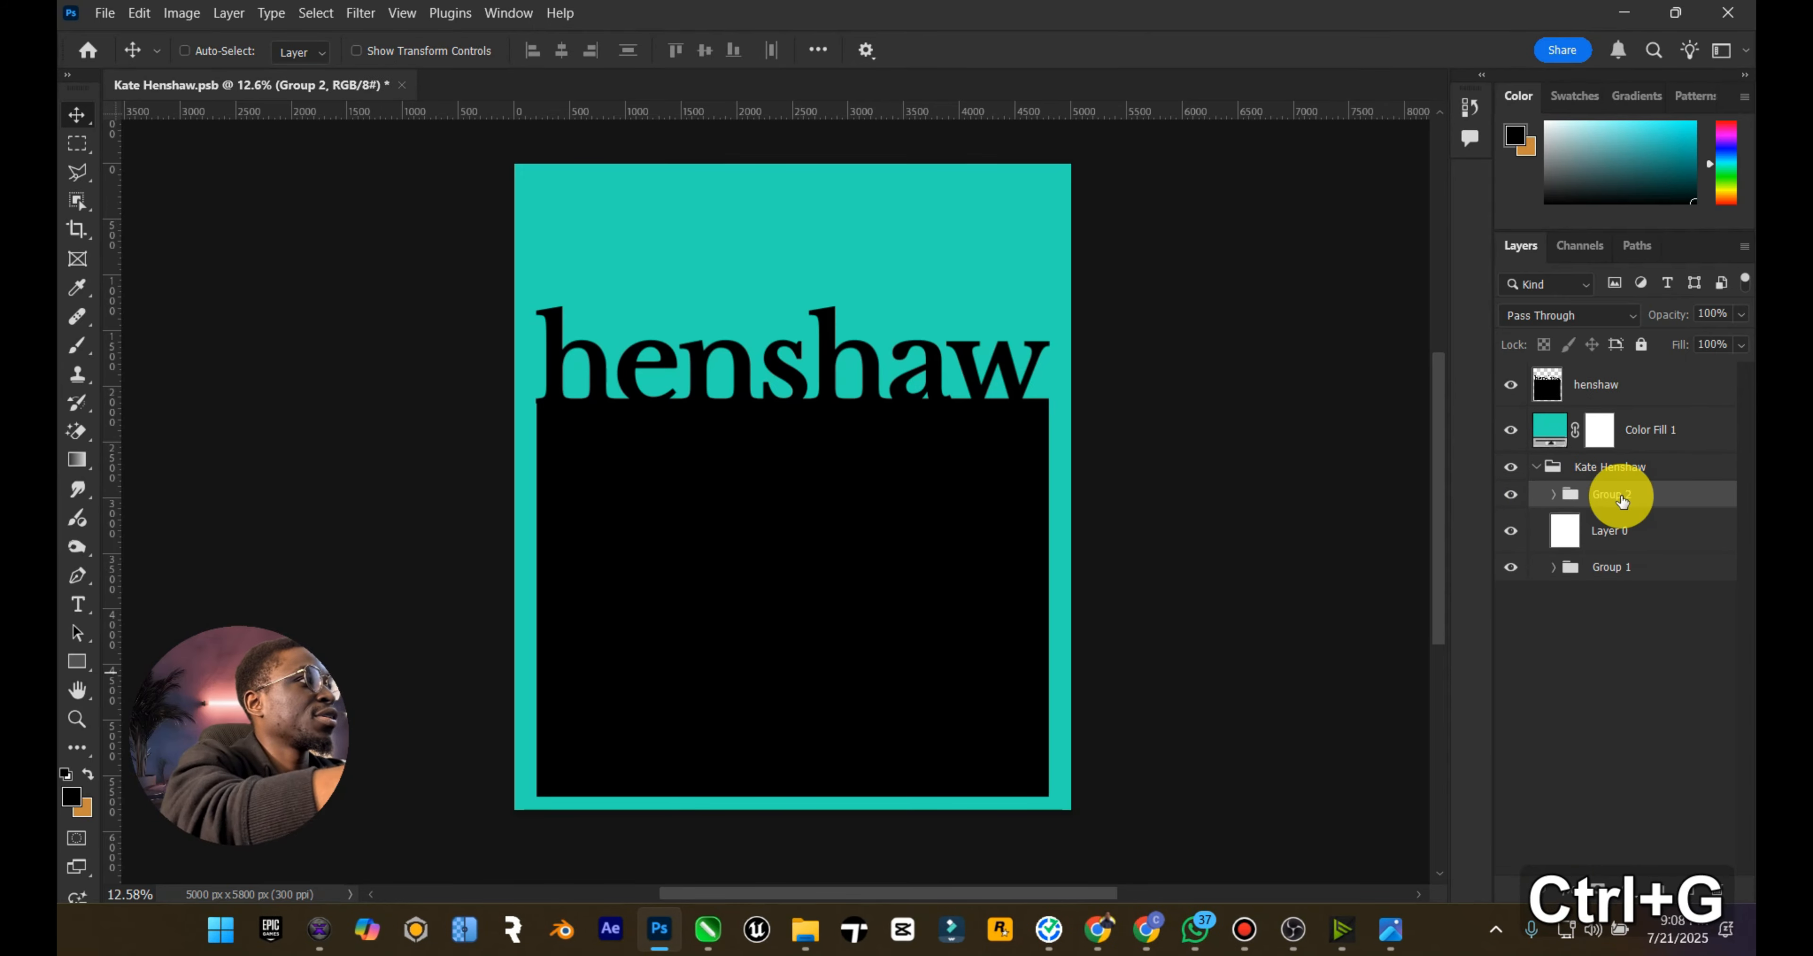
type("design")
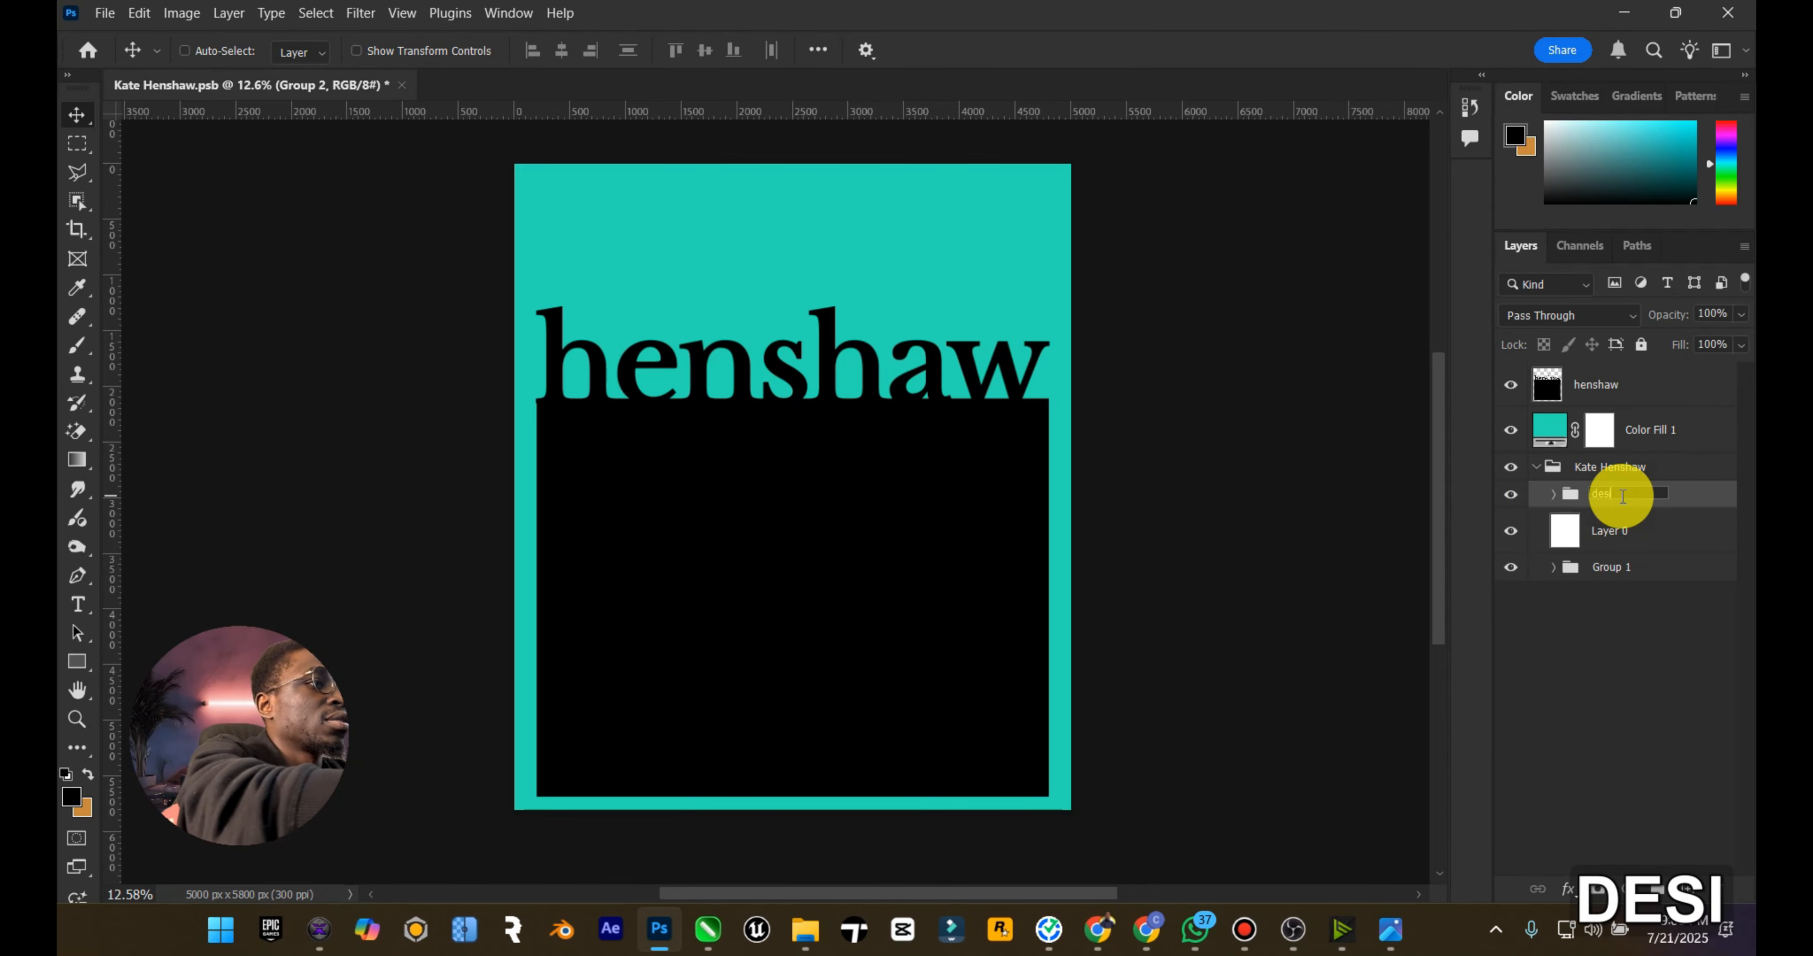
key("Return")
Step: Duplicate the design group to the top of the layer stack, and collapse and hide the original Kate Henshaw group
key("ctrl+j")
left_click_drag(1622, 494, 1619, 367)
left_click(1610, 495)
left_click(1535, 494)
left_click(1511, 494)
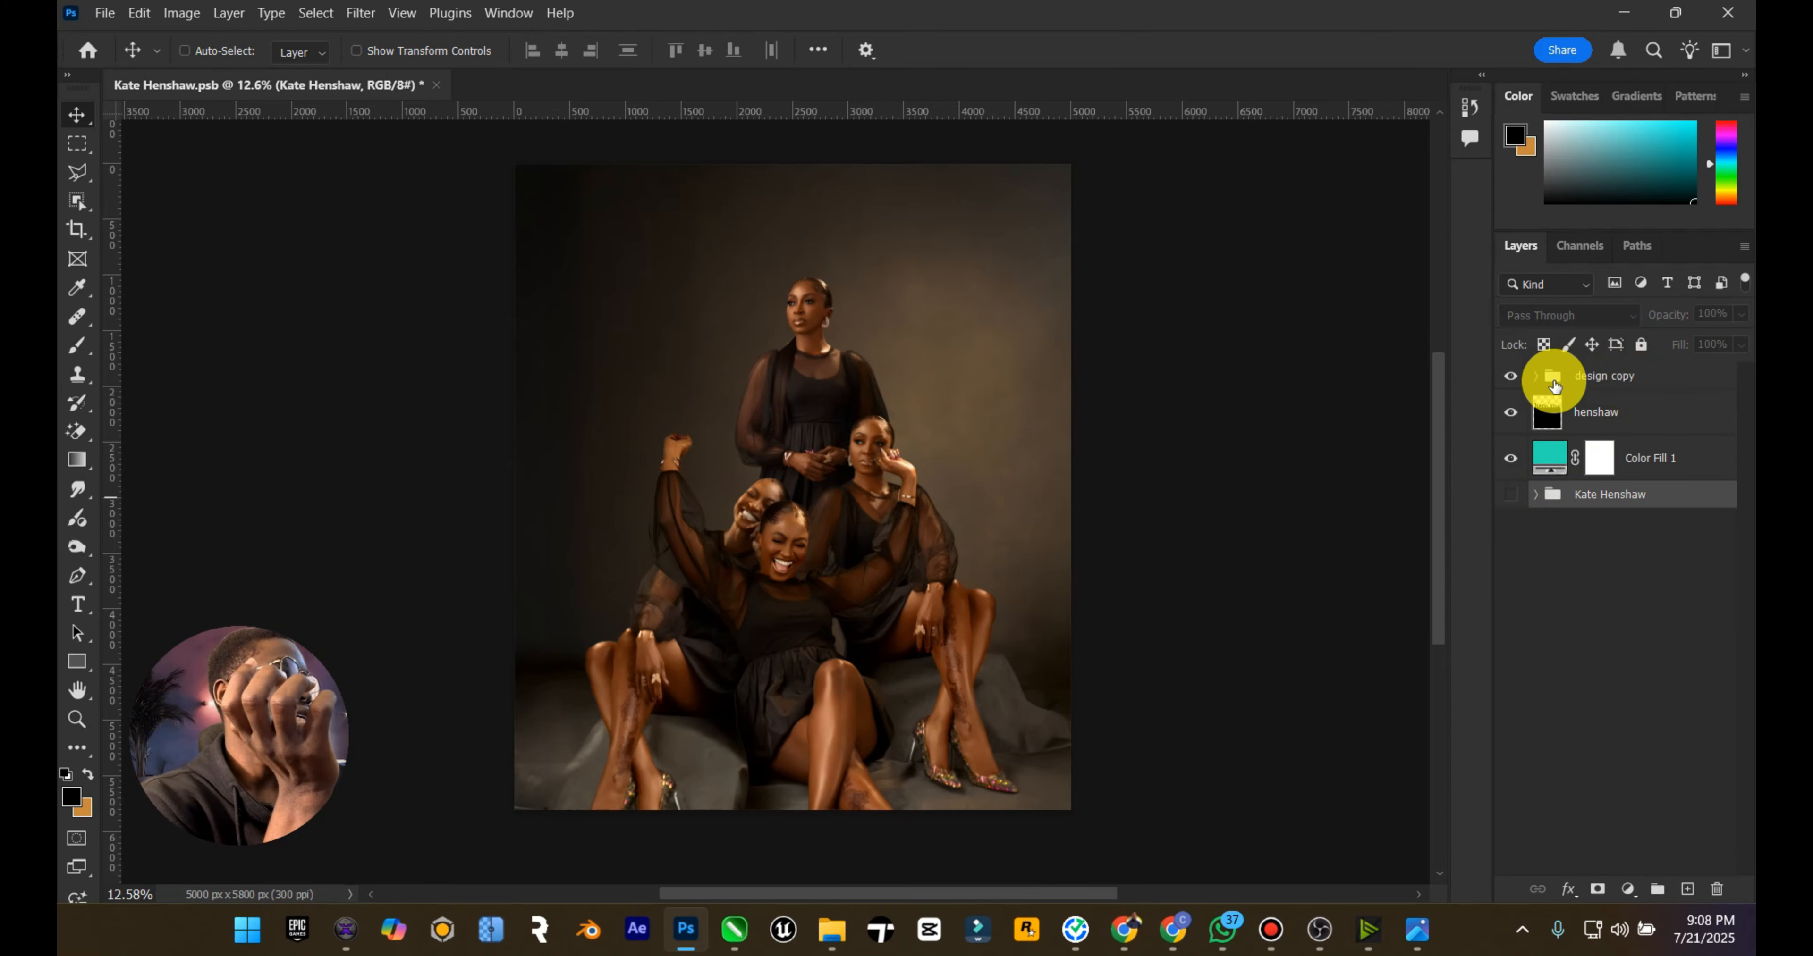
Step: Duplicate the design copy group and hide the upper duplicate
left_click(1621, 380)
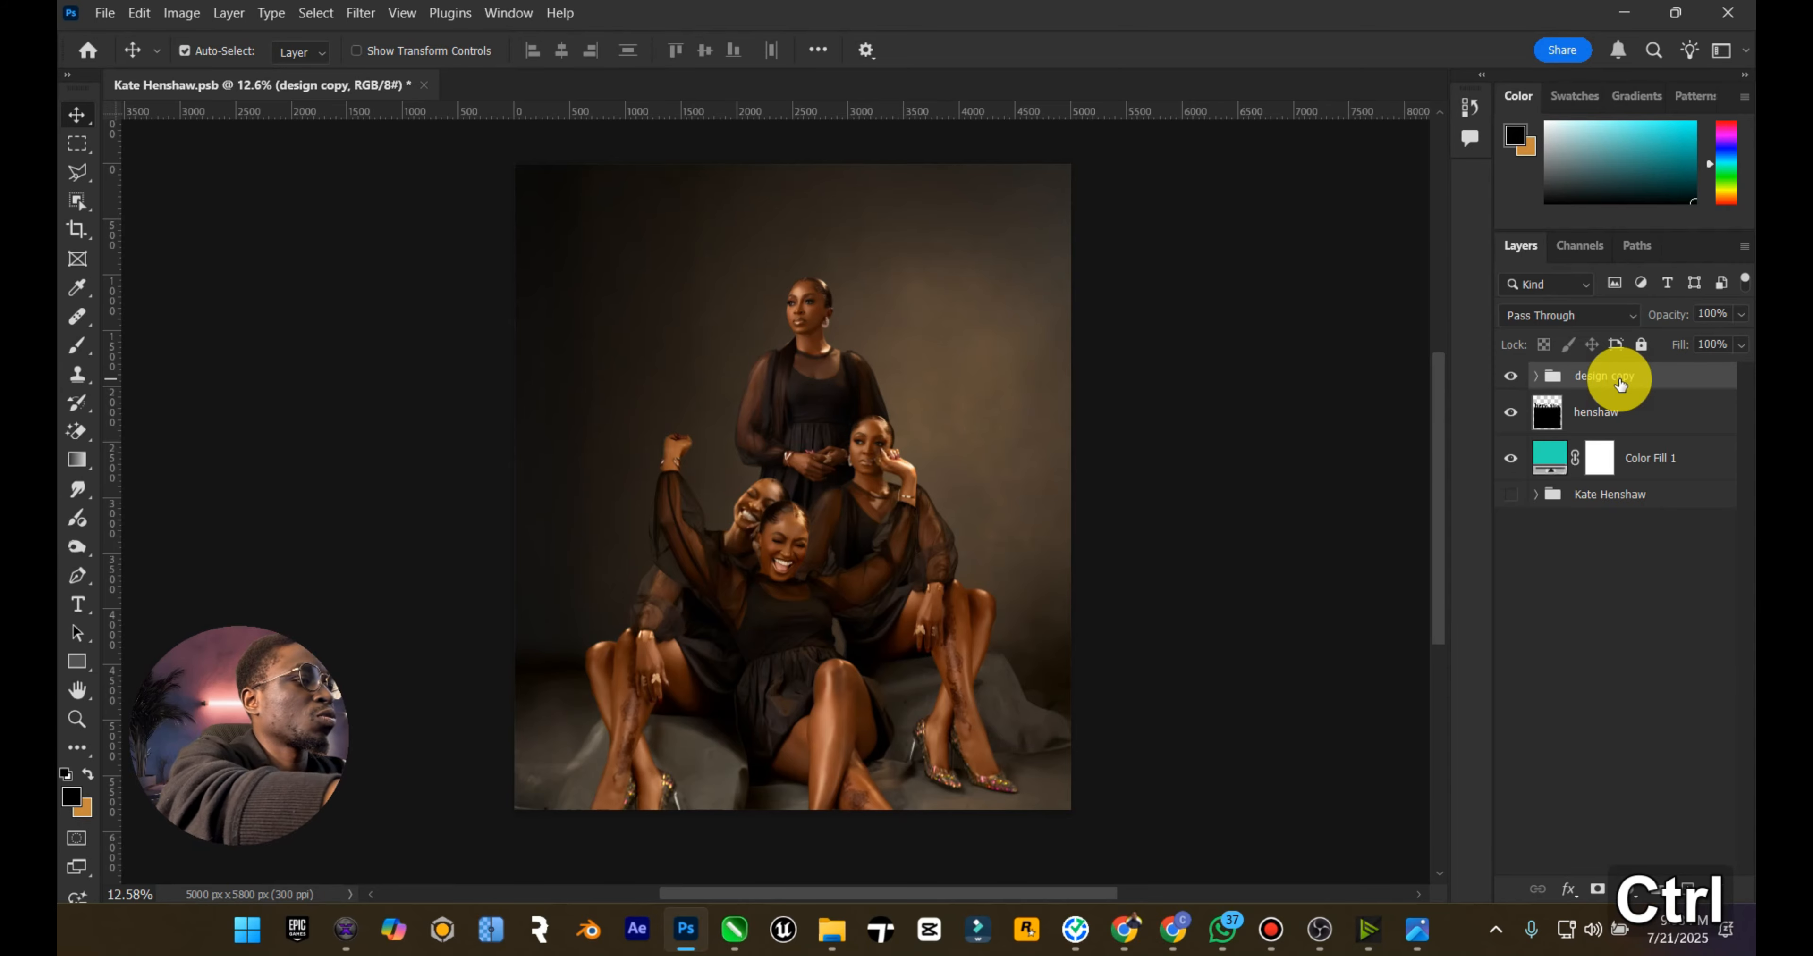
key("ctrl+j")
left_click(1606, 411)
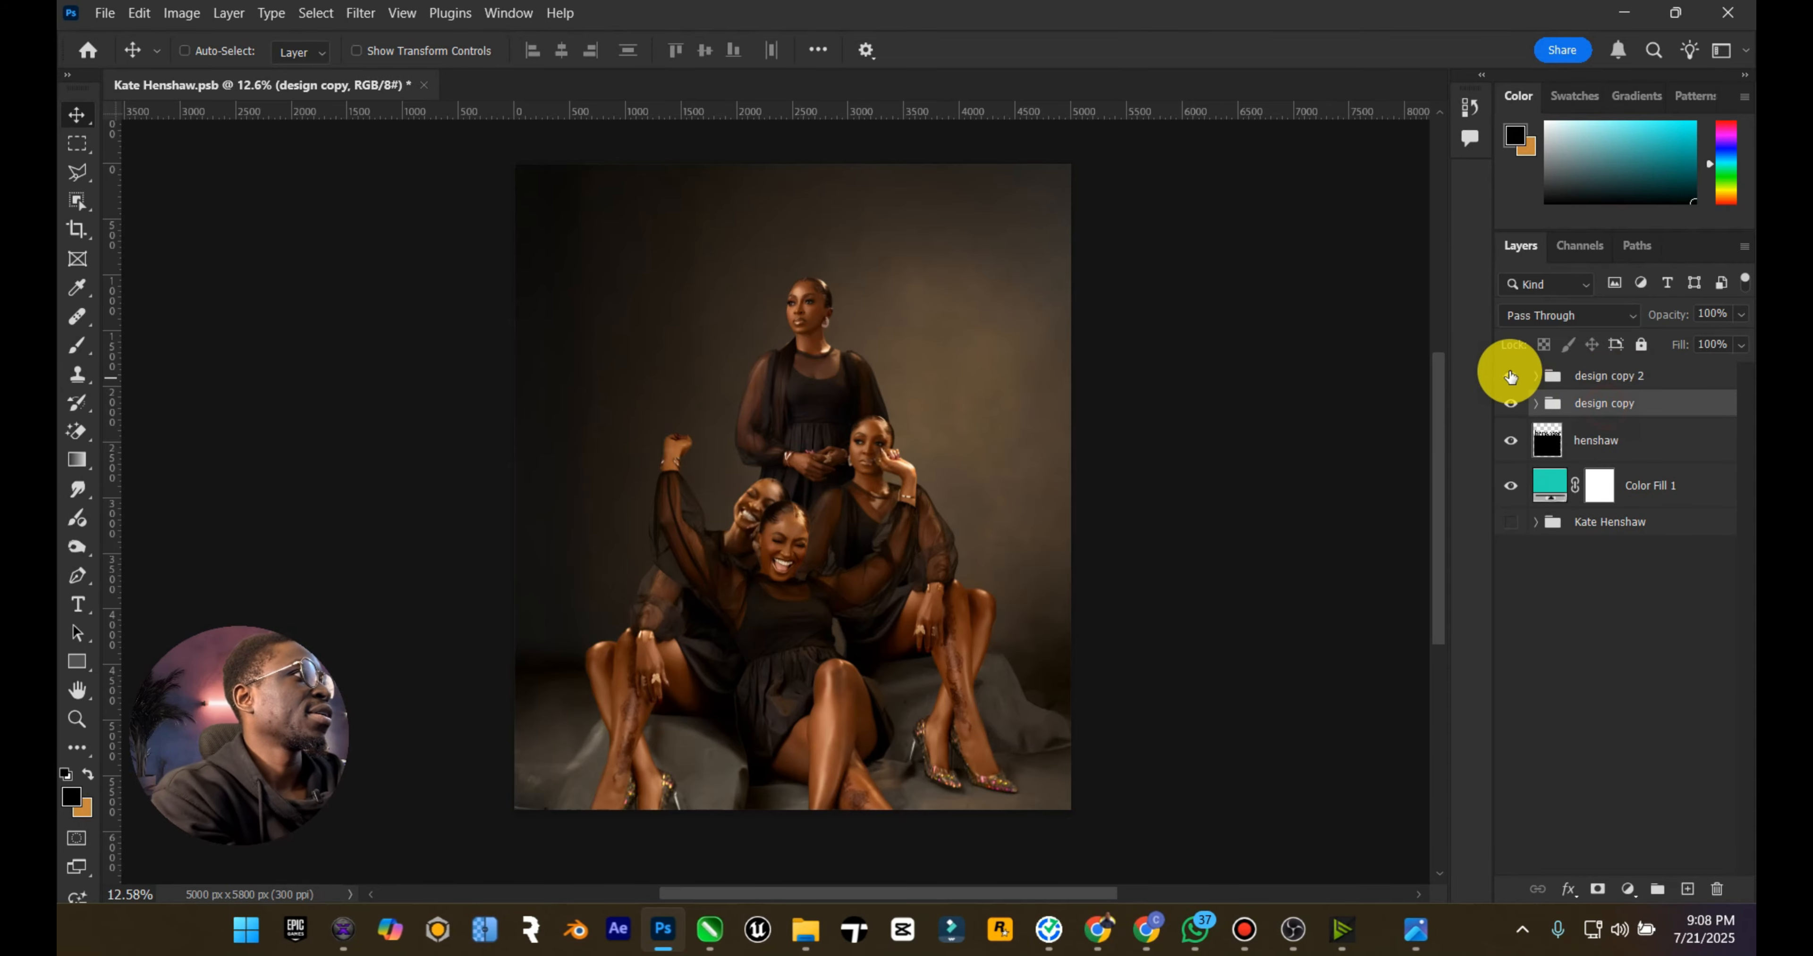
Step: Merge the design copy group into a single layer and clip it to the henshaw shape below
right_click(1585, 402)
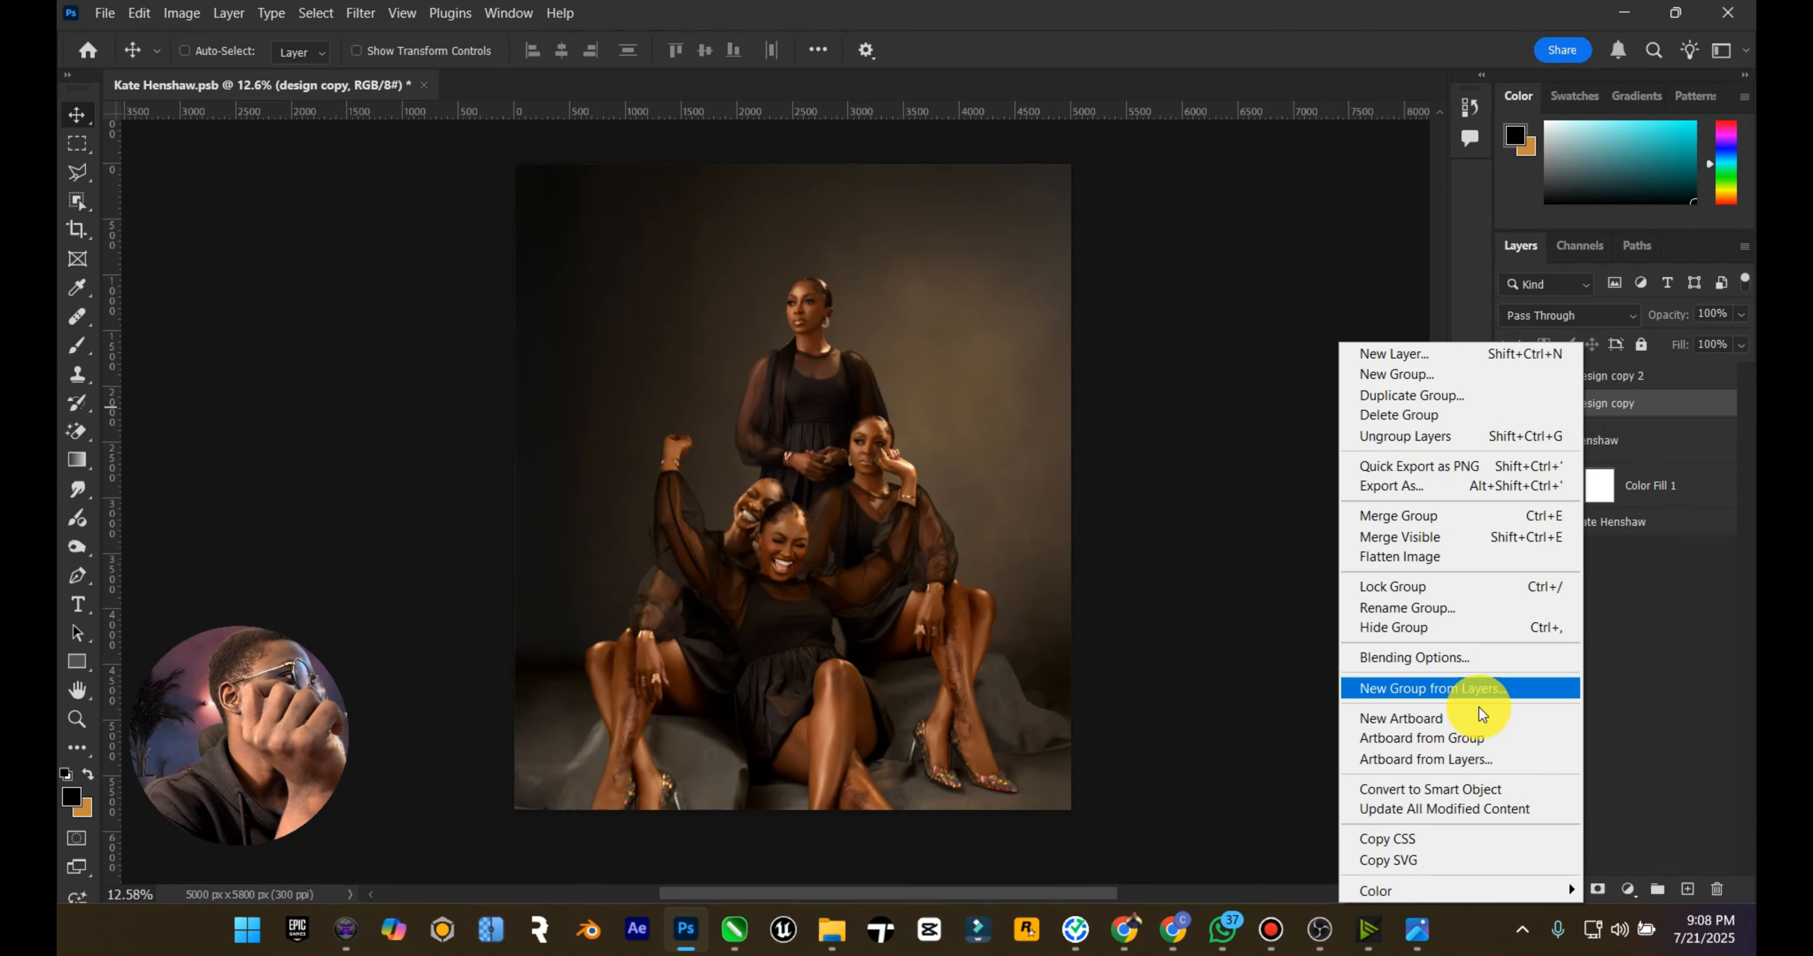
left_click(1421, 516)
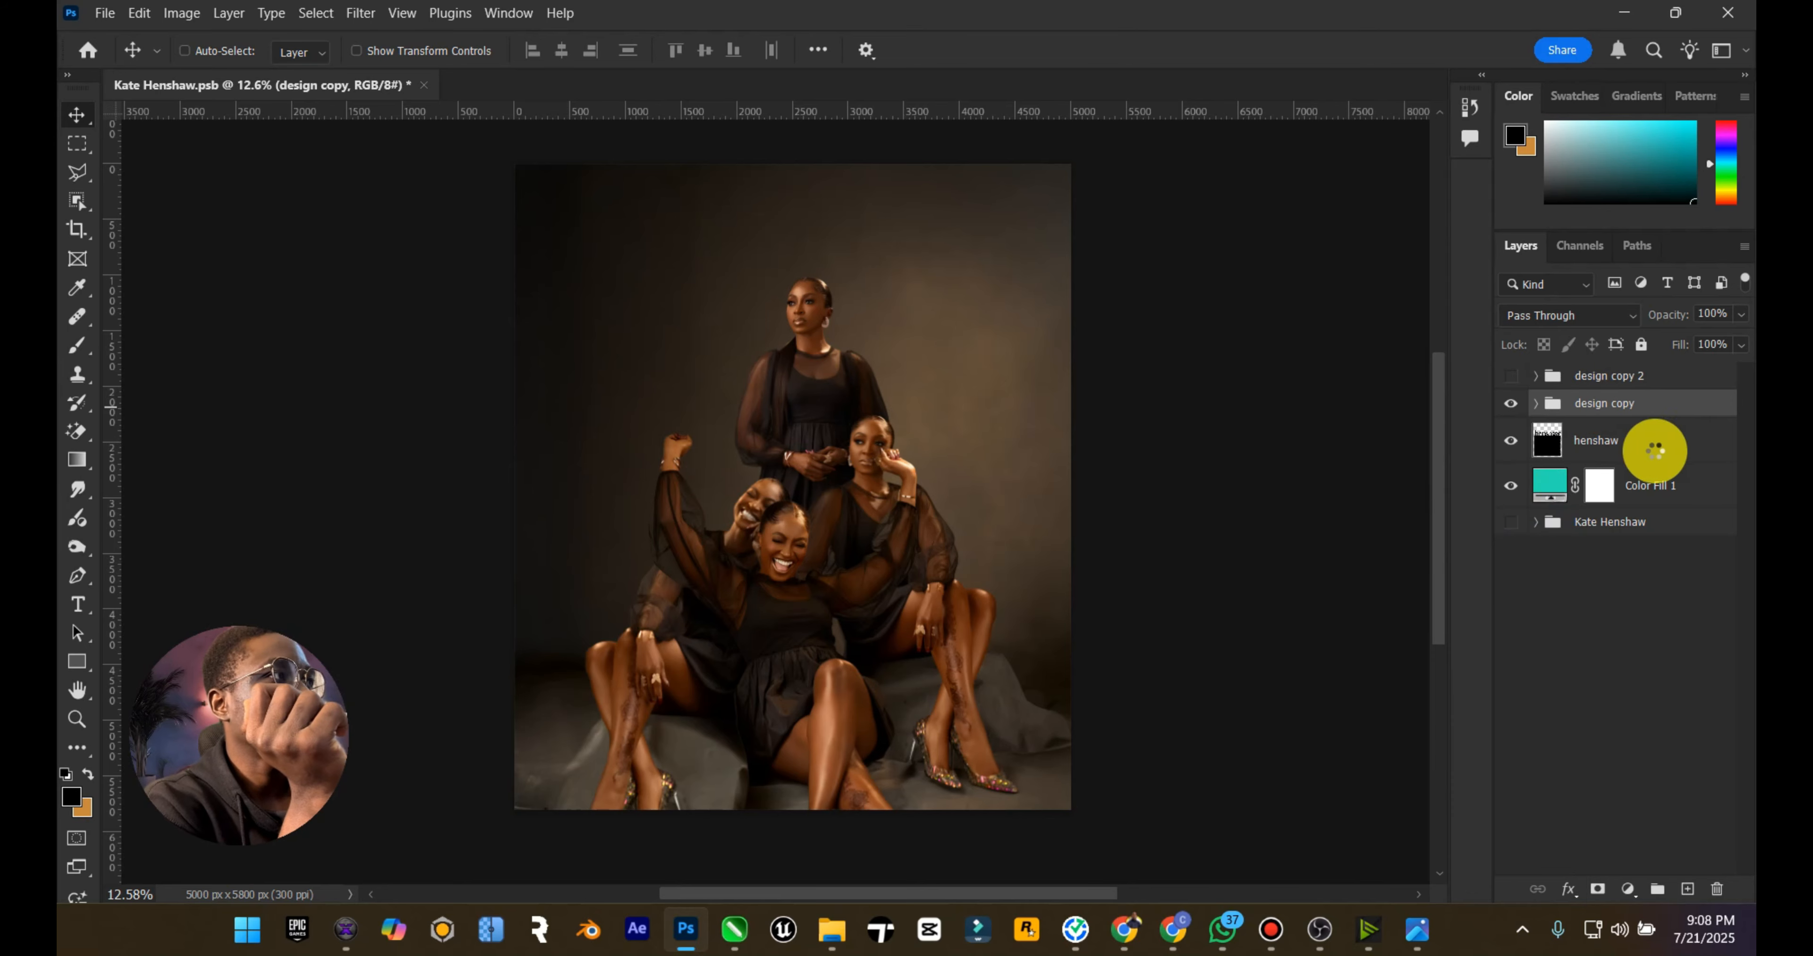
right_click(1624, 420)
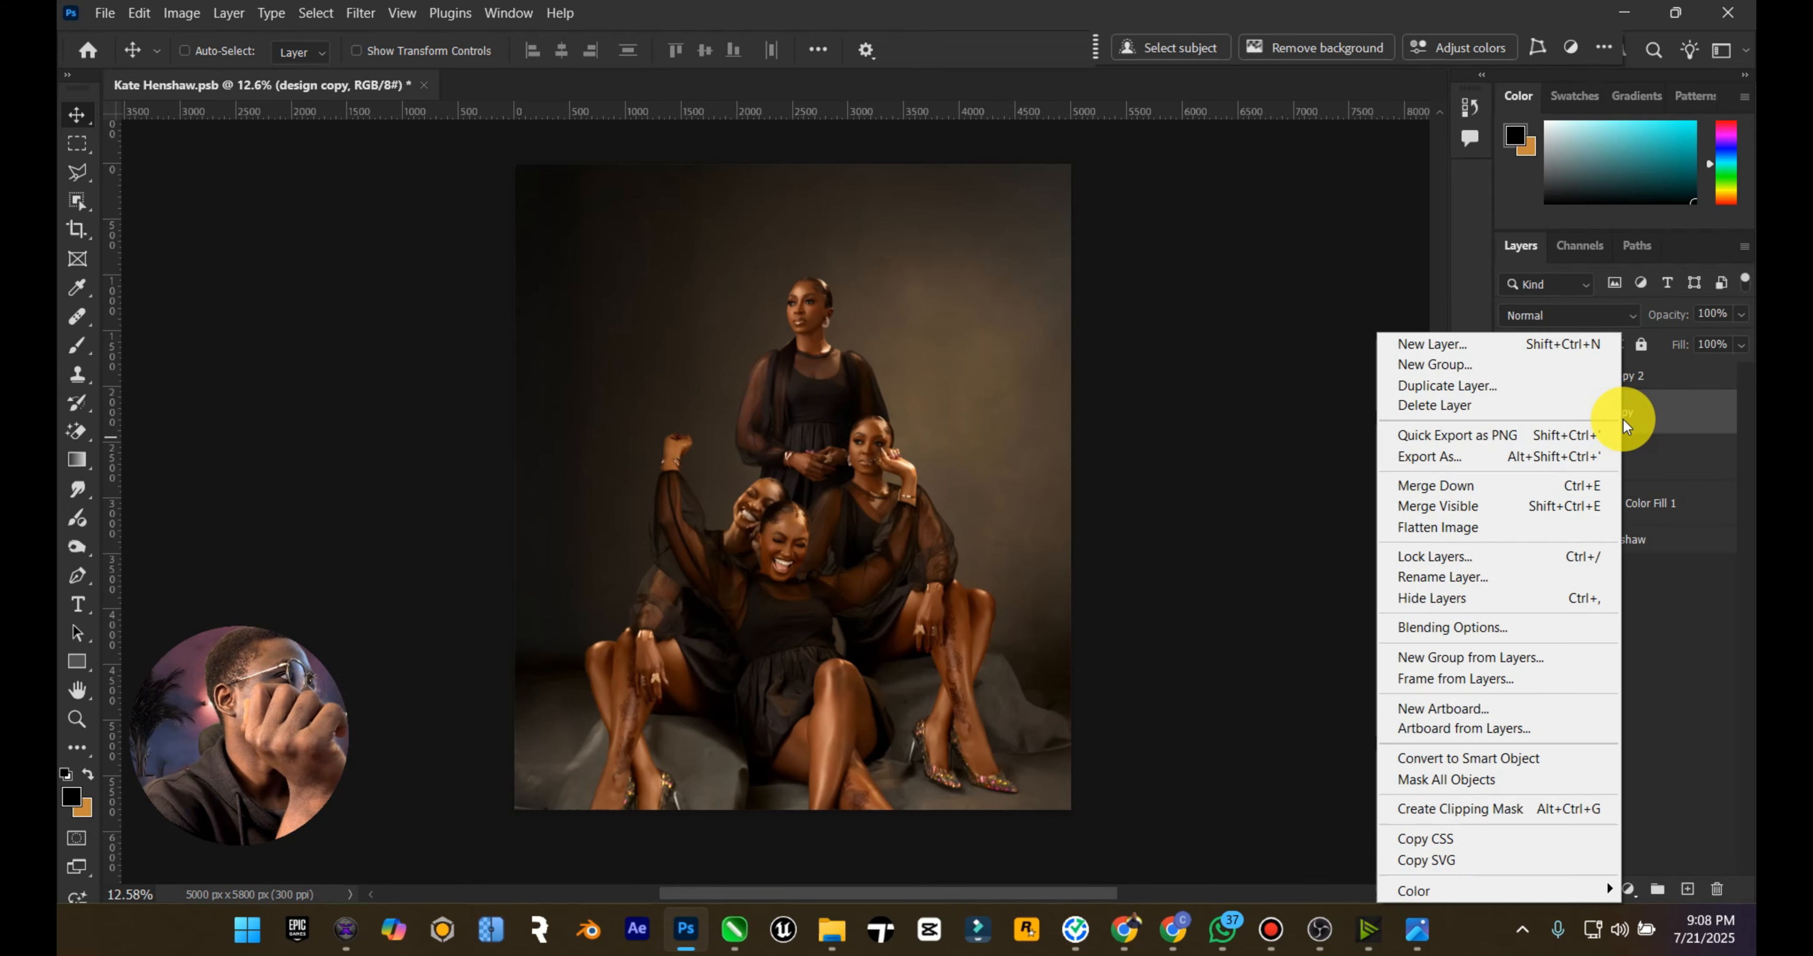
left_click(1522, 809)
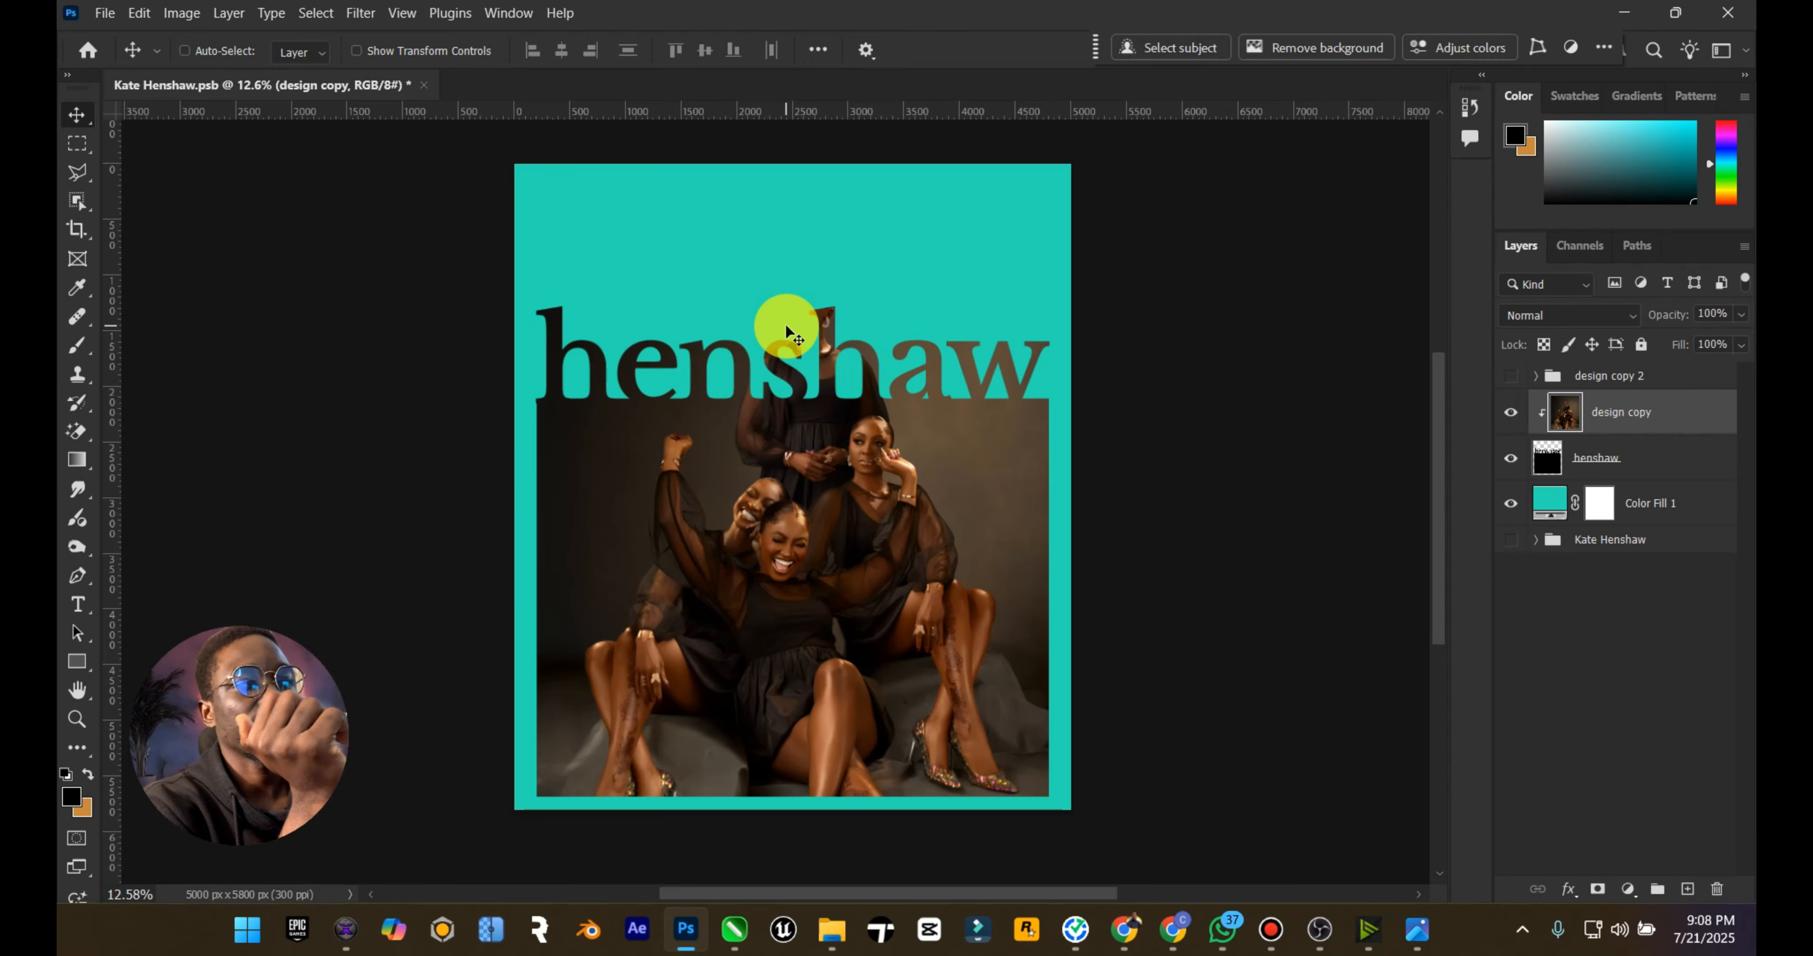
Step: Show the design copy 2 group and hide its Generative Fill 2 background layer
left_click(1511, 376)
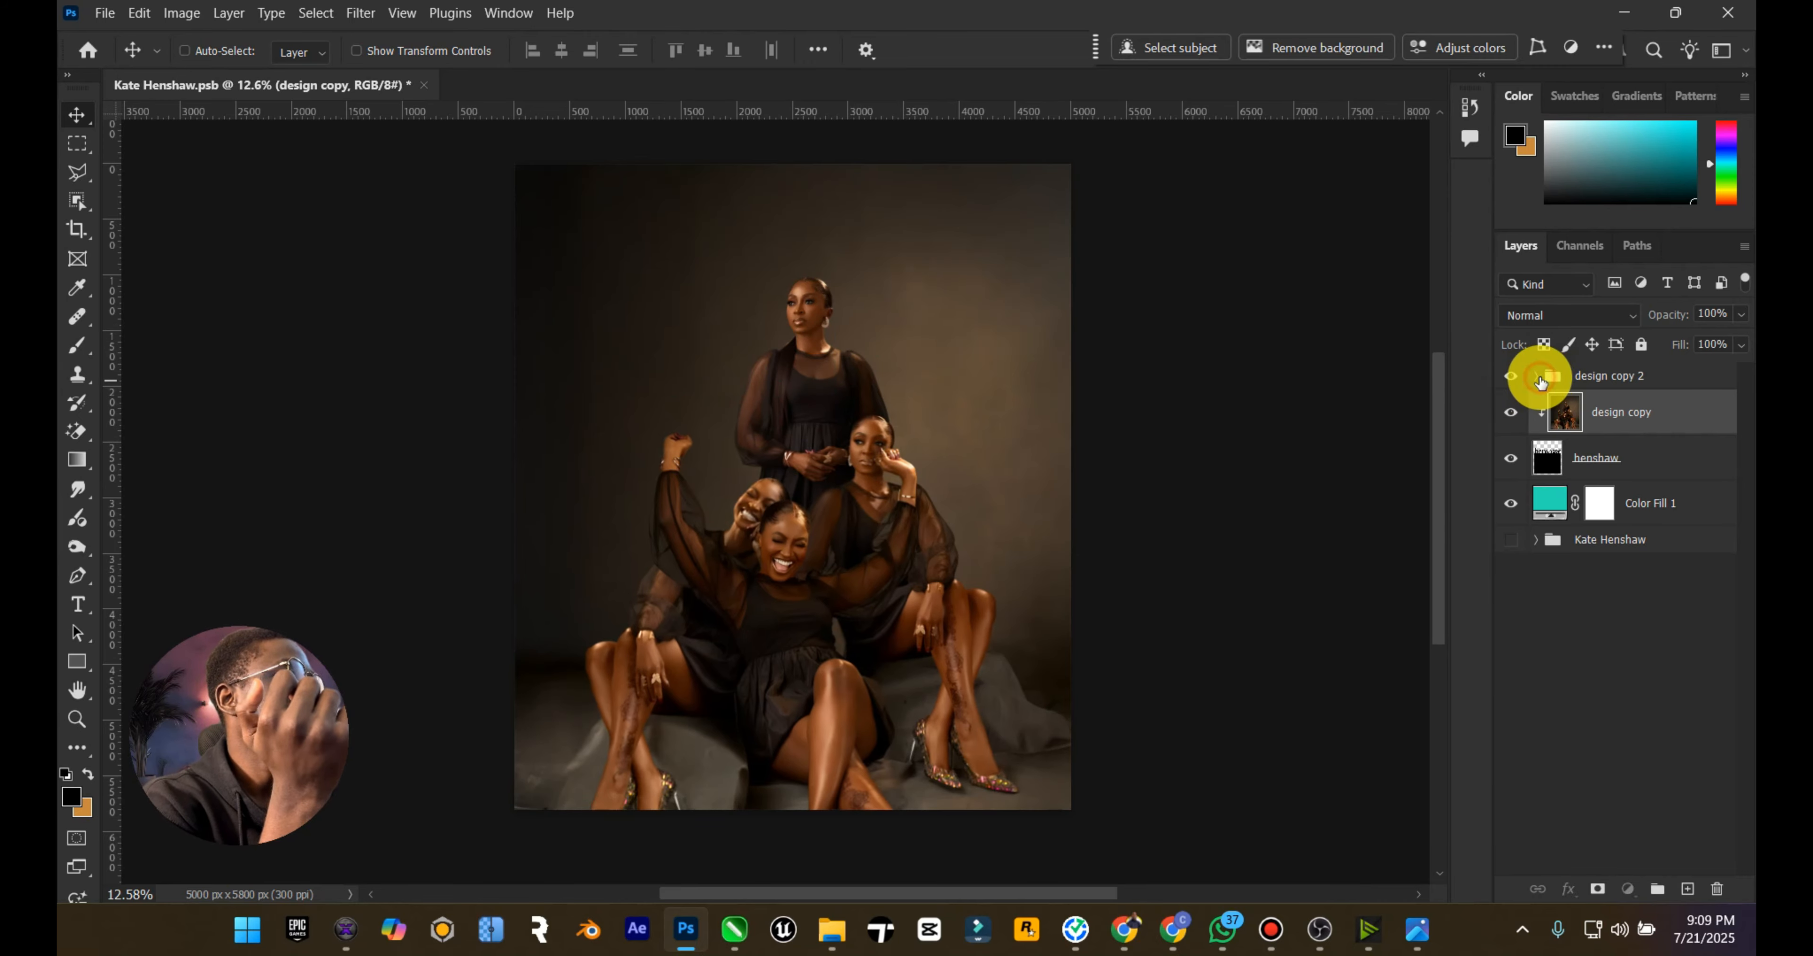
left_click(1537, 378)
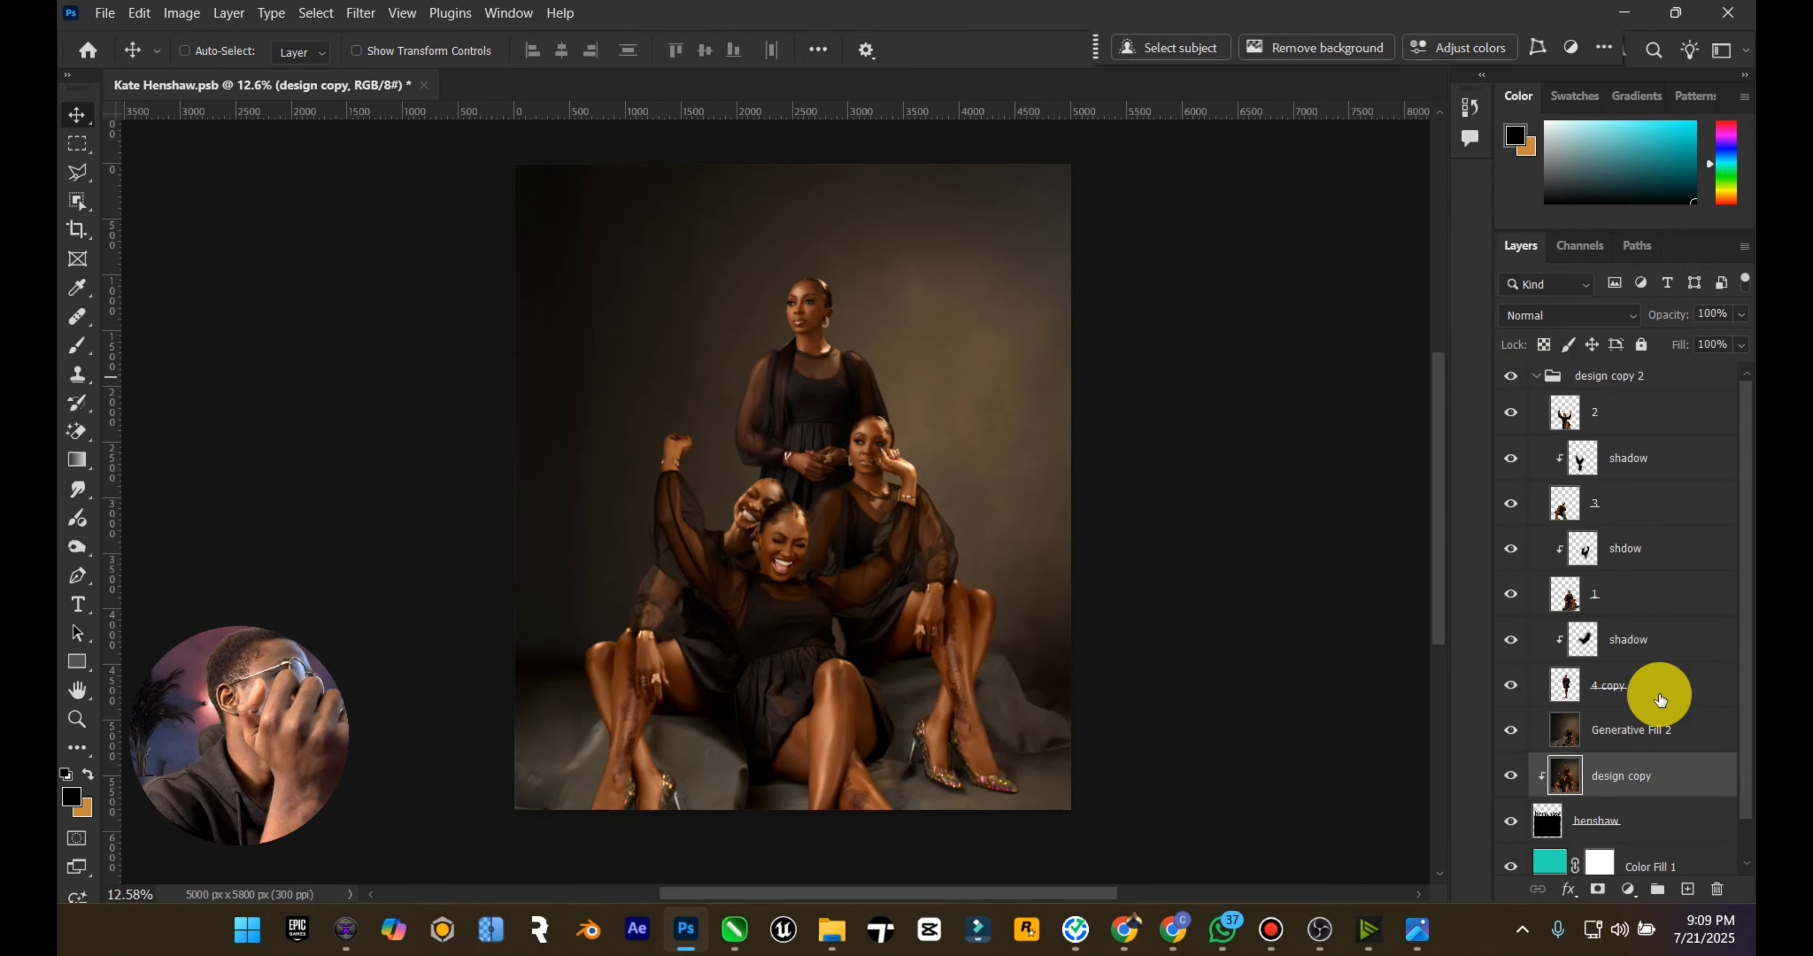
left_click(1506, 732)
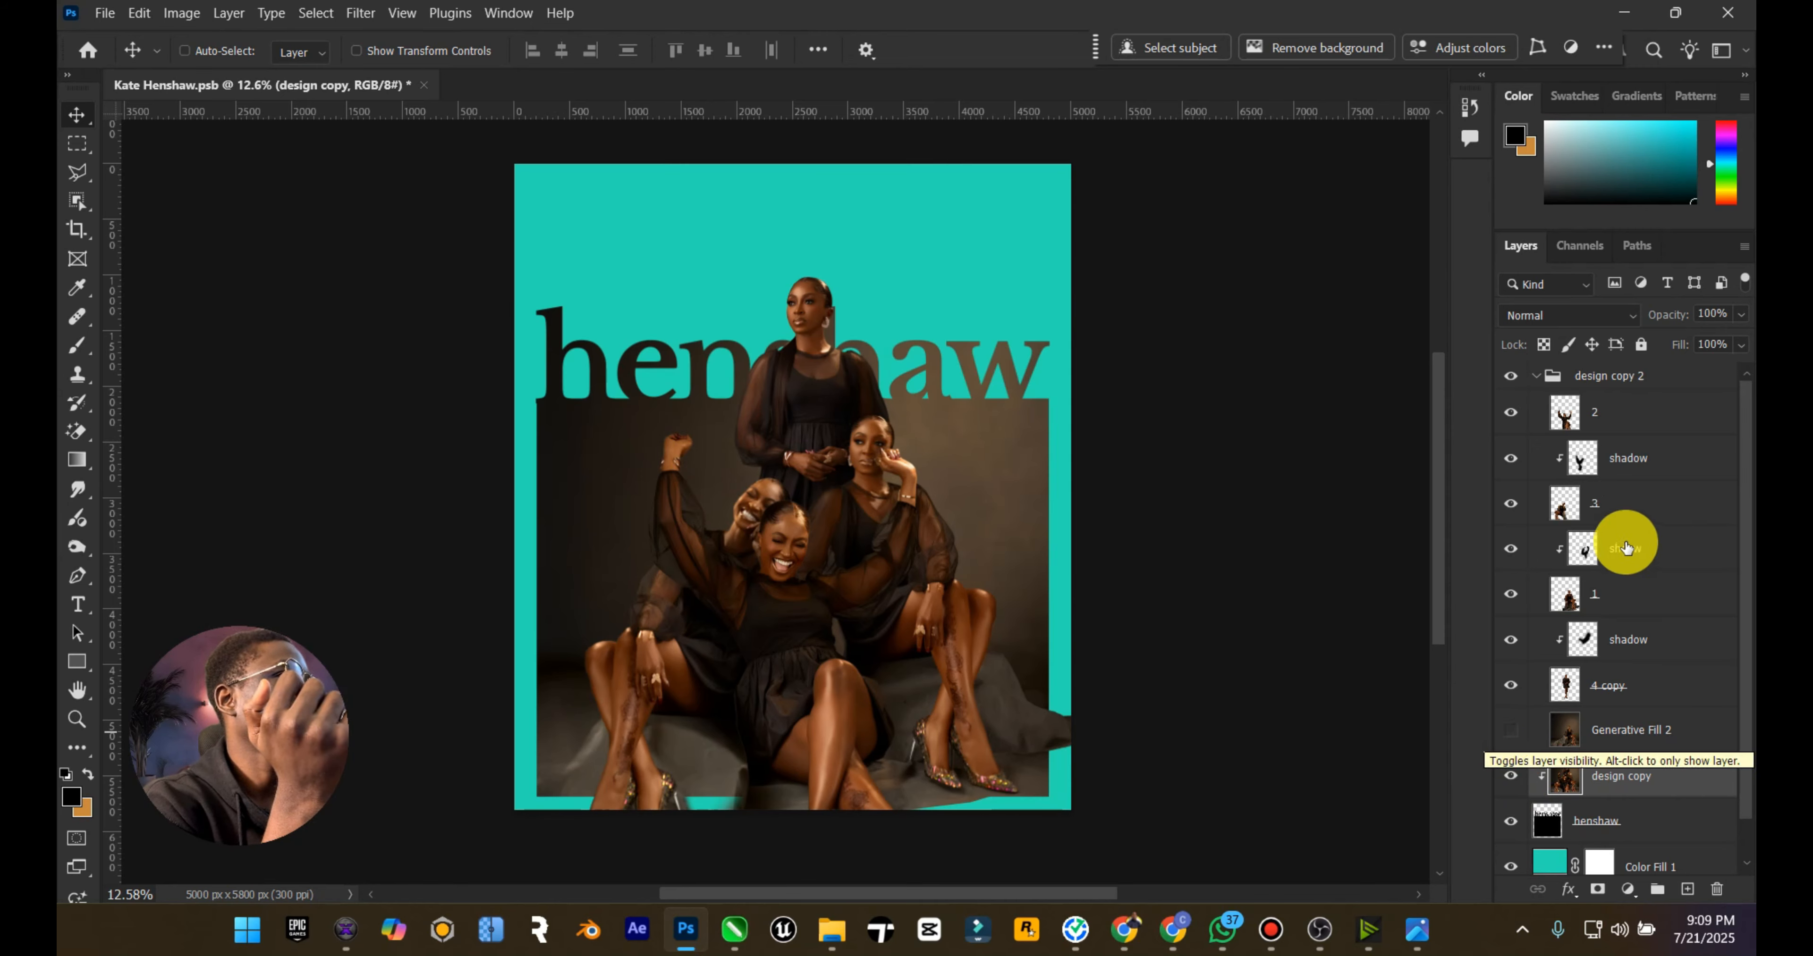
left_click(1537, 377)
Step: Merge the design copy 2 group into a single layer and add a layer mask to it
left_click(1617, 378)
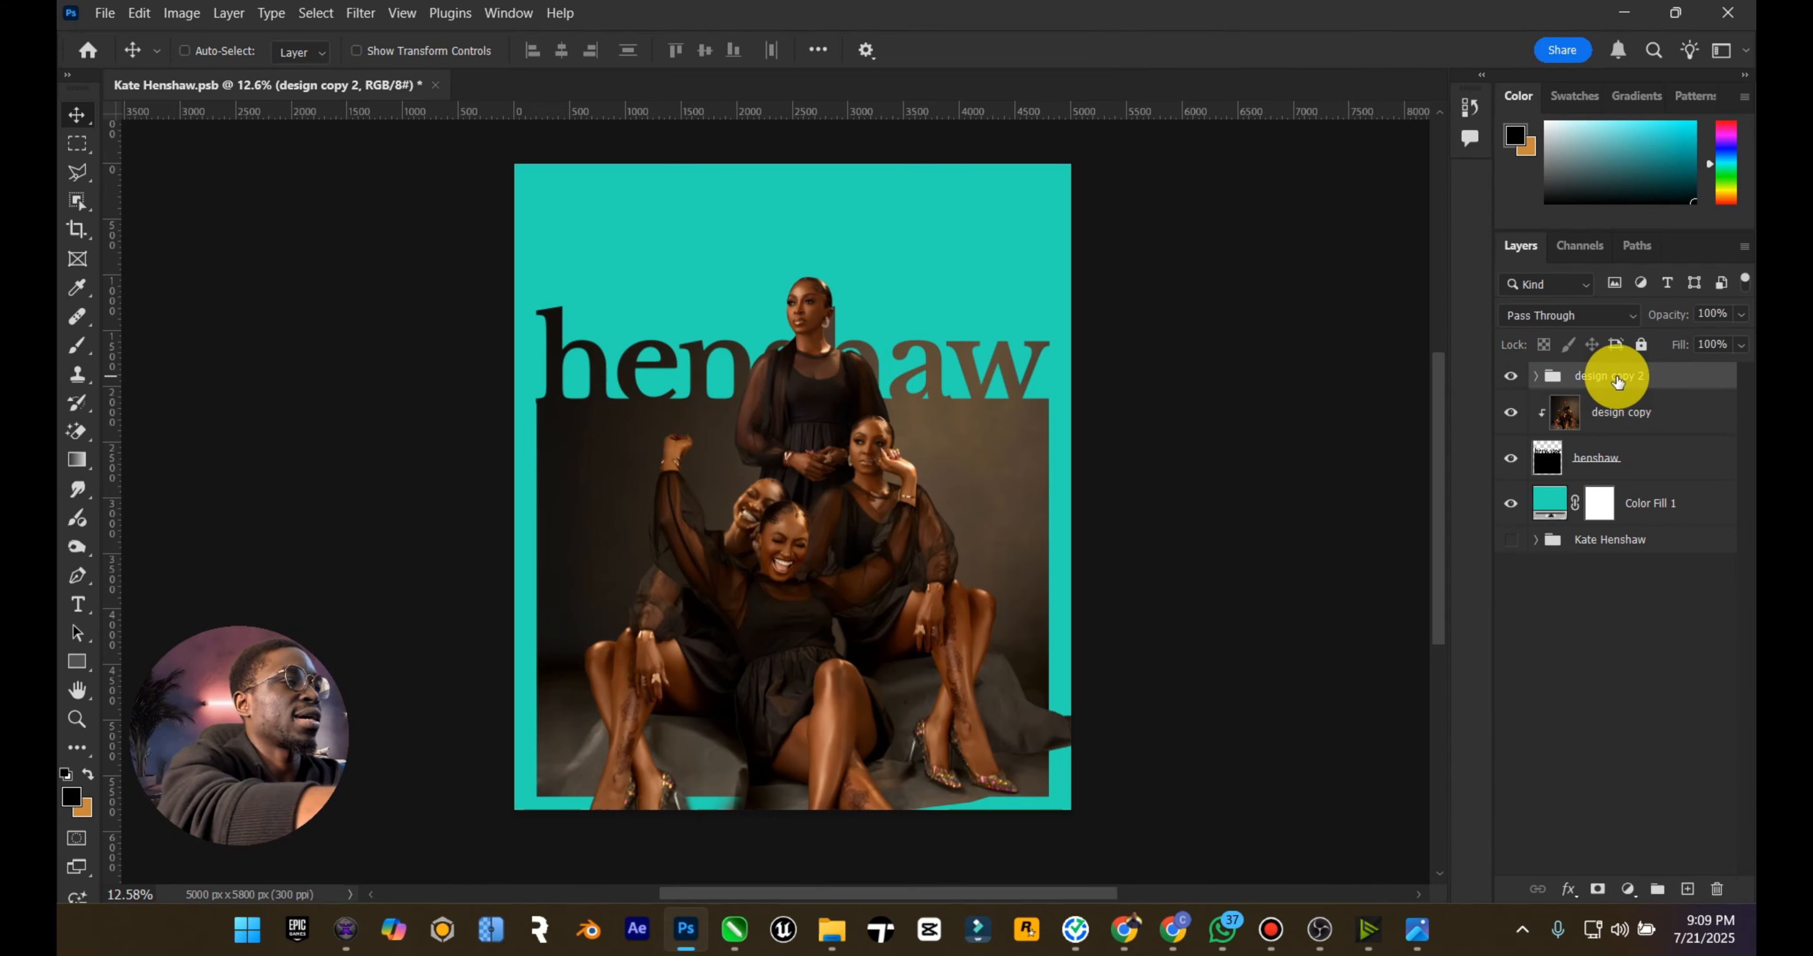
right_click(1617, 378)
left_click(1500, 517)
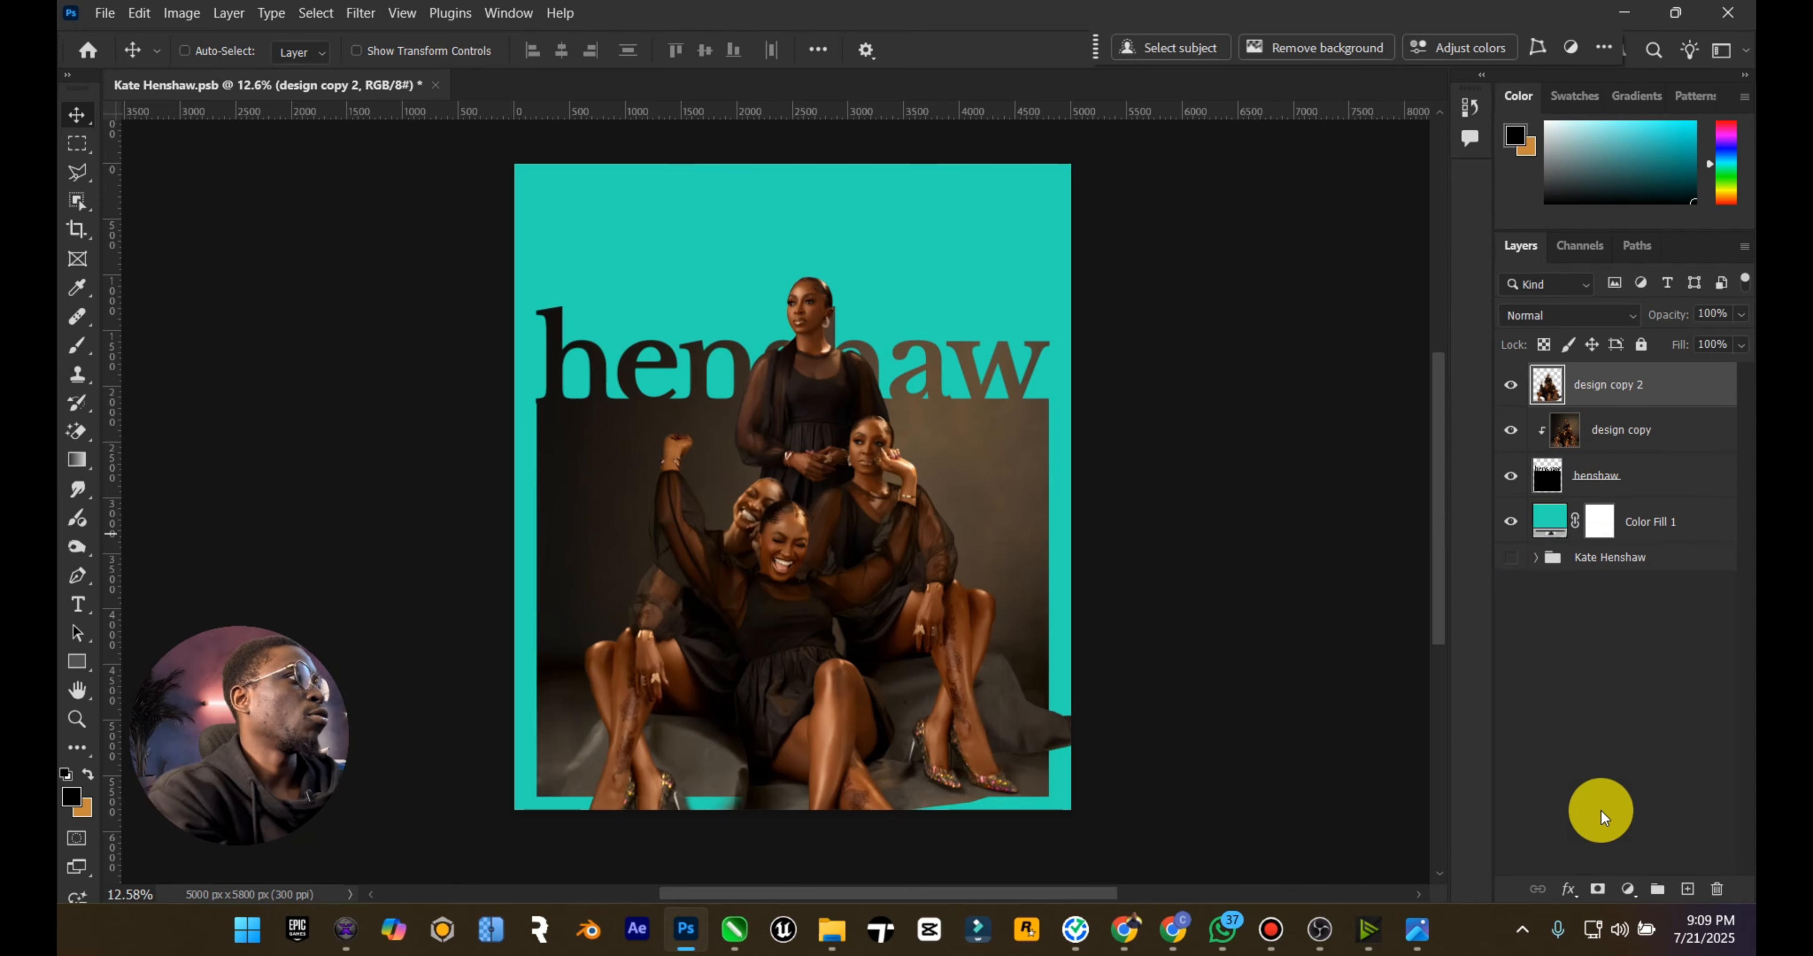
left_click(1597, 889)
Step: Paint black on the design copy 2 mask with a 700 px brush to hide the overflow outside the frame's lower and side edges
scroll(687, 626, "down", 2)
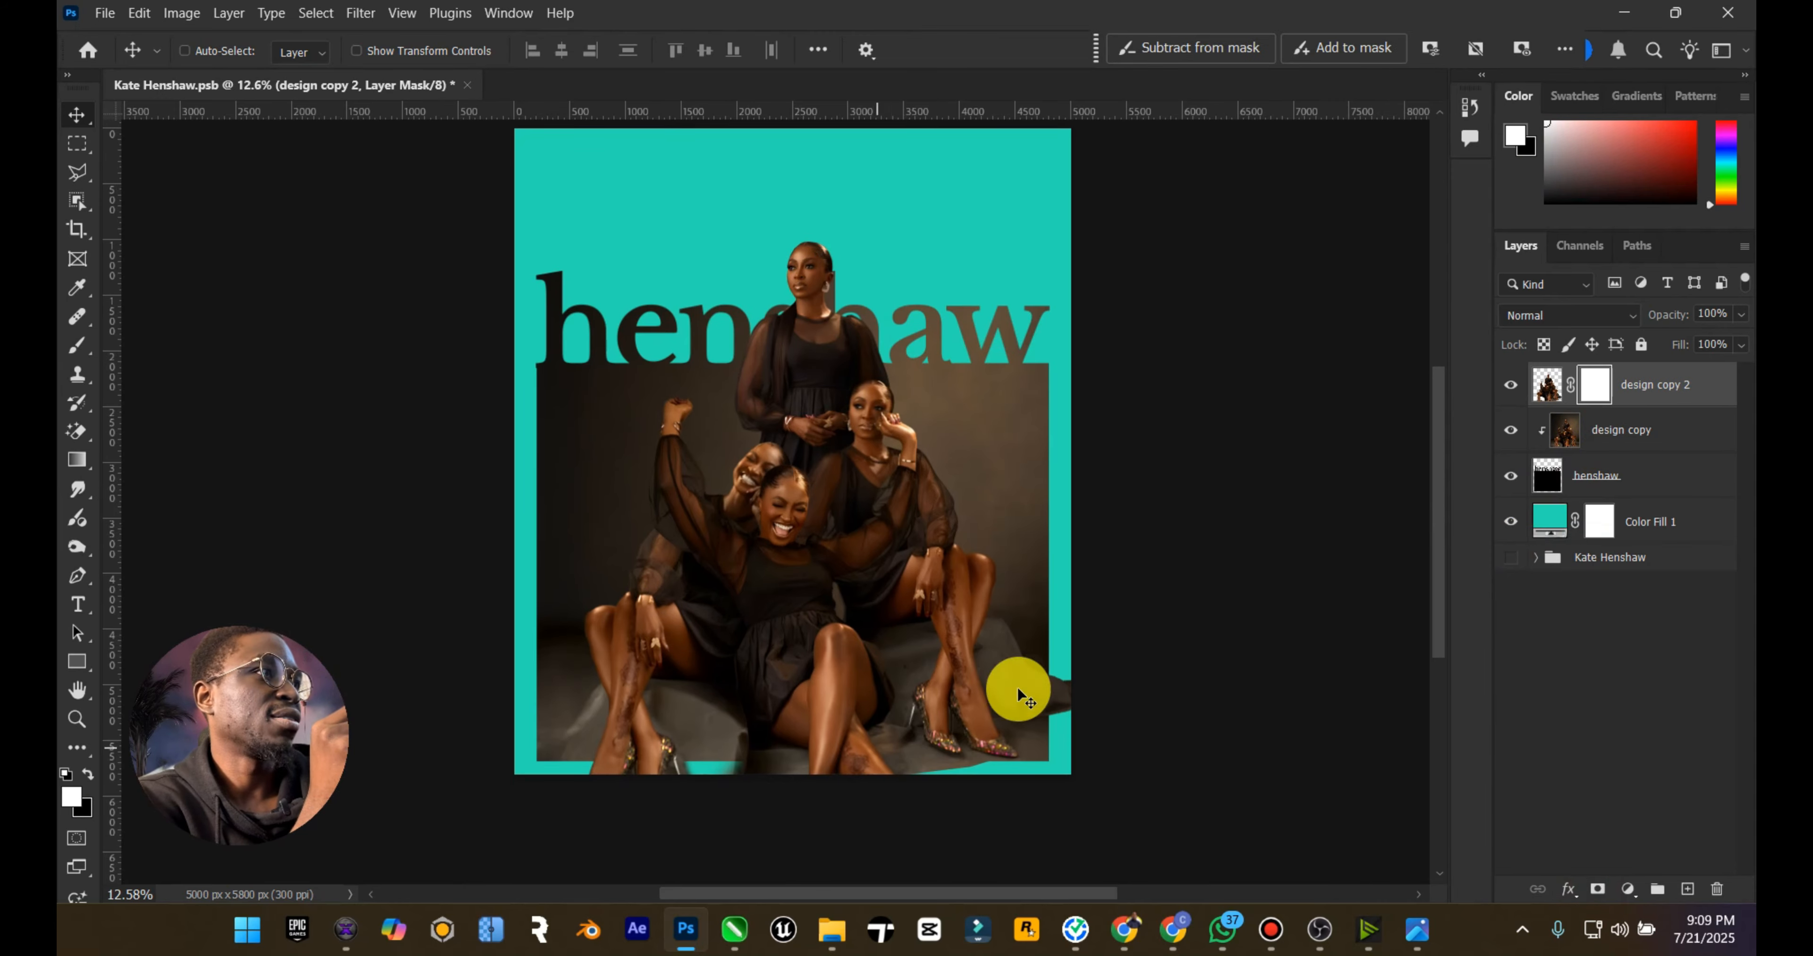
left_click(79, 345)
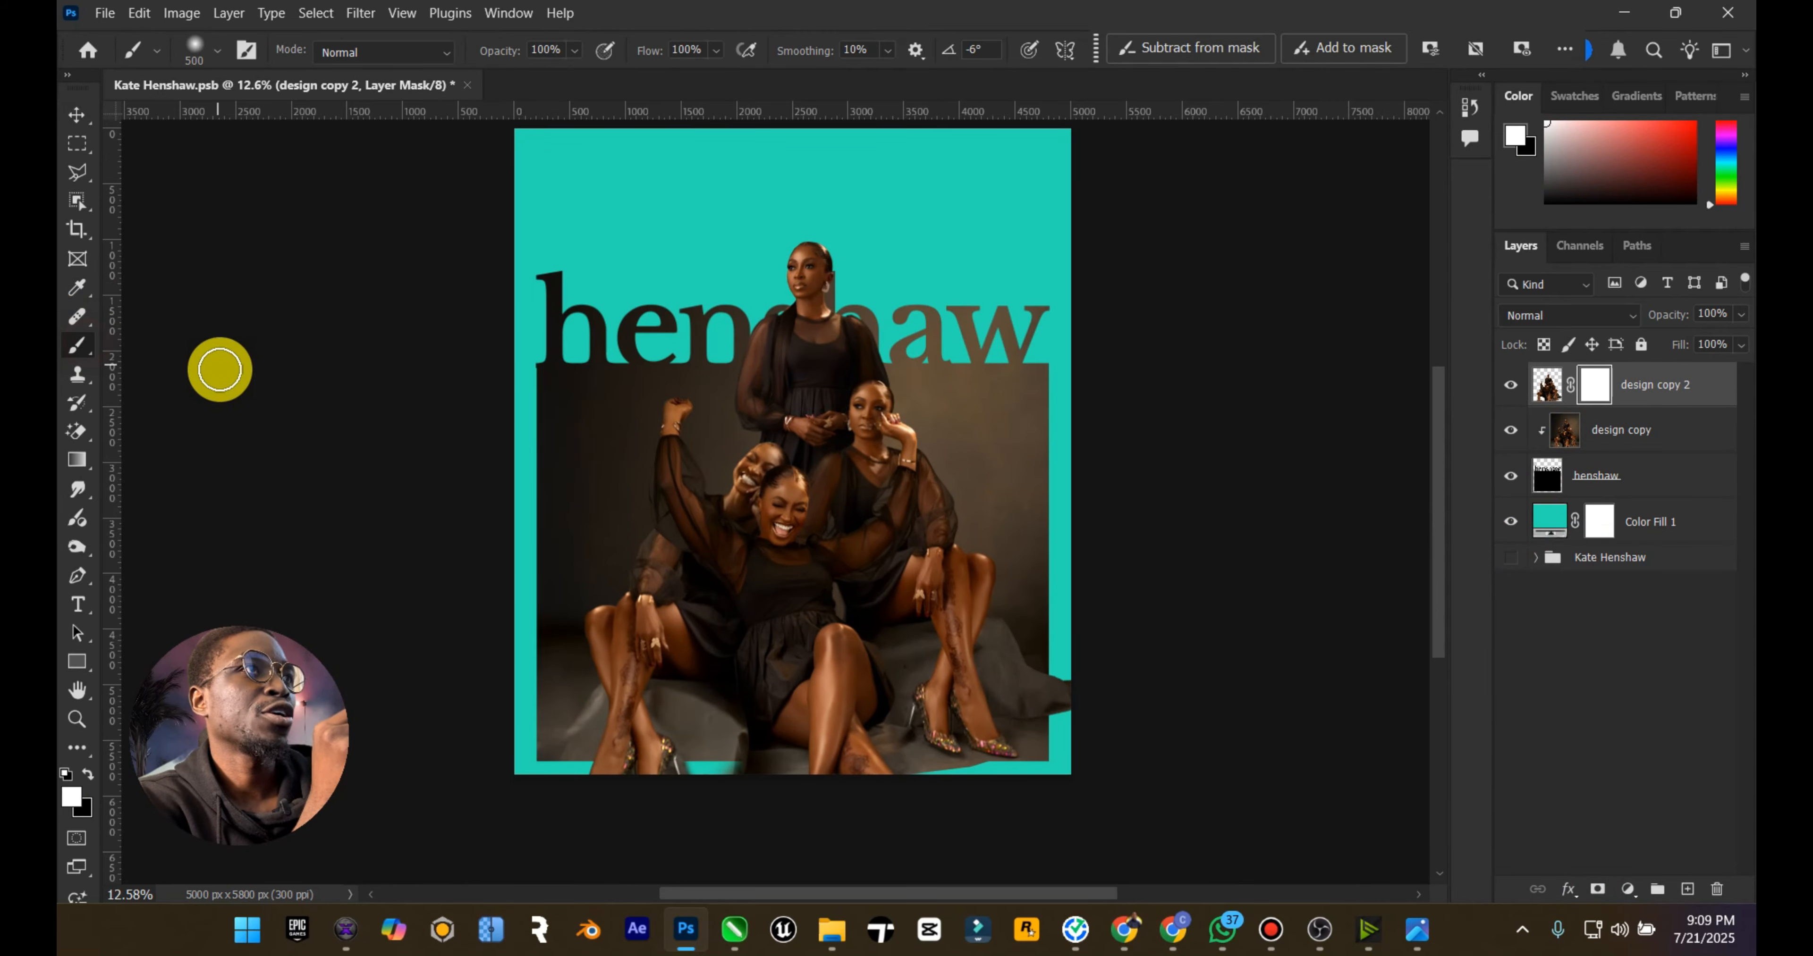
key("bracketright")
key("bracketright")
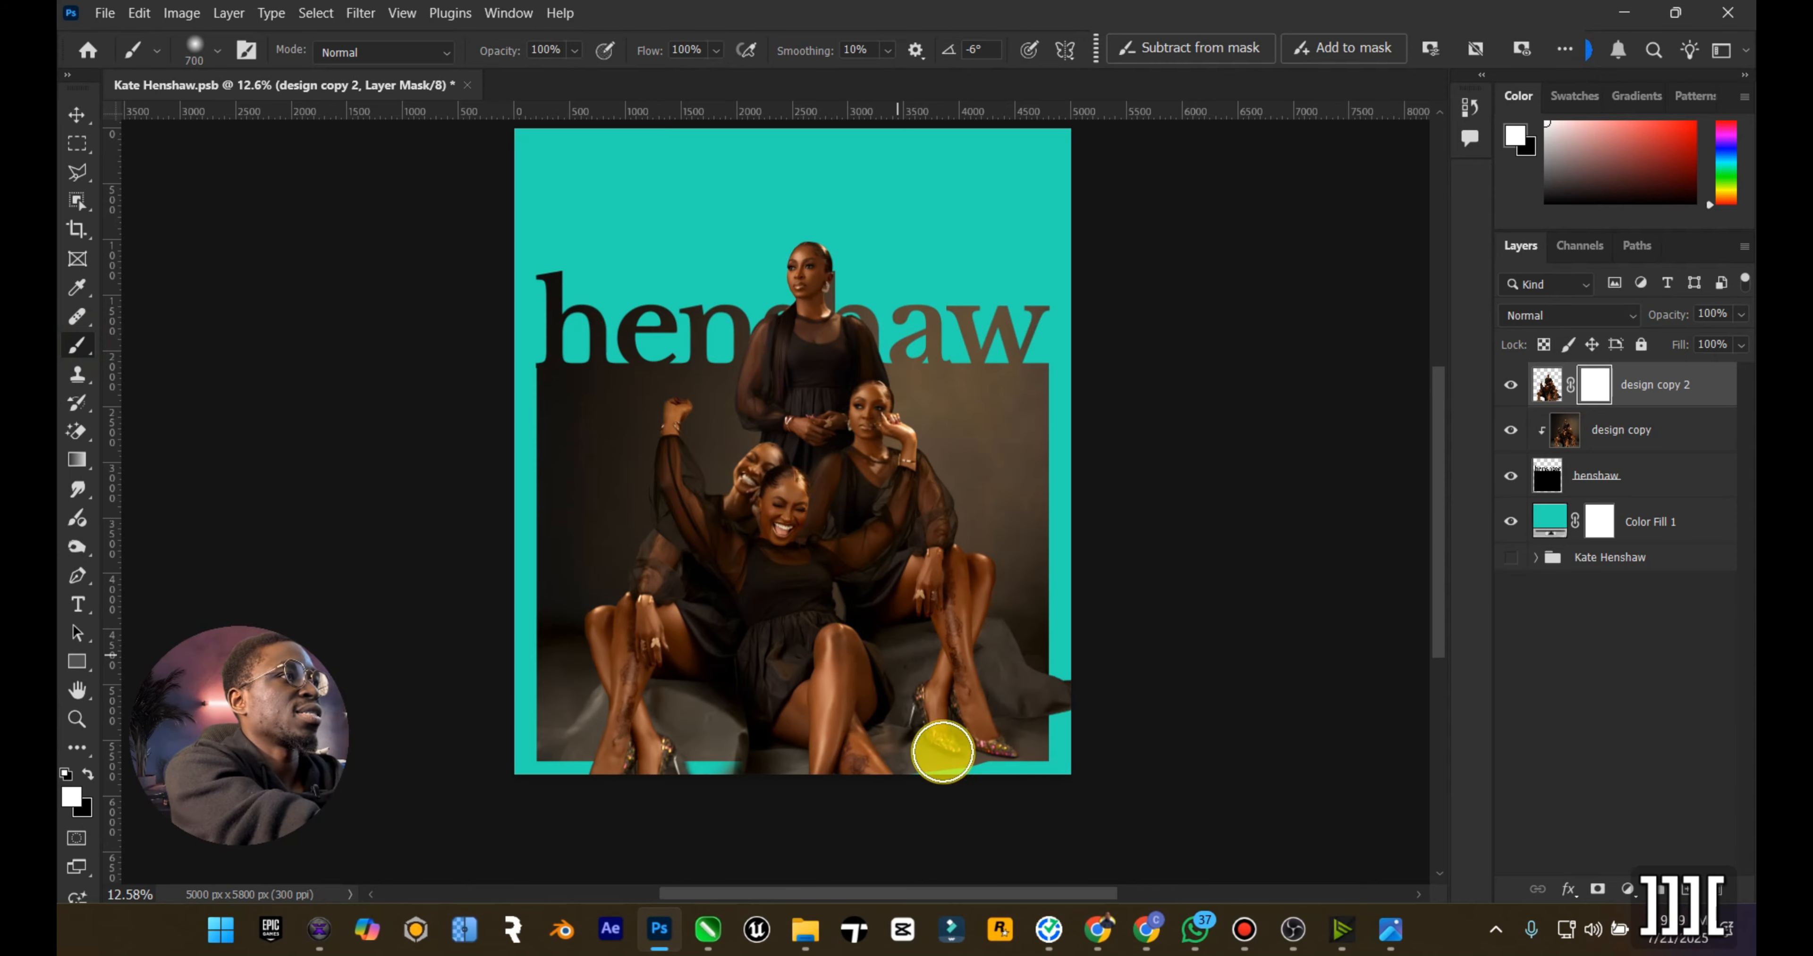
scroll(943, 752, "down", 3)
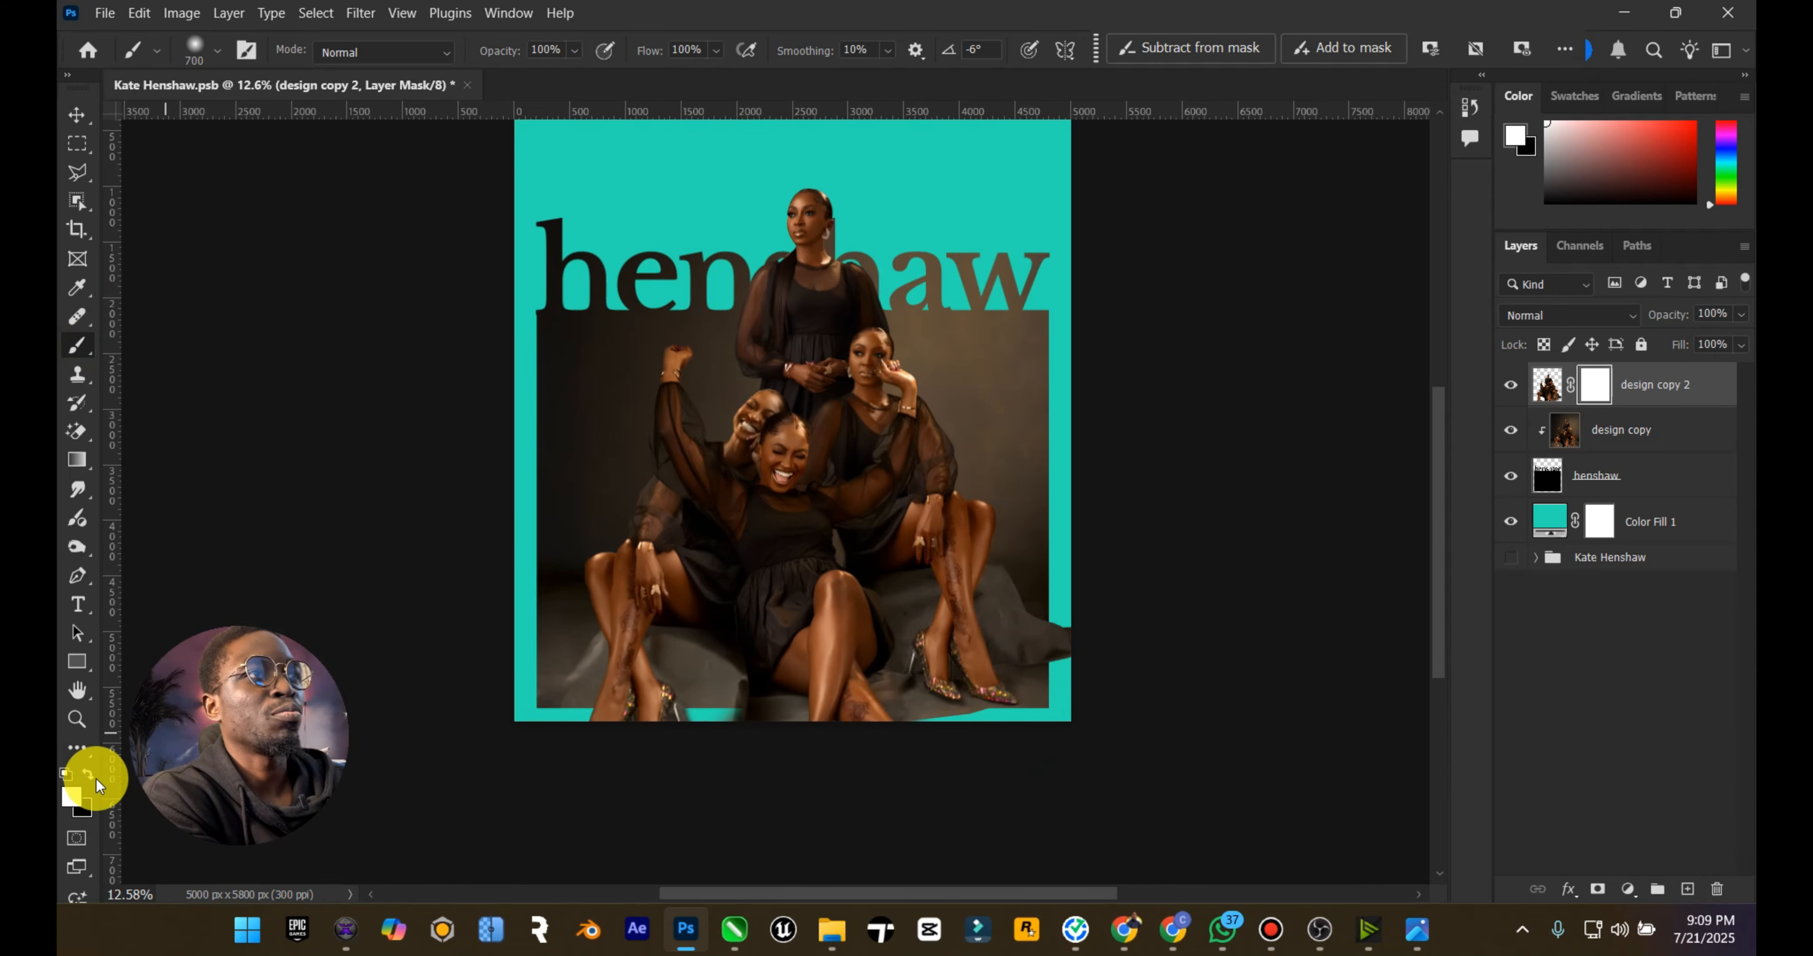
left_click(89, 774)
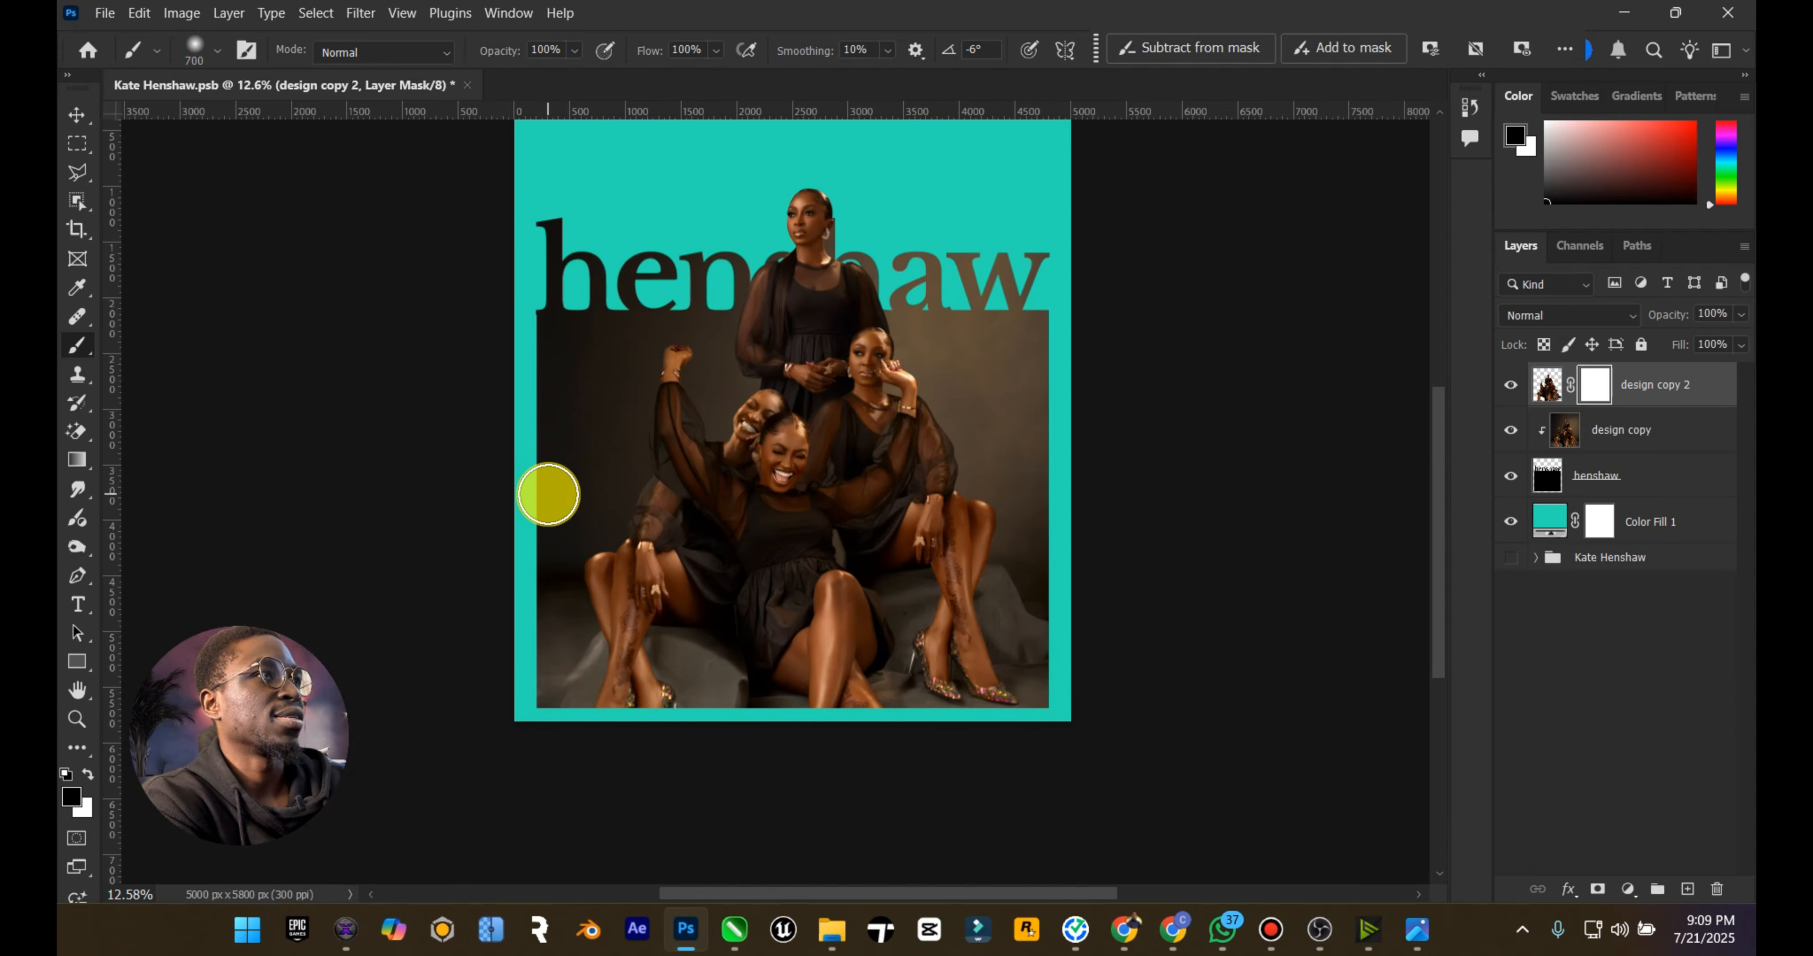
left_click(69, 114)
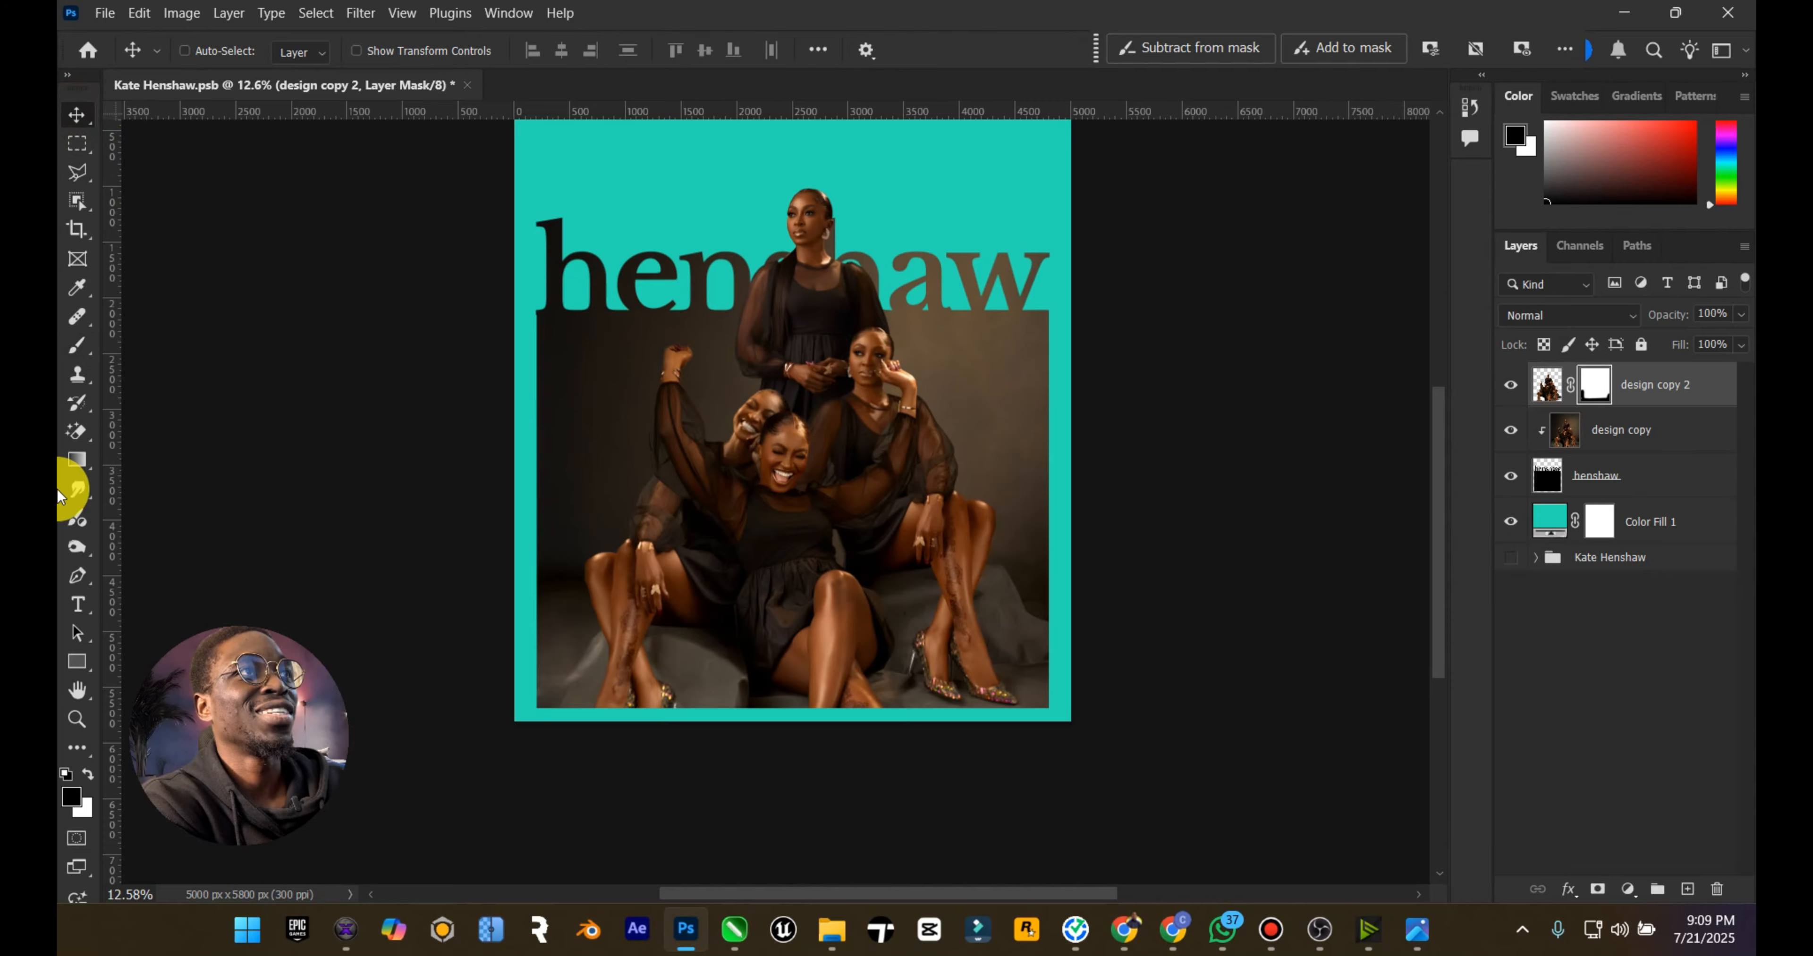
Step: Fit the poster on screen and compare it with the Static reference poster in the image viewer
double_click(76, 689)
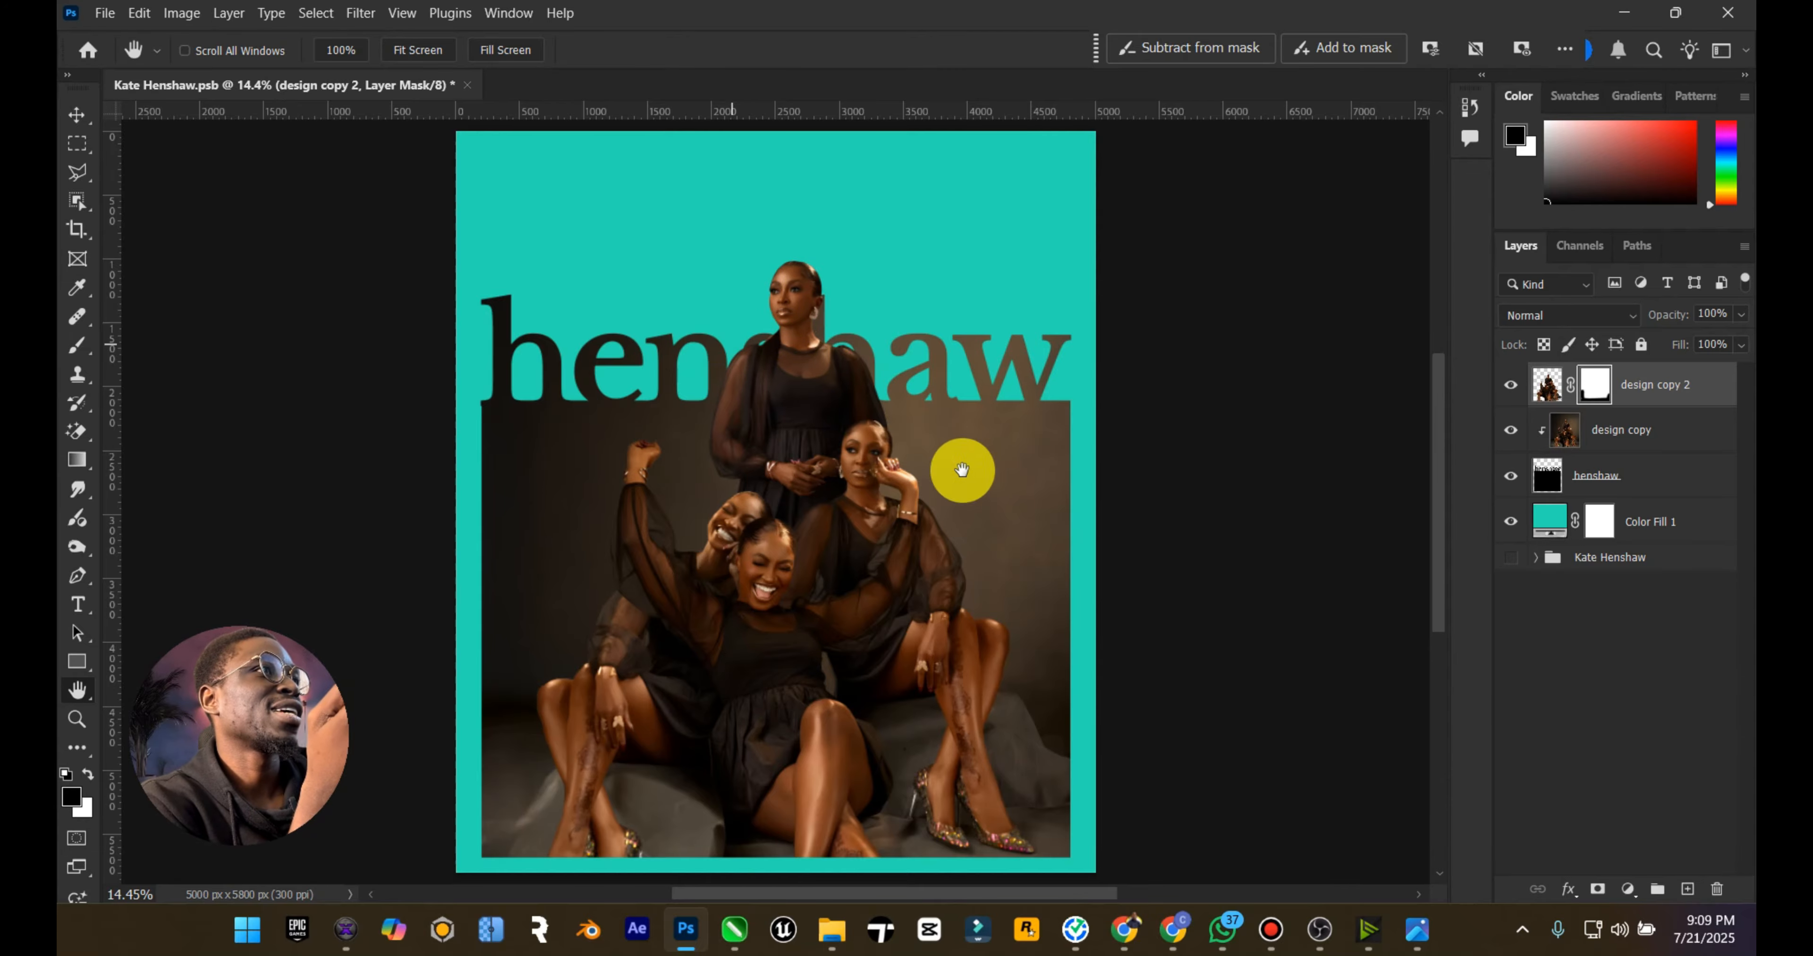
left_click(1417, 930)
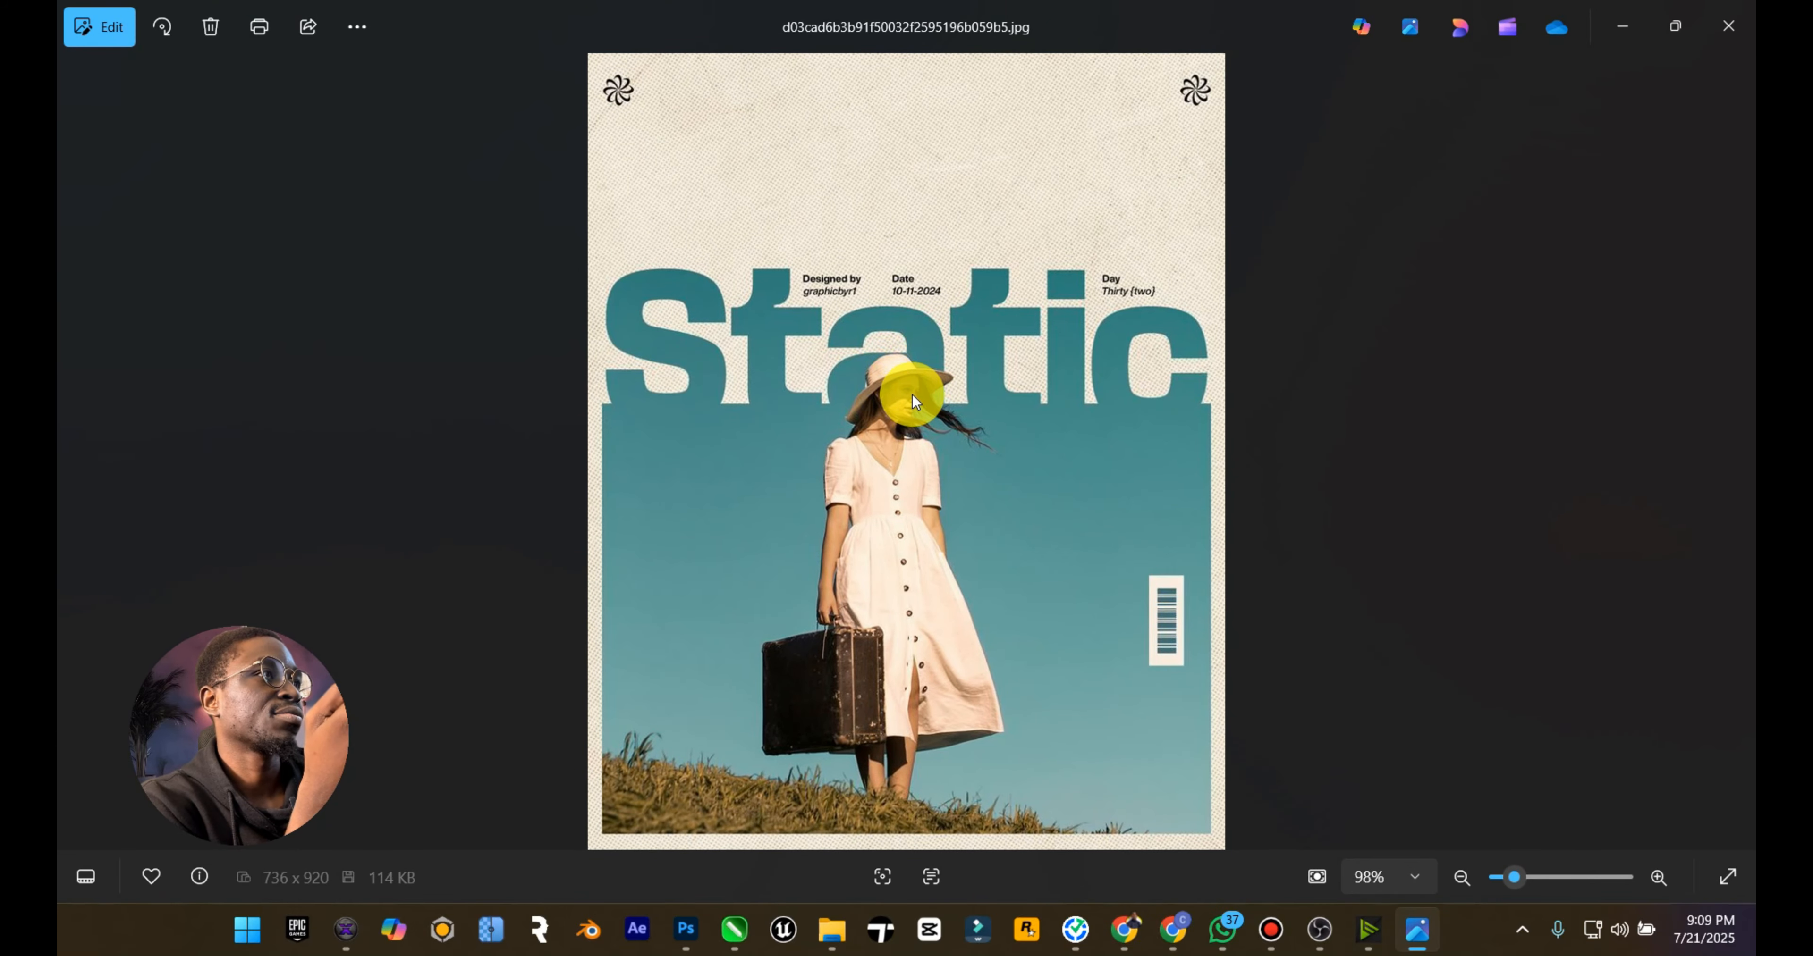
Step: Return to the poster, select the design copy 2 and design copy layers together, and move the group photo down so her face overlaps the title
left_click(1621, 23)
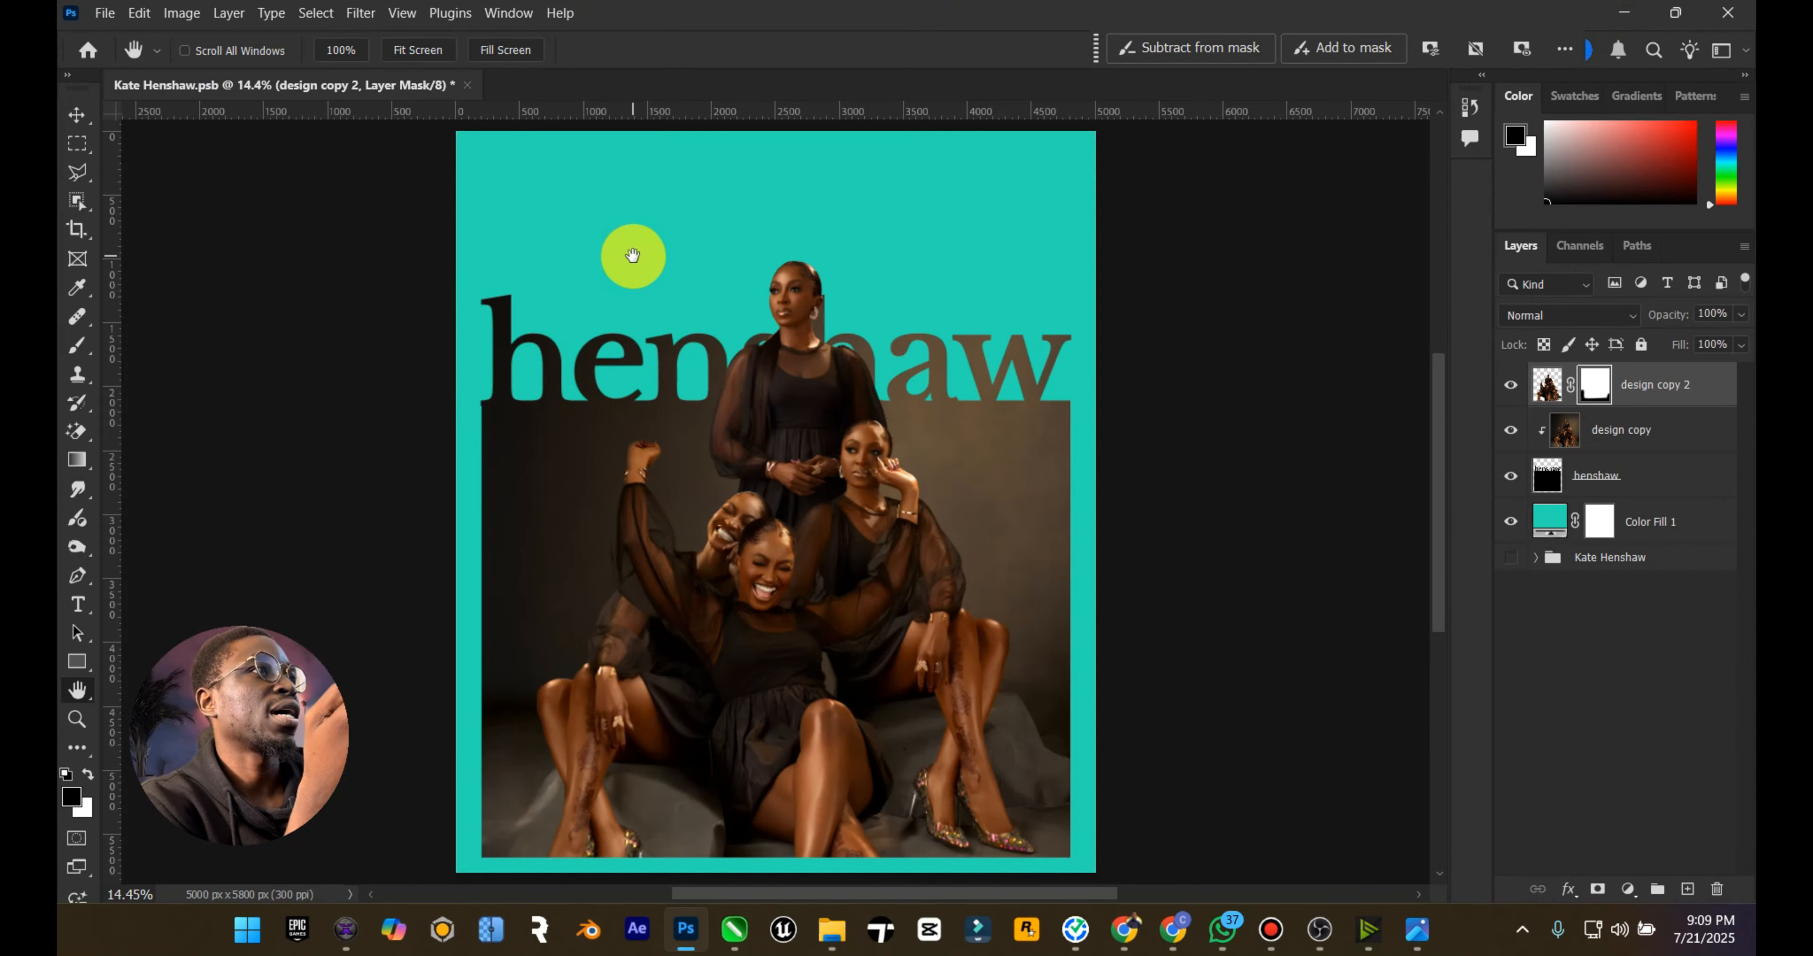
left_click(76, 114)
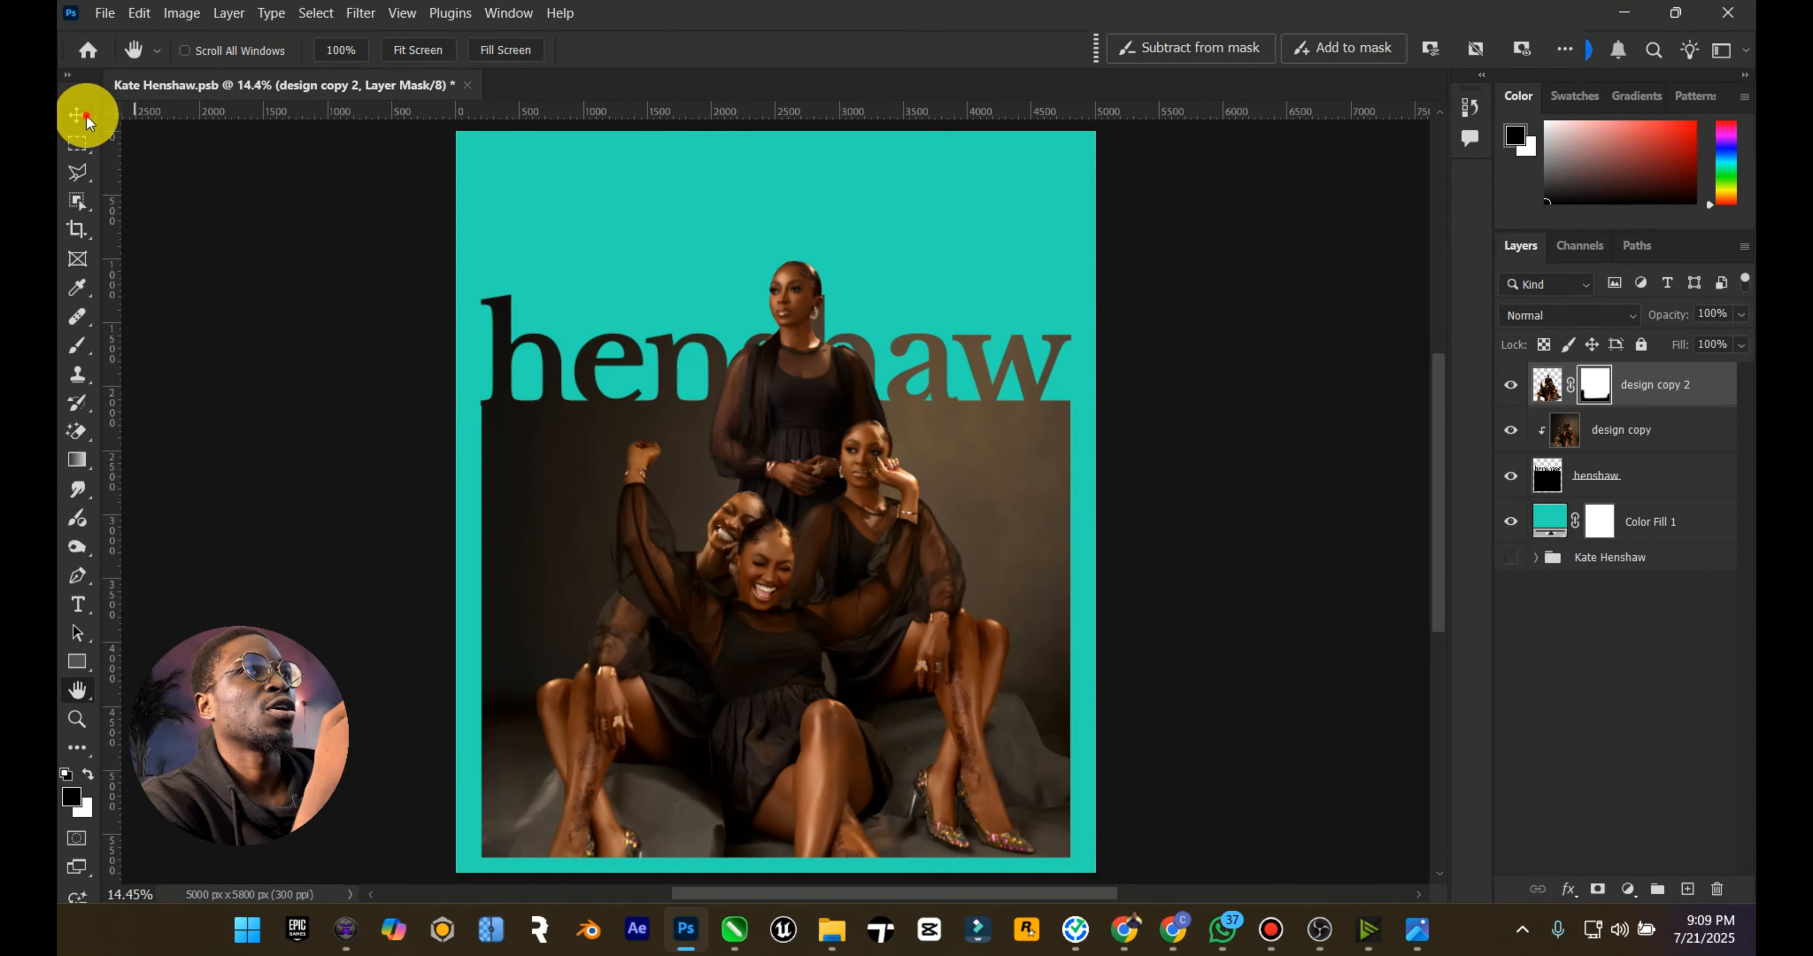
left_click(1587, 440, "shift")
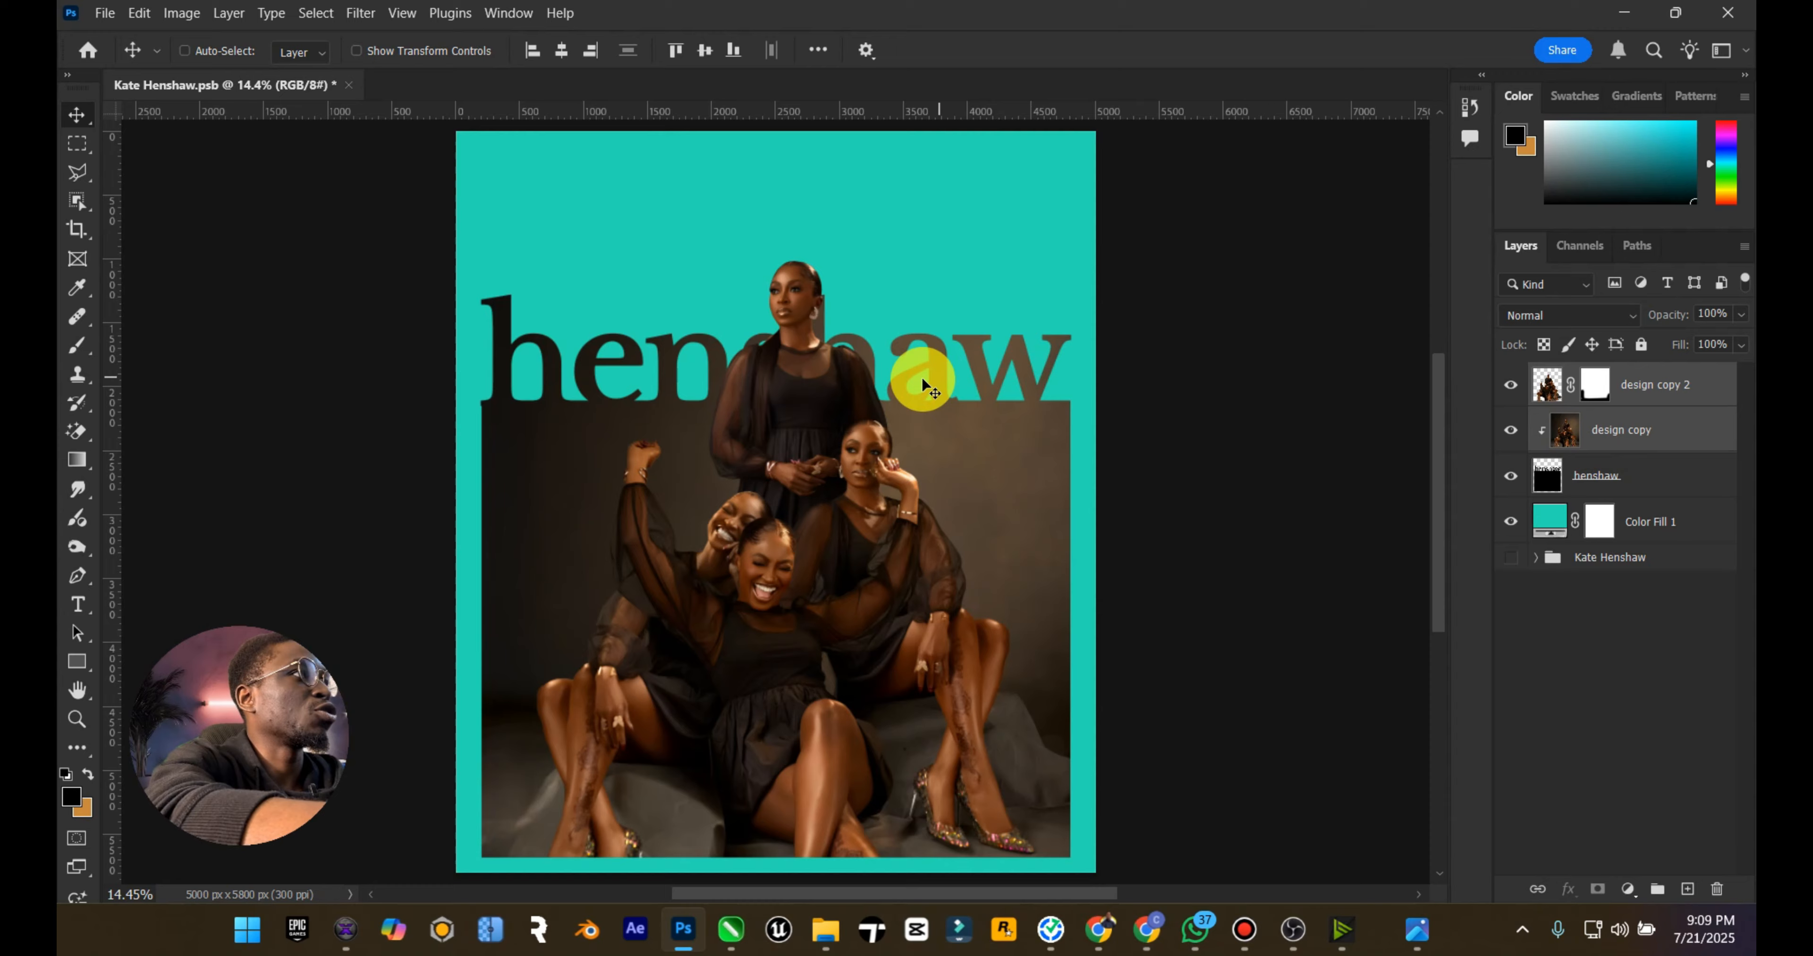
left_click_drag(922, 379, 928, 426)
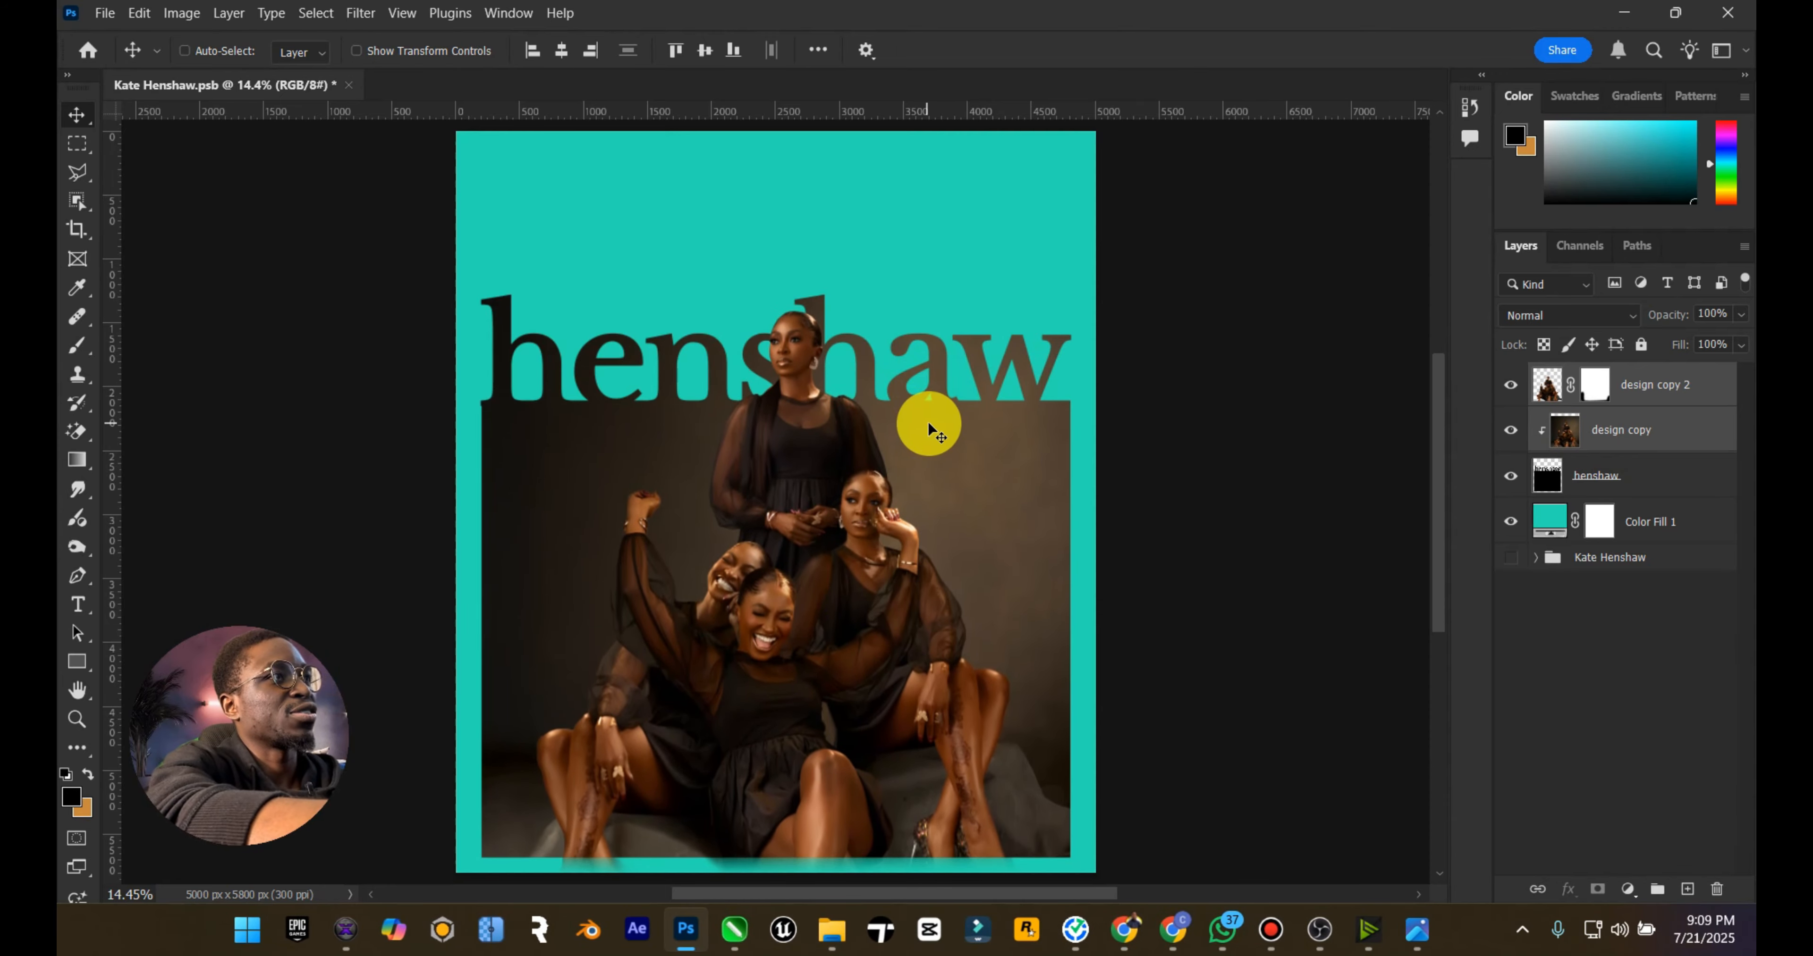
Step: Paint black on the design copy 2 mask with the 700 px brush to hide the overflow below the photo frame
left_click(1594, 385)
key("b")
scroll(774, 703, "down", 3)
mouse_move(549, 735)
left_mouse_down()
mouse_move(697, 705)
mouse_move(741, 767)
mouse_move(803, 733)
mouse_move(1004, 709)
left_mouse_up()
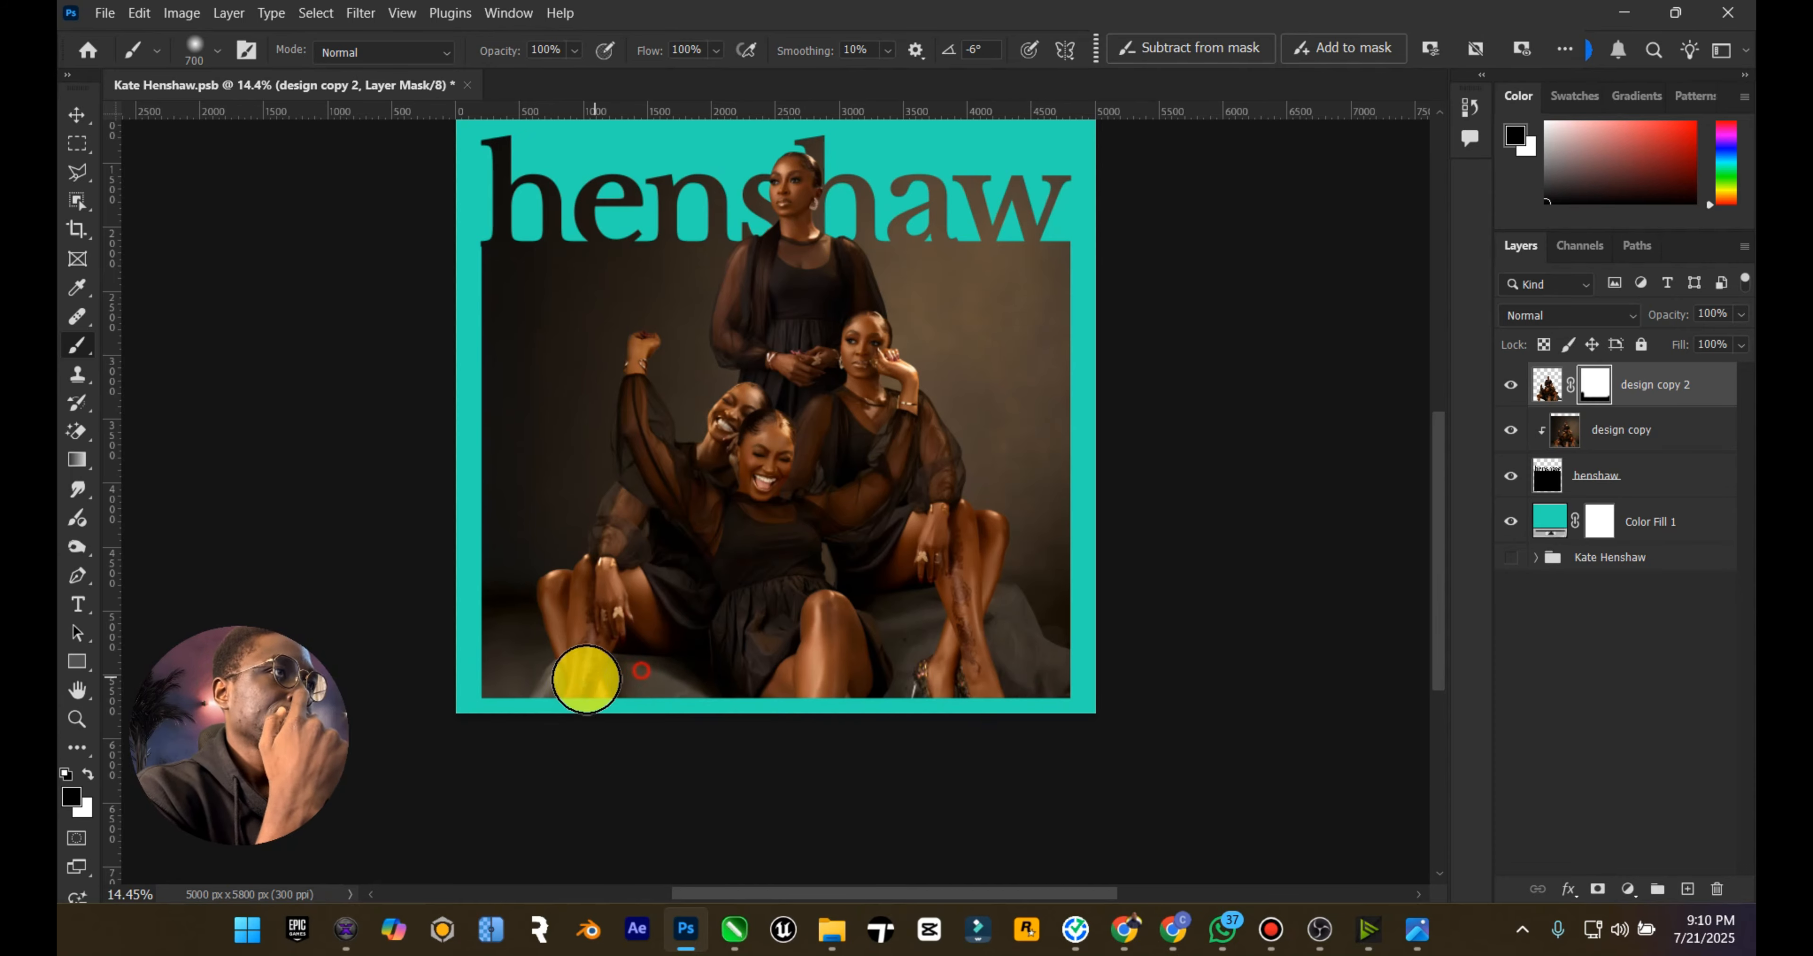
double_click(78, 686)
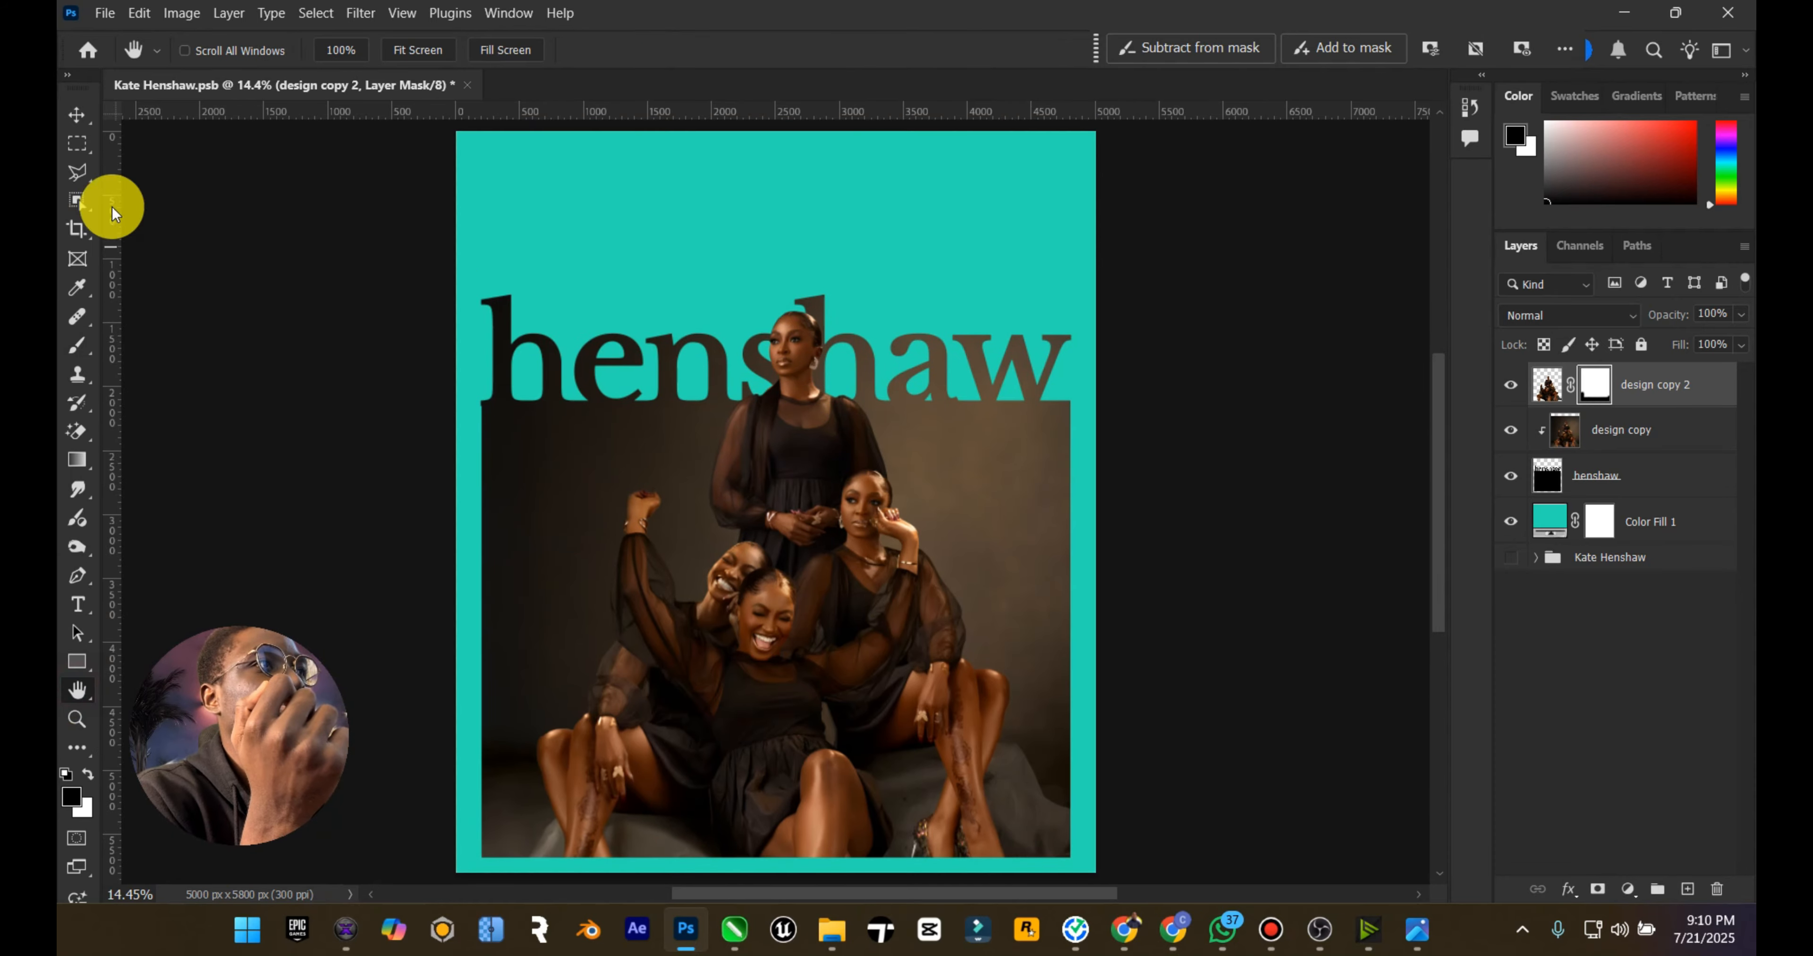
Step: Change the Color Fill 1 background to white
left_click(76, 116)
double_click(1549, 521)
Step: Switch to Chrome, search Pinterest for grain, and save a white textured background image to the Downloads folder
mouse_move(1121, 930)
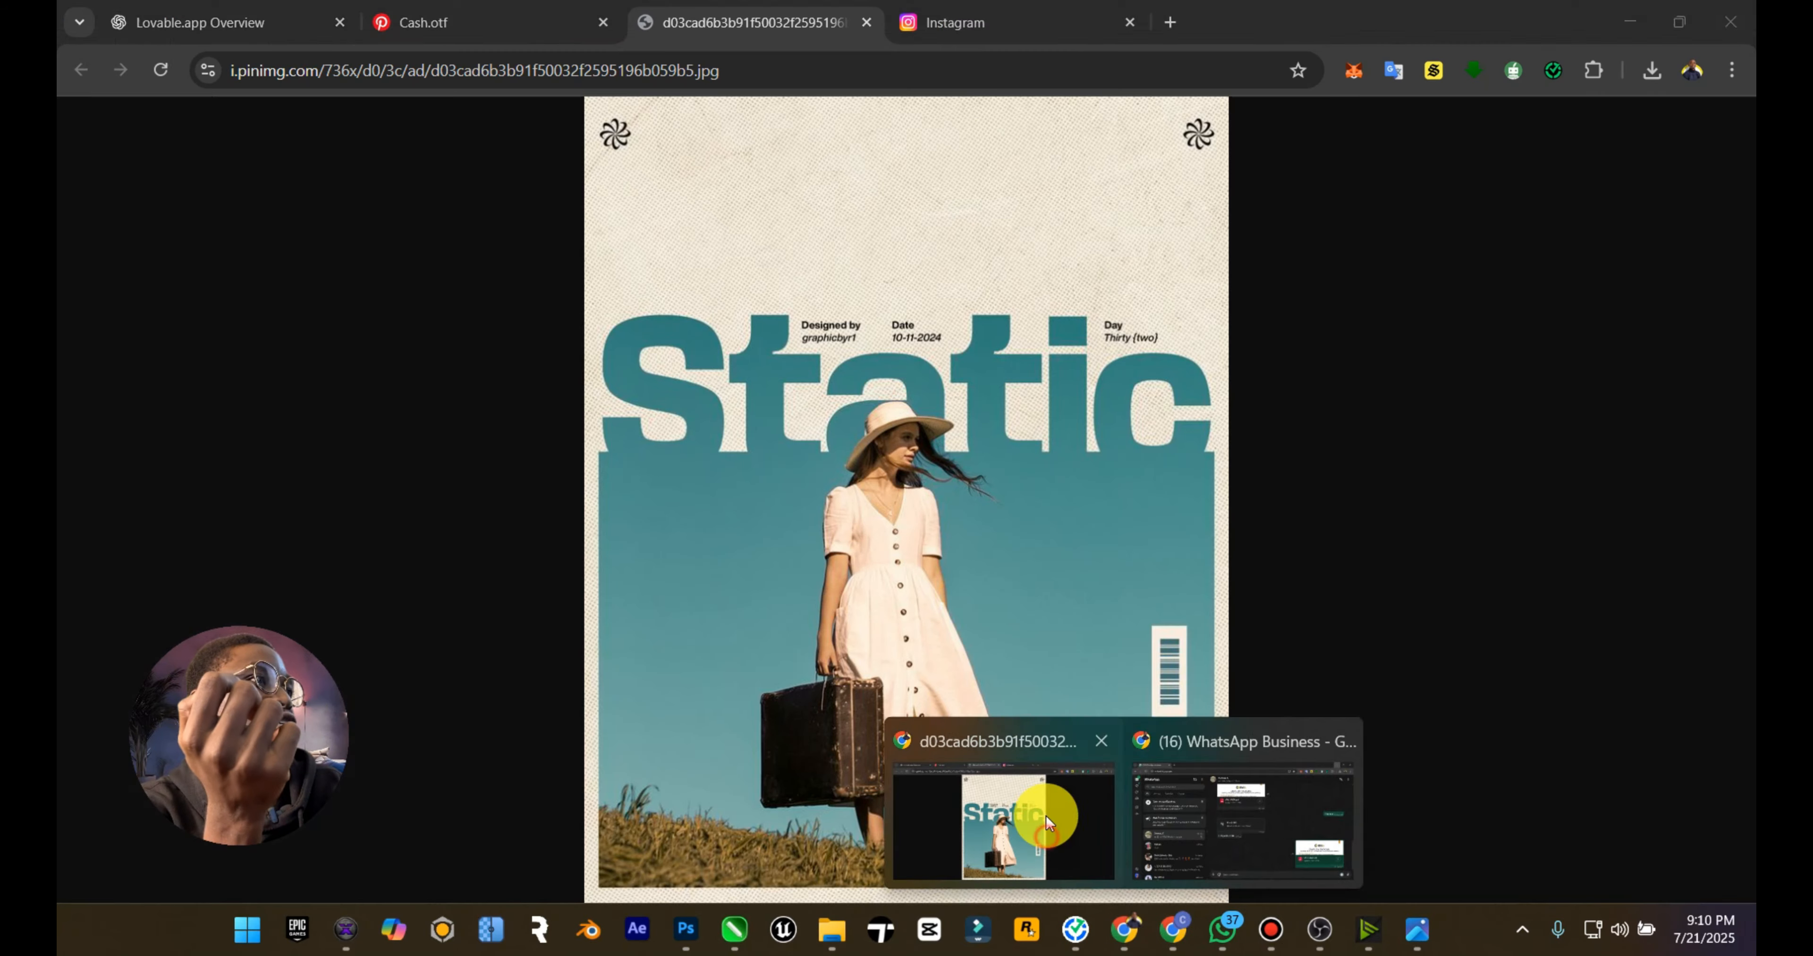
left_click(1044, 818)
left_click(542, 4)
left_click(630, 126)
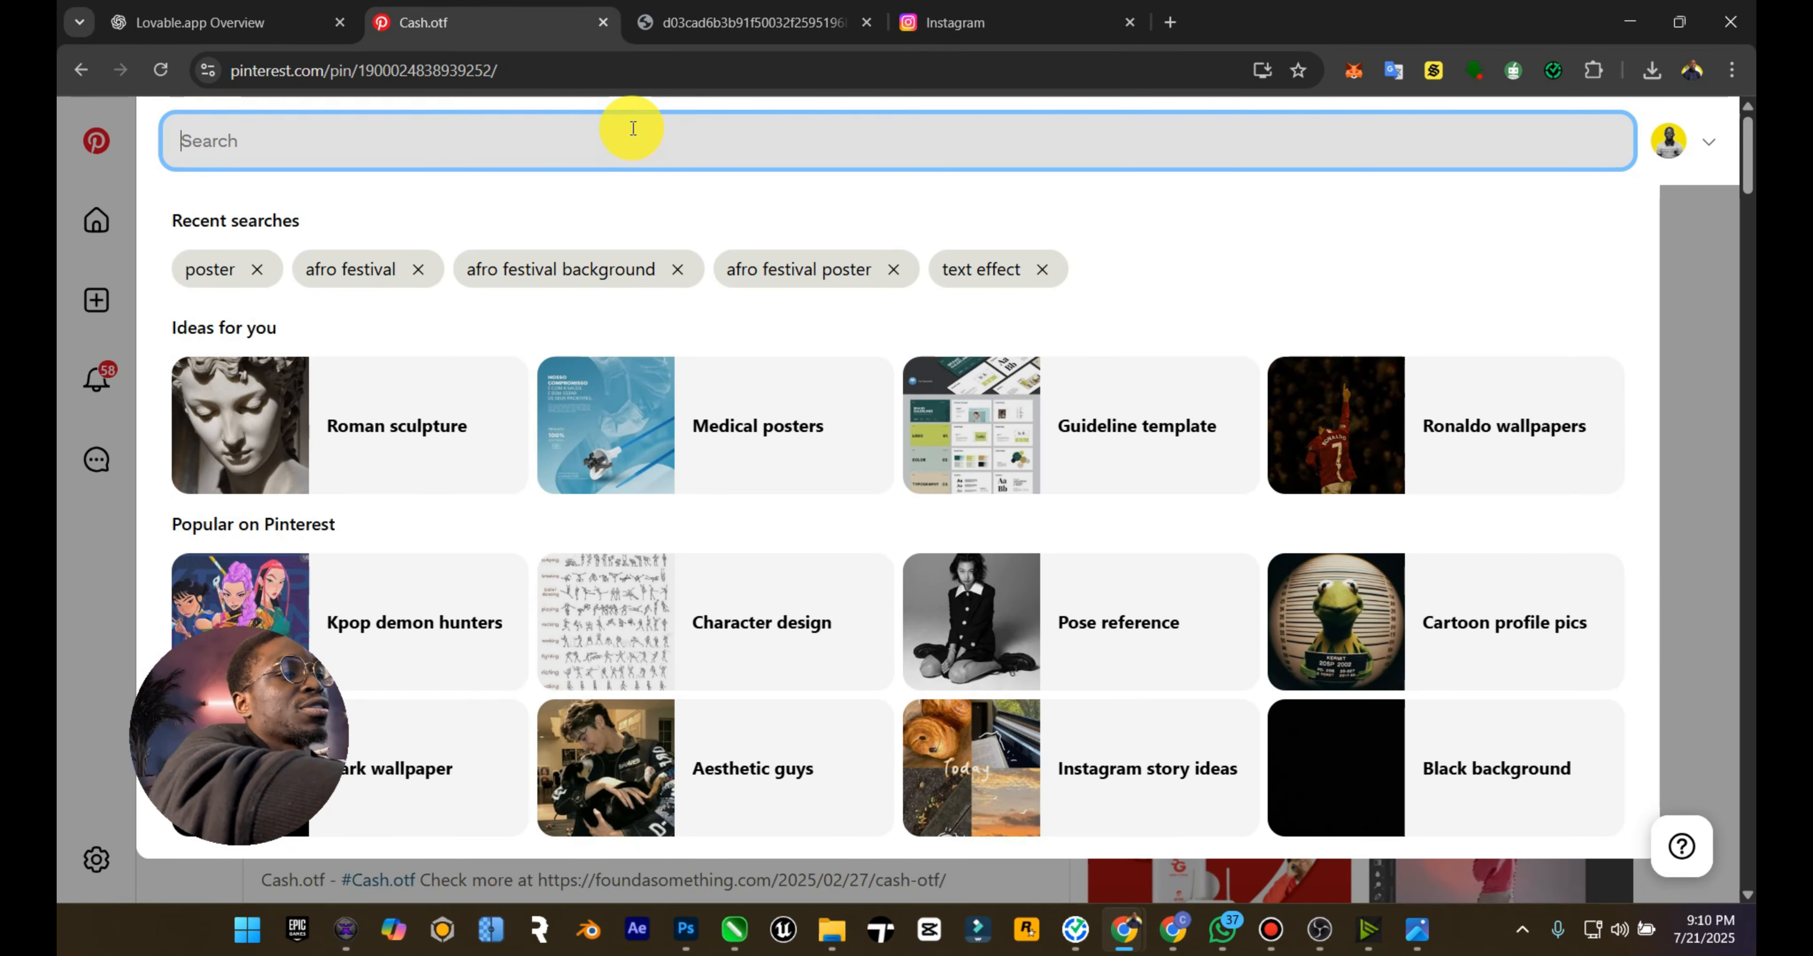
type("grain")
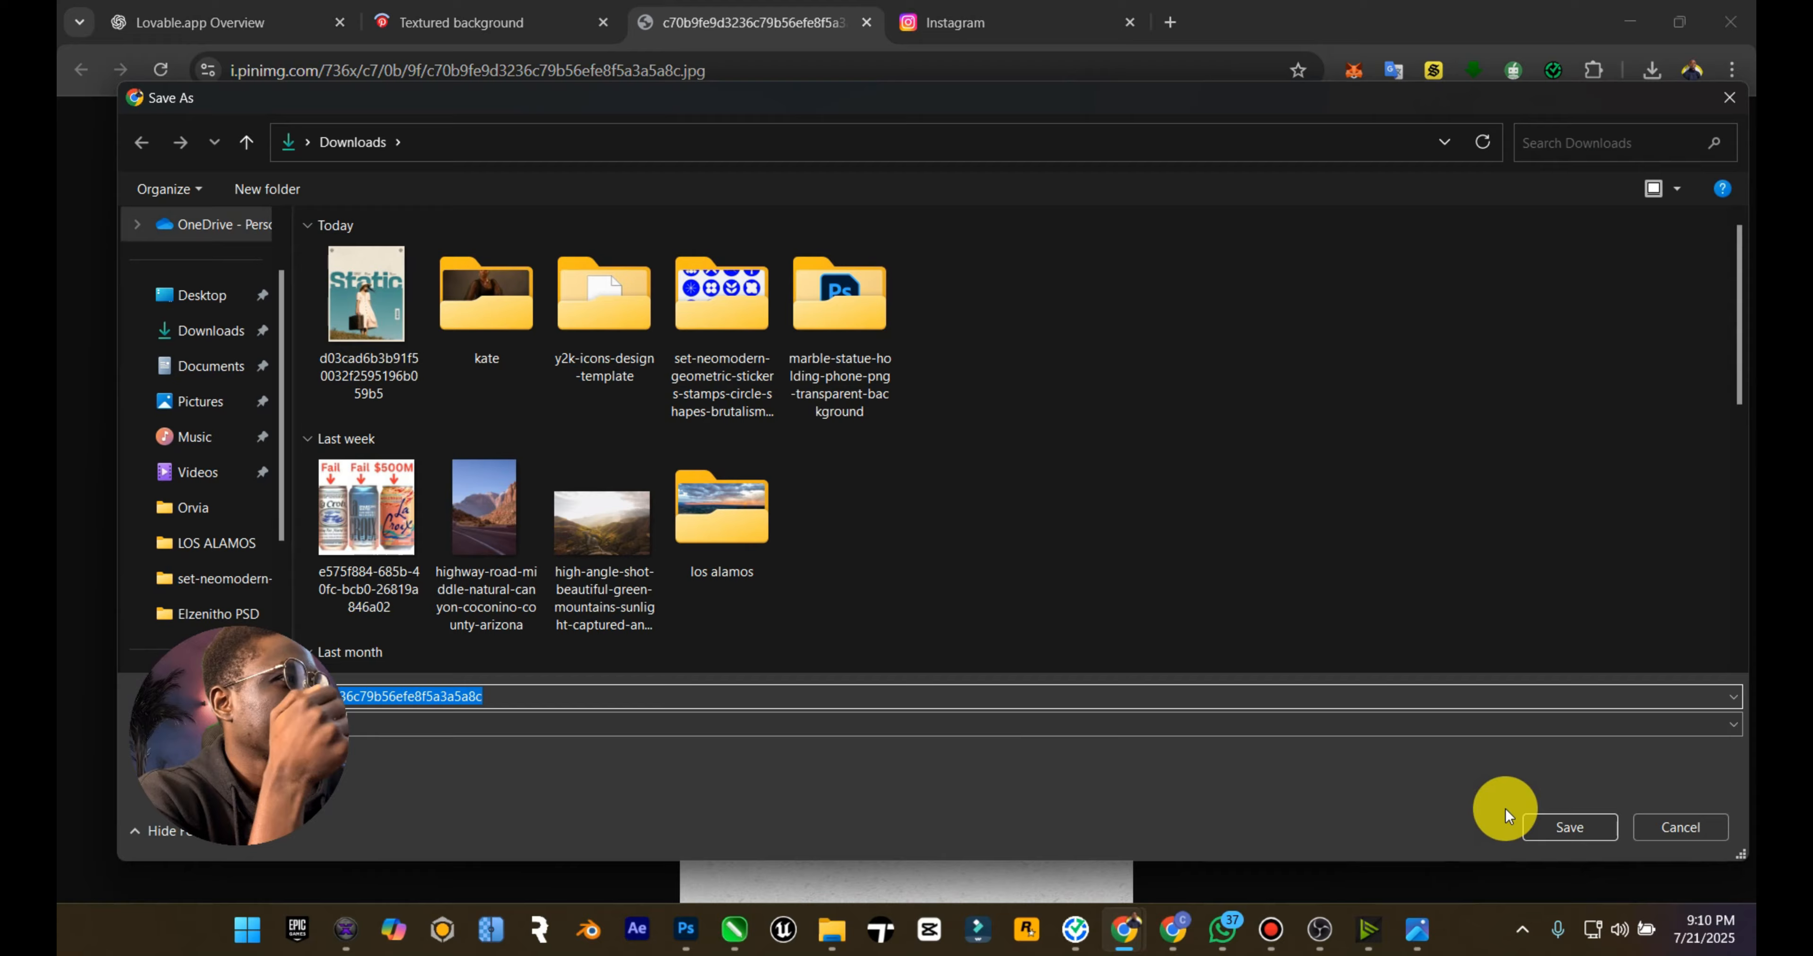
left_click(1543, 827)
Step: Place the downloaded texture image above Color Fill 1 and scale it to about 169% so it covers the whole canvas
left_click(848, 927)
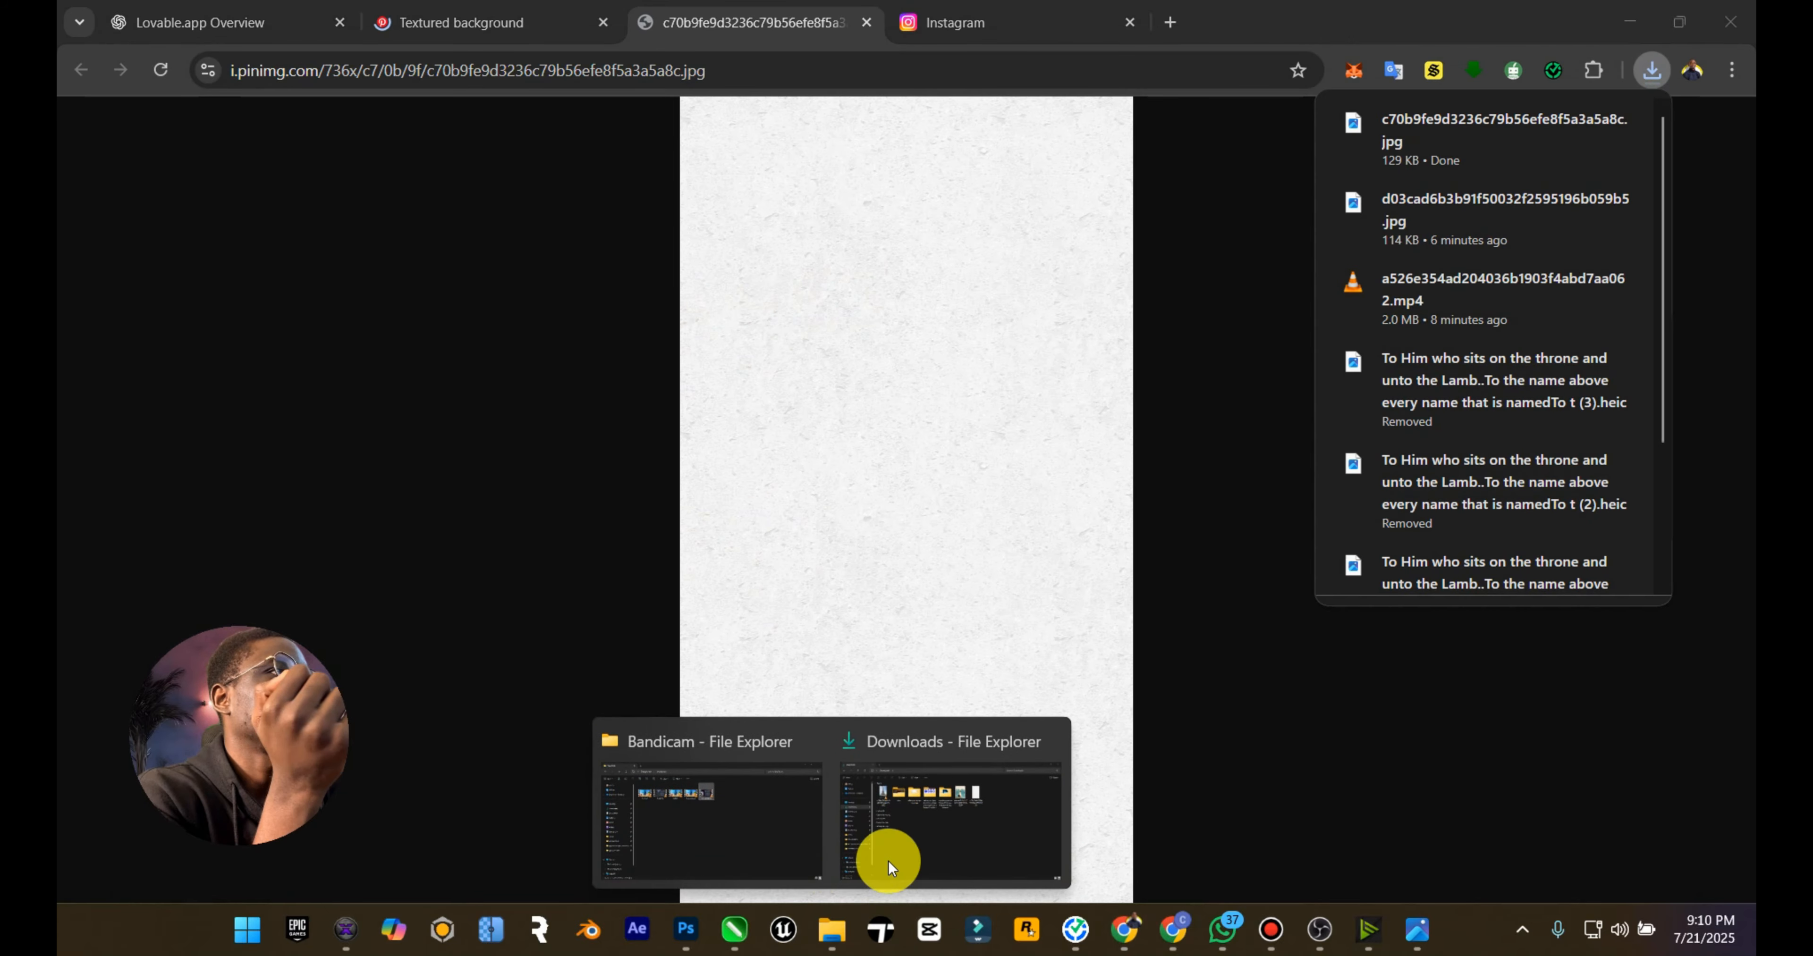
left_click(882, 853)
left_click_drag(1134, 249, 753, 618)
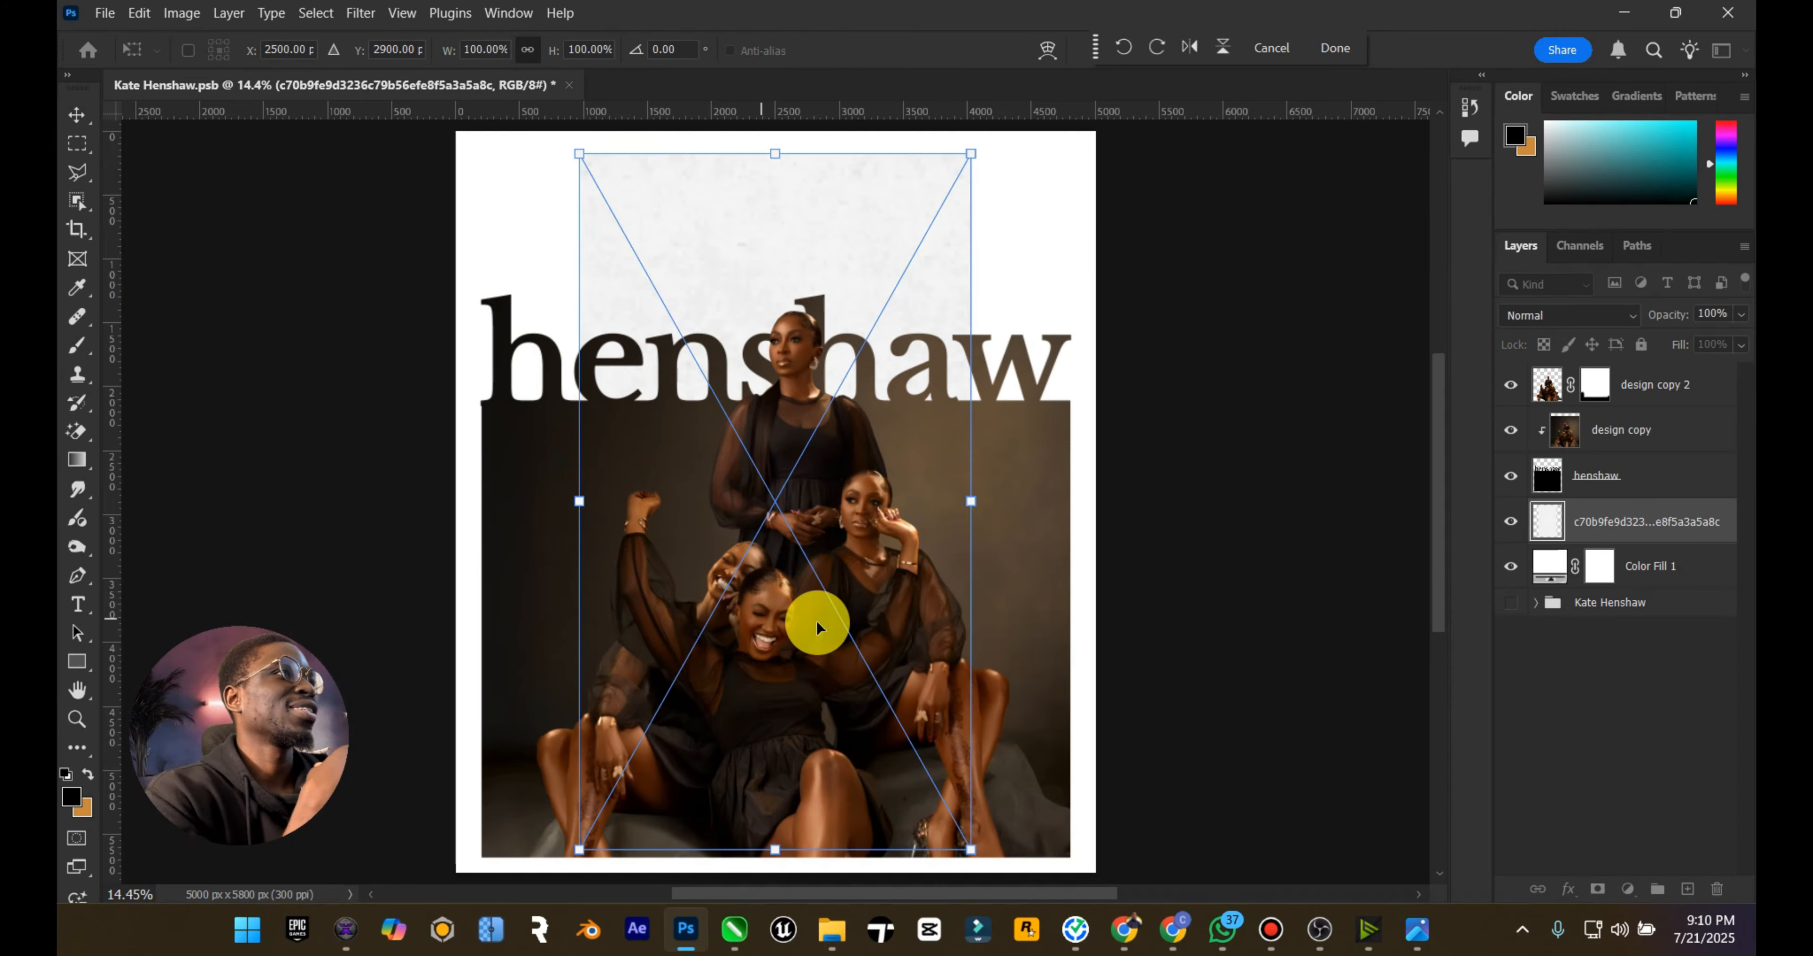
left_click_drag(979, 507, 1090, 417)
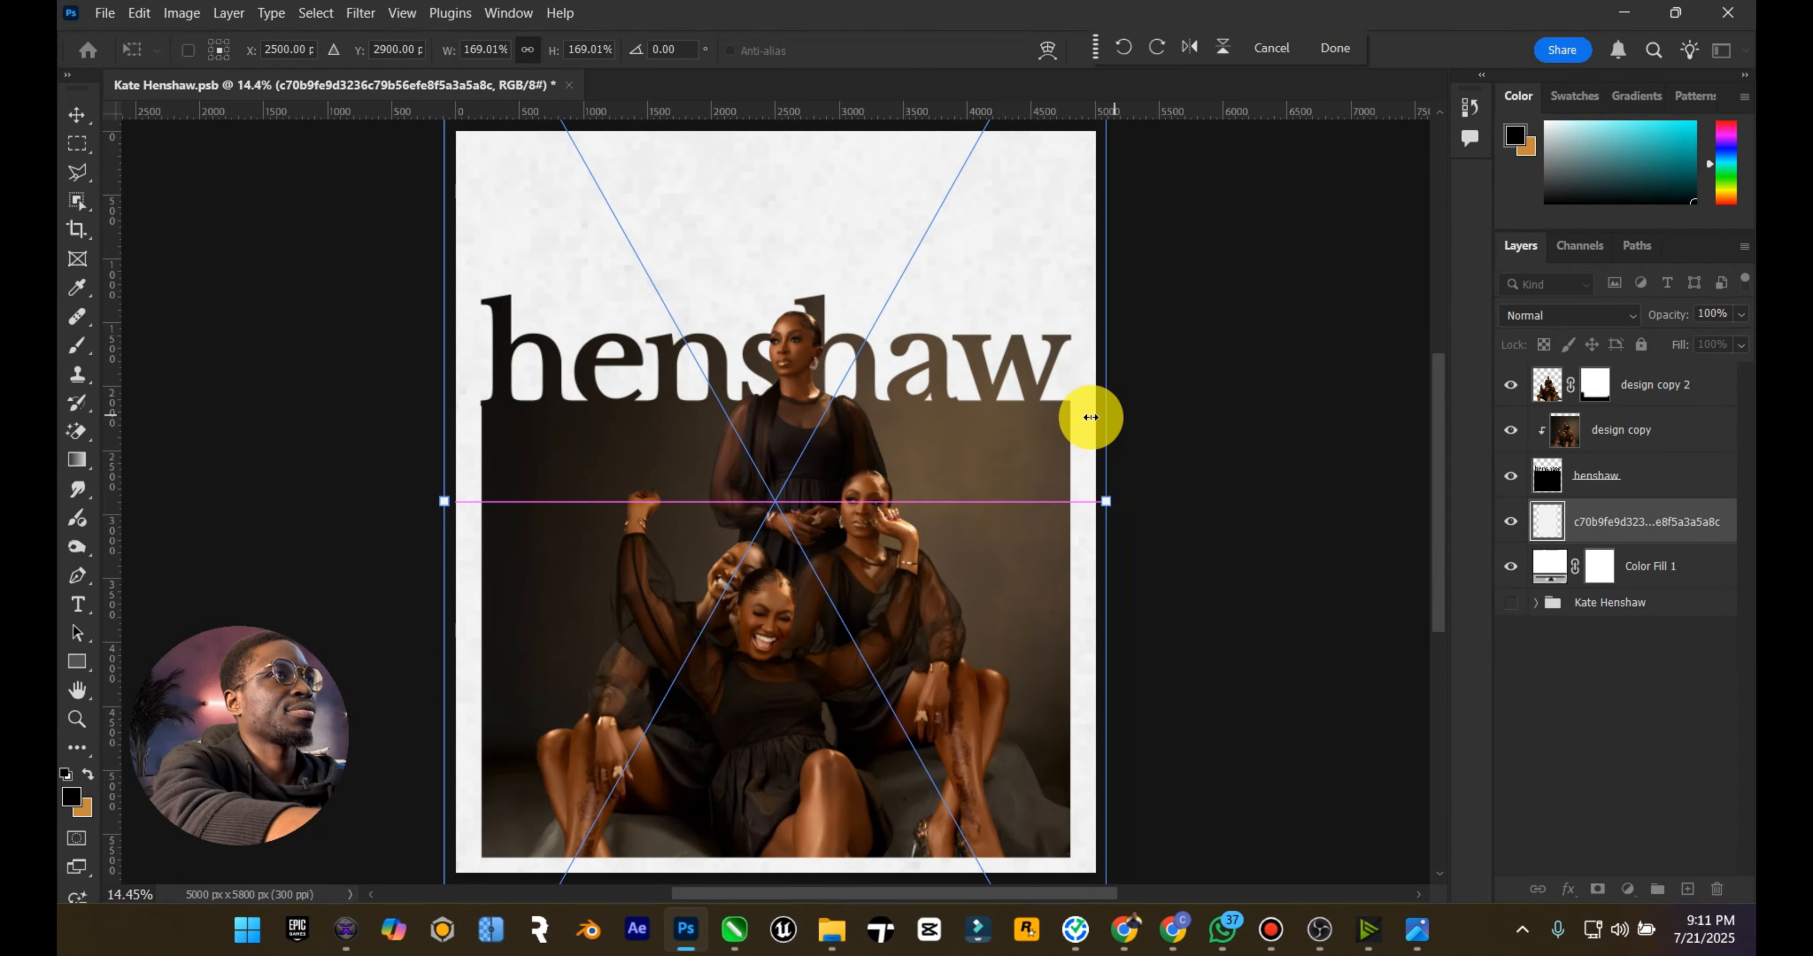
left_click(81, 115)
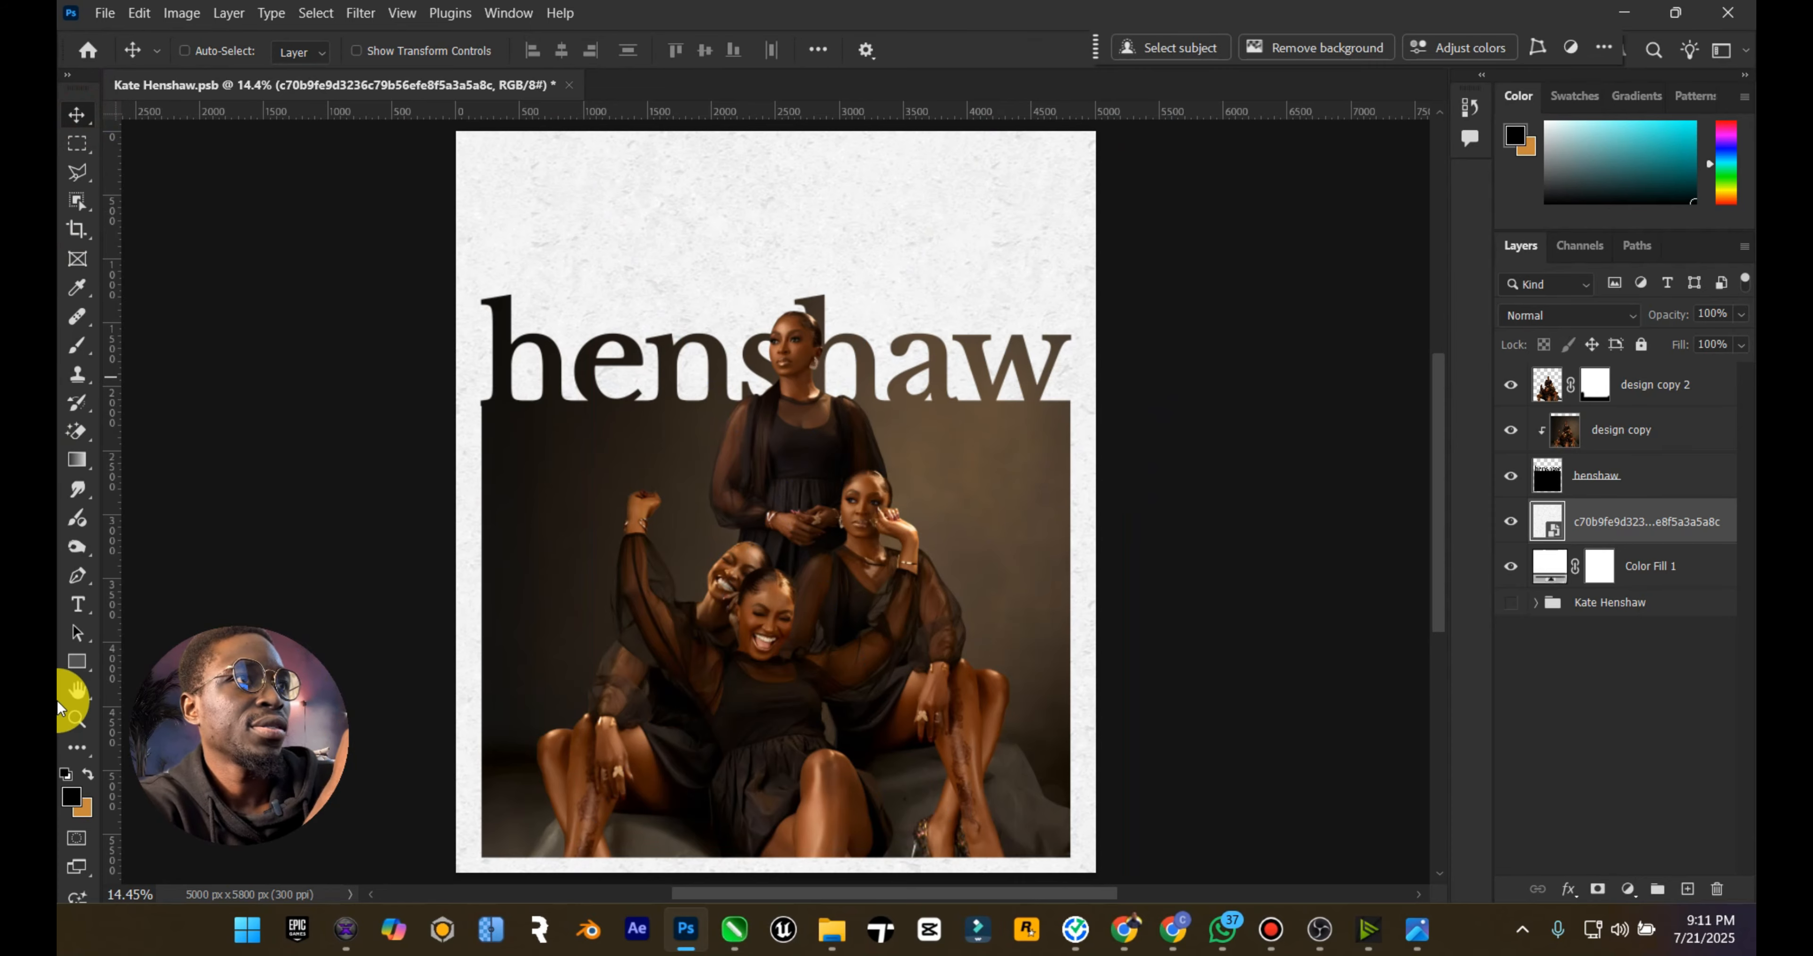
Step: Lower the opacity of the paper texture layer to 75%
left_click(76, 718)
mouse_move(894, 607)
left_mouse_down()
mouse_move(870, 606)
mouse_move(886, 607)
left_mouse_up()
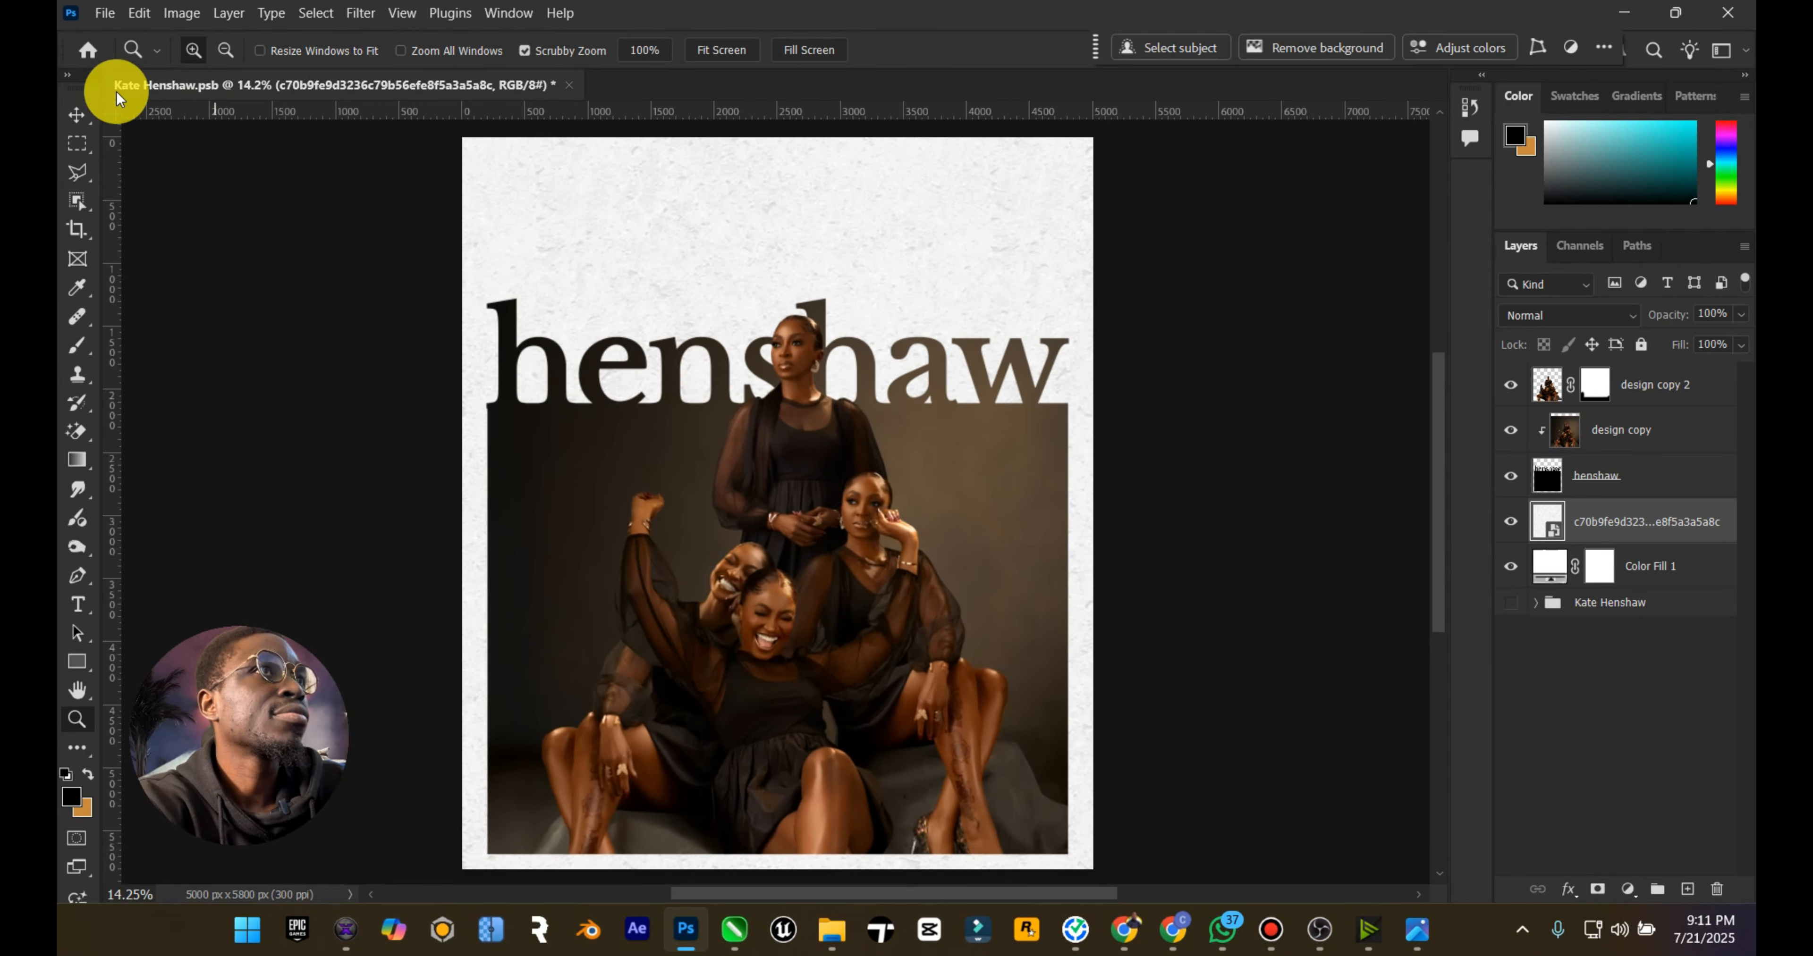
left_click(78, 114)
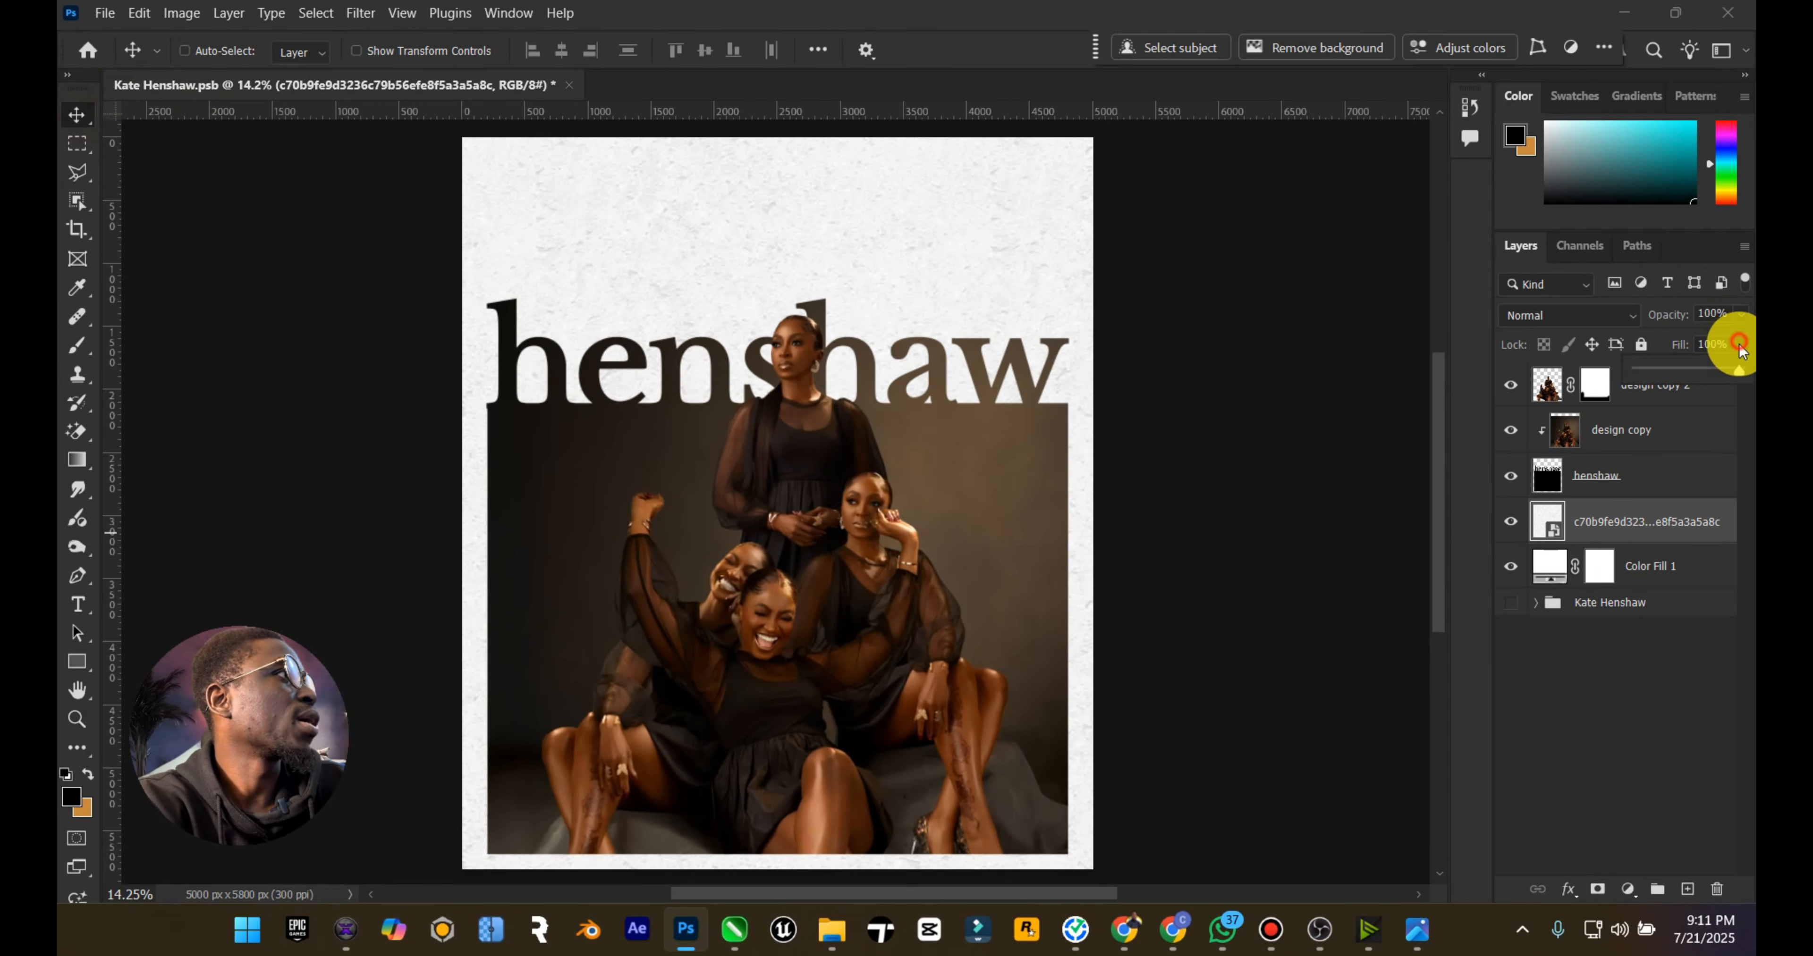
left_click(1741, 315)
left_click_drag(1739, 340, 1714, 340)
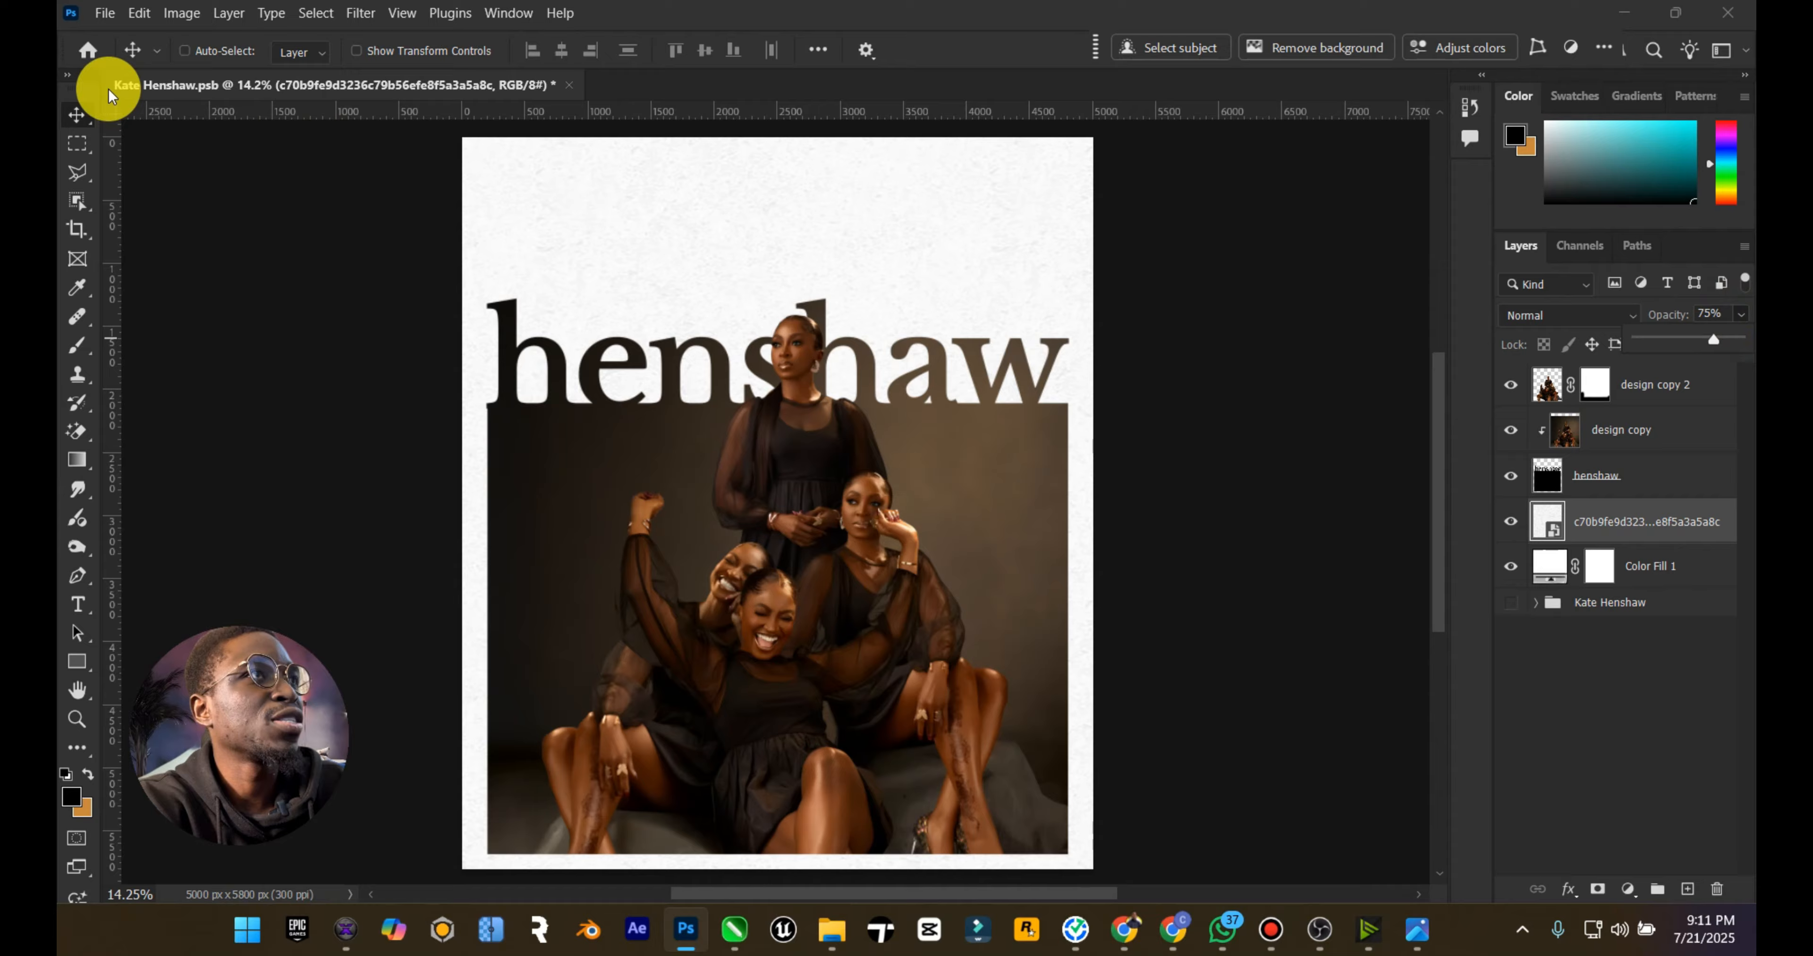
Step: Recolor Color Fill 1 to a pale warm cream, comparing it with the Static reference poster's paper tone
left_click(1422, 936)
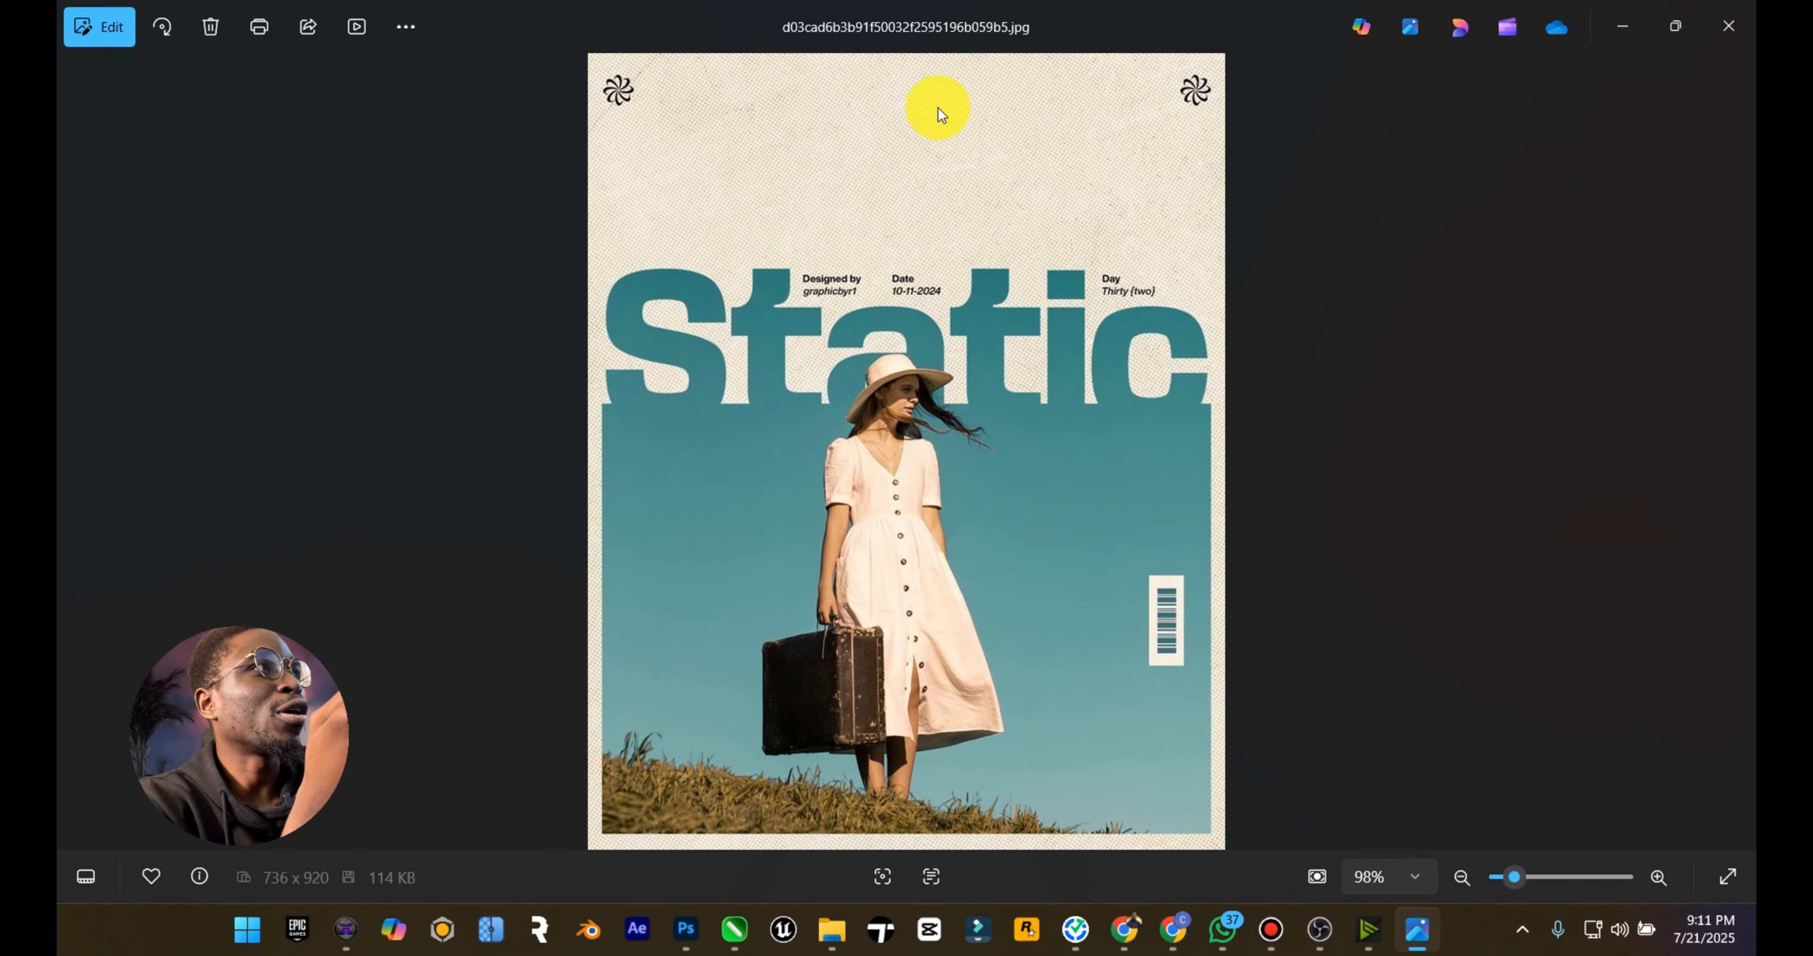
left_click(1625, 27)
double_click(1549, 566)
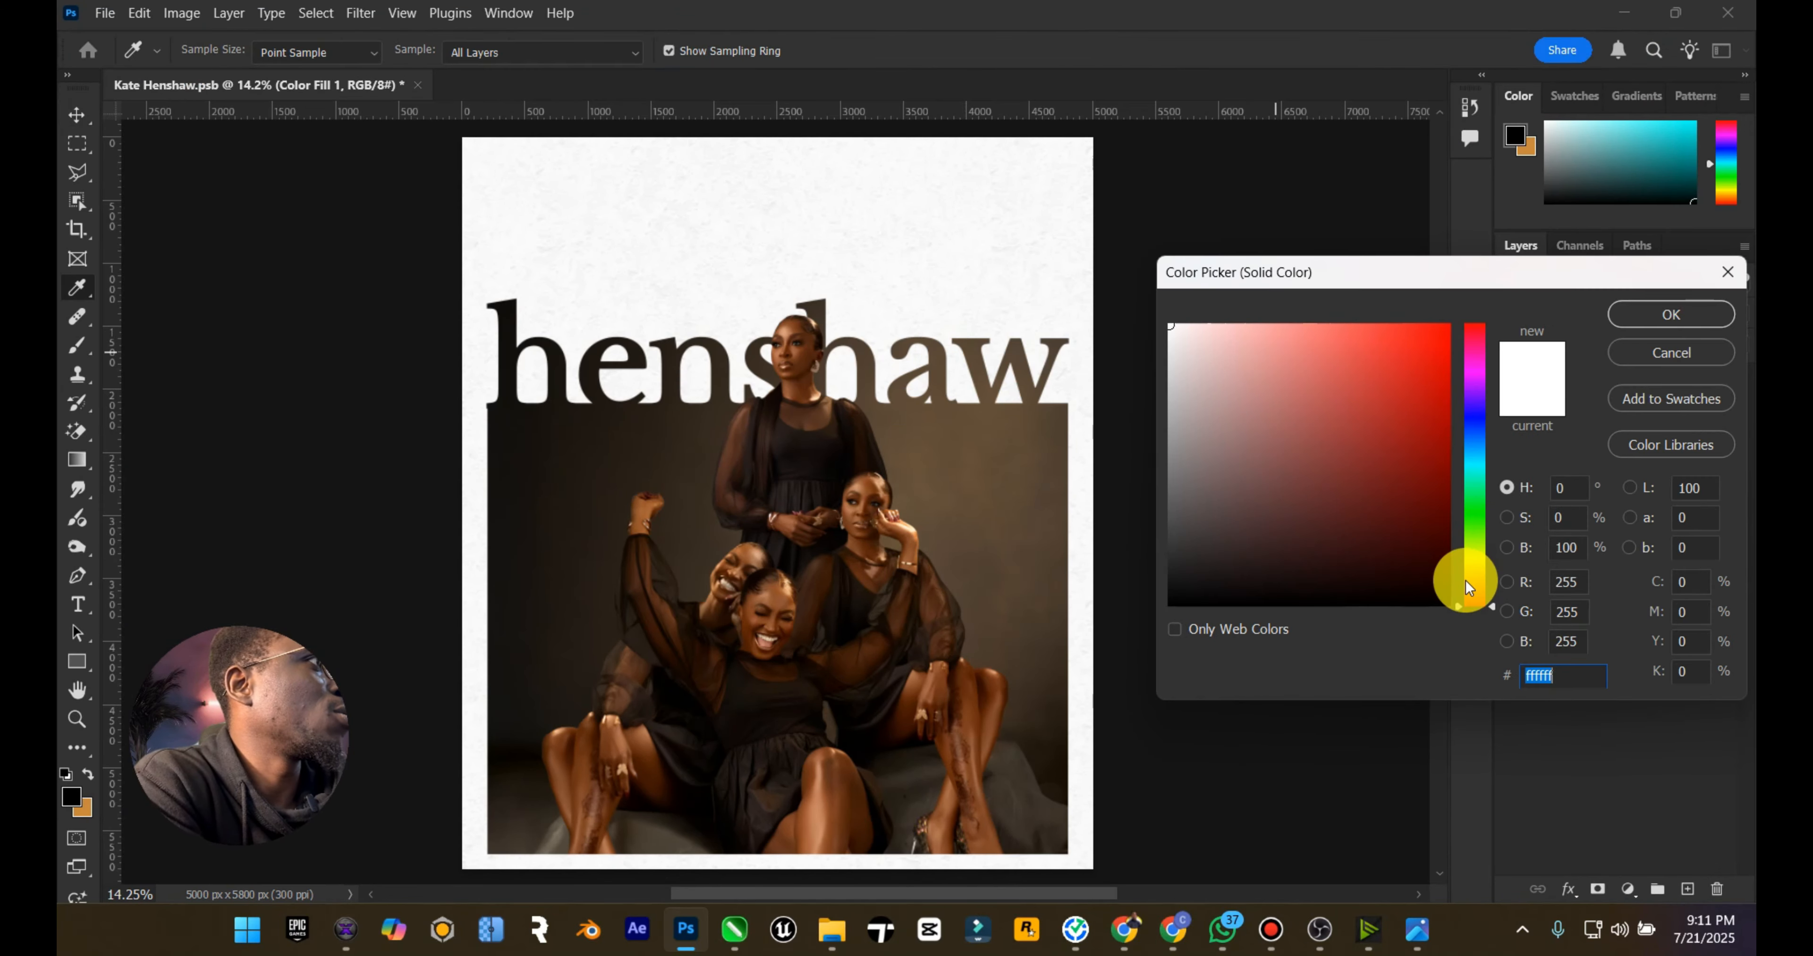
left_click_drag(1466, 579, 1478, 566)
left_click(1113, 247)
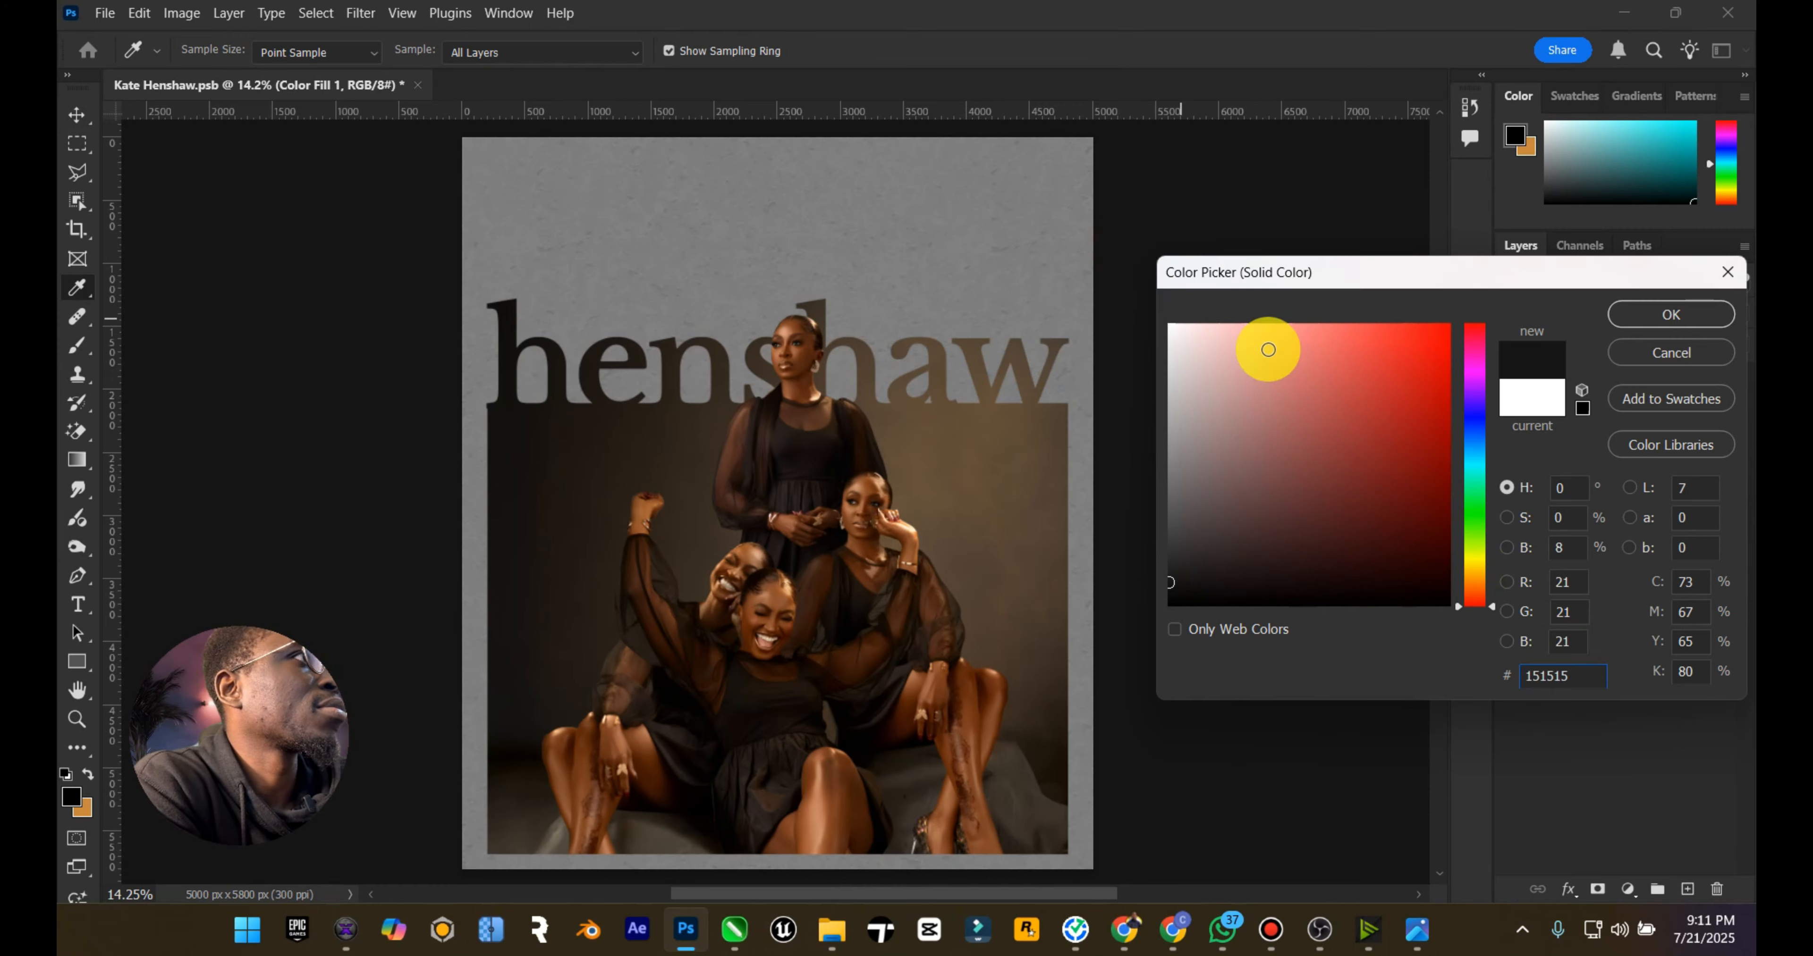
left_click_drag(1228, 325, 1198, 322)
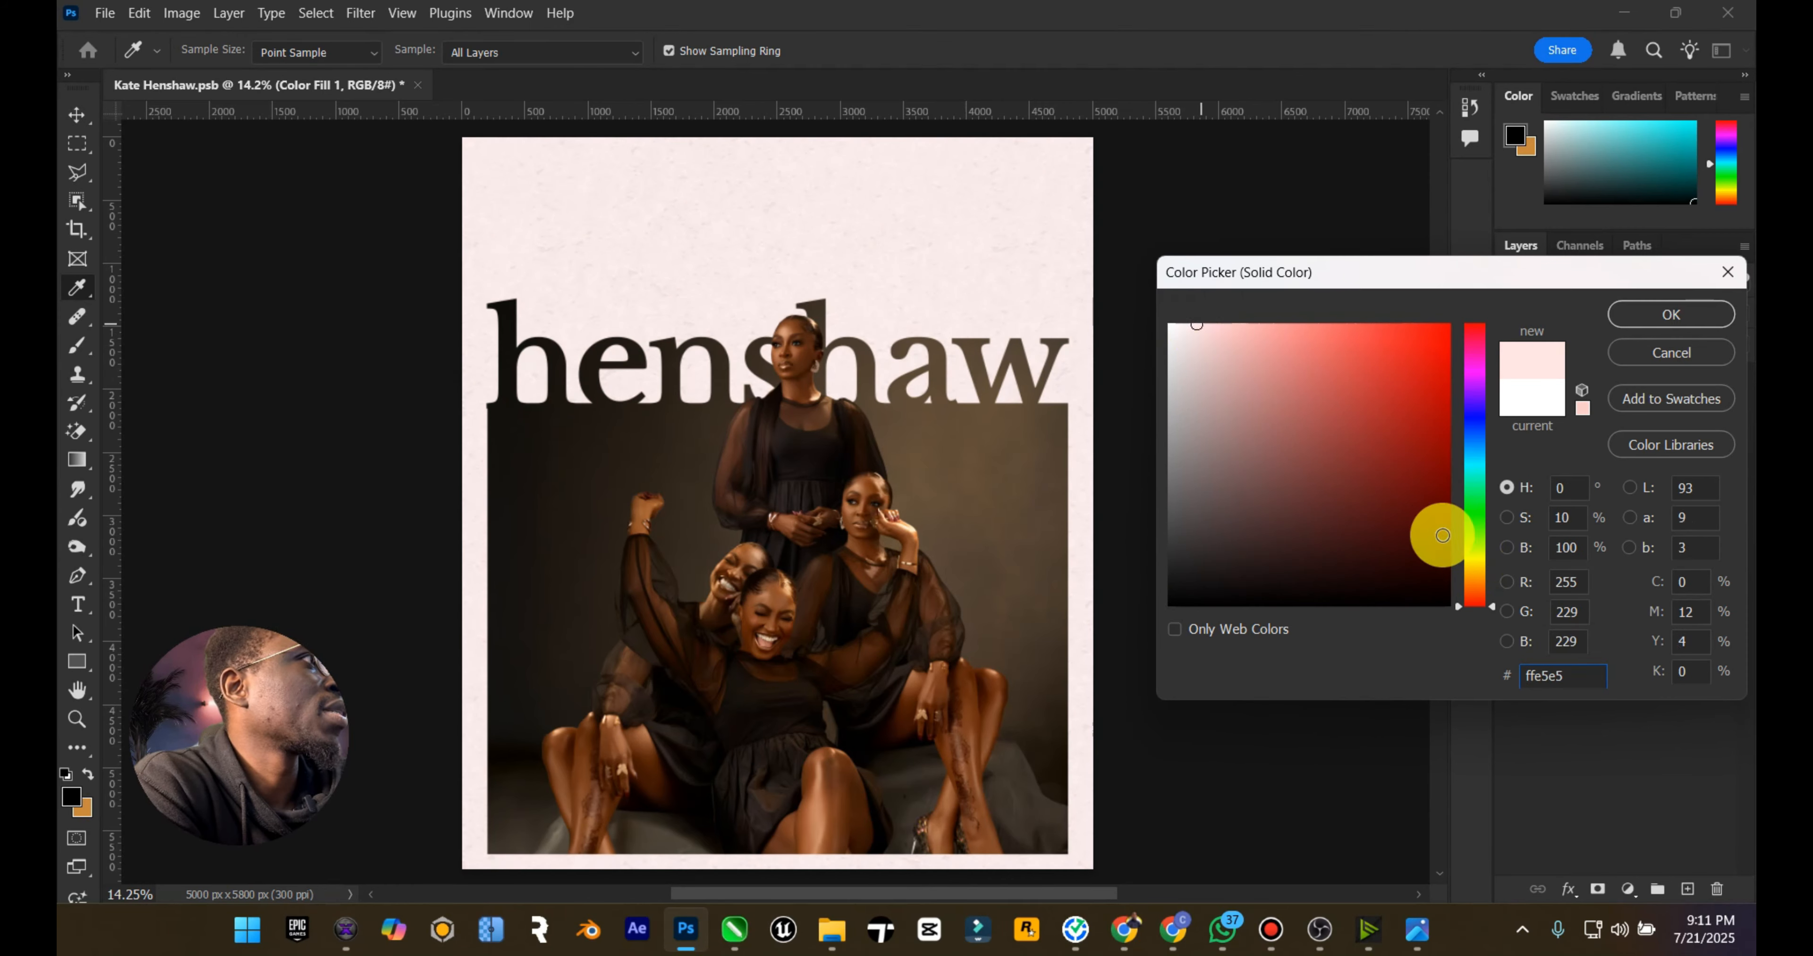
left_click(1475, 560)
left_click_drag(1477, 562, 1477, 566)
mouse_move(1266, 356)
left_mouse_down()
mouse_move(1302, 331)
mouse_move(1243, 337)
left_mouse_up()
left_click(1417, 930)
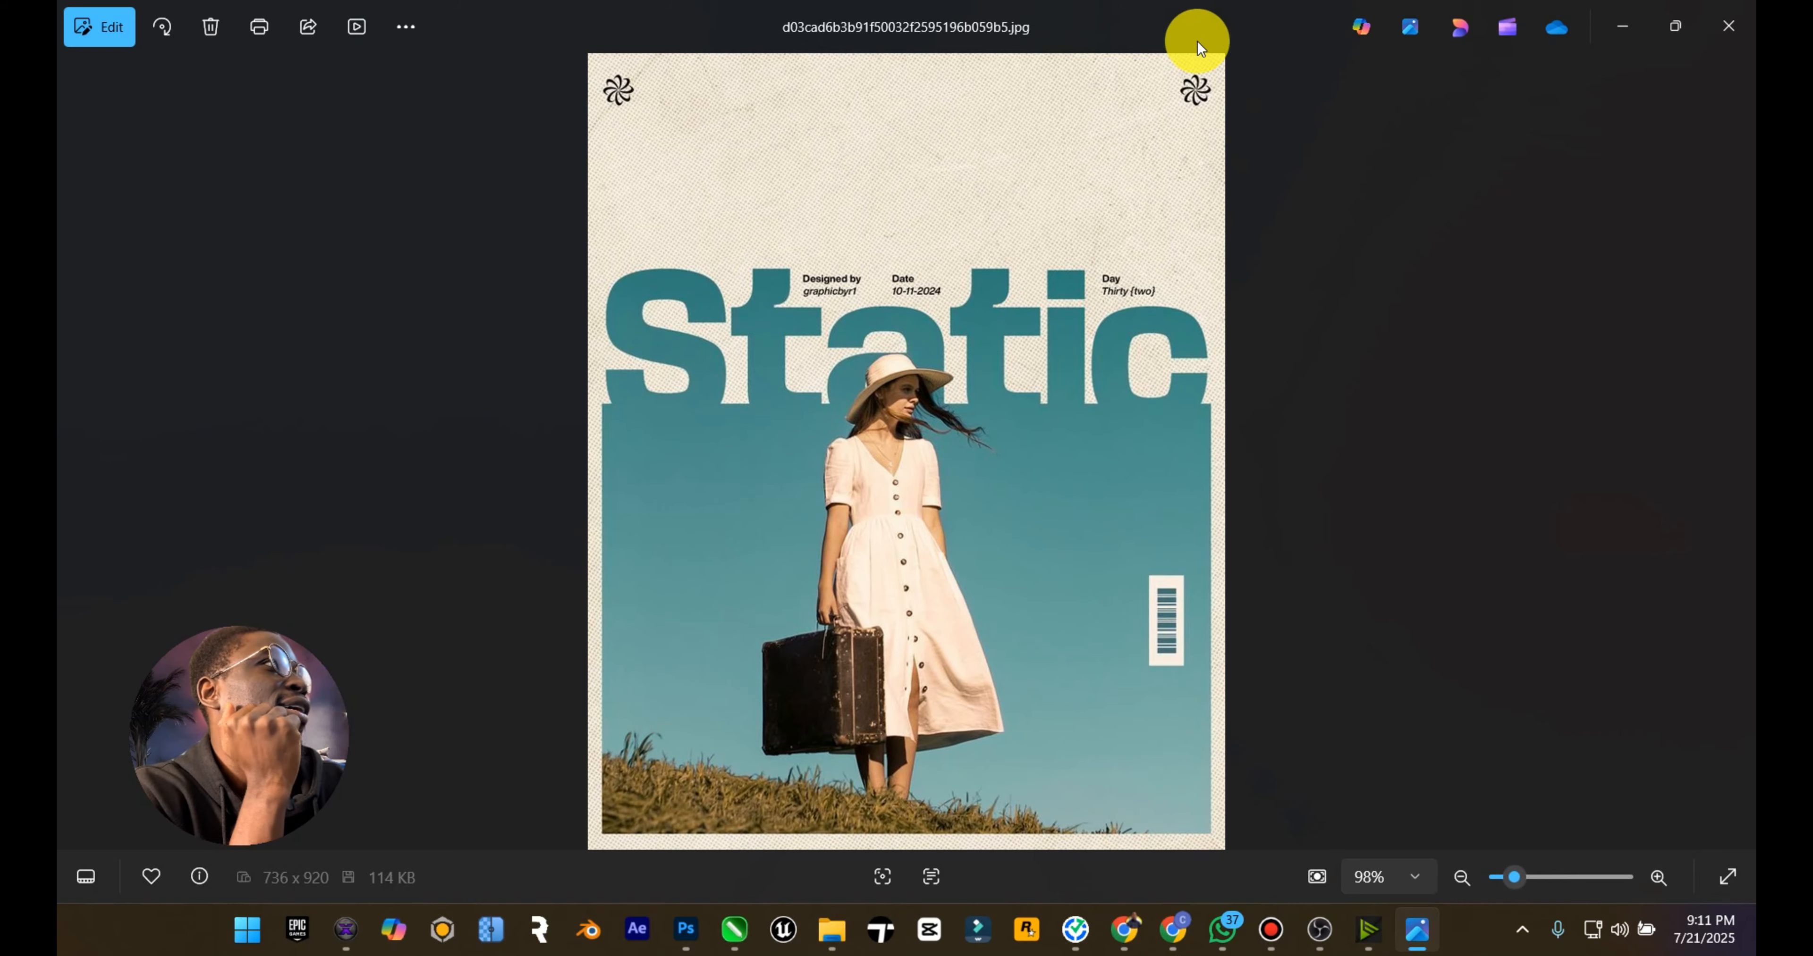
left_click(1627, 23)
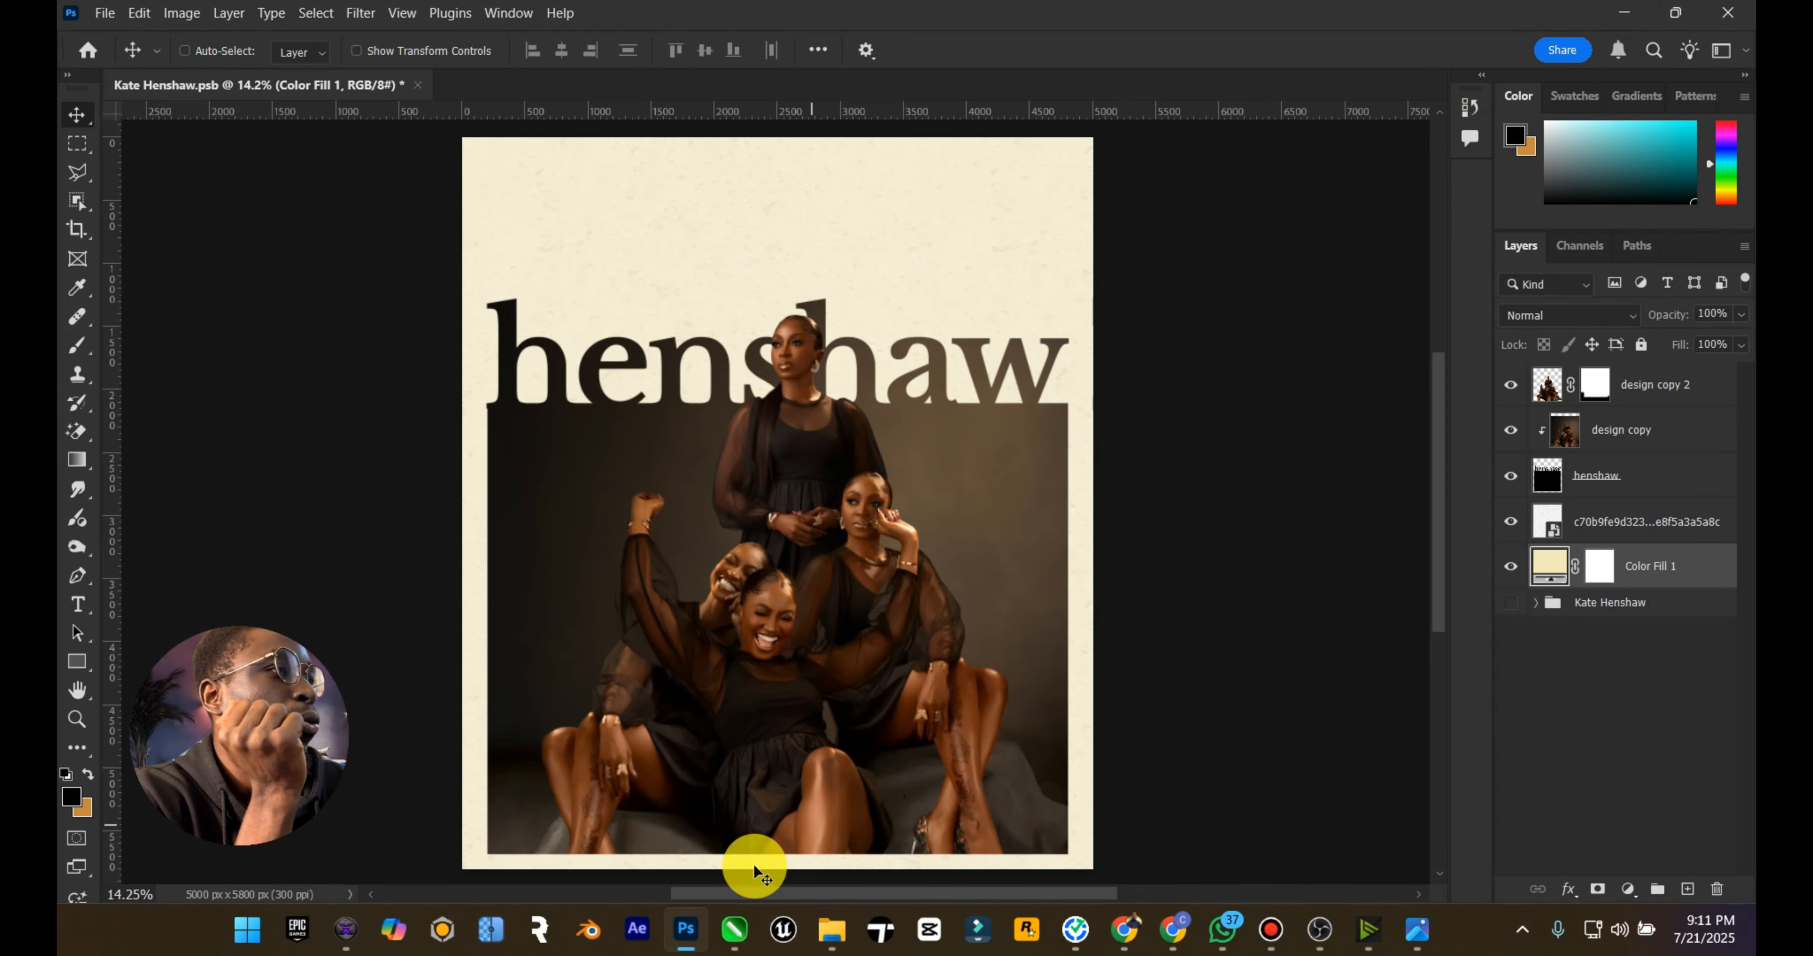
Step: Place the Elzenitho Brand logo from the file explorer and shrink it into the poster's upper-right corner
mouse_move(830, 929)
left_click(950, 816)
left_click_drag(794, 523, 922, 251)
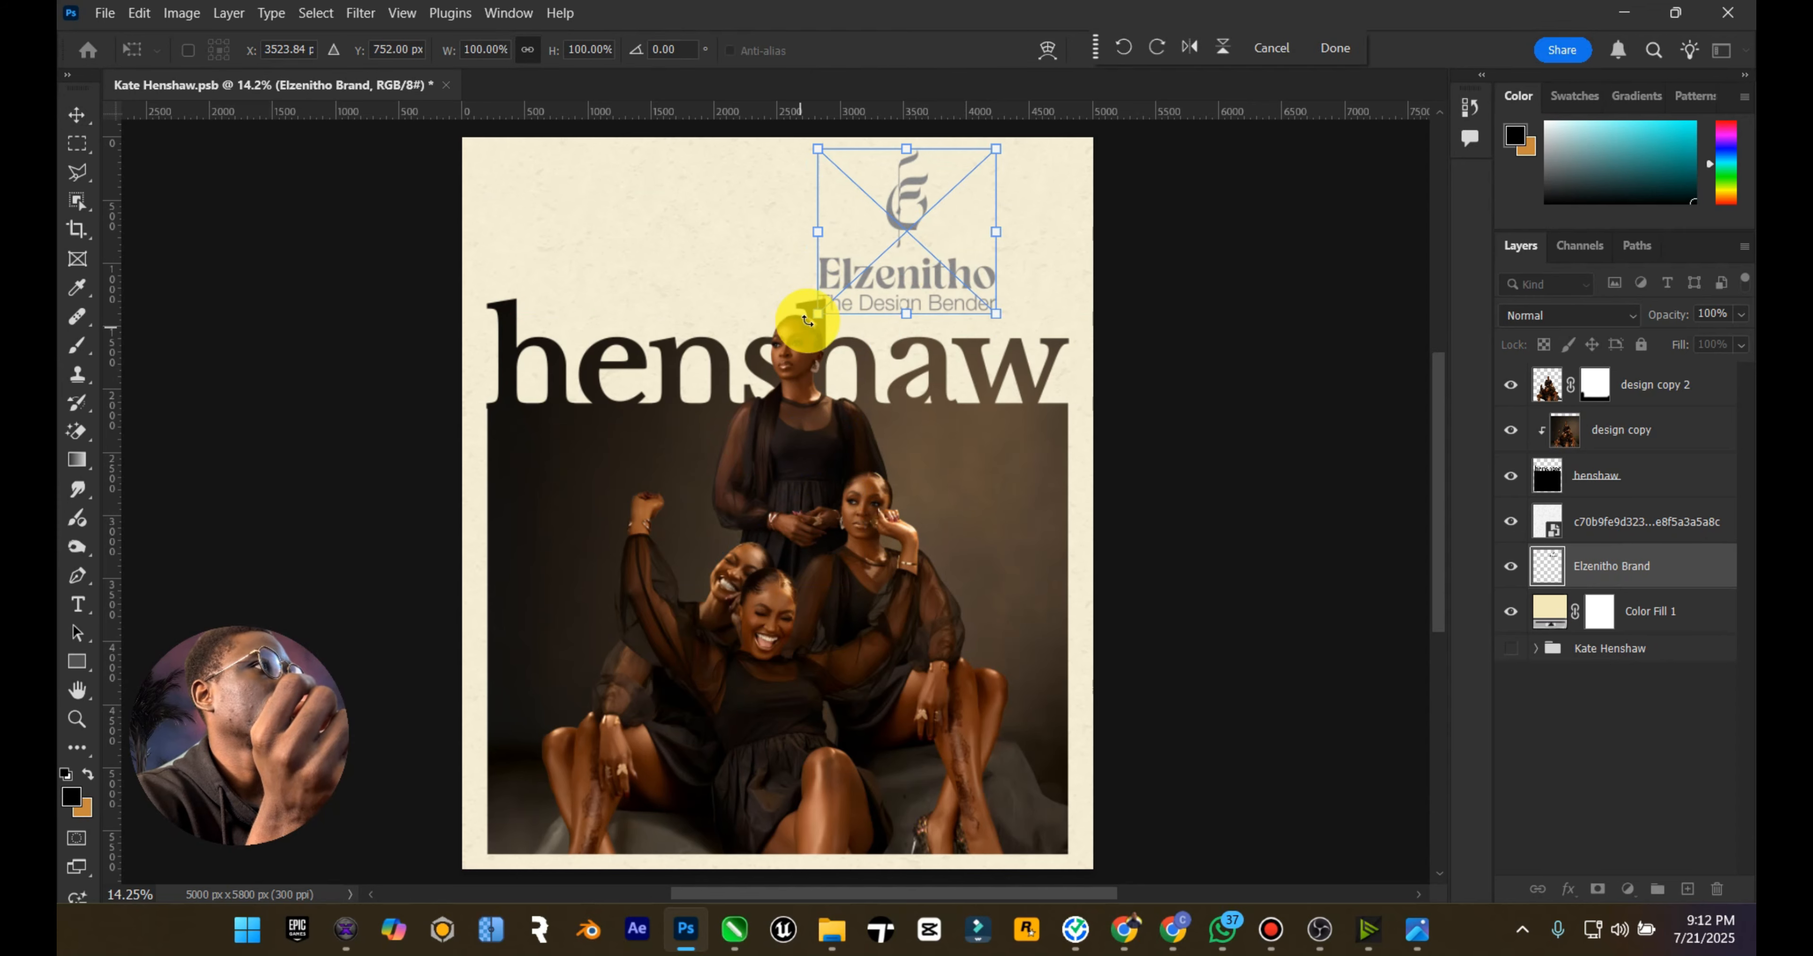
left_click_drag(813, 317, 1041, 183)
key("Return")
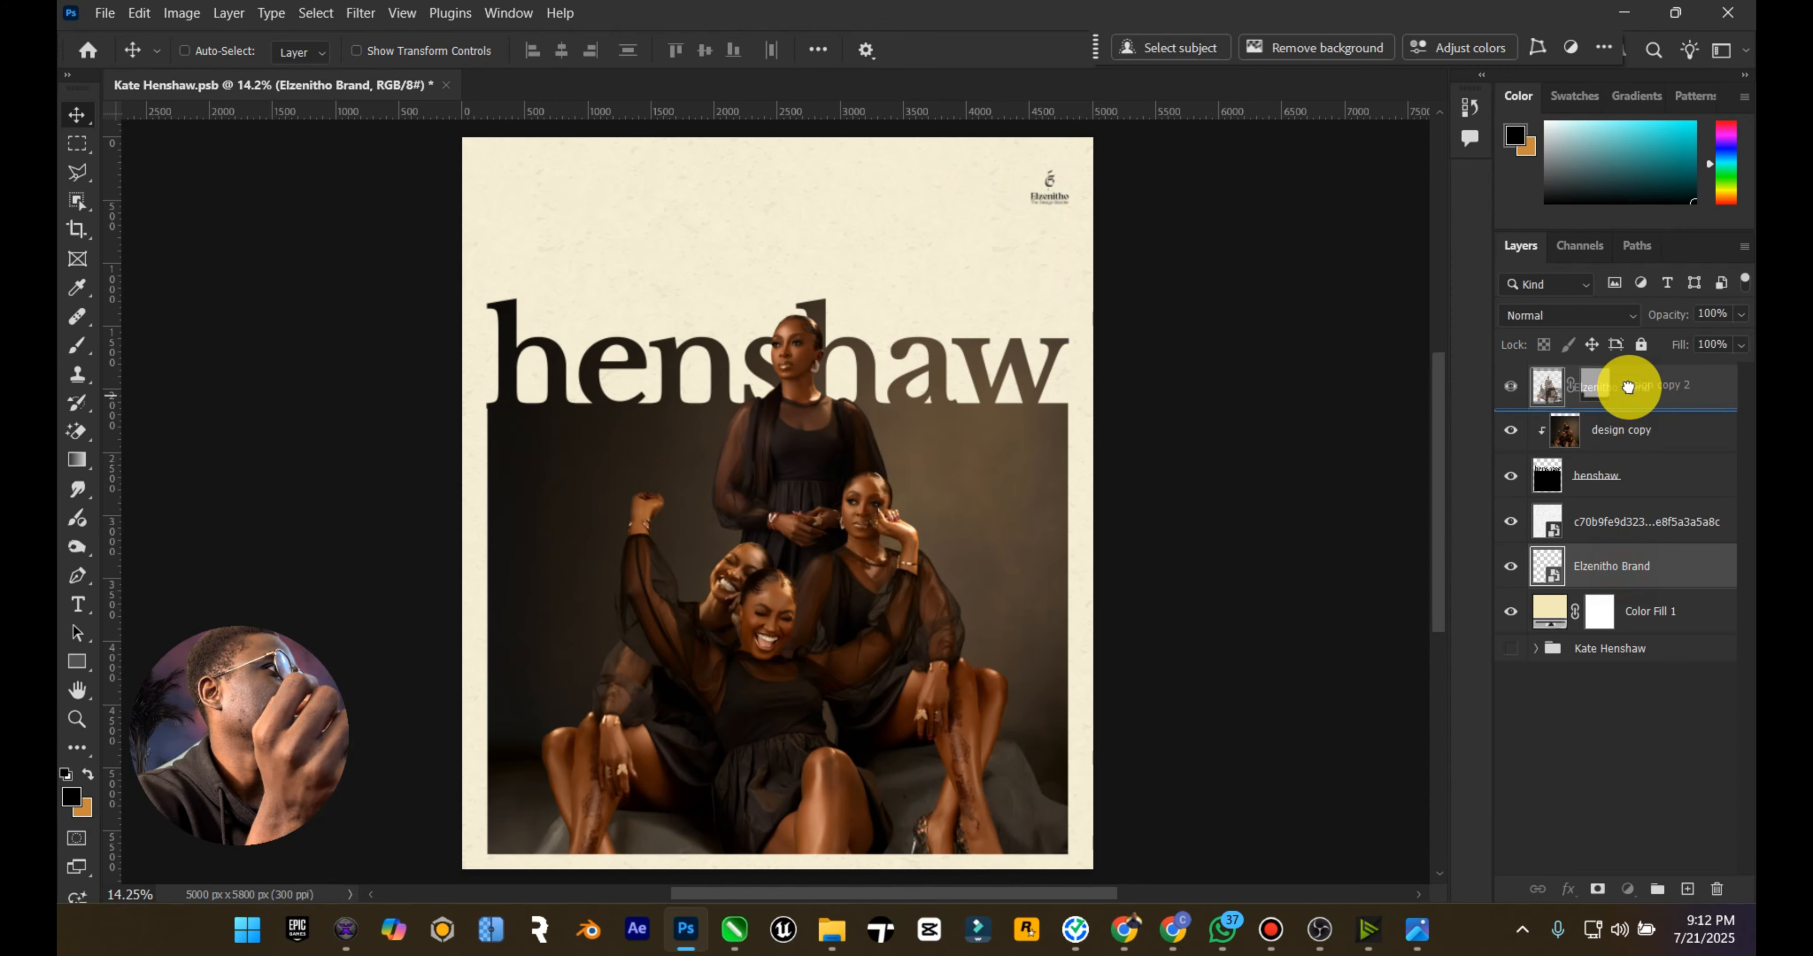
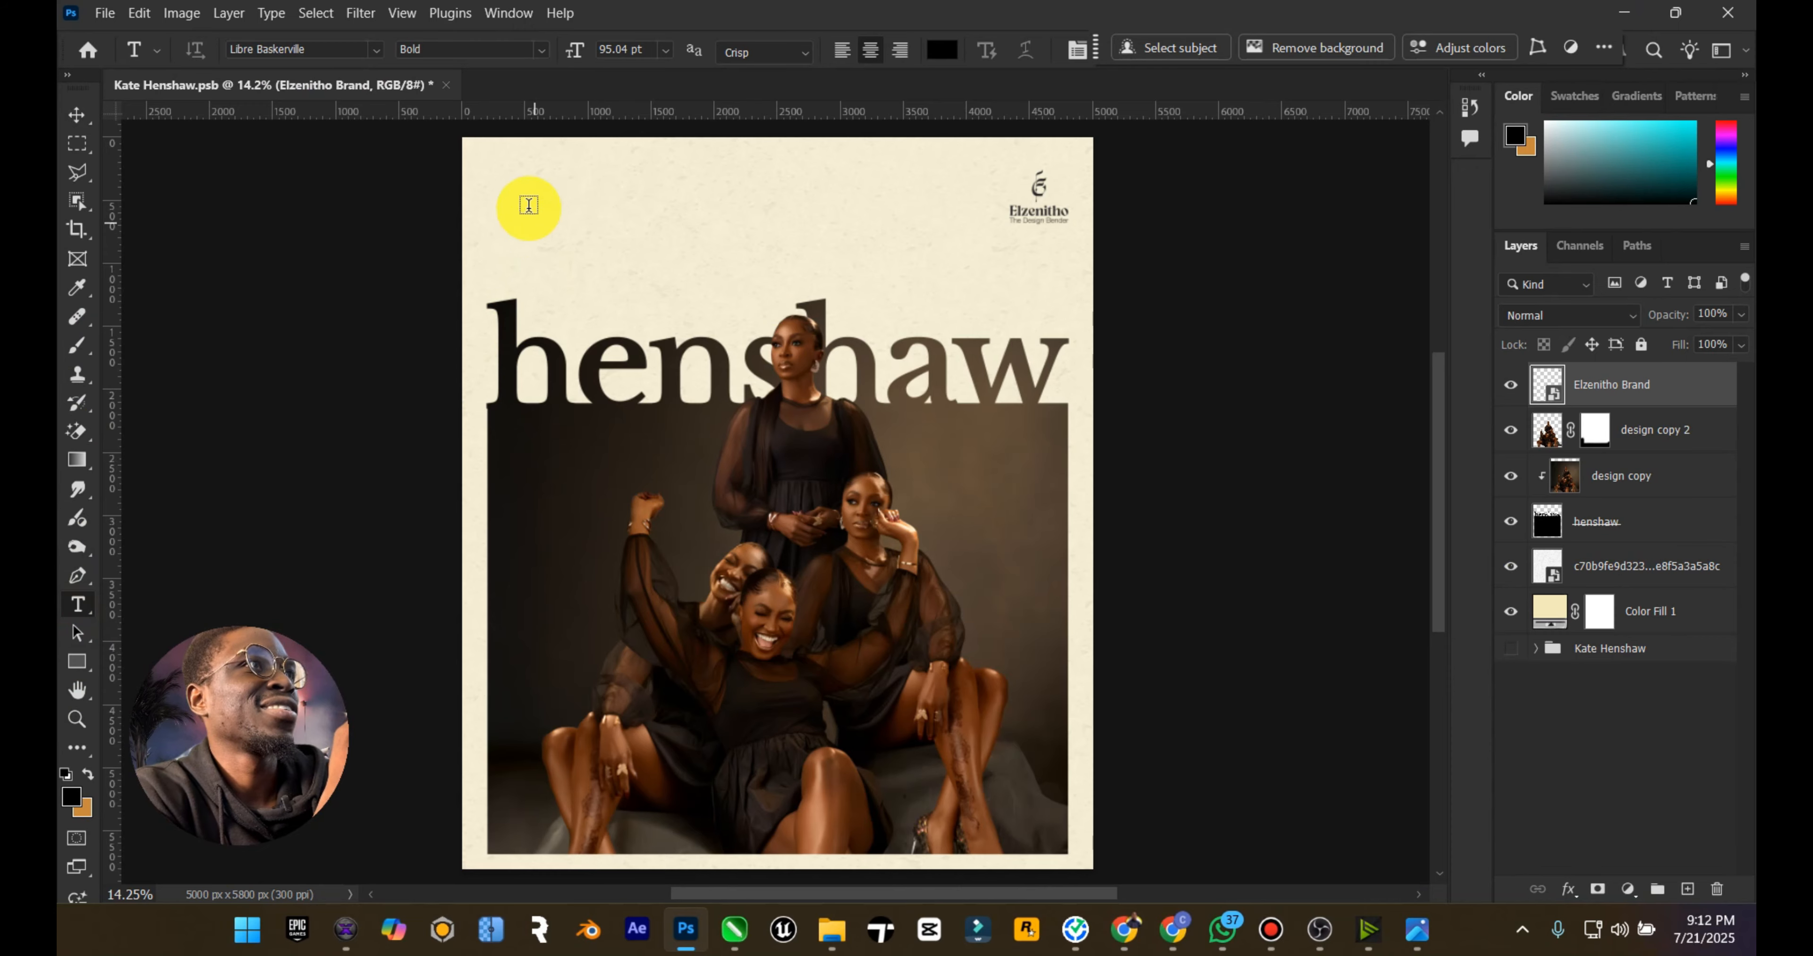
Step: Add a text box above the henshaw title and fill it with the copied Kate Henshaw biography paragraph
left_click_drag(518, 189, 893, 251)
type("Kate Henshaw,")
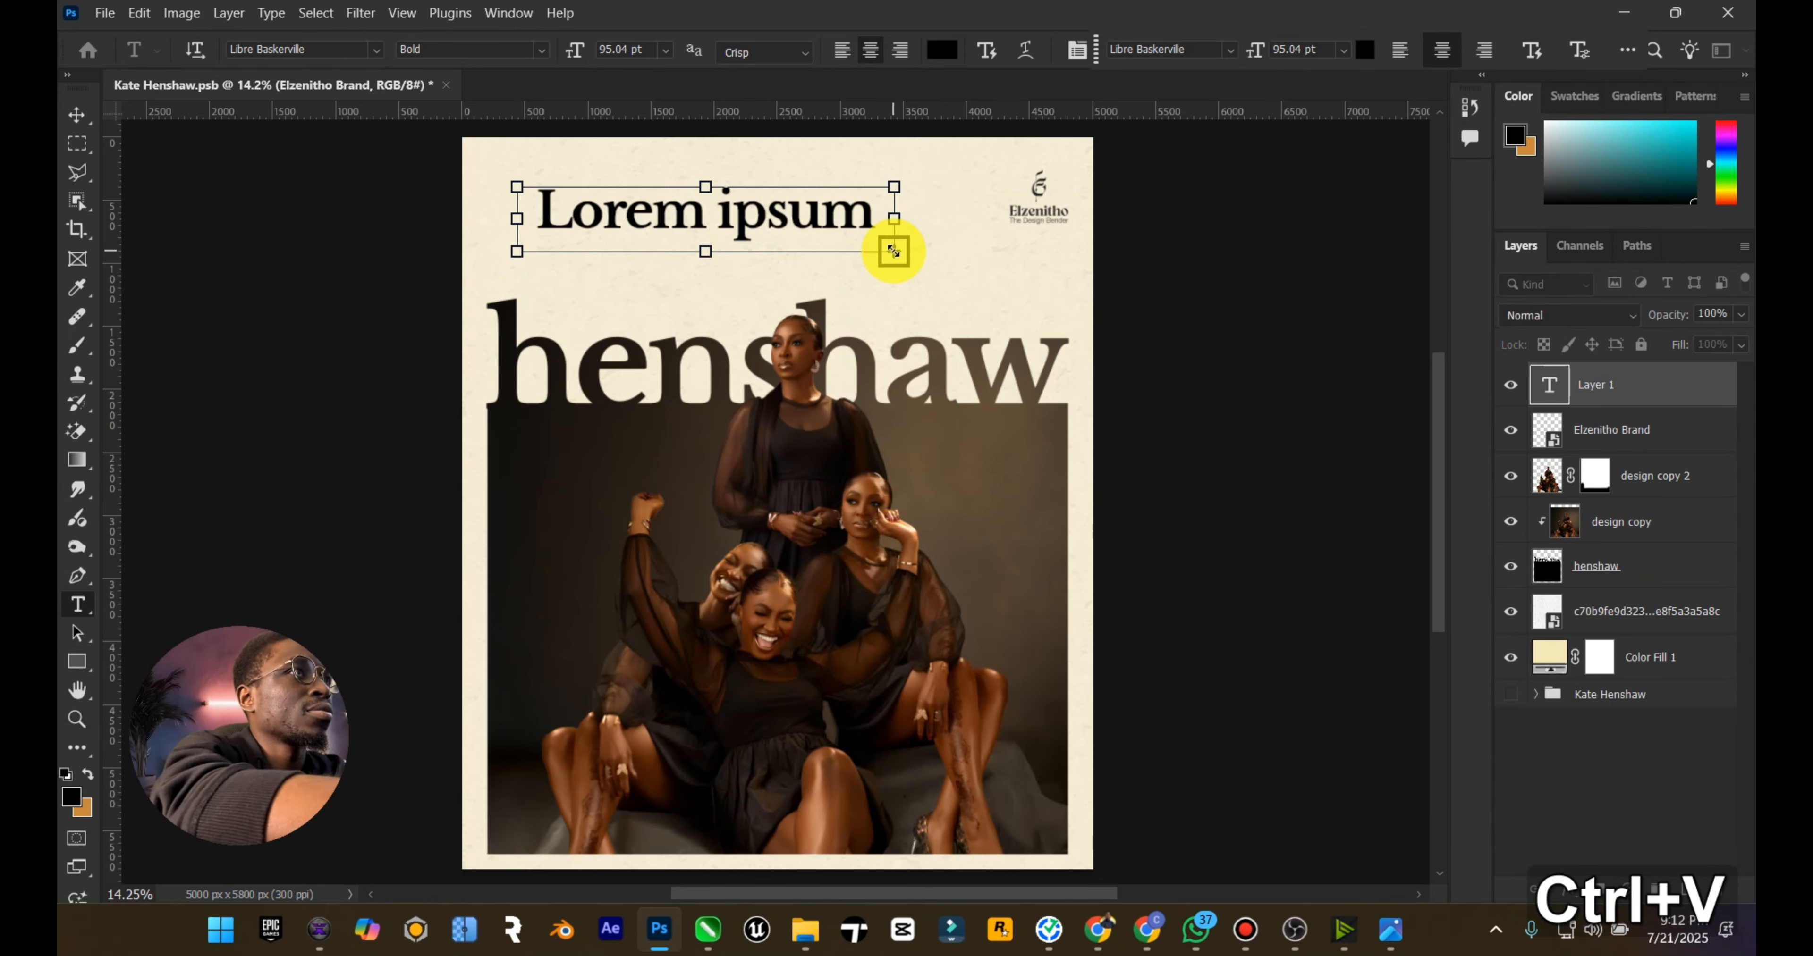
key("ctrl+a")
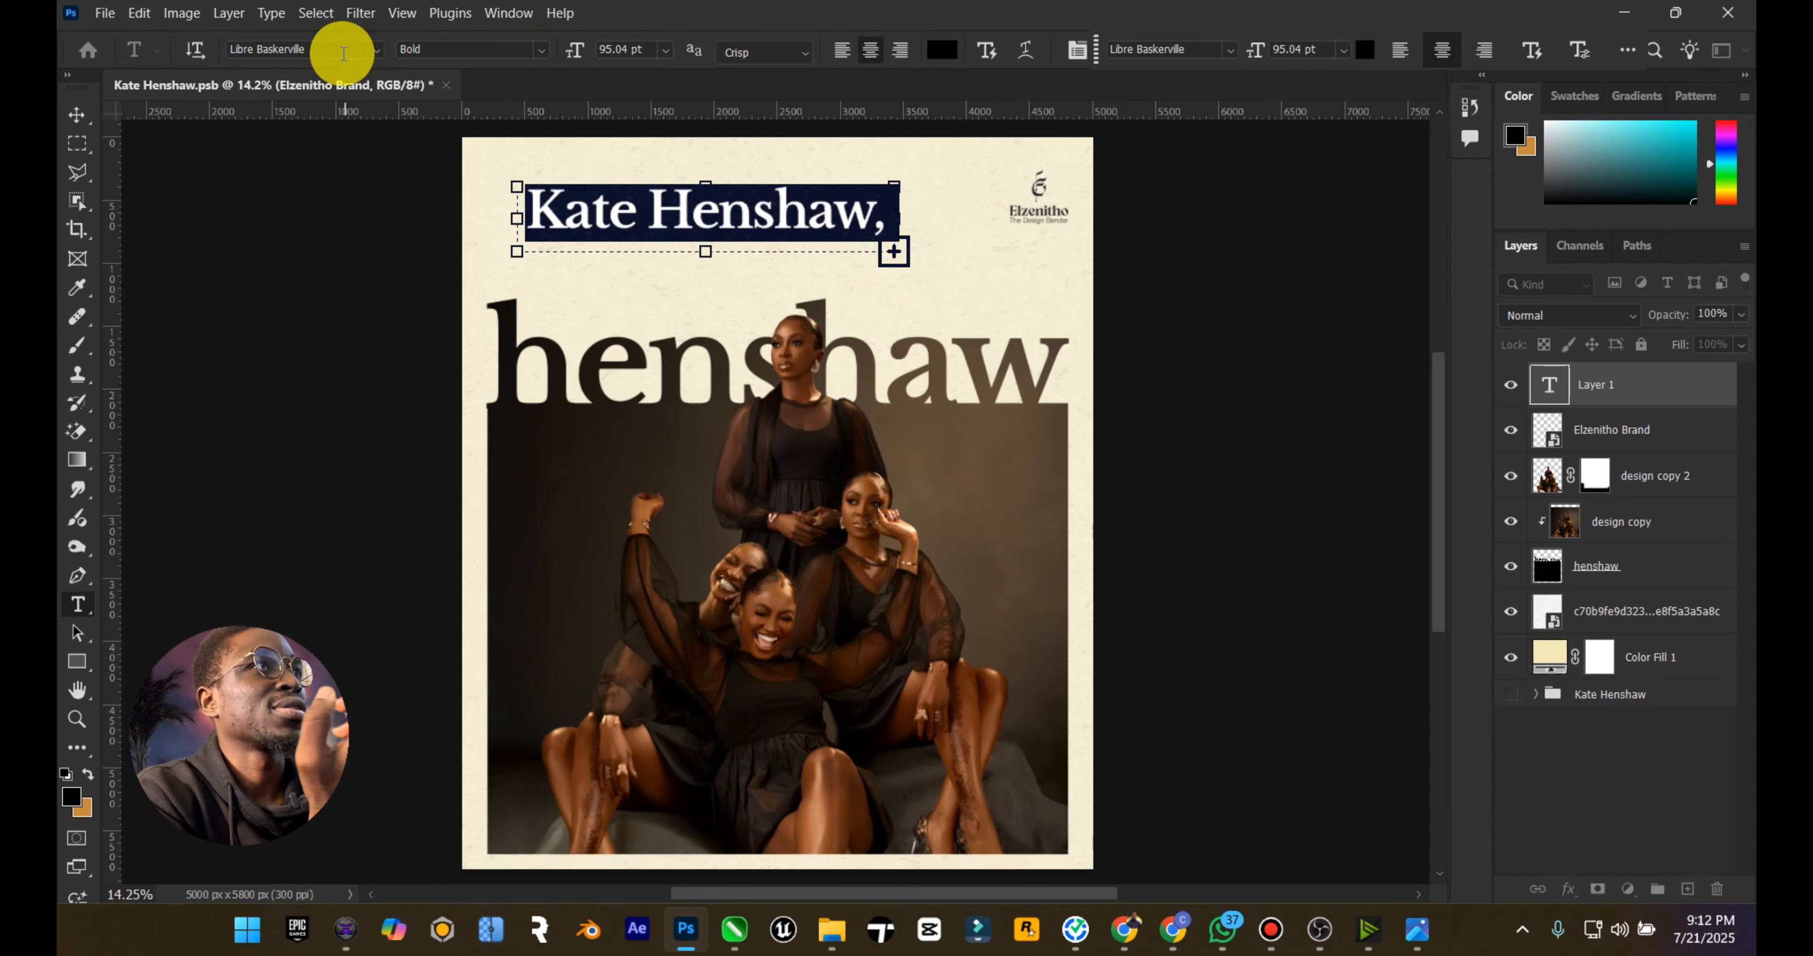
Step: Format the whole biography paragraph as Inter Medium at 18 pt with left alignment
left_click(331, 49)
type("inter")
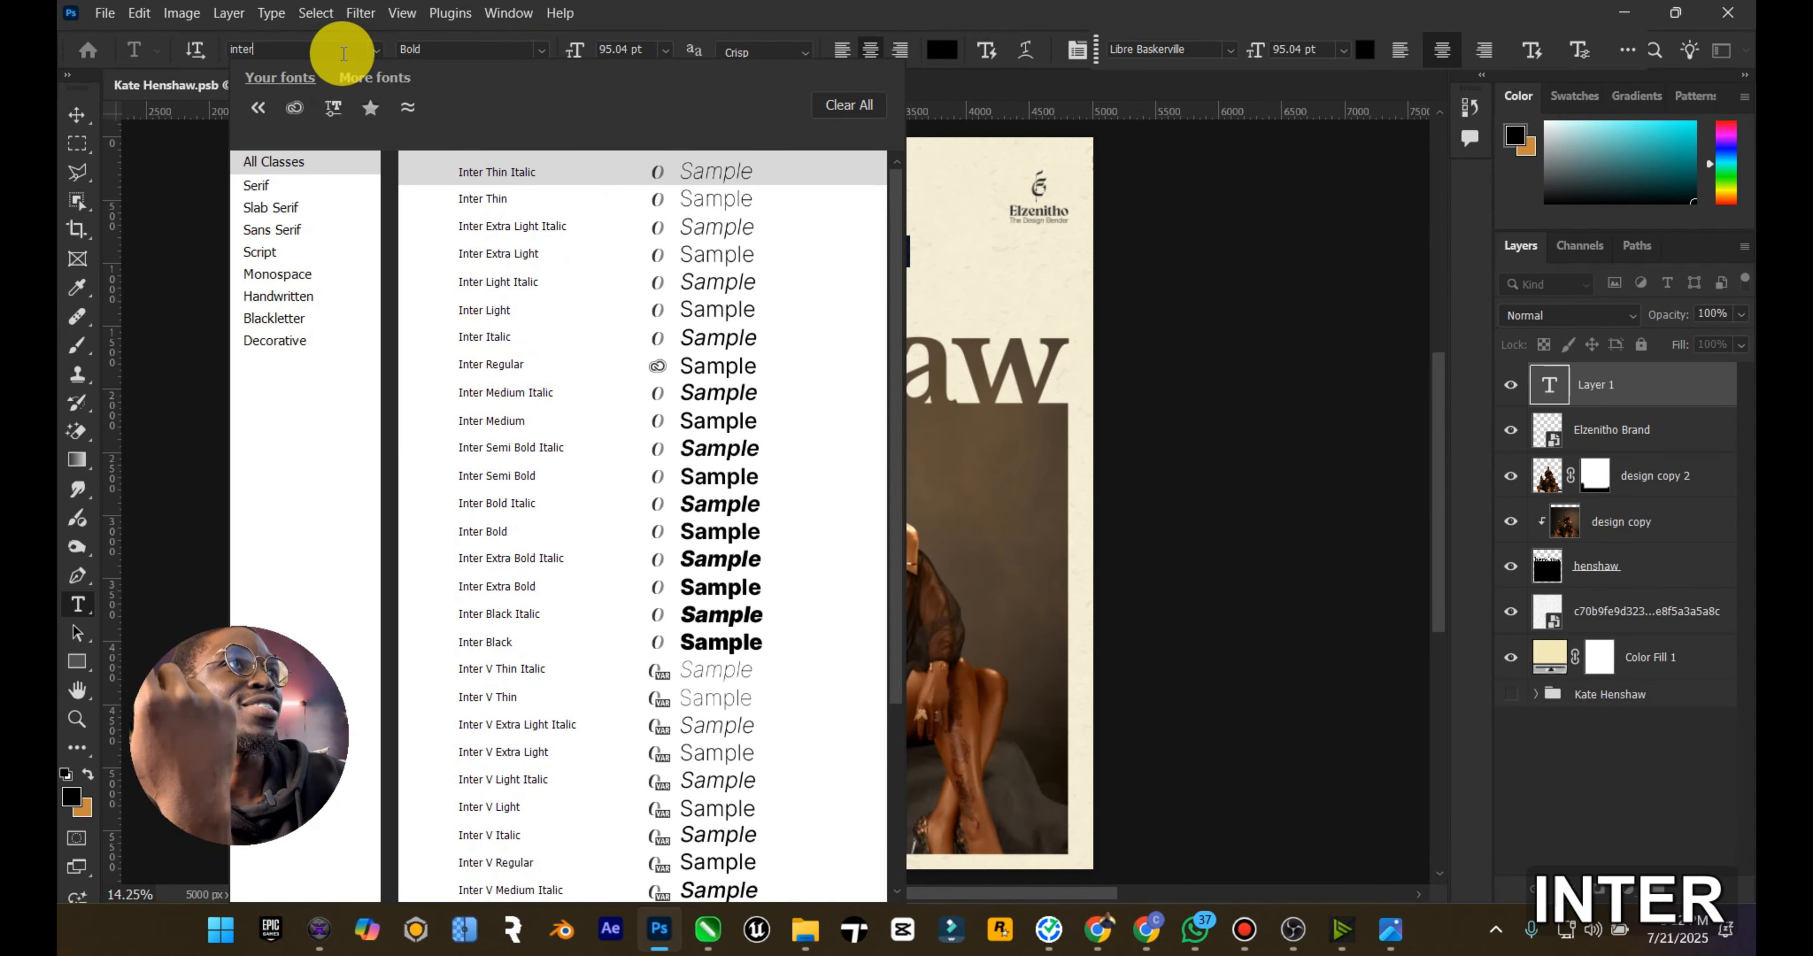
left_click(554, 424)
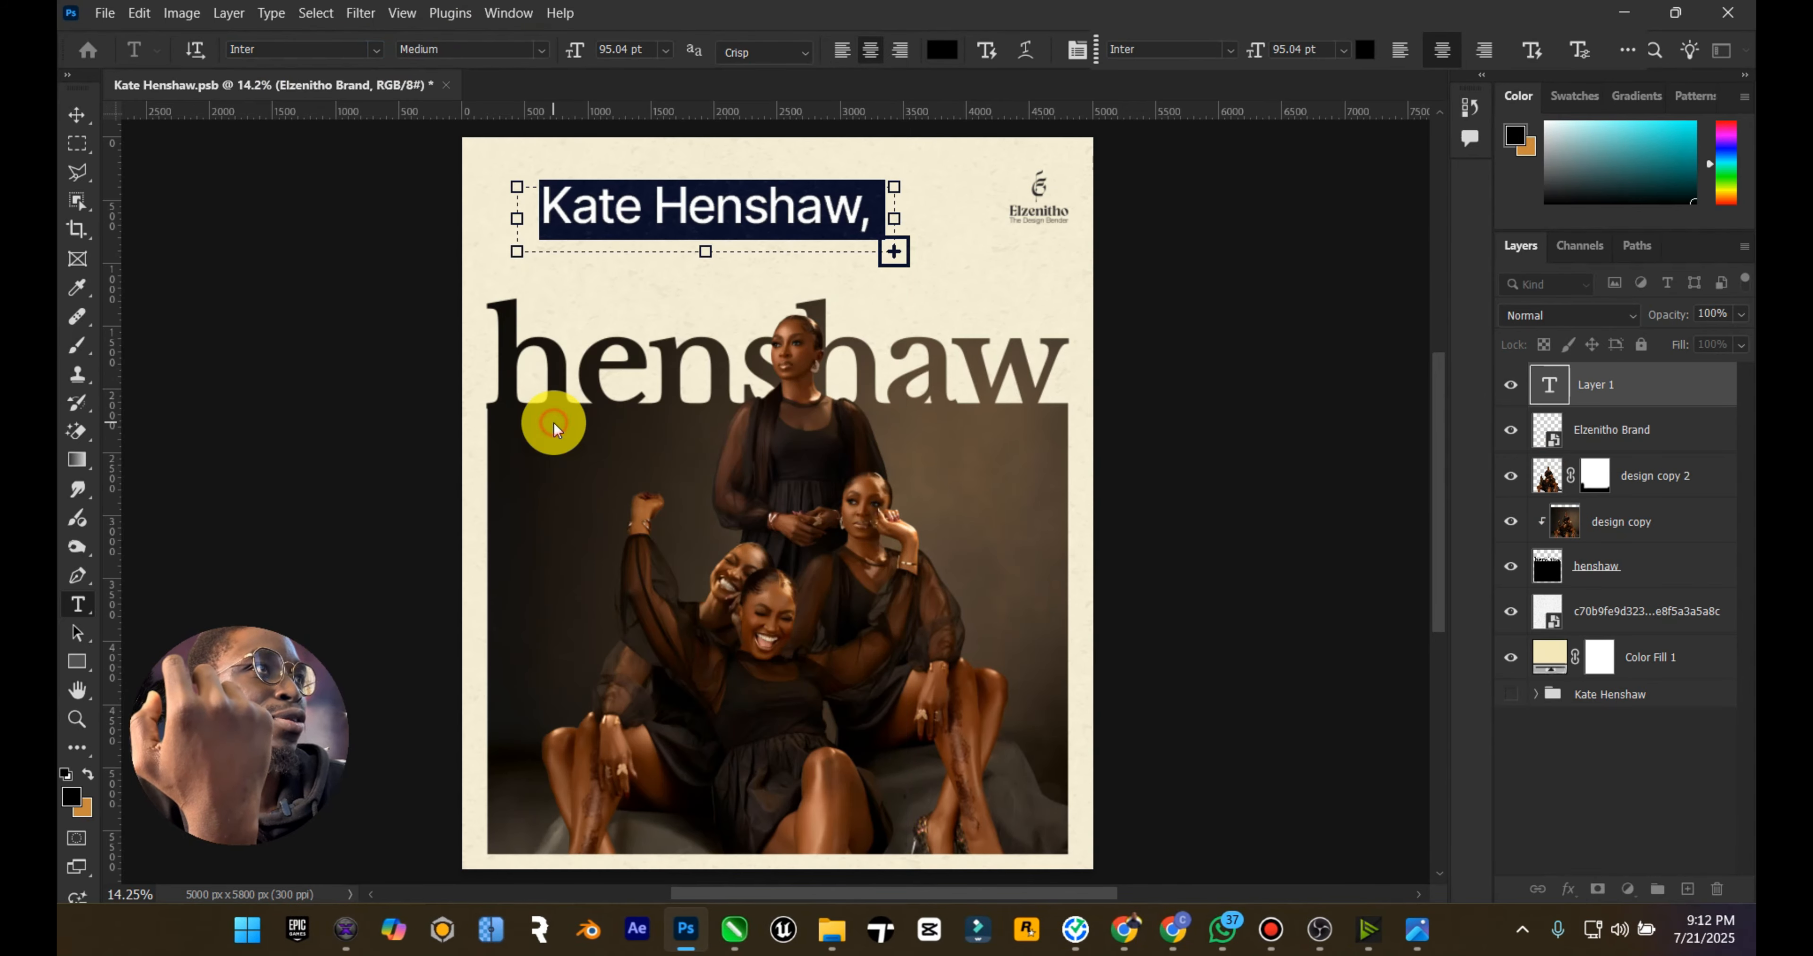
left_click(665, 50)
left_click(623, 226)
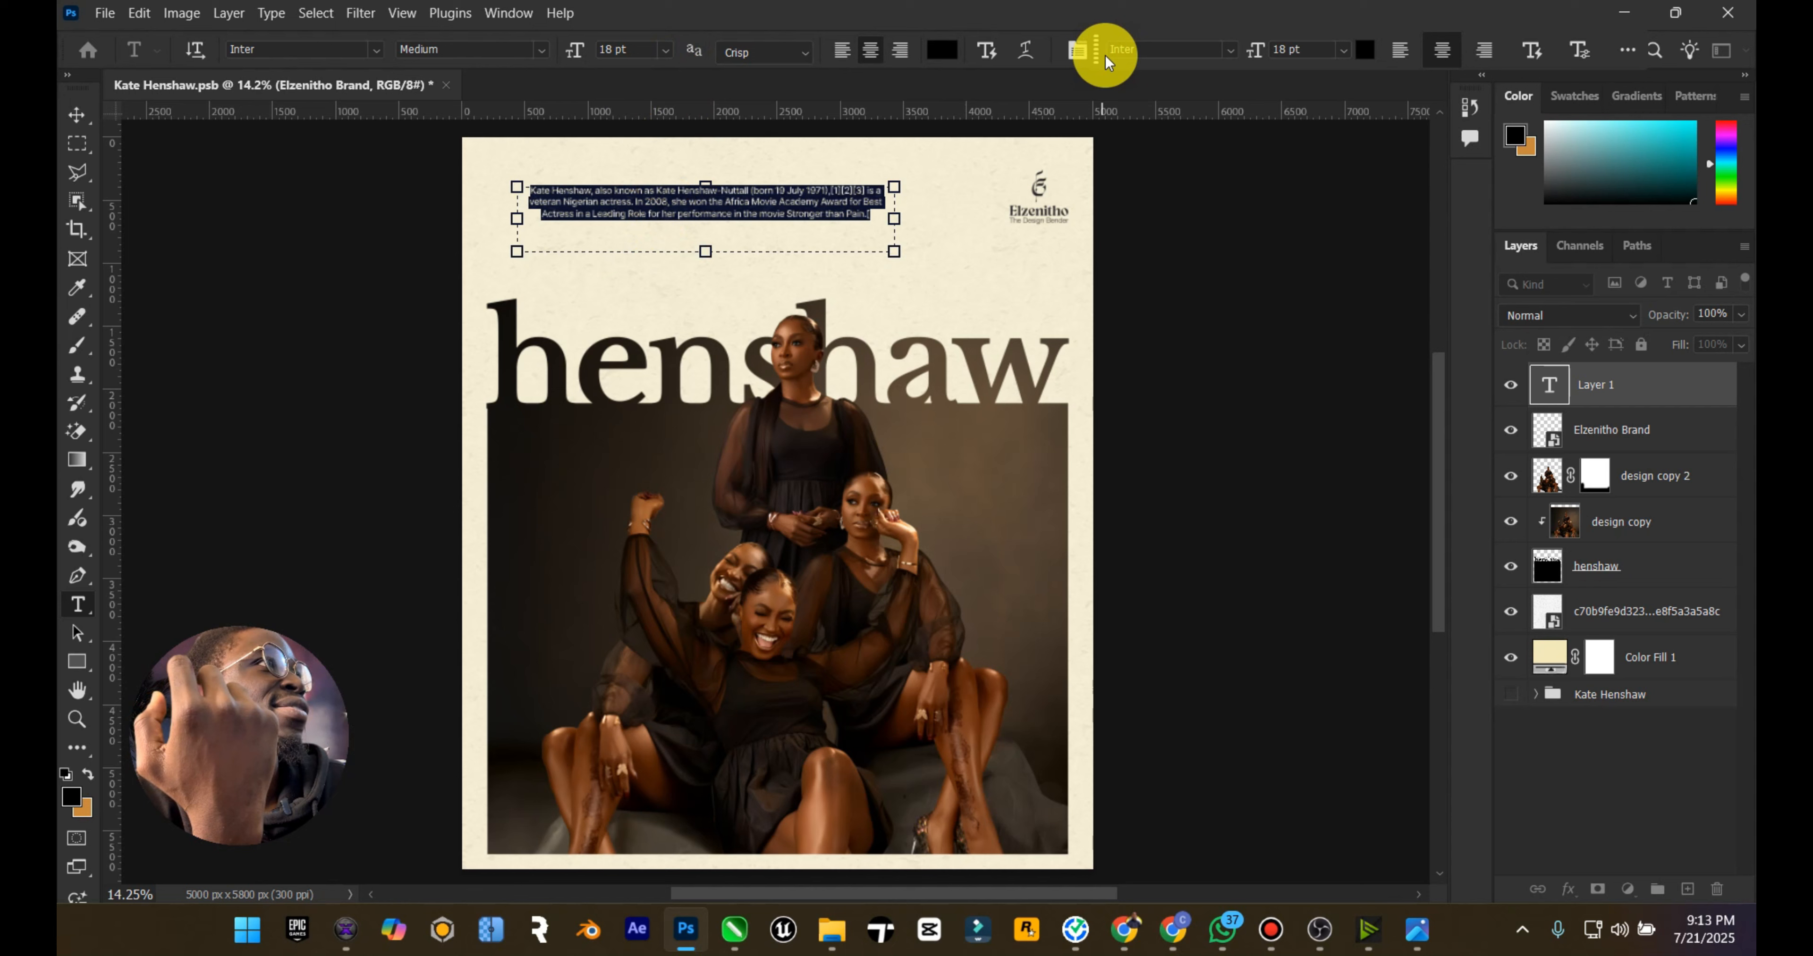
left_click(842, 50)
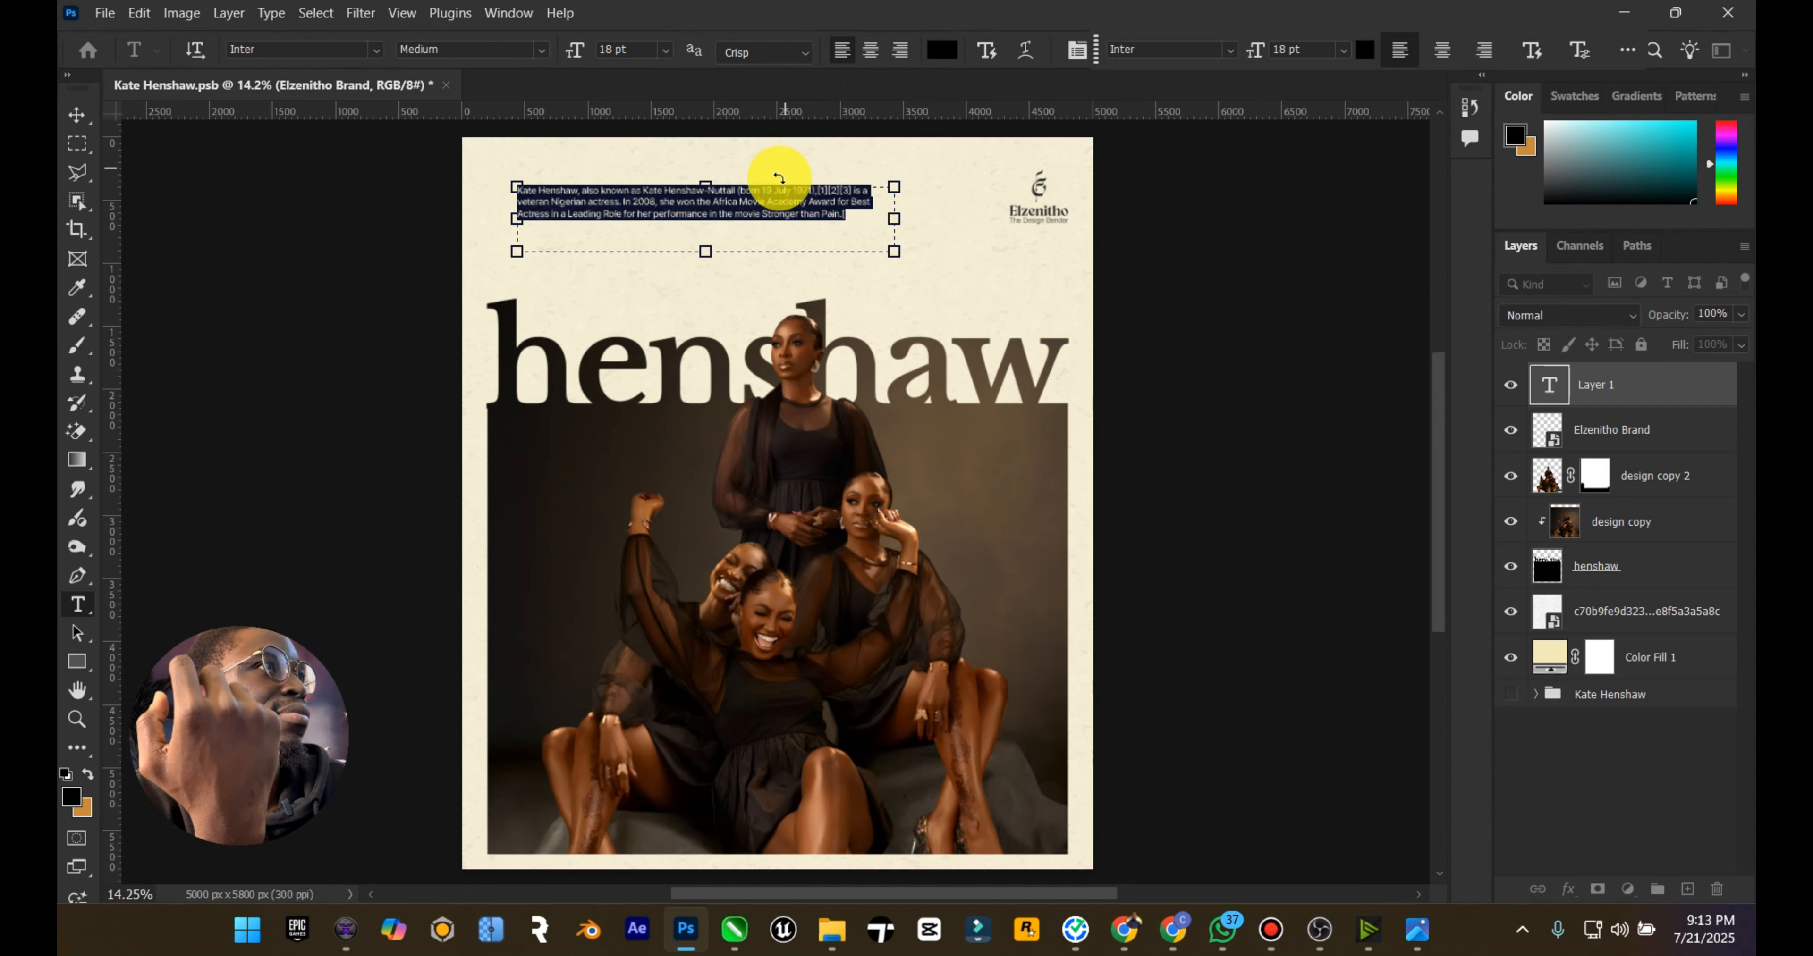
Step: Position the biography paragraph in the empty paper area between the poster's top edge and the henshaw title
mouse_move(705, 252)
left_mouse_down()
mouse_move(714, 231)
mouse_move(701, 251)
left_mouse_up()
left_click(78, 112)
right_click(1547, 559)
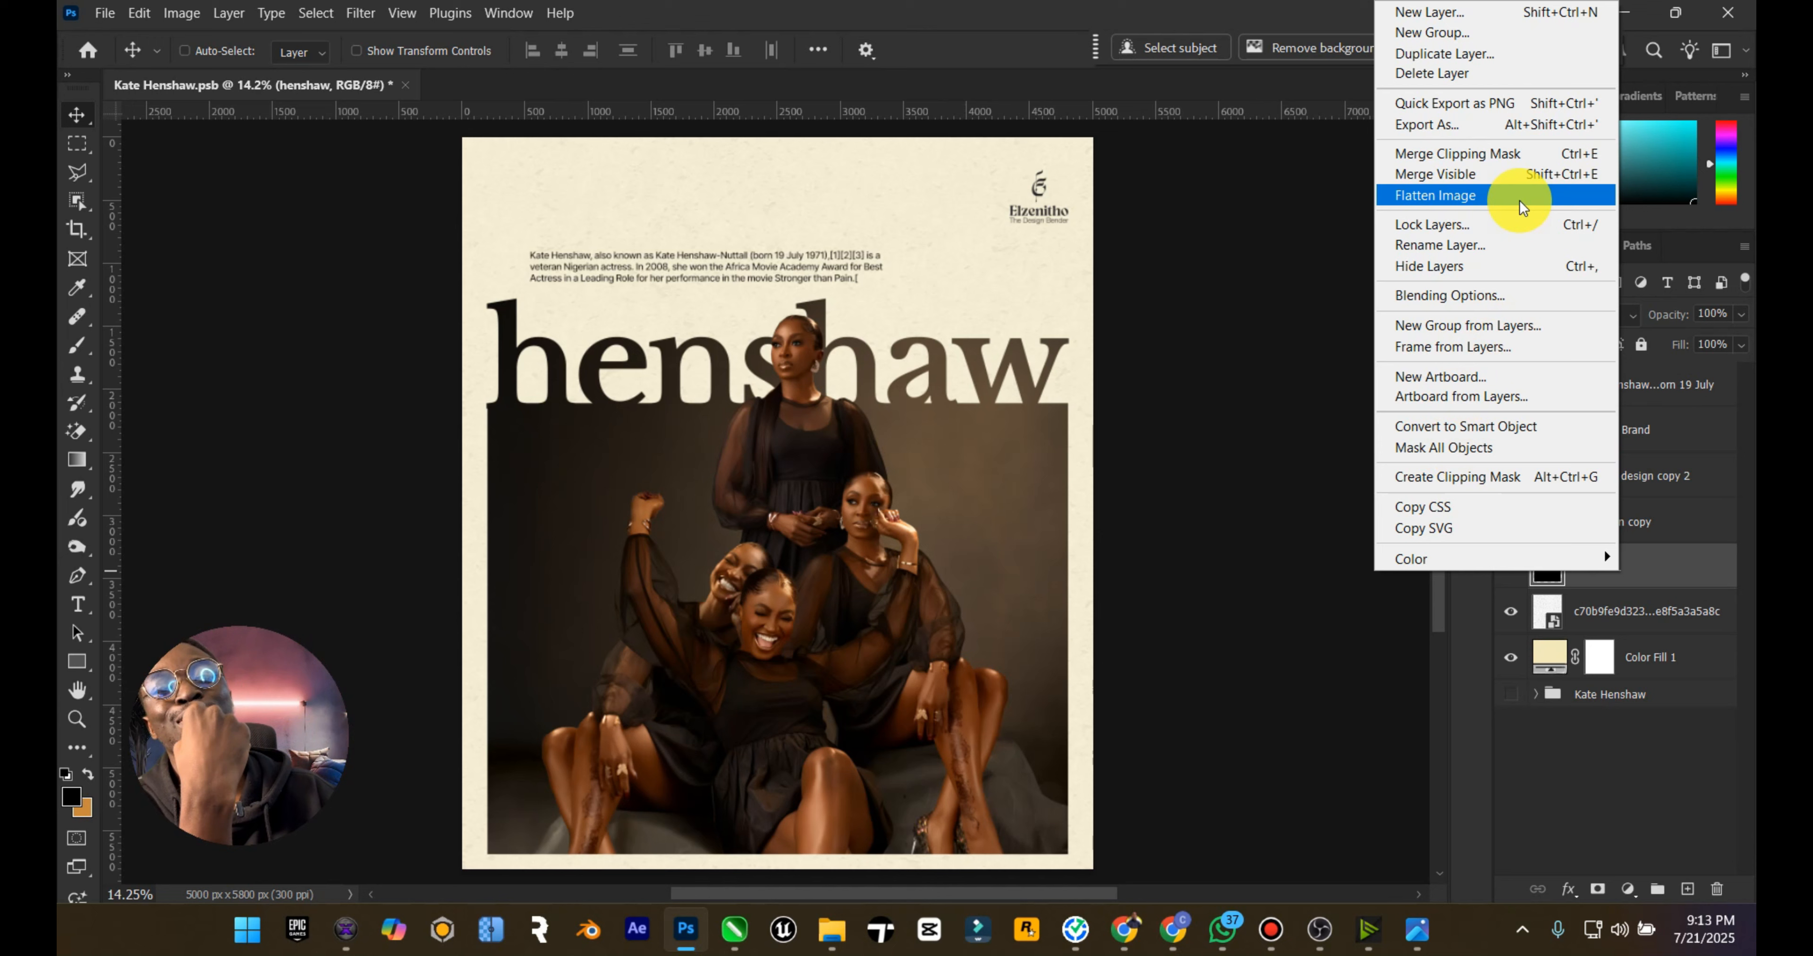
left_click(1683, 556)
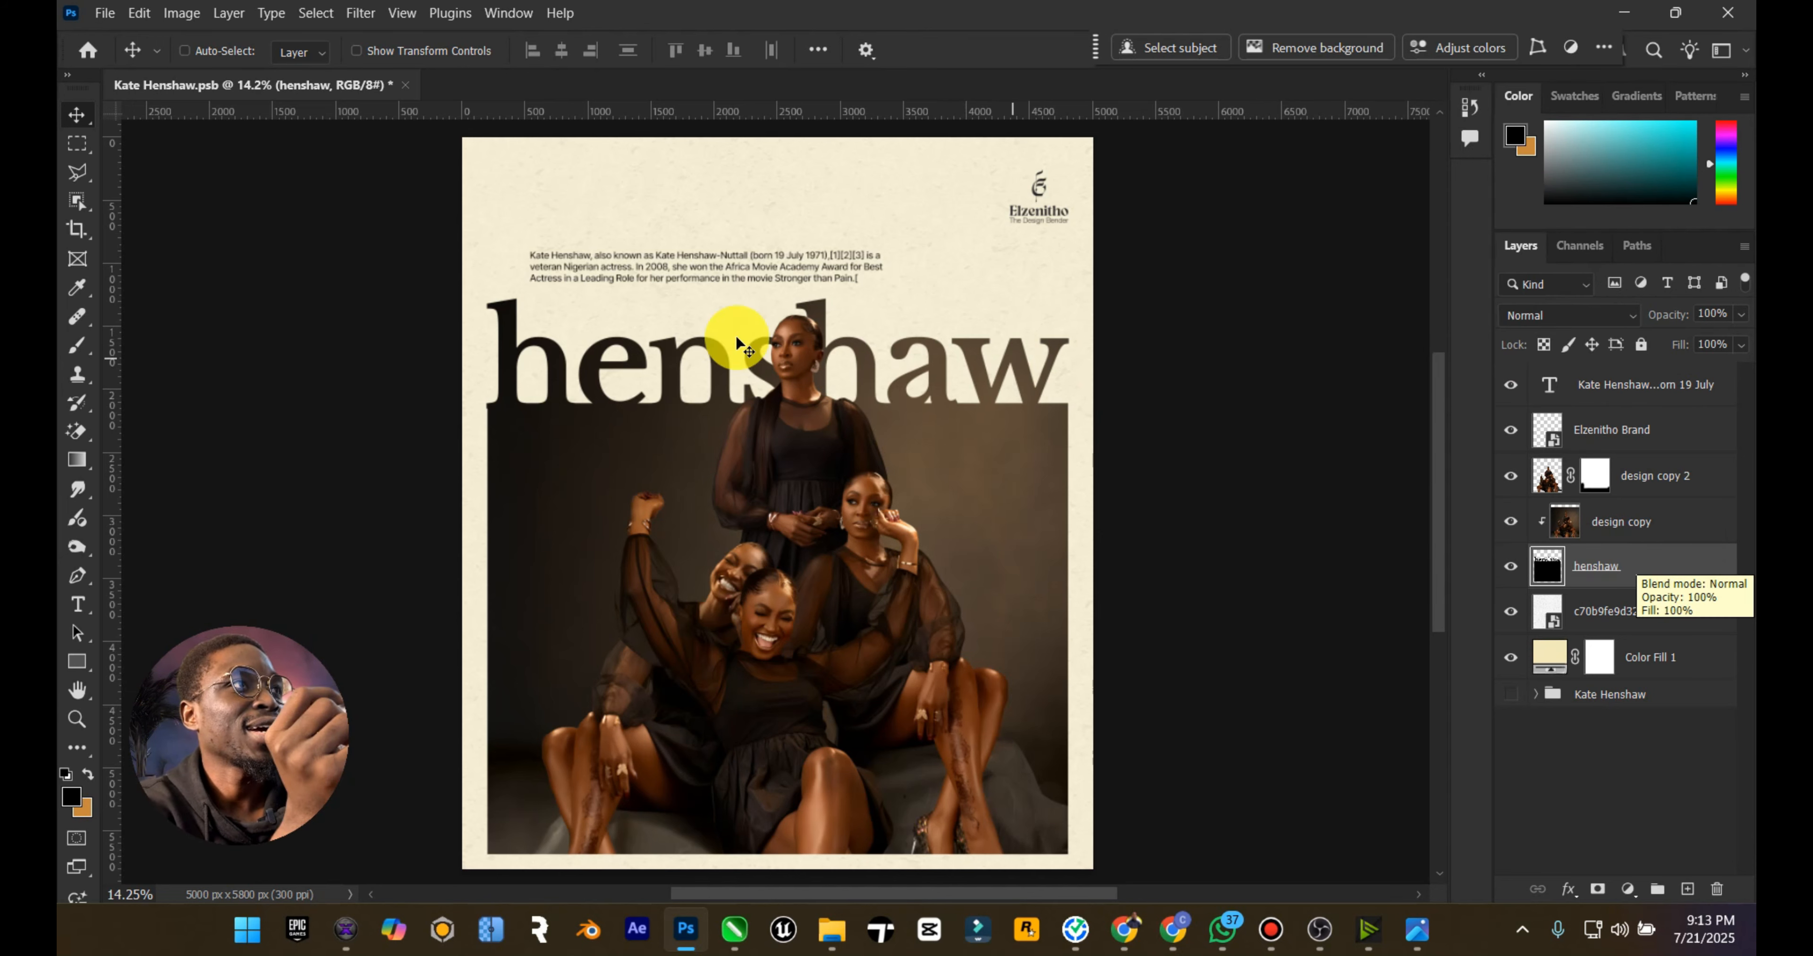
left_click(1614, 401)
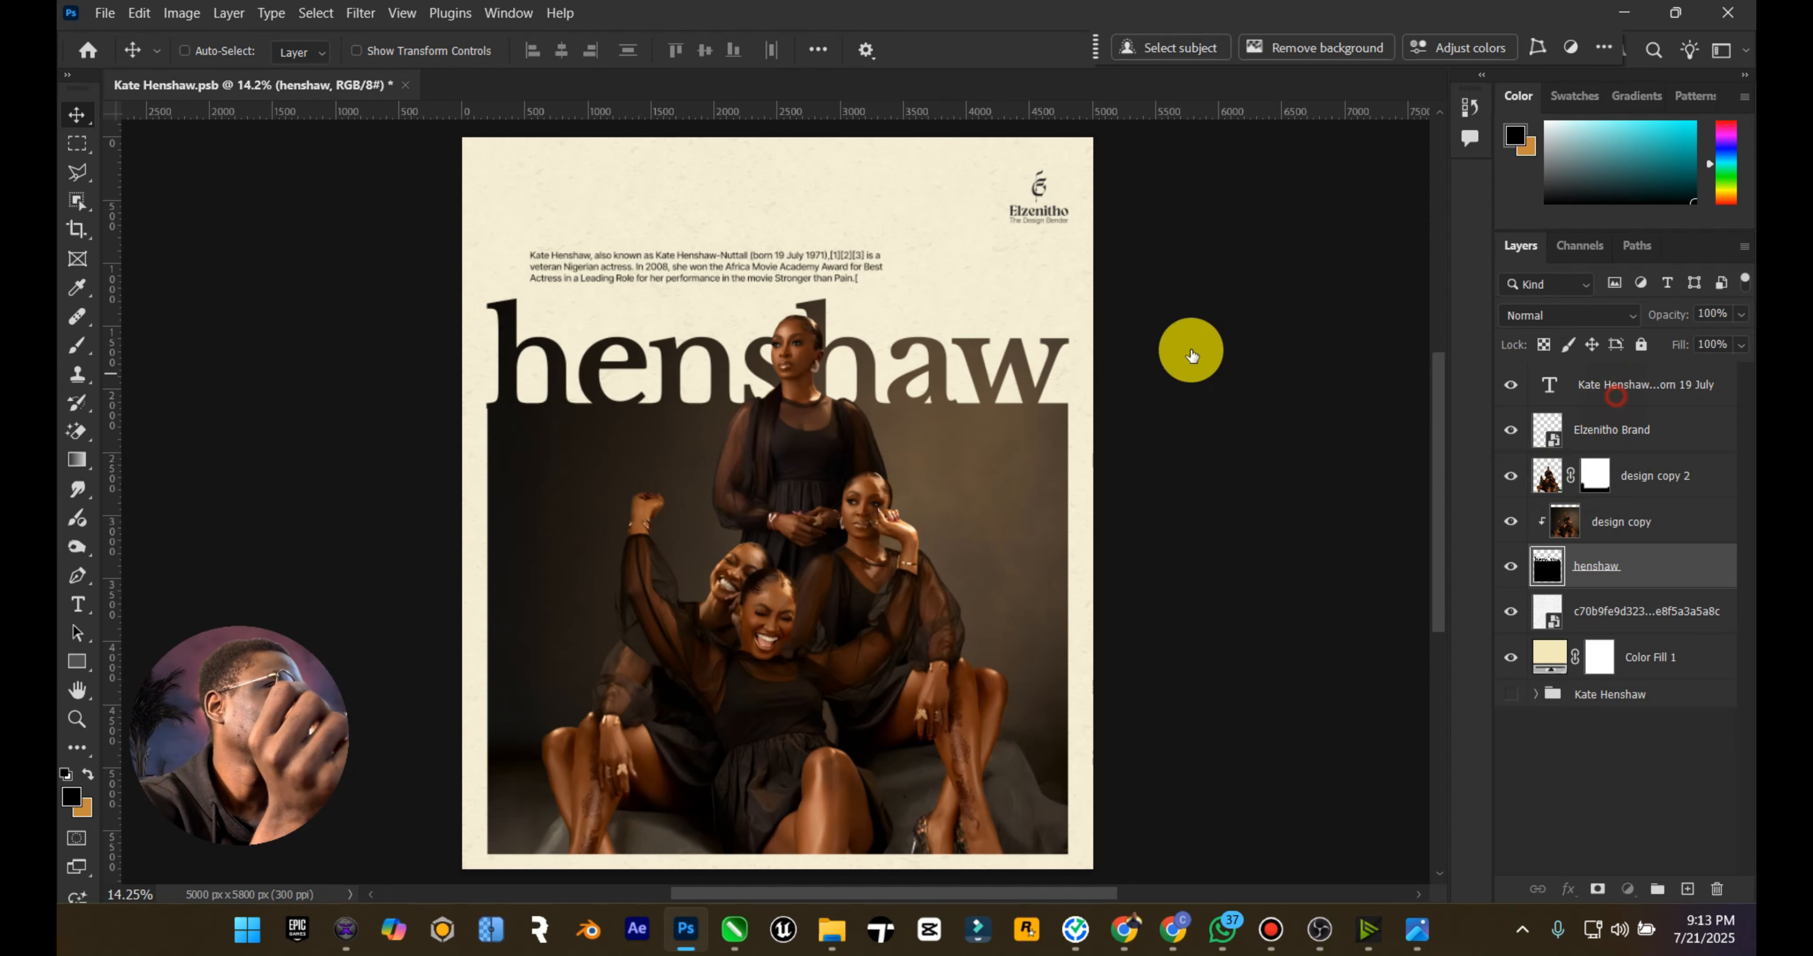
left_click_drag(722, 267, 821, 215)
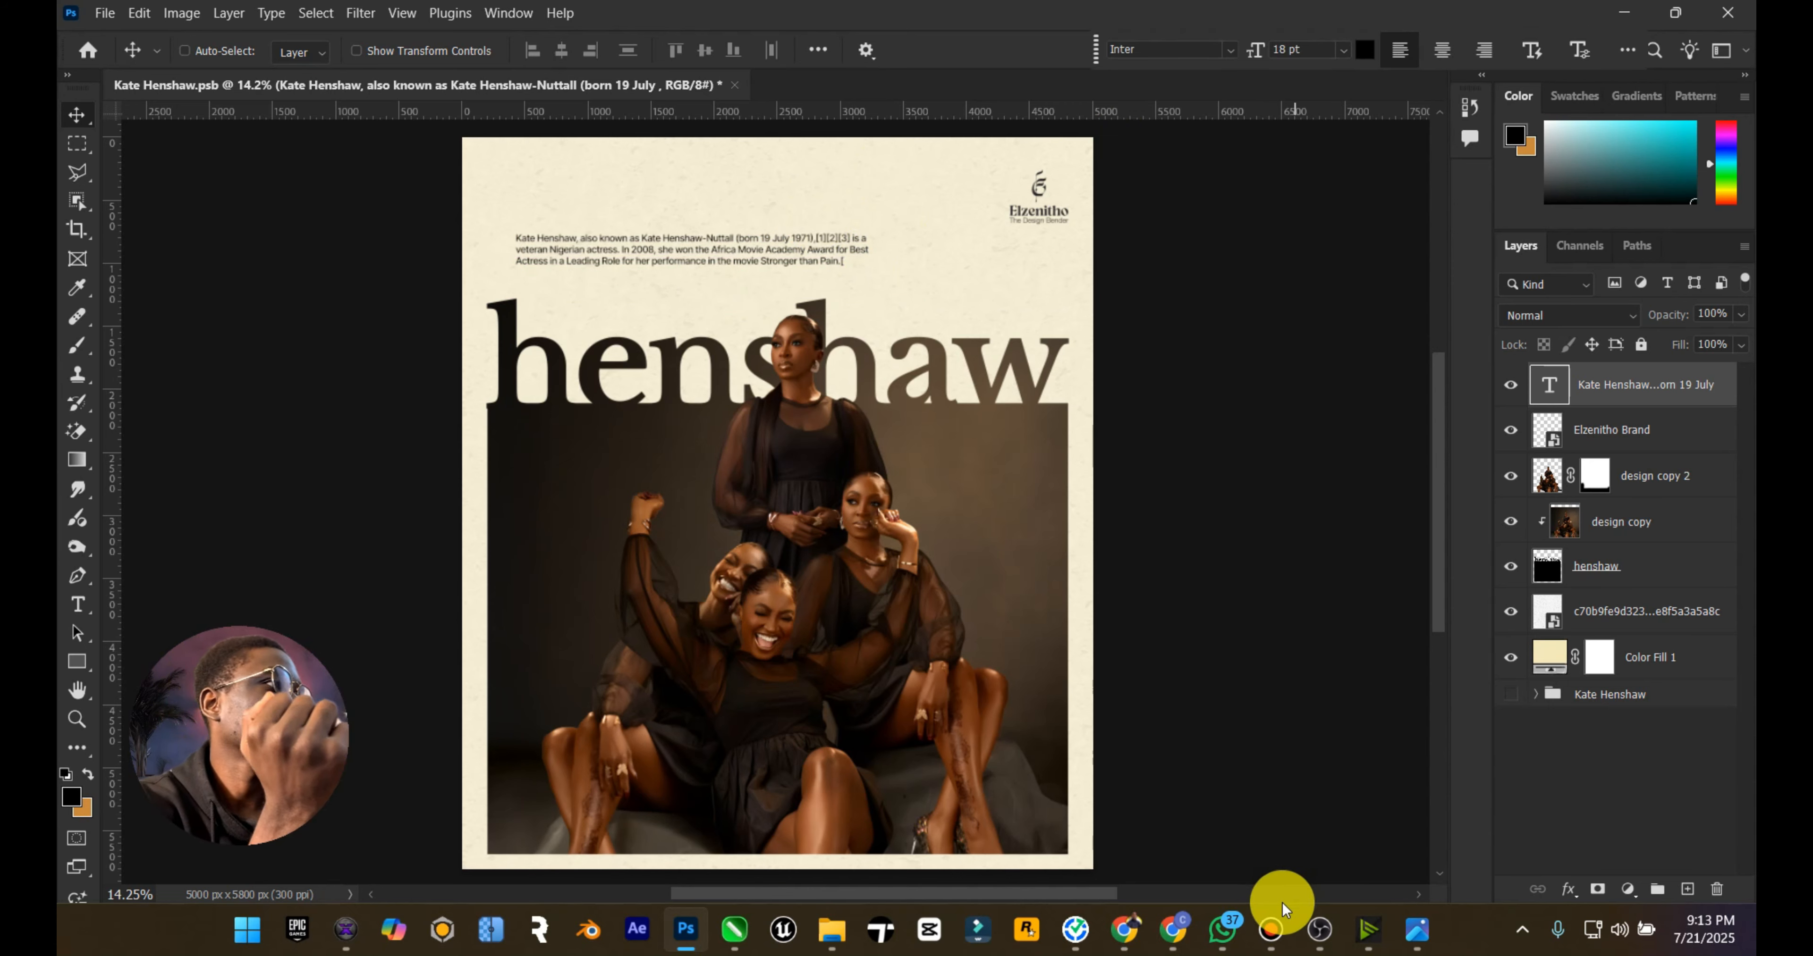
Step: Switch to Chrome, go back from the Wikipedia article to the "kate henshaw" Google results and look through their photo and profile panels
mouse_move(1119, 930)
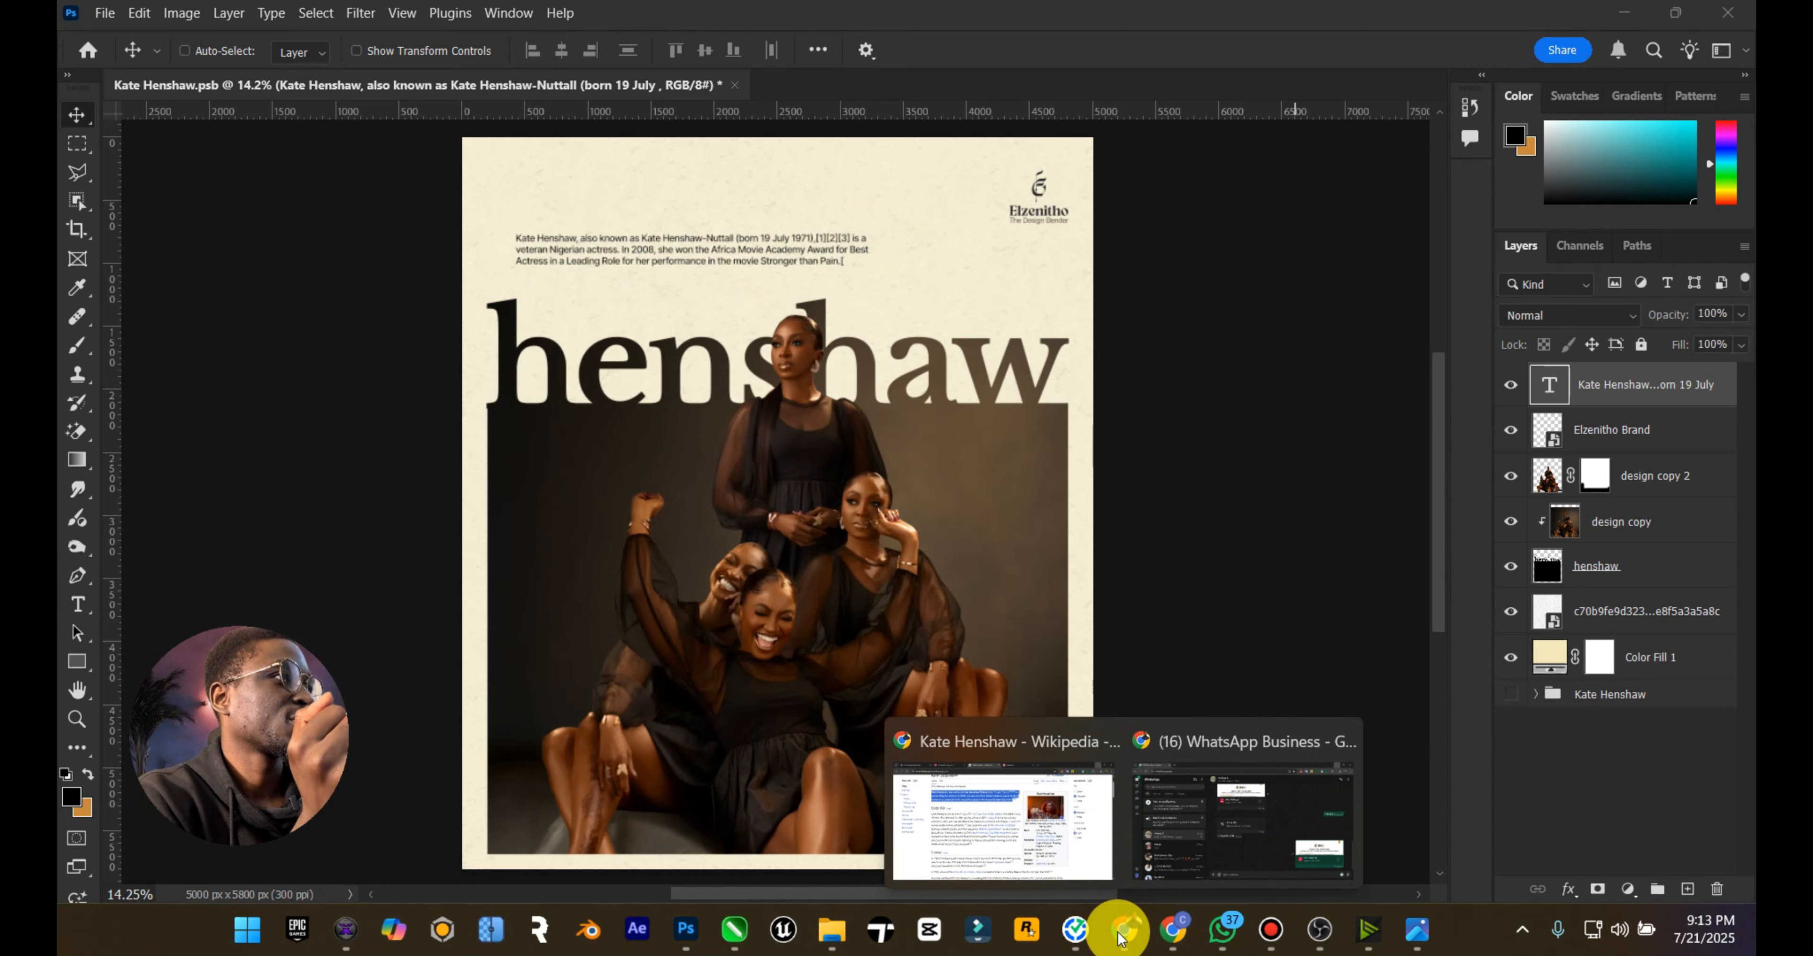
left_click(1041, 872)
scroll(1172, 693, "down", 1)
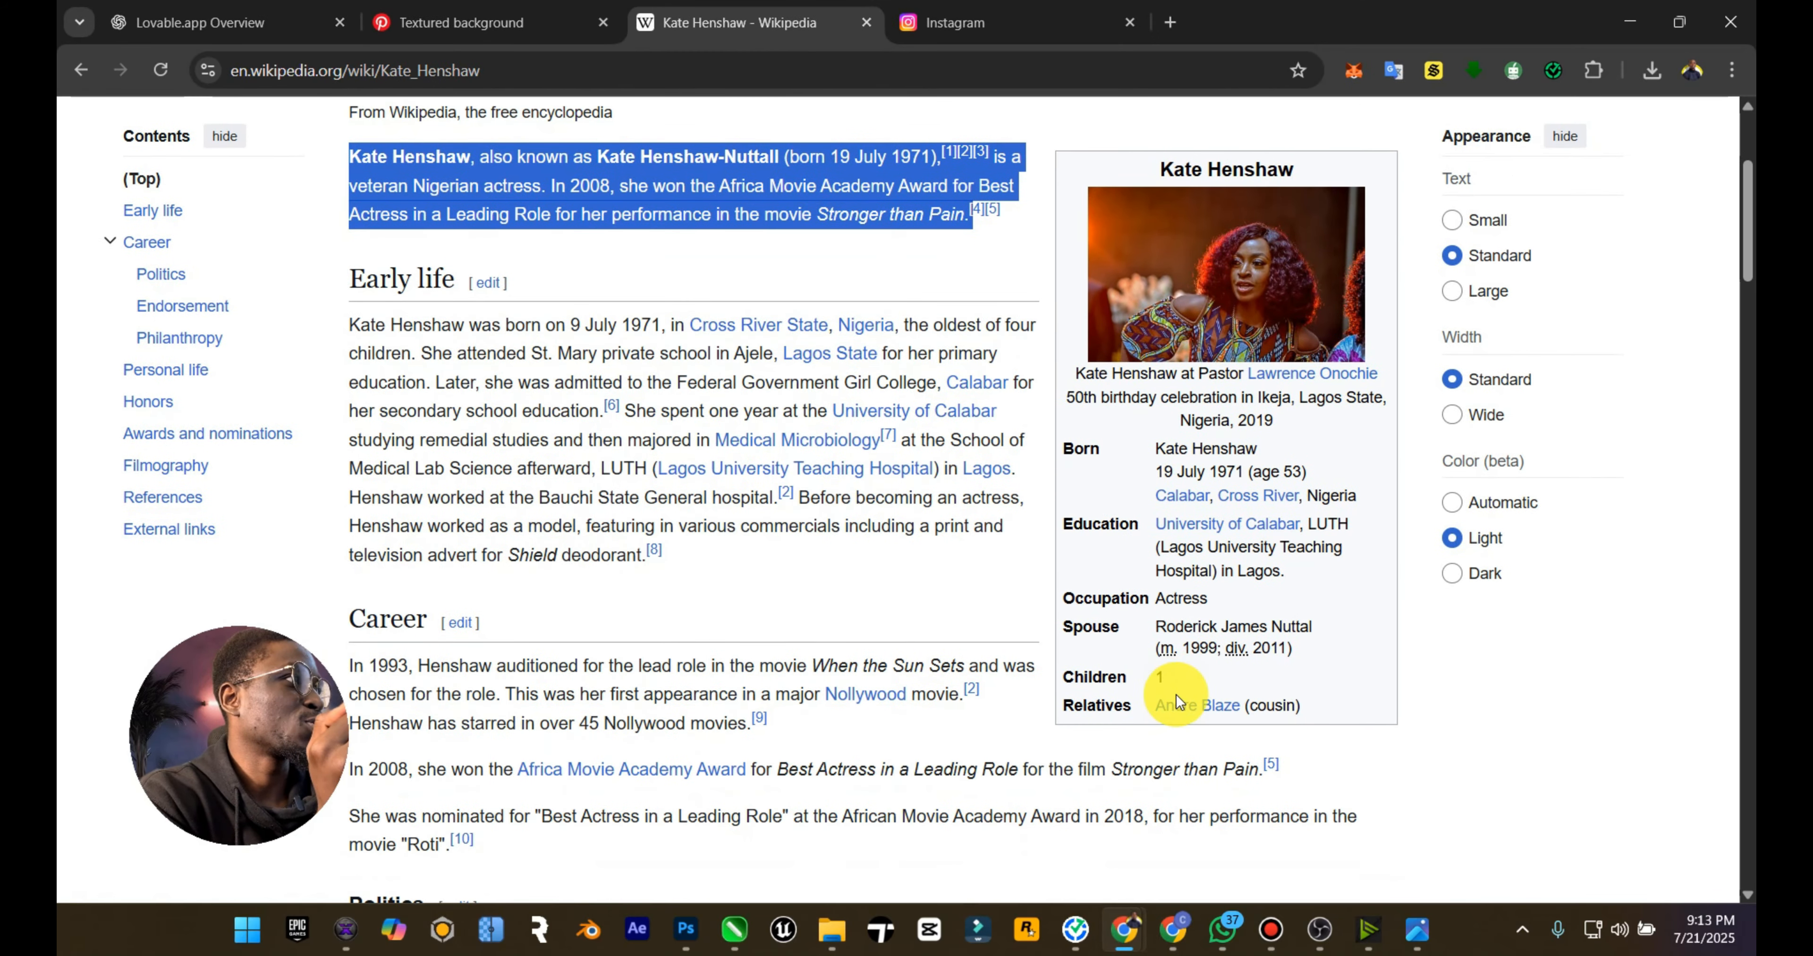
scroll(1177, 697, "up", 1)
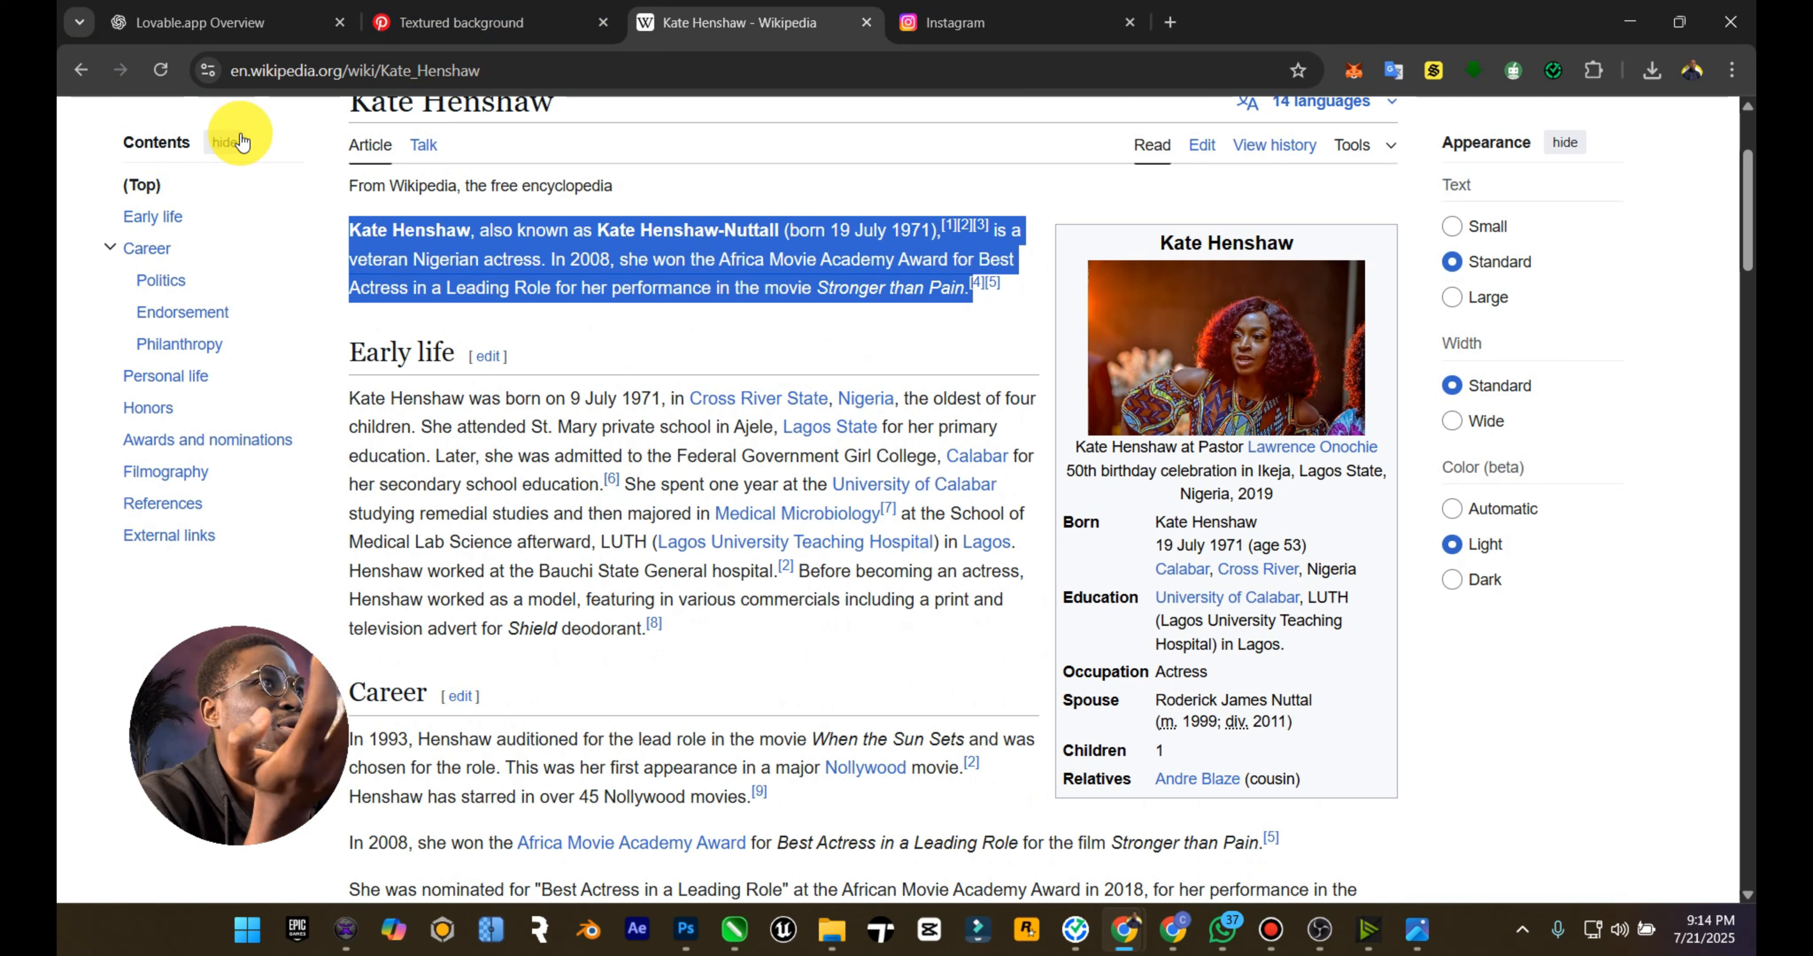
left_click(91, 79)
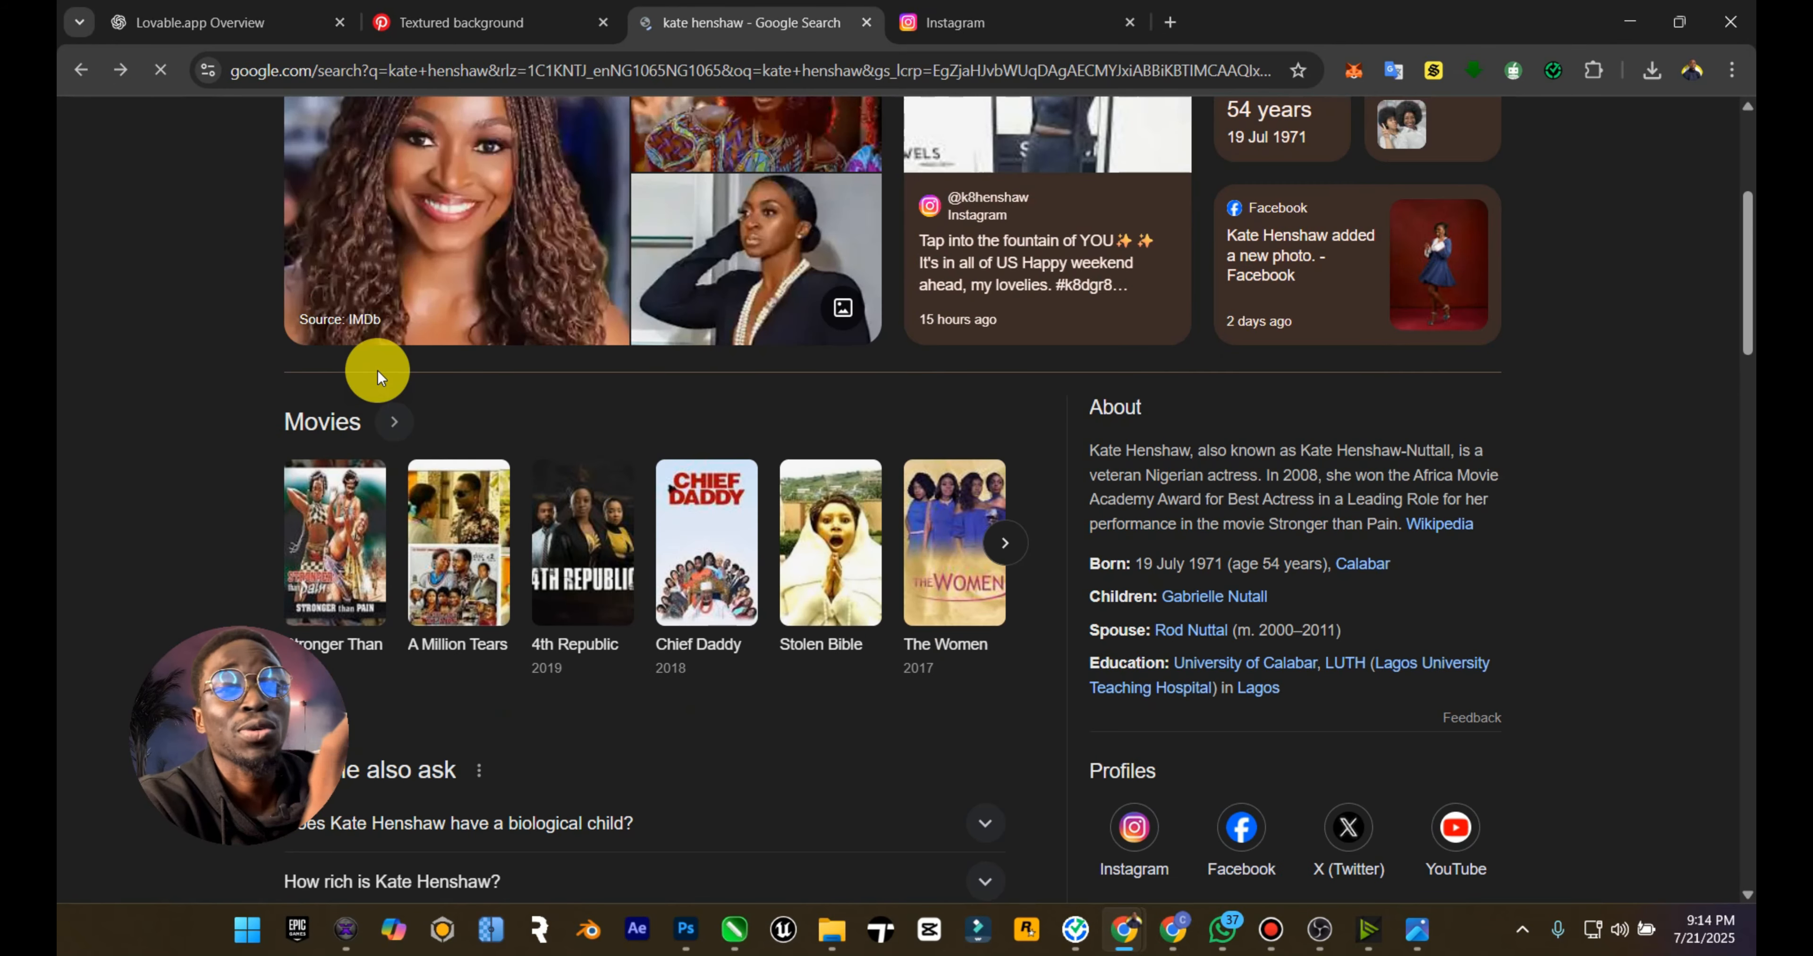
scroll(951, 606, "down", 8)
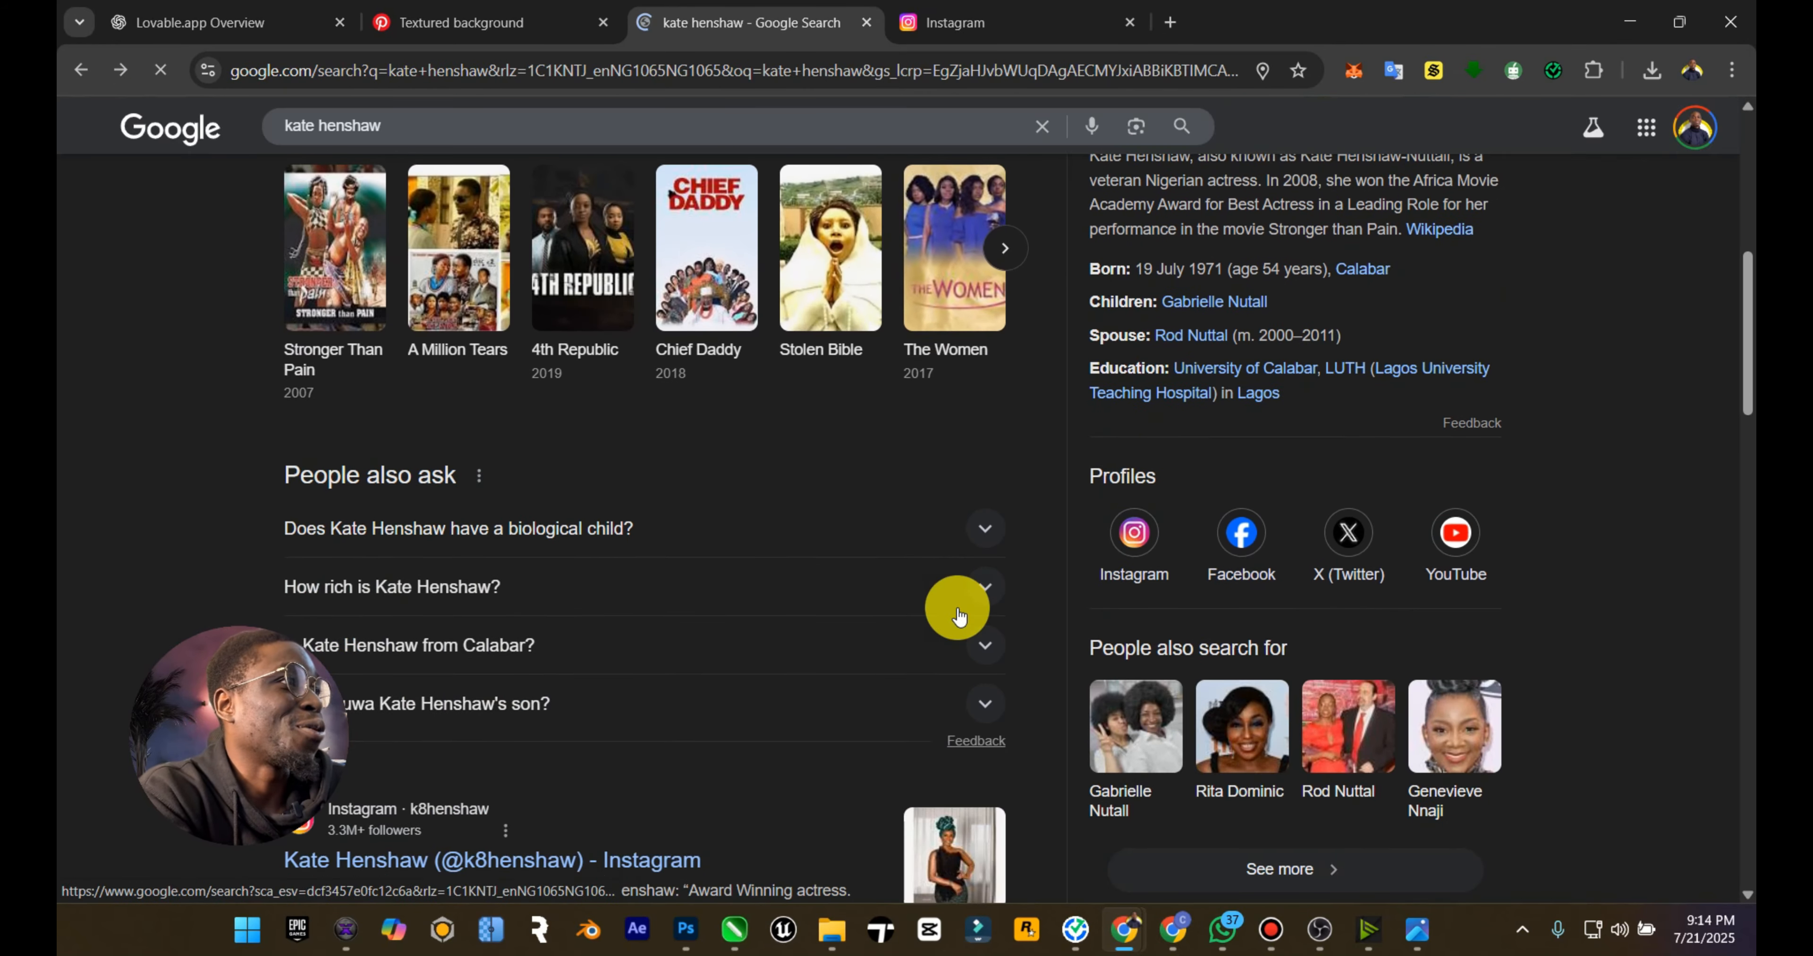
scroll(888, 651, "down", 3)
scroll(888, 651, "up", 12)
Step: Place the screenshot of the Google results from the file explorer, shrink it and set it against the photo's right edge below the title
left_click(832, 929)
left_click_drag(394, 259, 809, 507)
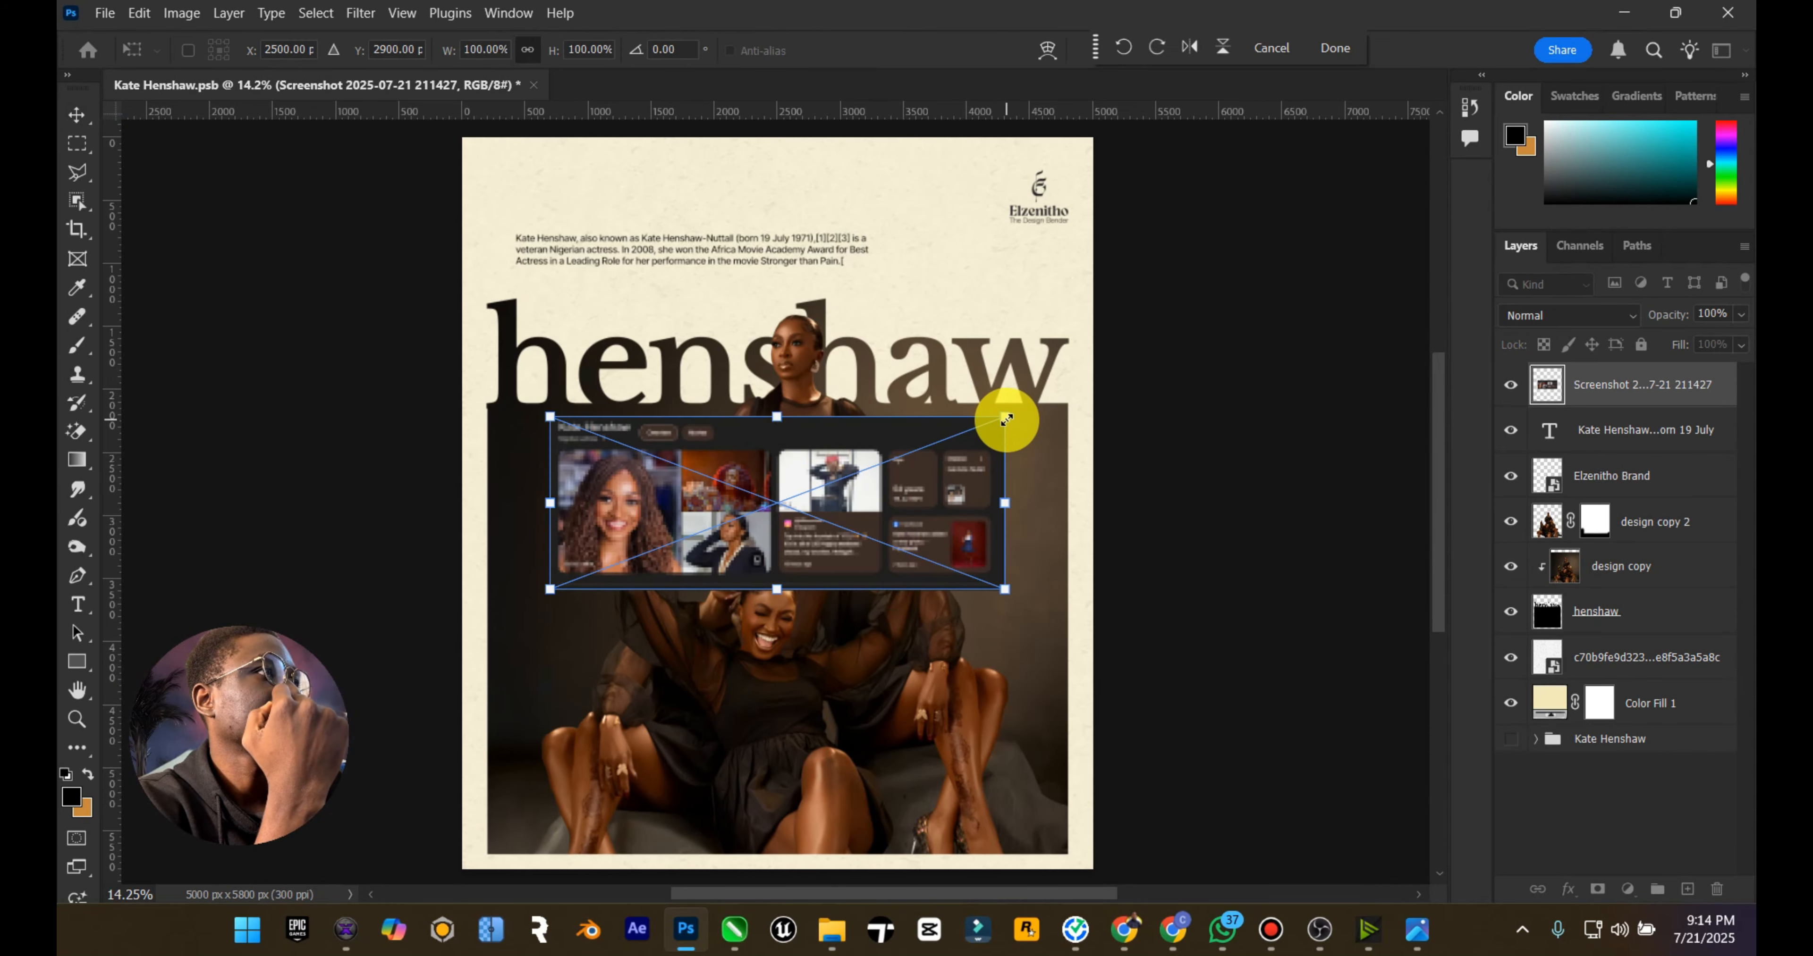
left_click_drag(1004, 416, 792, 489)
left_click_drag(676, 542, 943, 474)
key("Return")
Step: Set the blend mode of the Google results screenshot layer to Screen
scroll(1079, 527, "up", 4)
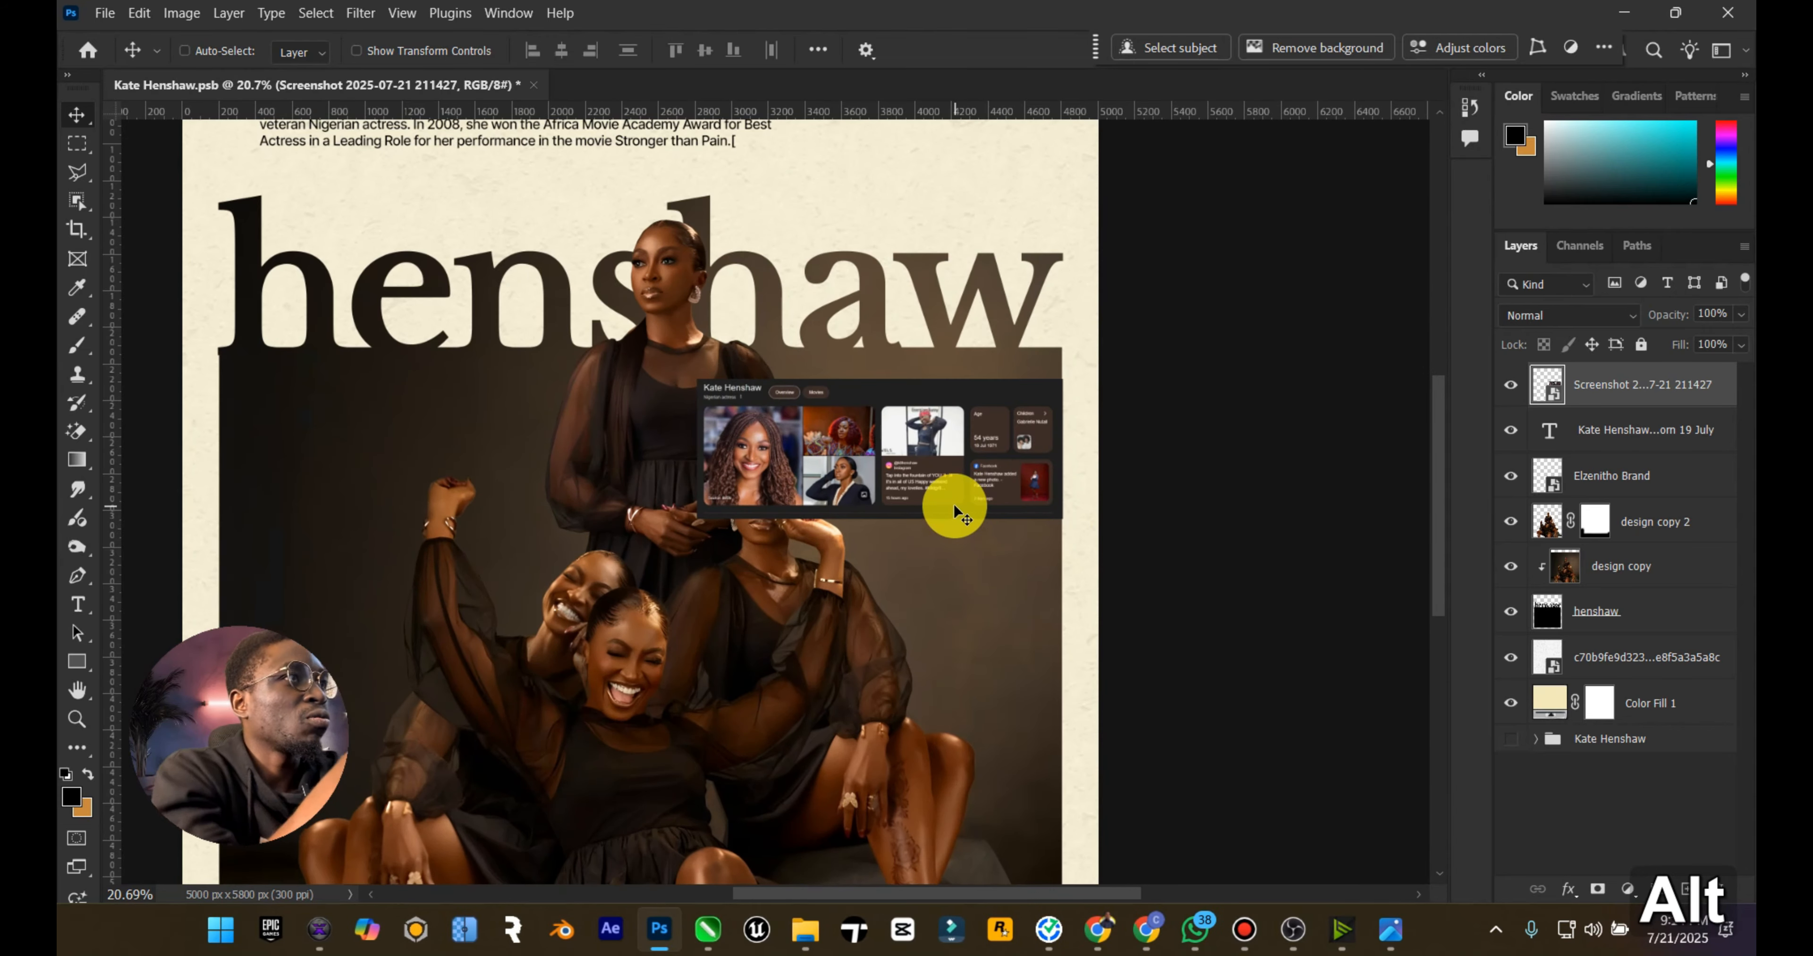
left_click(1606, 314)
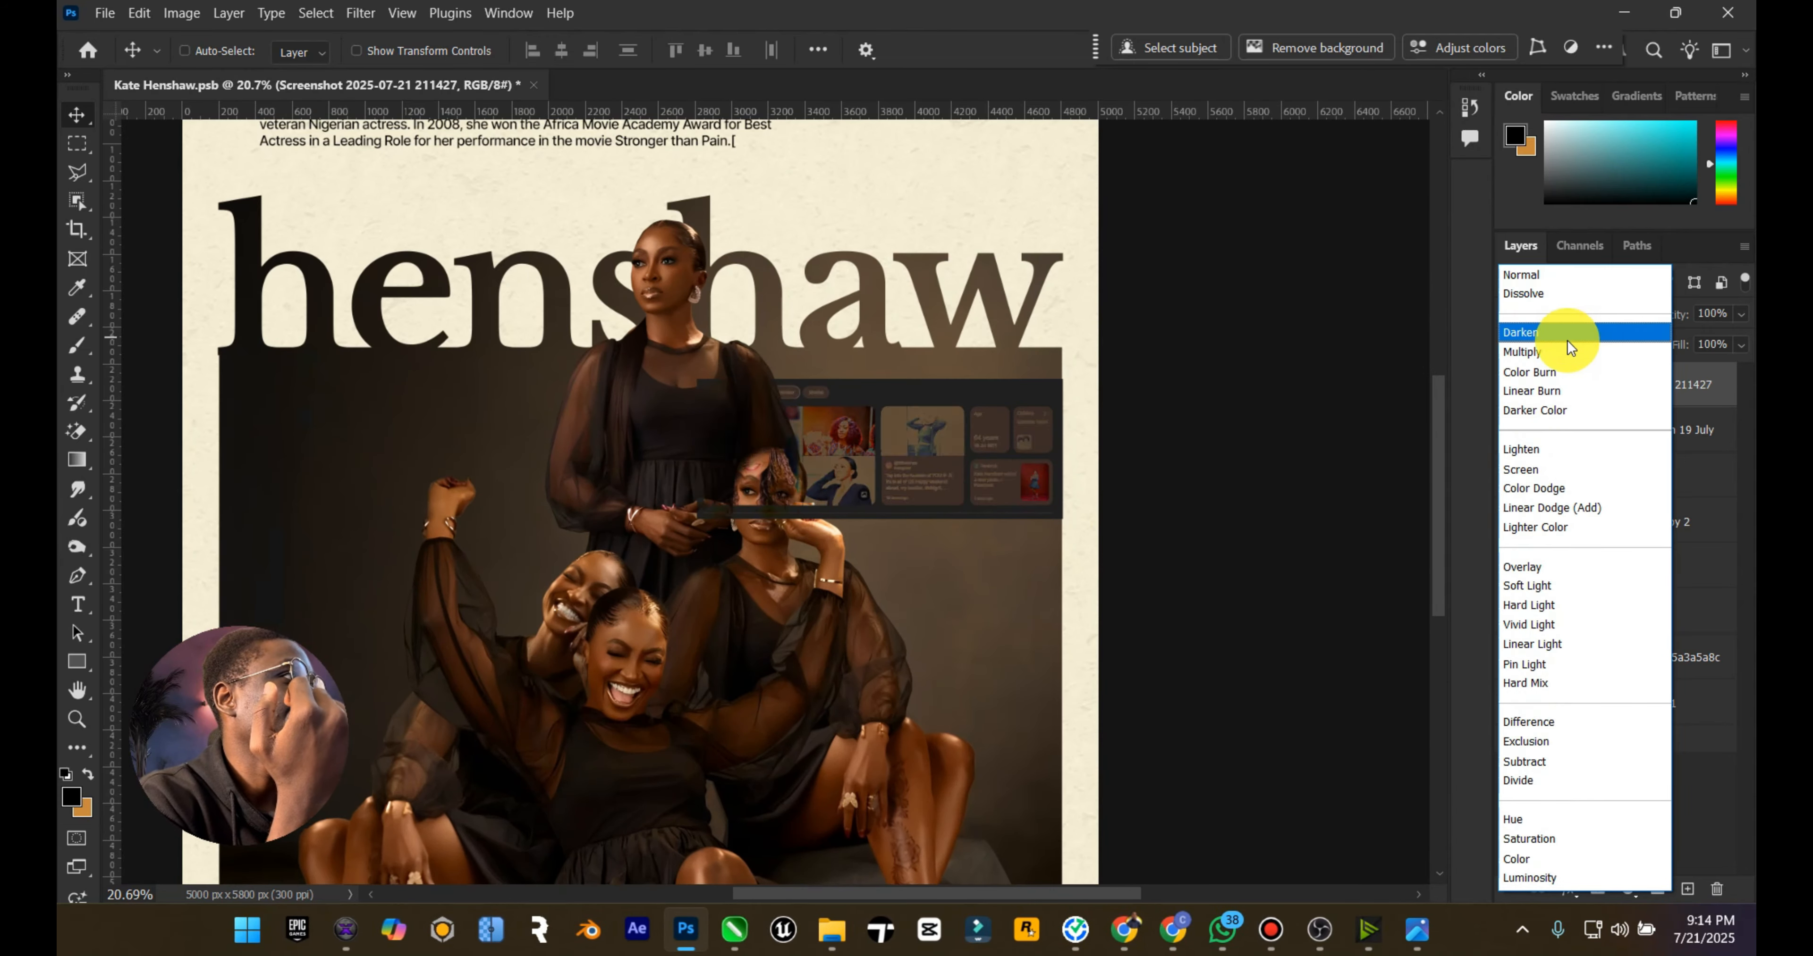
left_click(1537, 470)
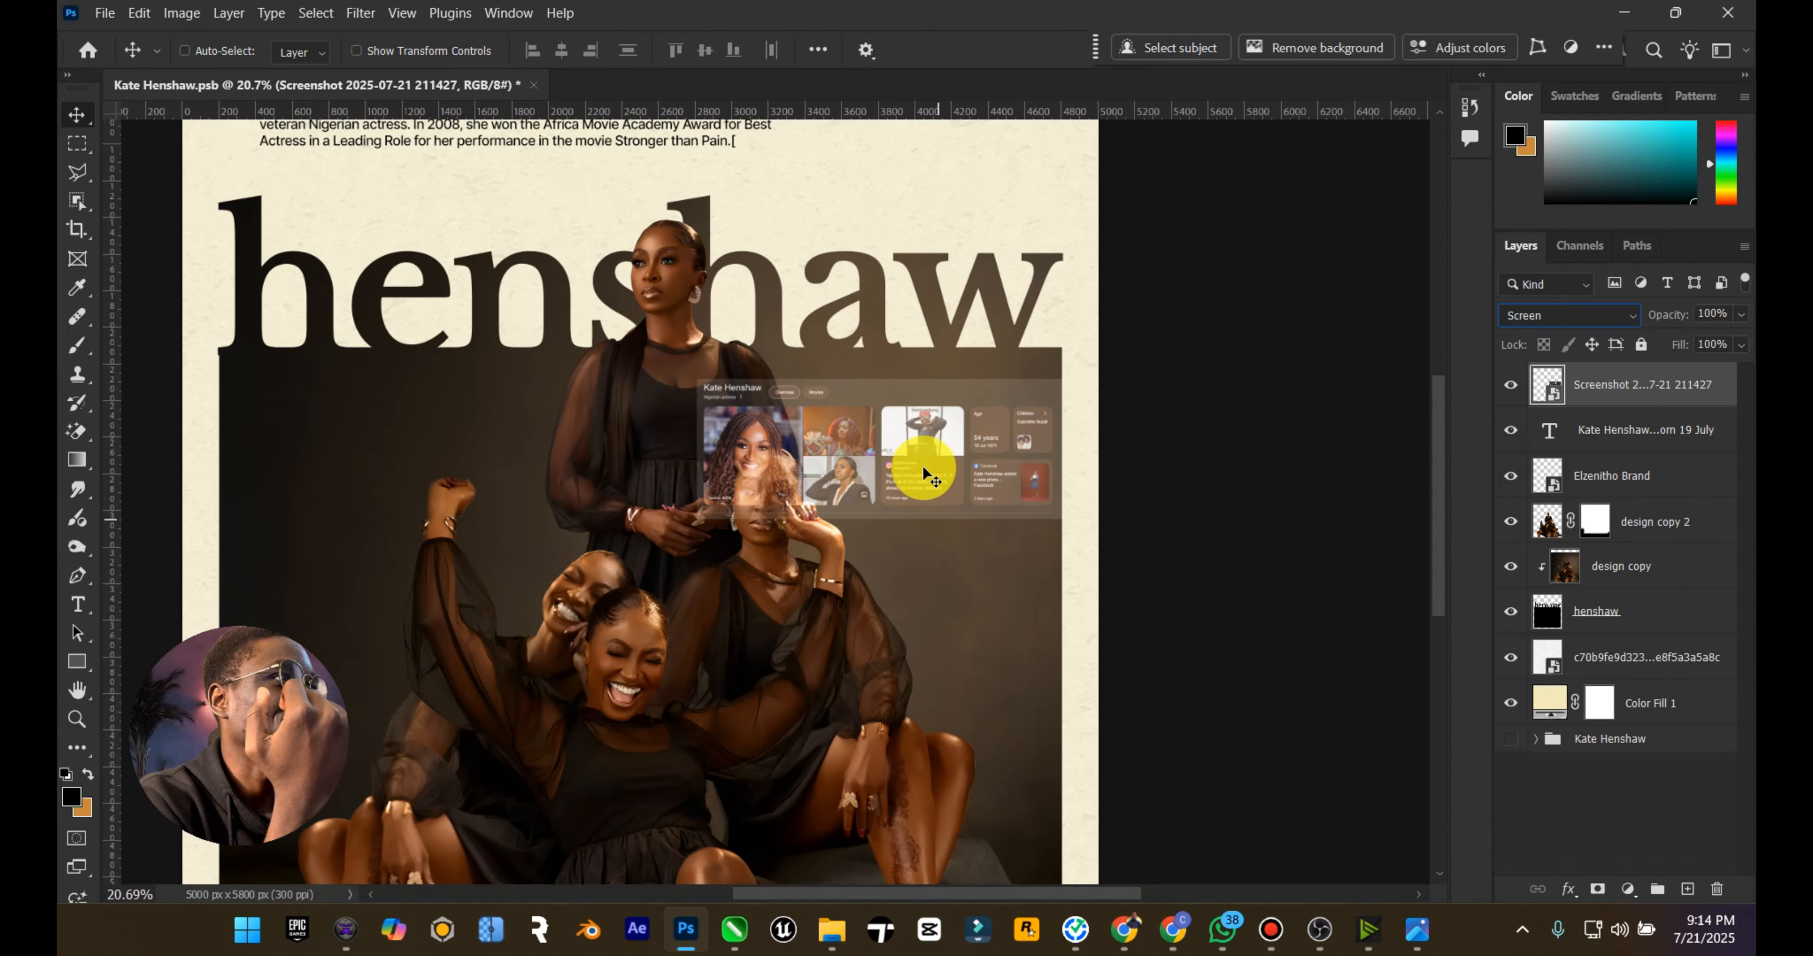
Step: Move the Google results screenshot lower on the photo and scale it down to 44.80%, keeping it inside the right edge
left_click_drag(917, 423, 920, 635)
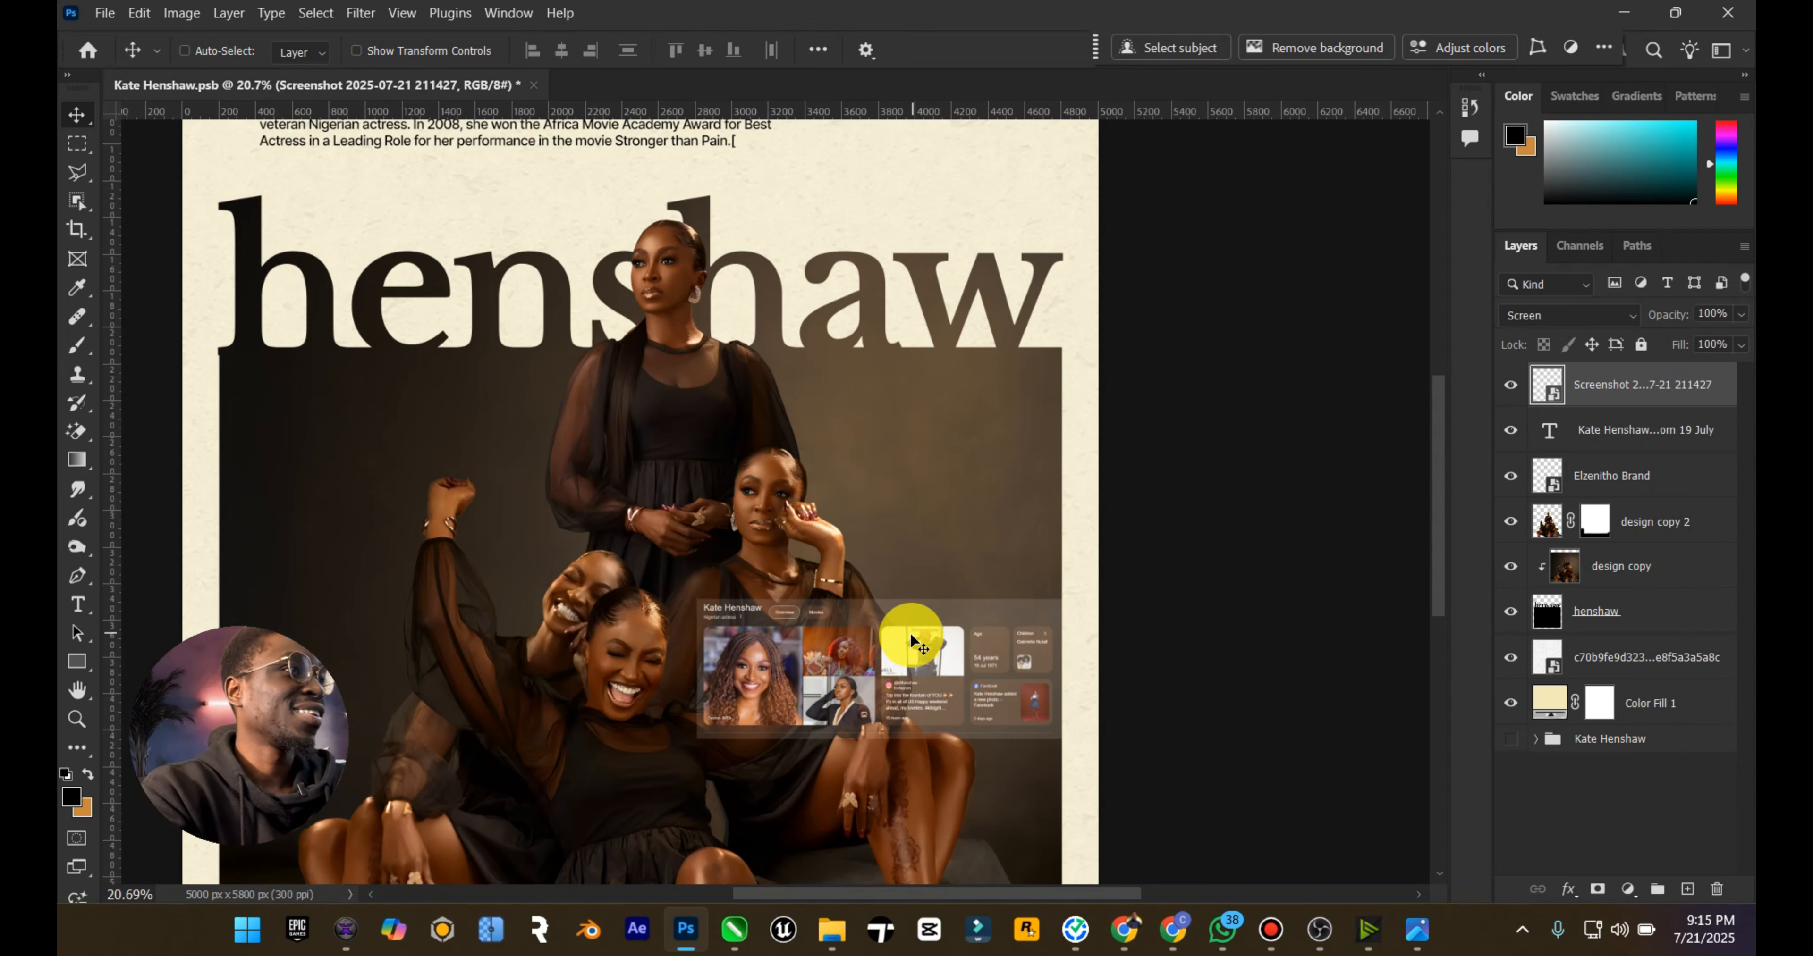
scroll(887, 630, "down", 2)
key("ctrl+t")
left_click_drag(1061, 512, 991, 538)
left_click_drag(916, 598, 929, 516)
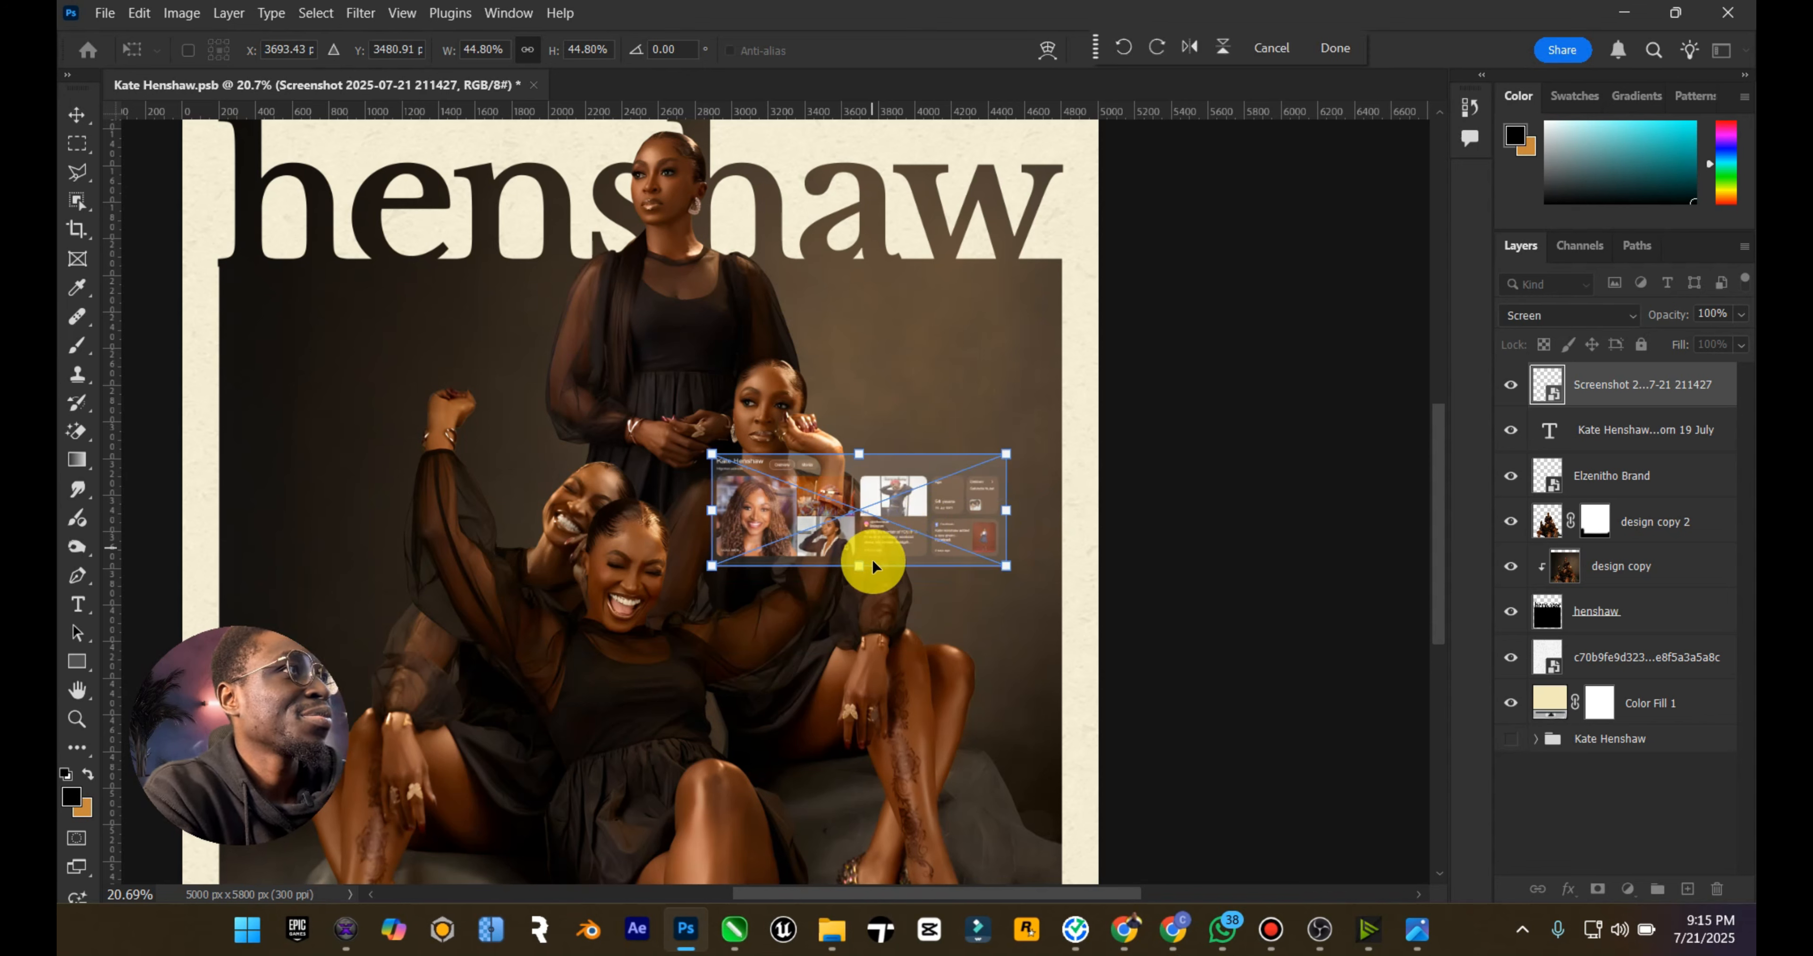
left_click(75, 113)
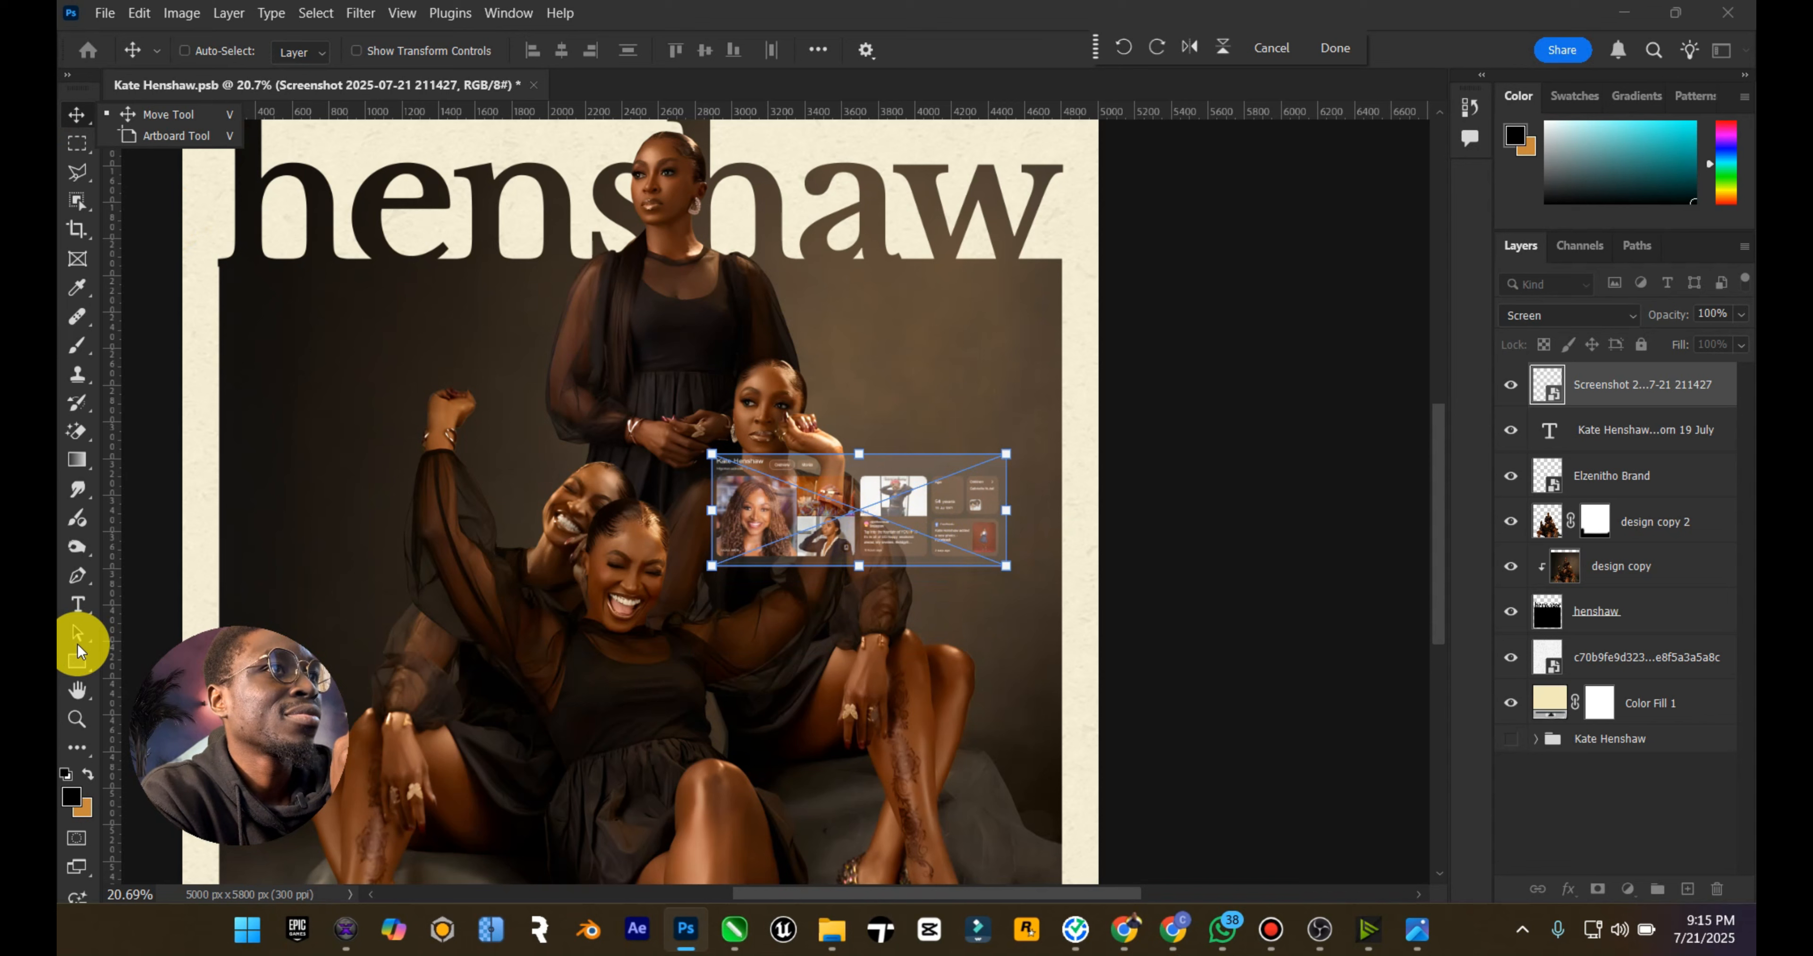
left_click(78, 691)
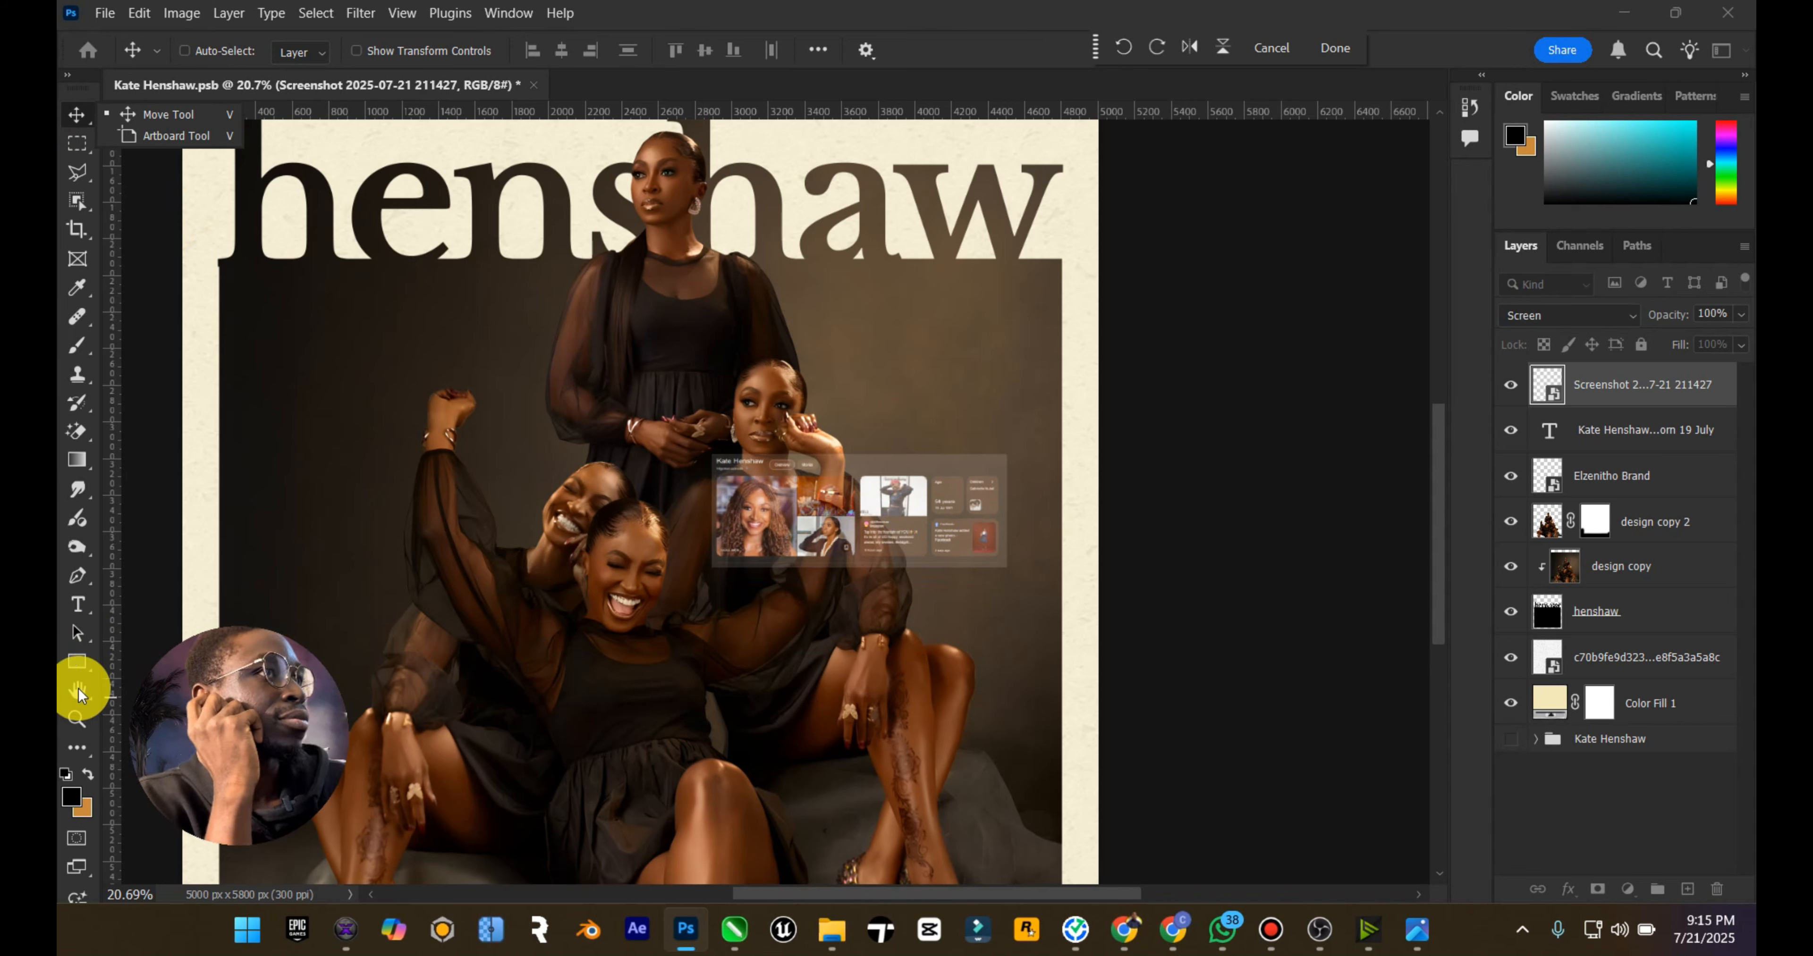
left_click_drag(297, 646, 1635, 651)
left_click(142, 631)
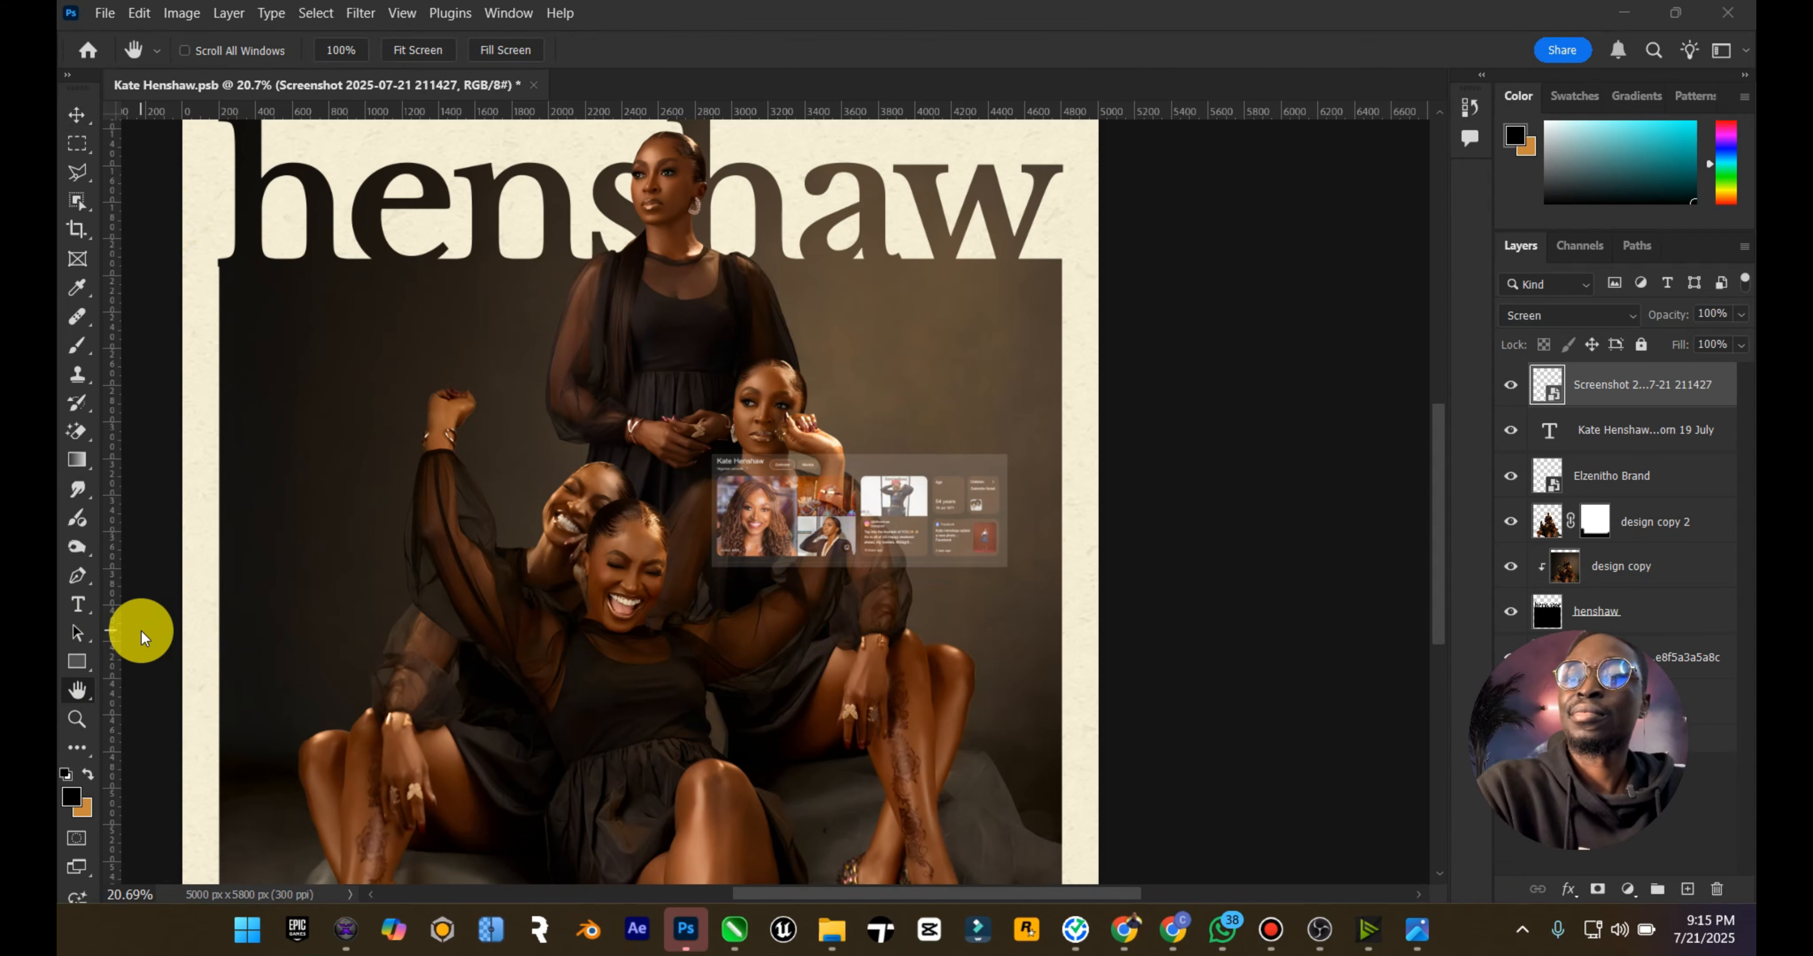
double_click(77, 690)
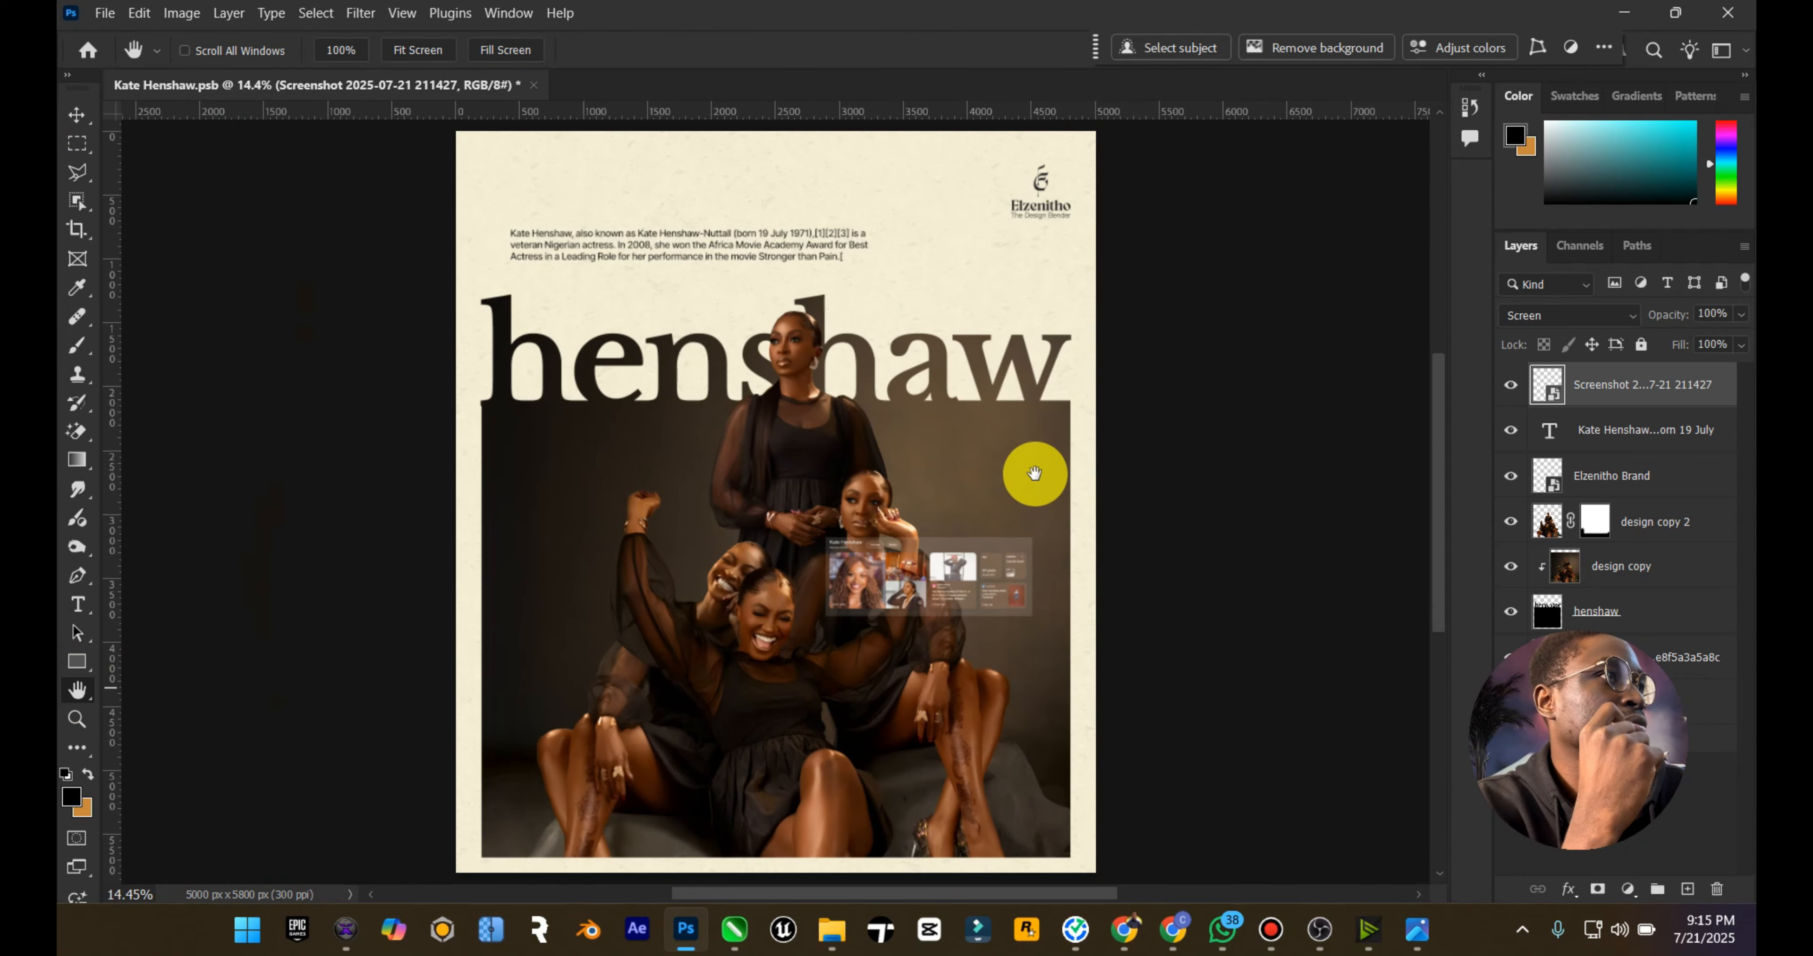
left_click(1278, 924)
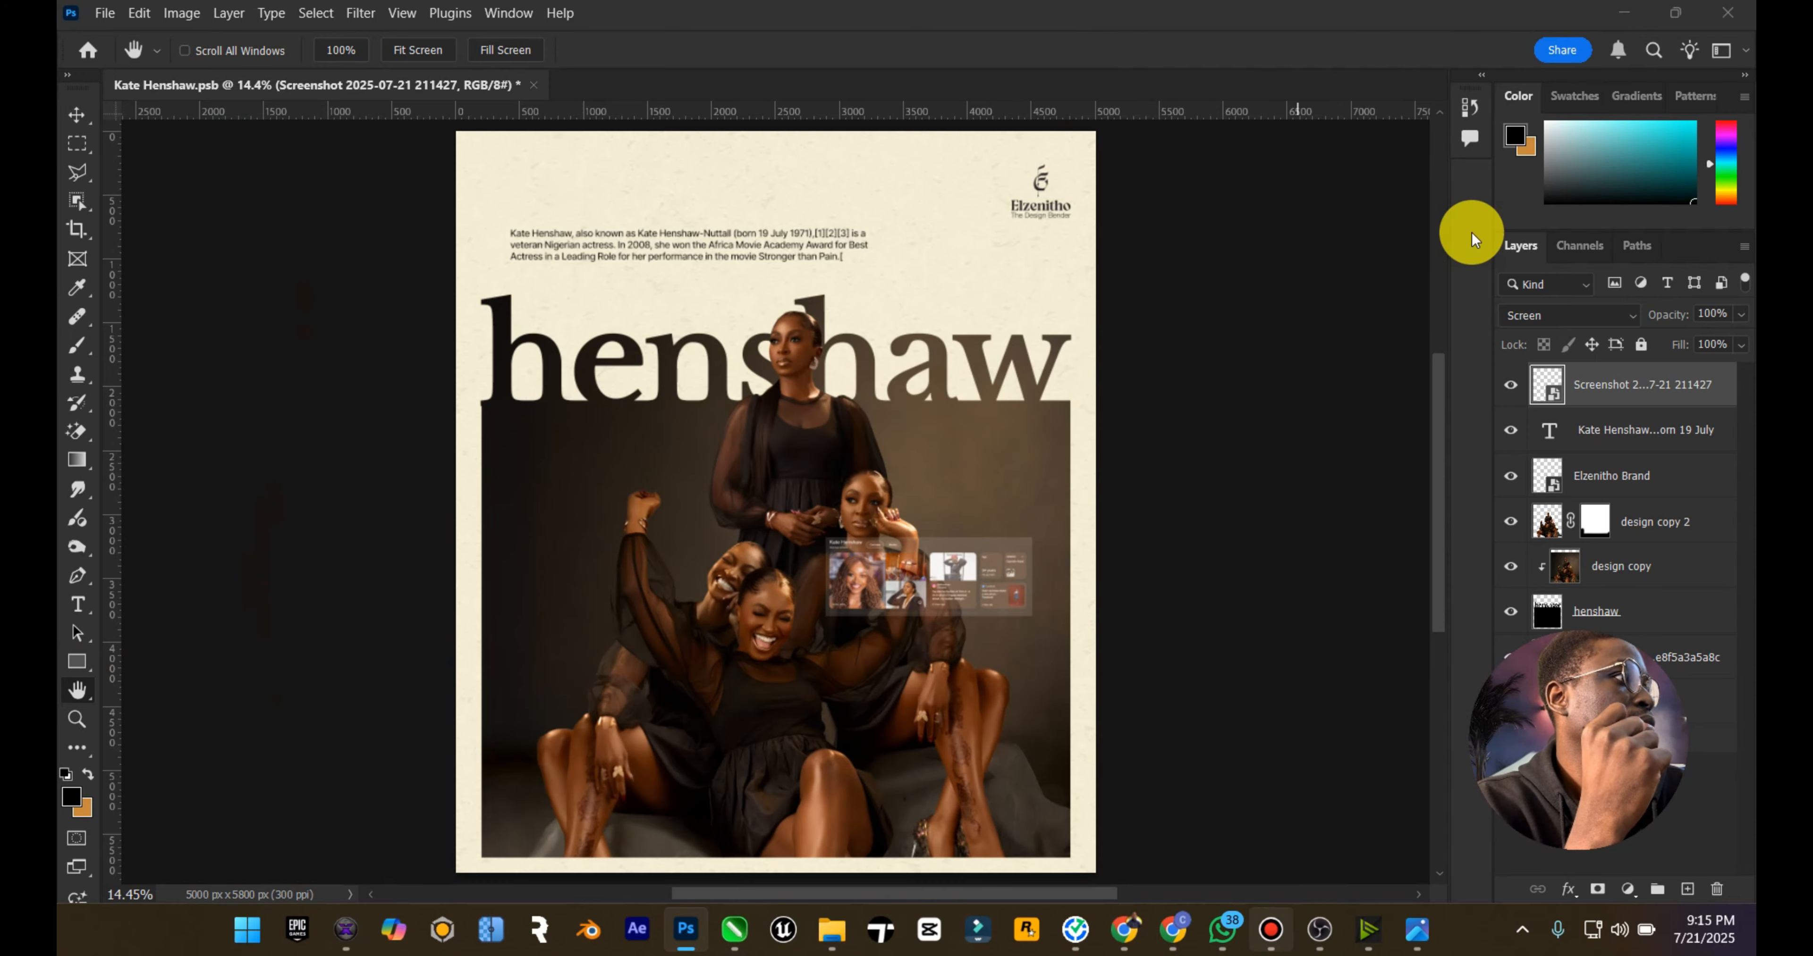
left_click(1271, 223)
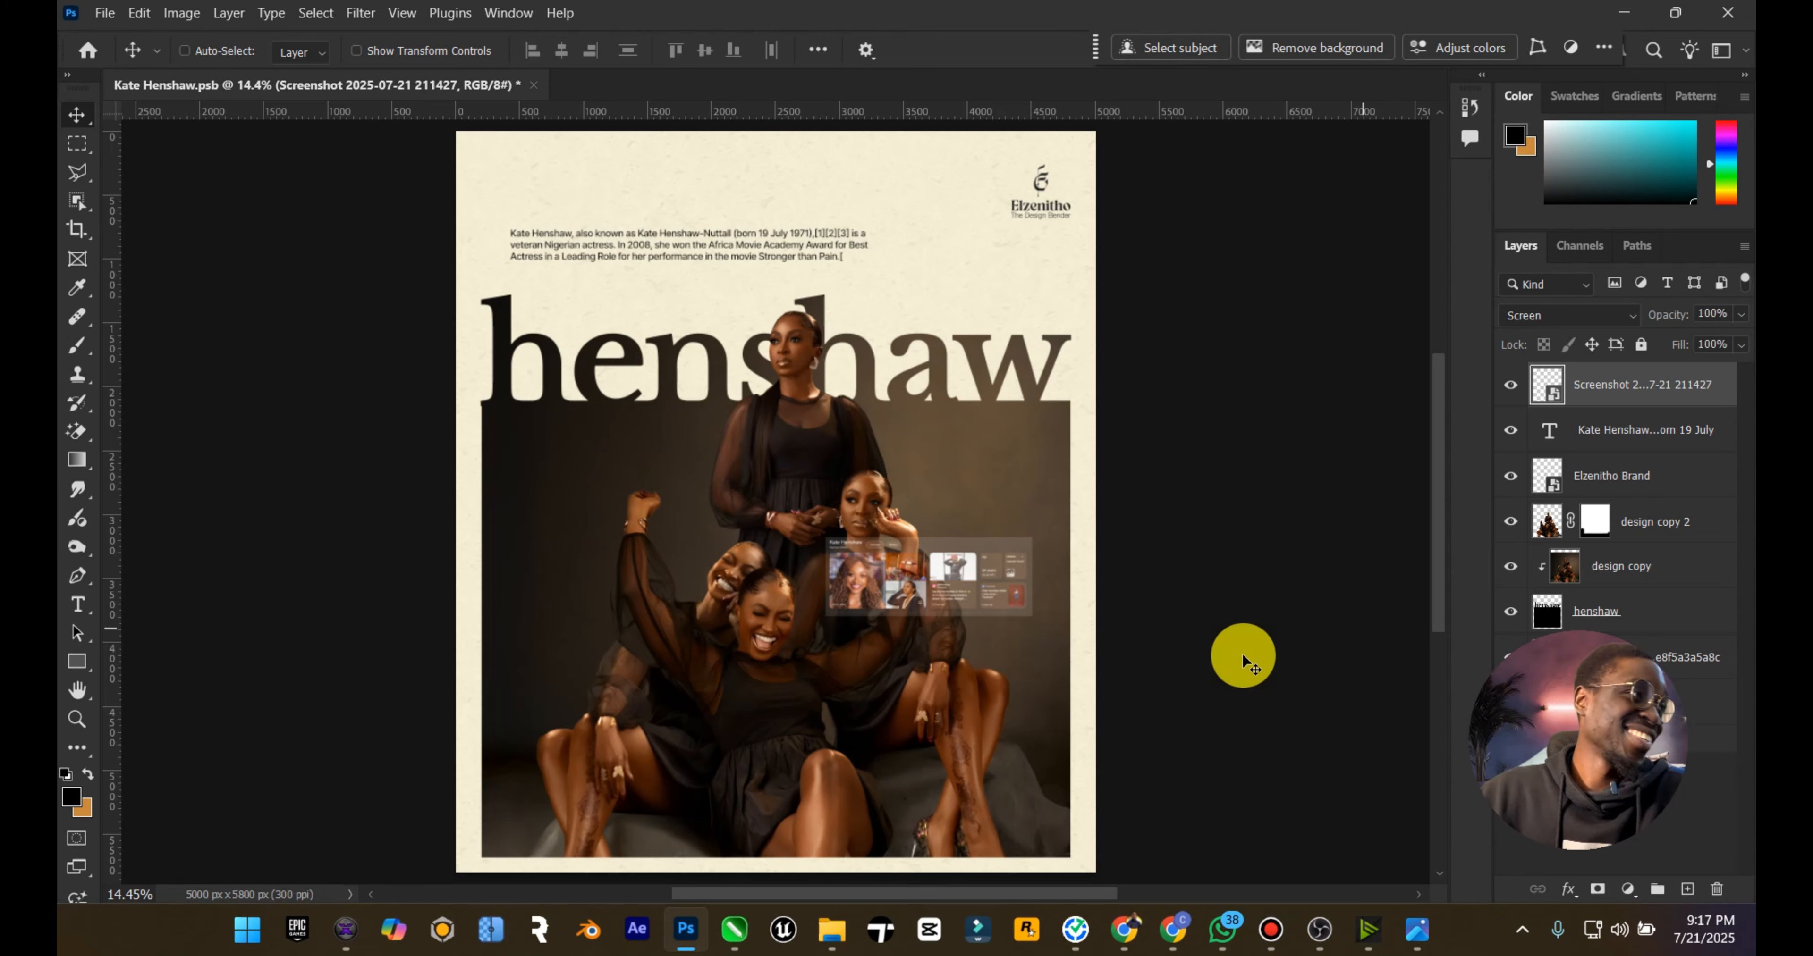
left_click_drag(1637, 646, 356, 632)
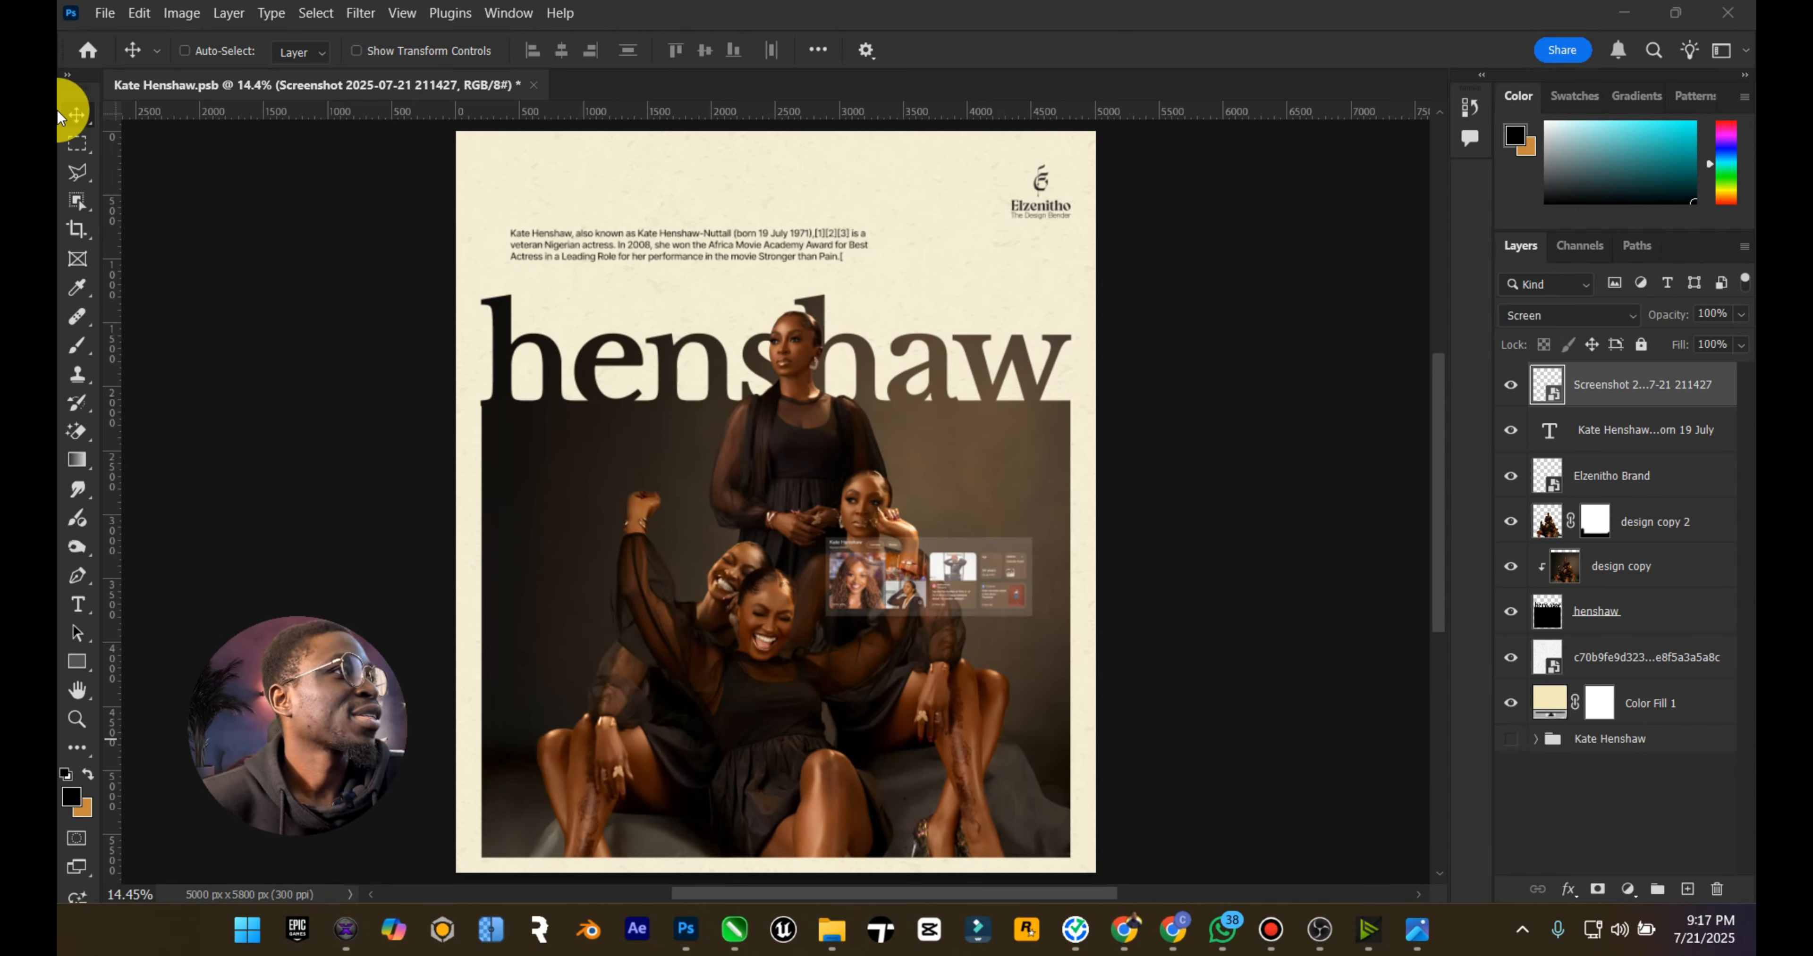
left_click(76, 112)
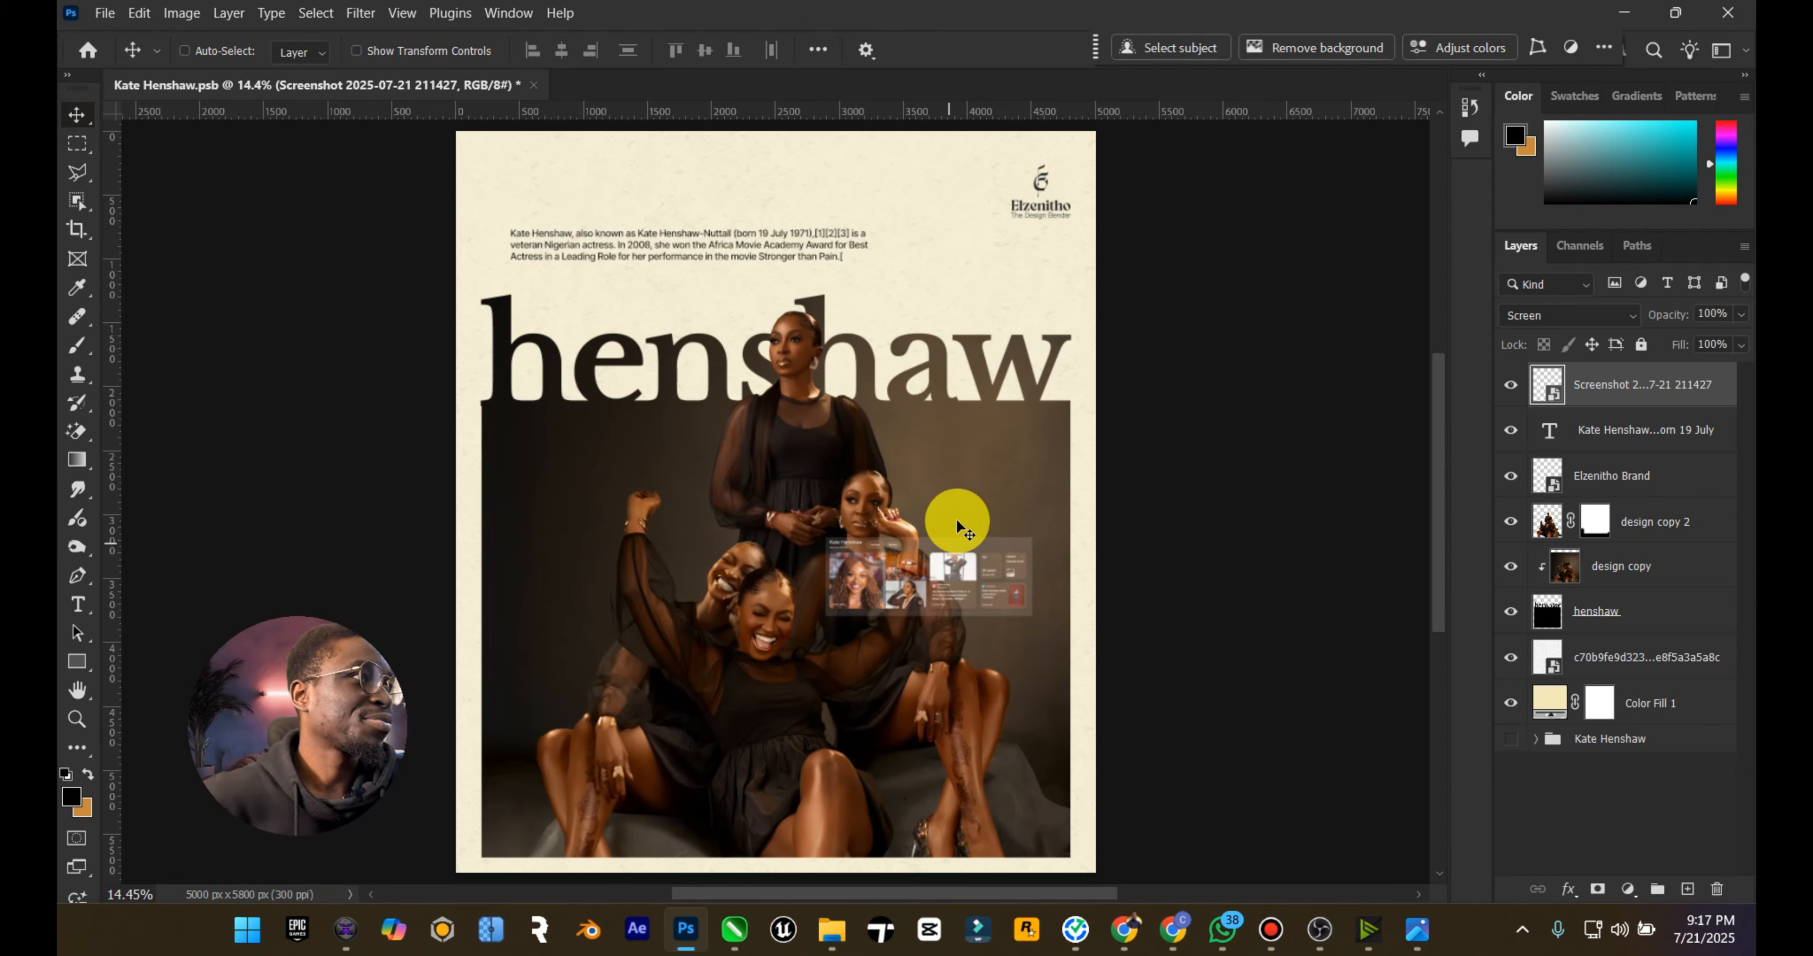
Step: Review the Kate Henshaw Google results in Chrome and check the layout details of the Static reference poster
mouse_move(1125, 929)
left_click(1055, 816)
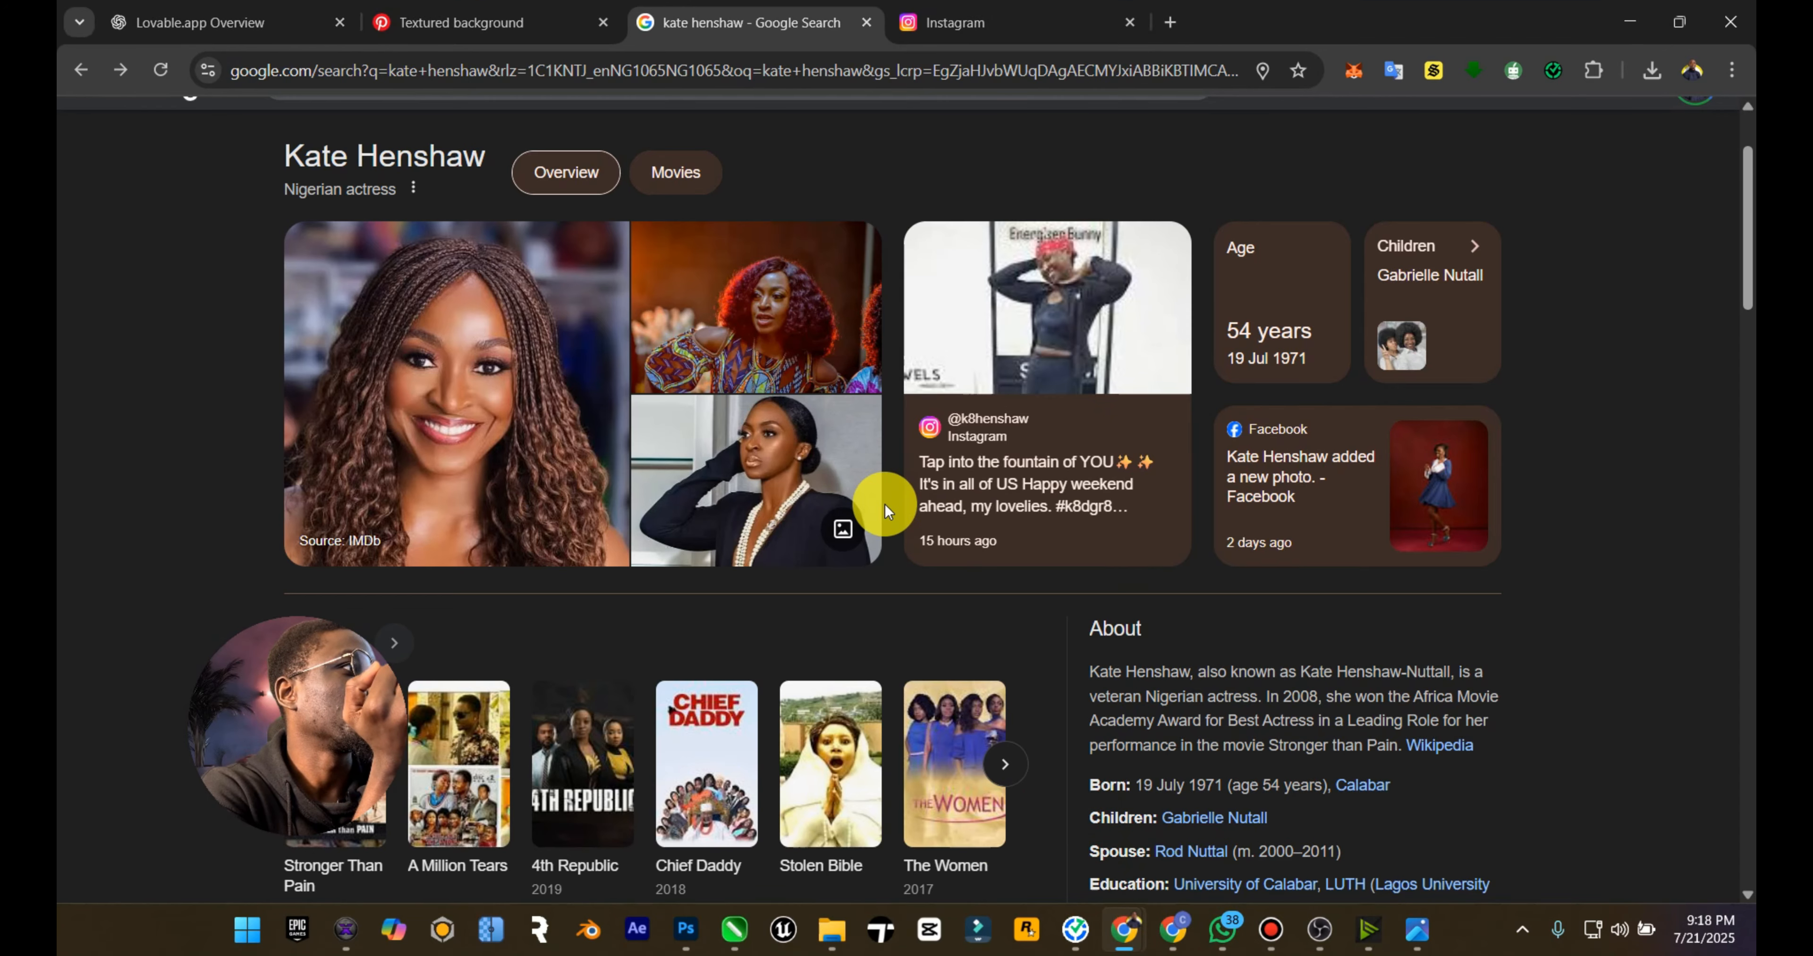
scroll(886, 504, "down", 3)
scroll(1069, 613, "down", 5)
scroll(1069, 614, "down", 4)
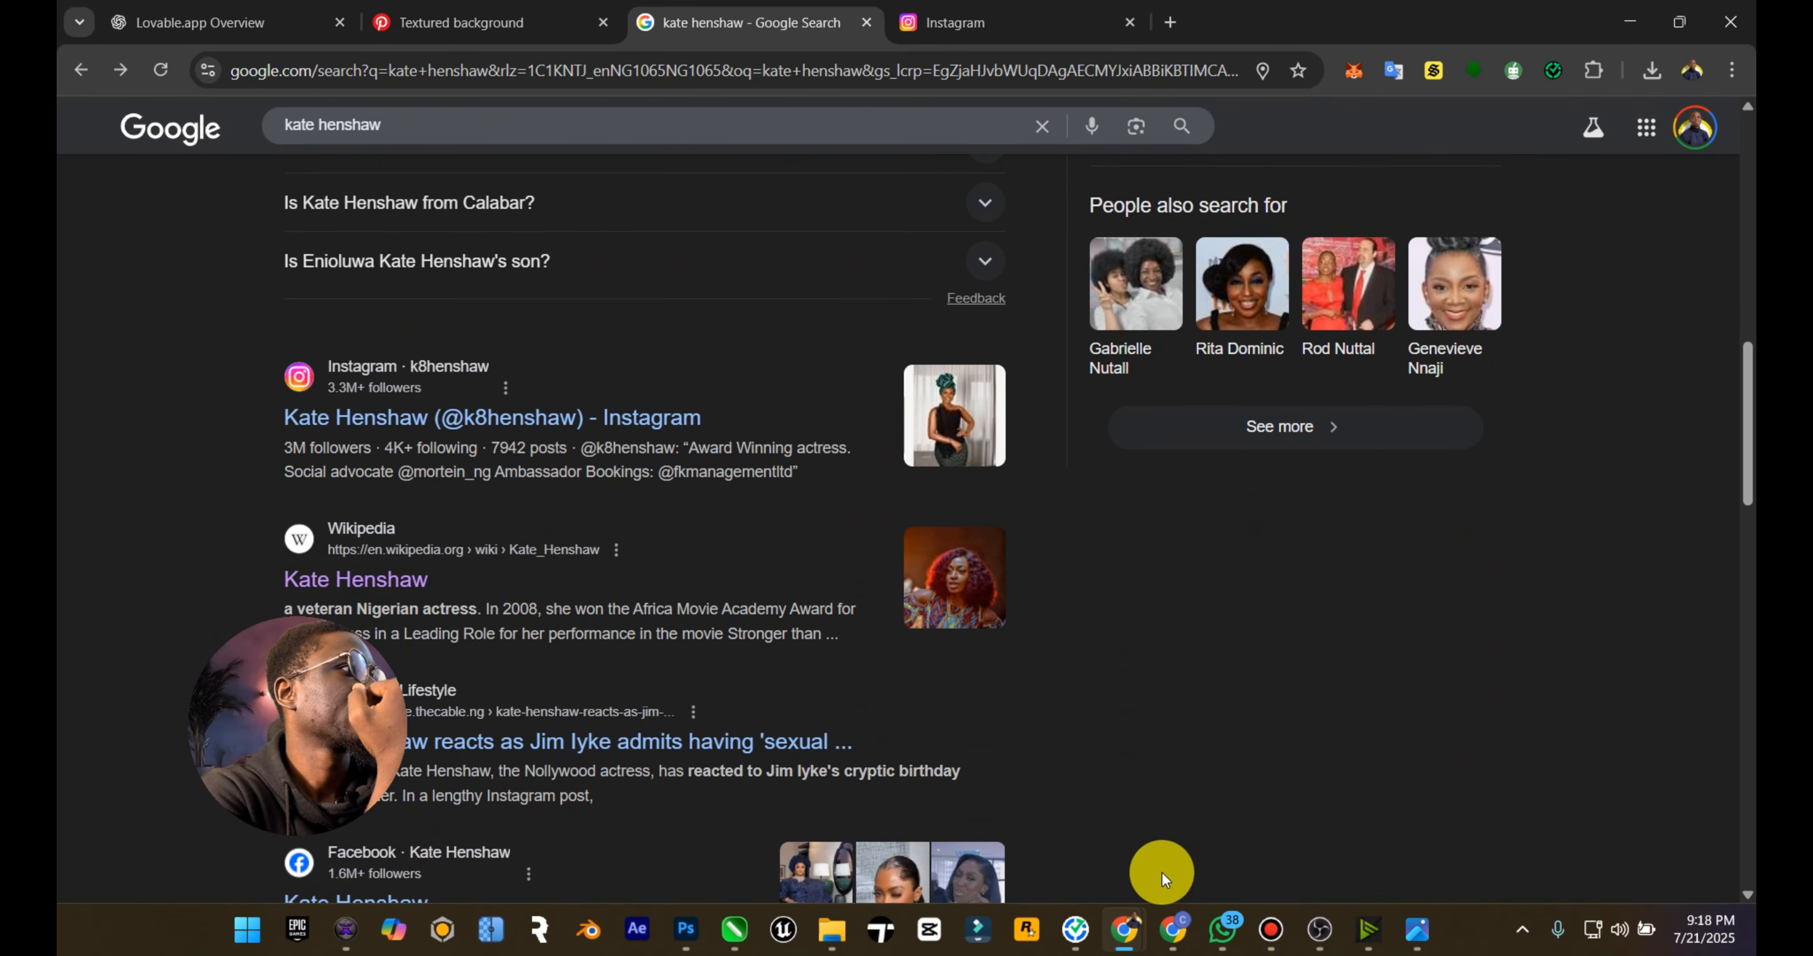
left_click(1417, 930)
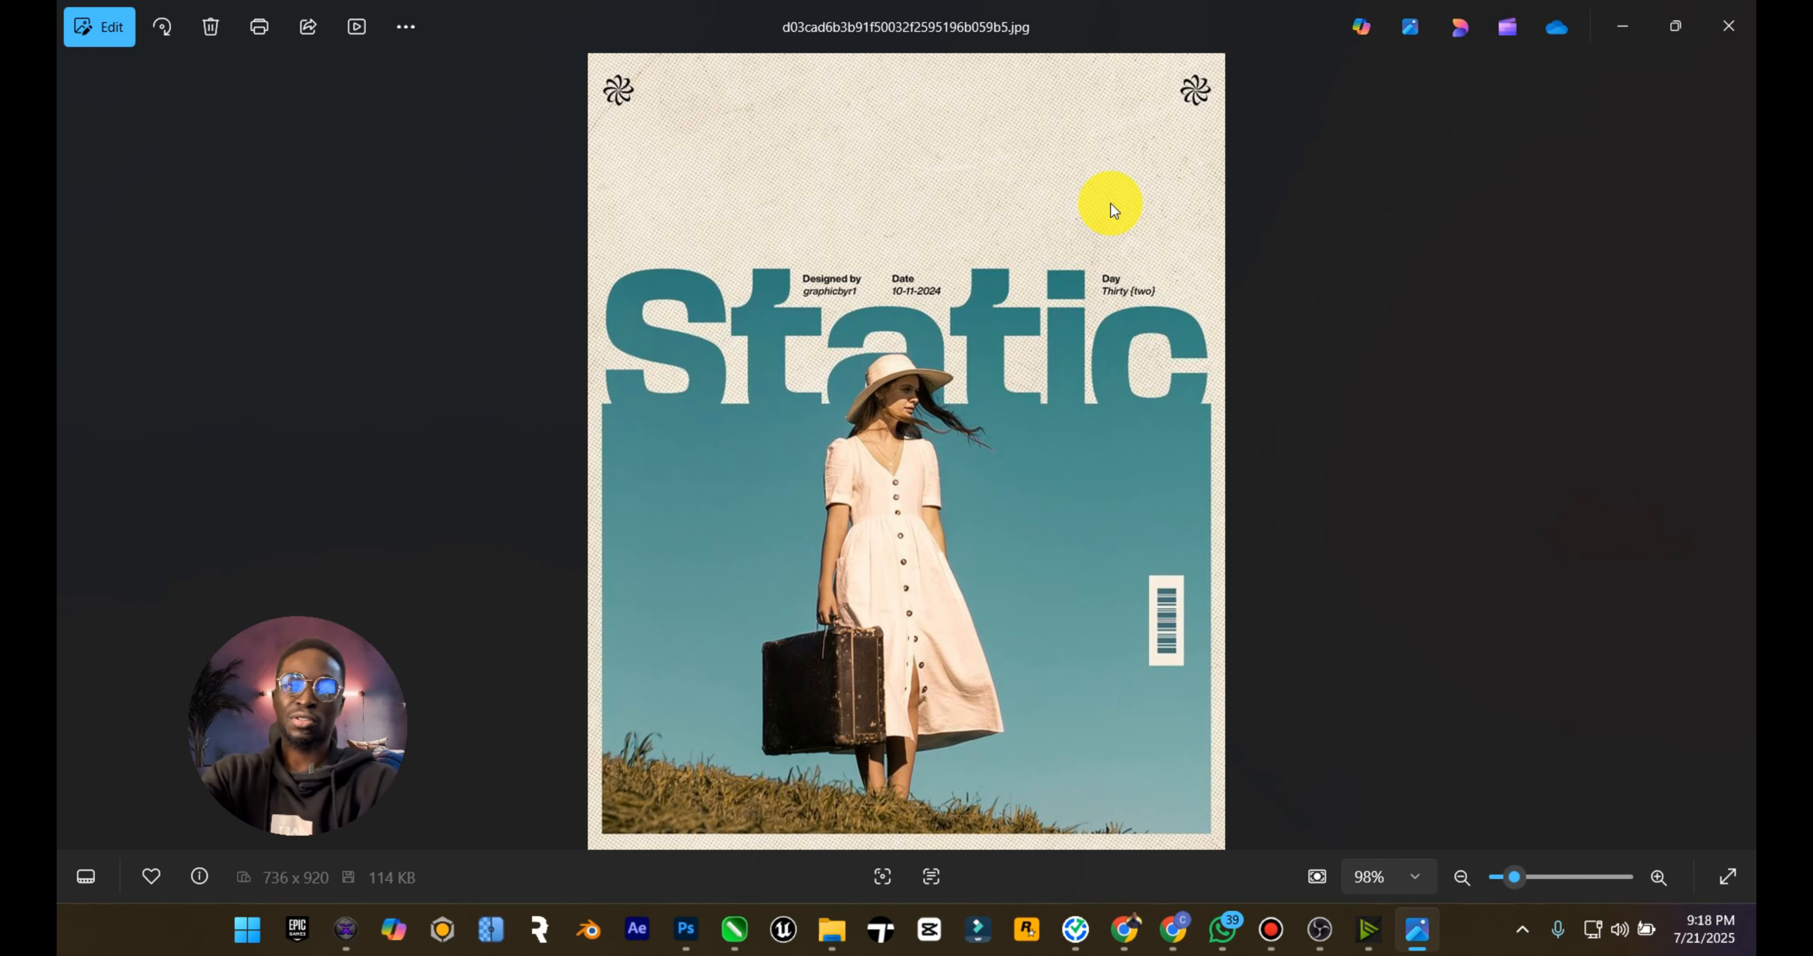
left_click(1728, 26)
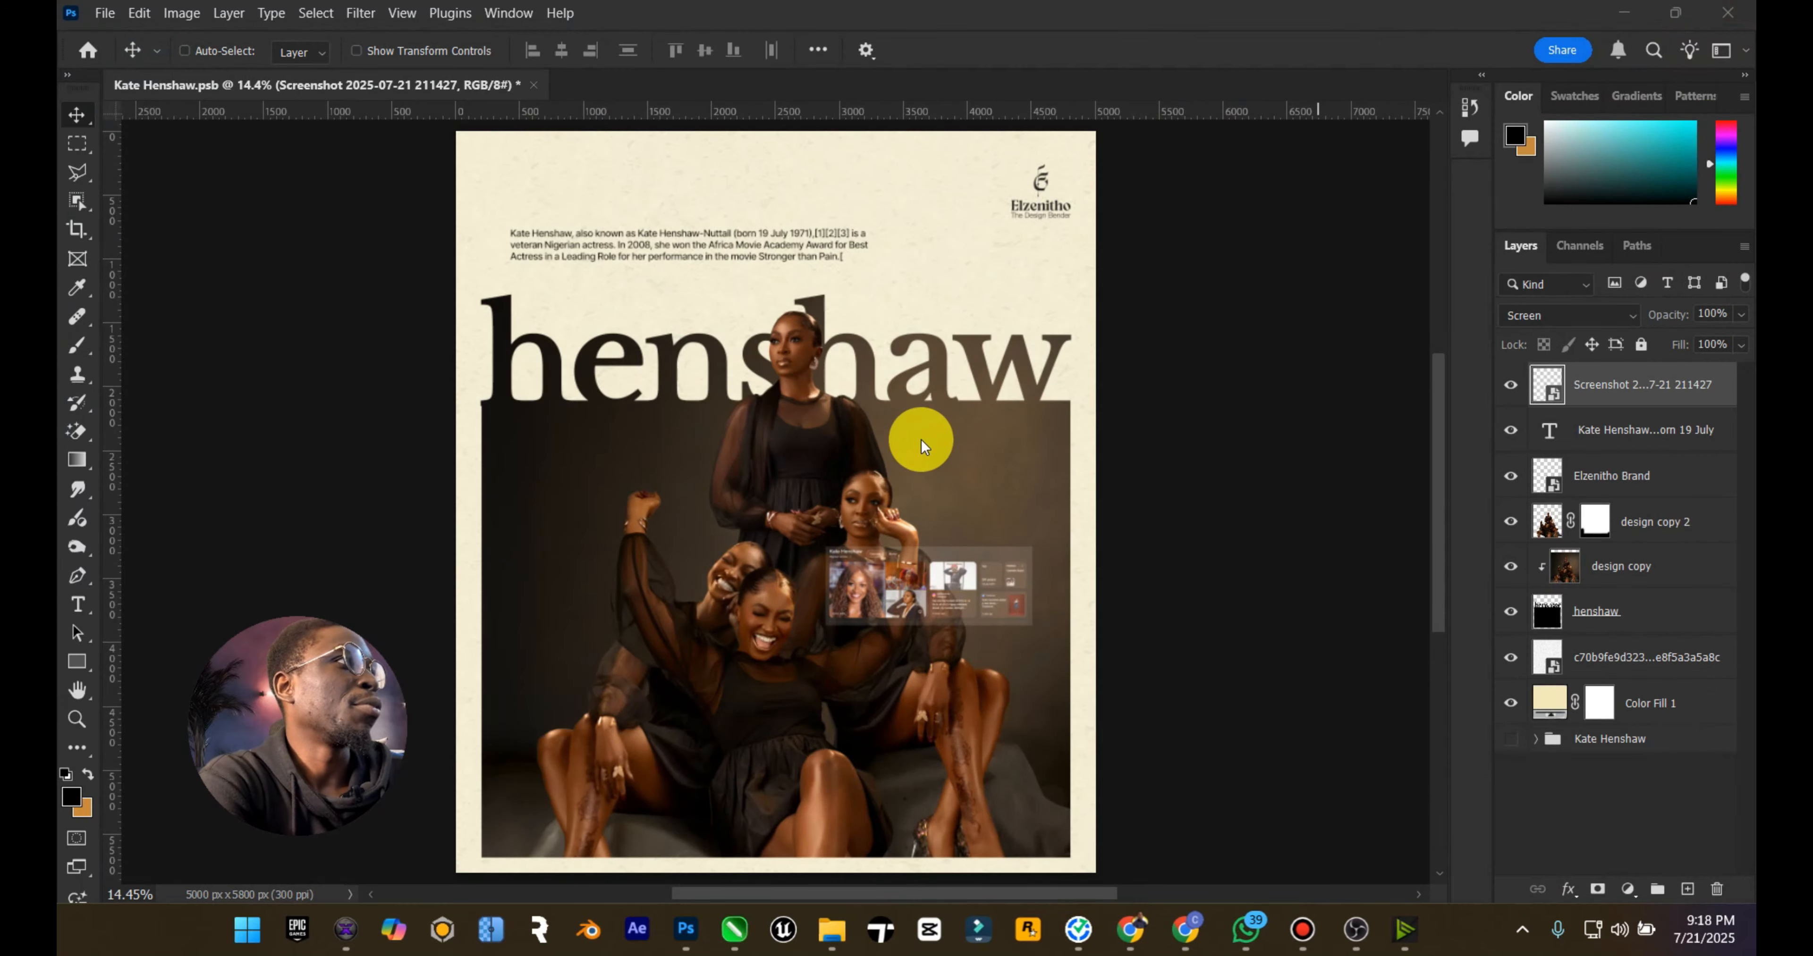
Step: Draw a black rectangle about 308 by 441 px against the poster's top edge, in line with the start of the title
left_click(1035, 538)
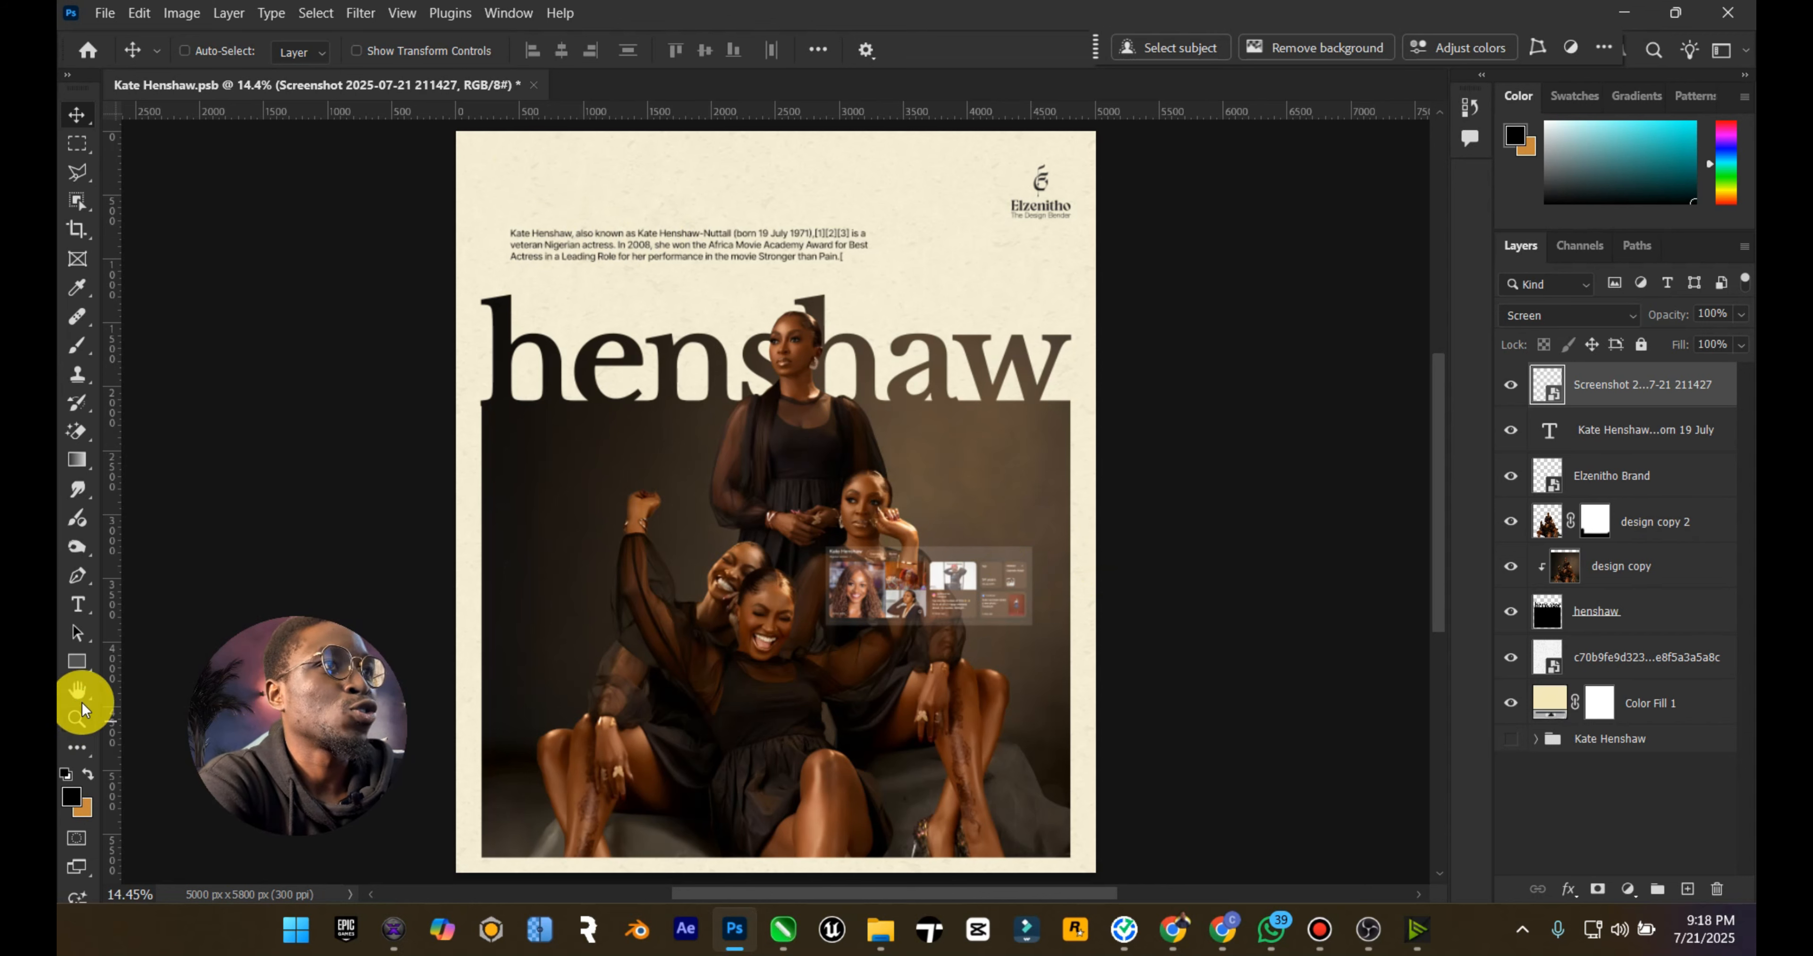
left_click(76, 661)
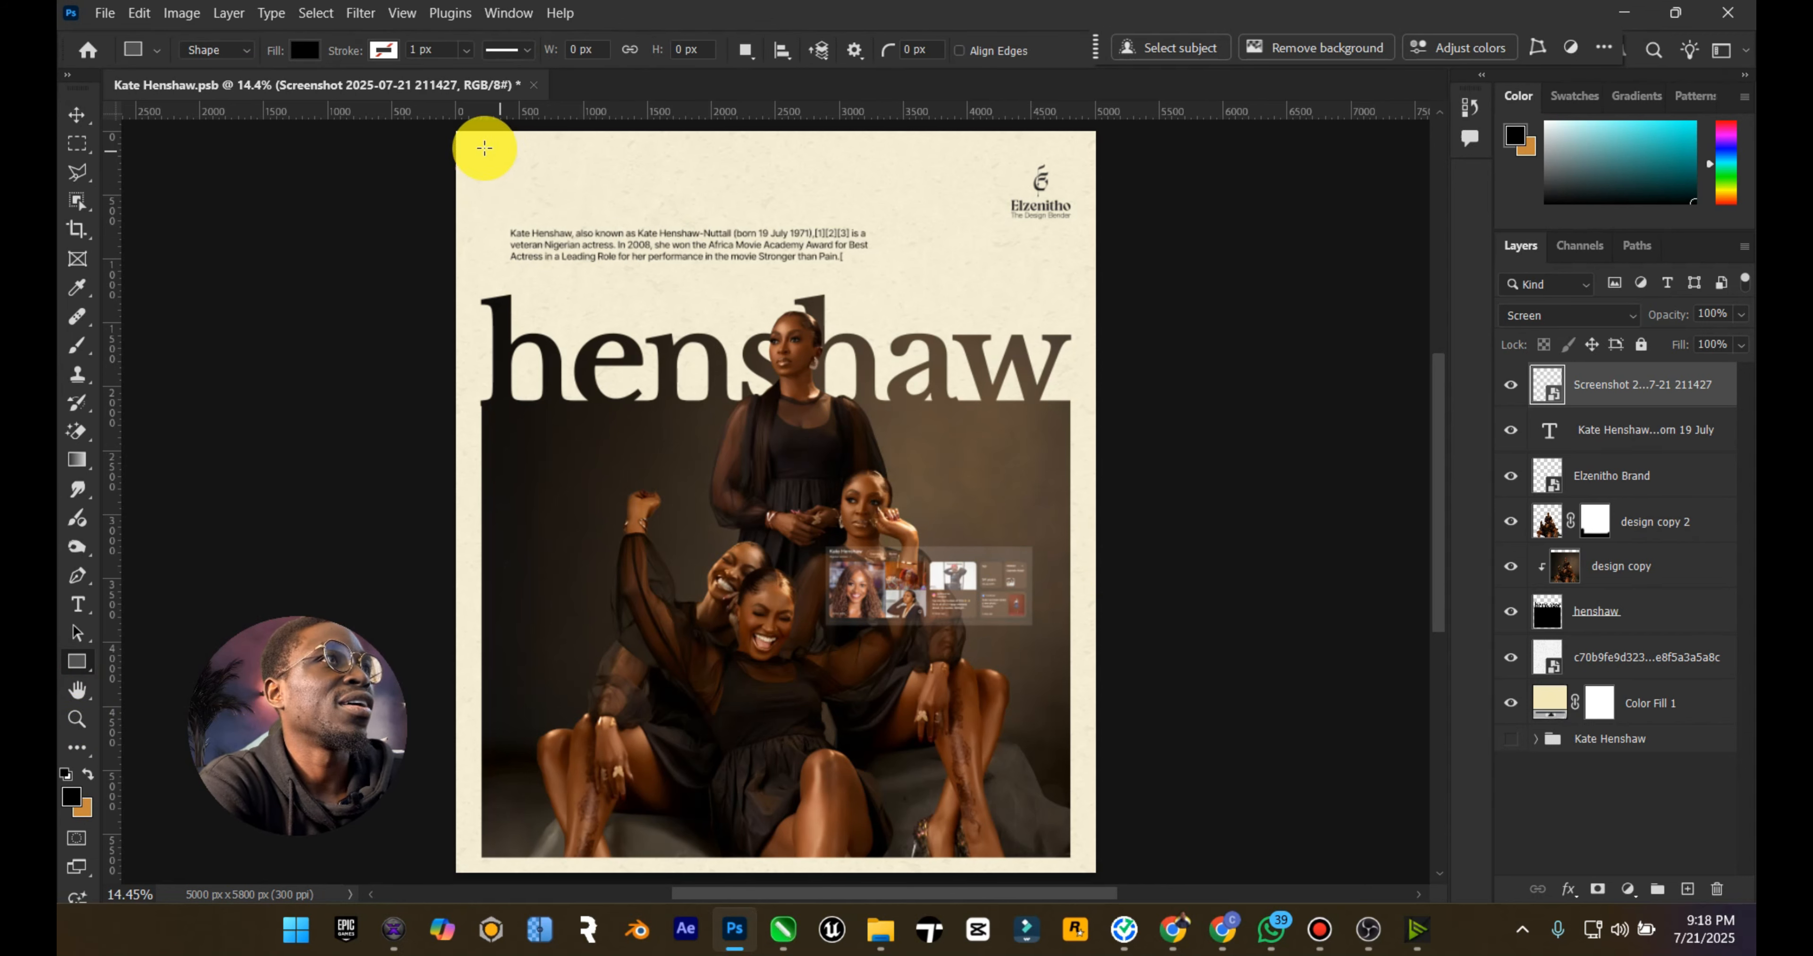
mouse_move(477, 148)
left_mouse_down()
mouse_move(518, 204)
mouse_move(493, 154)
left_mouse_up()
left_click(75, 112)
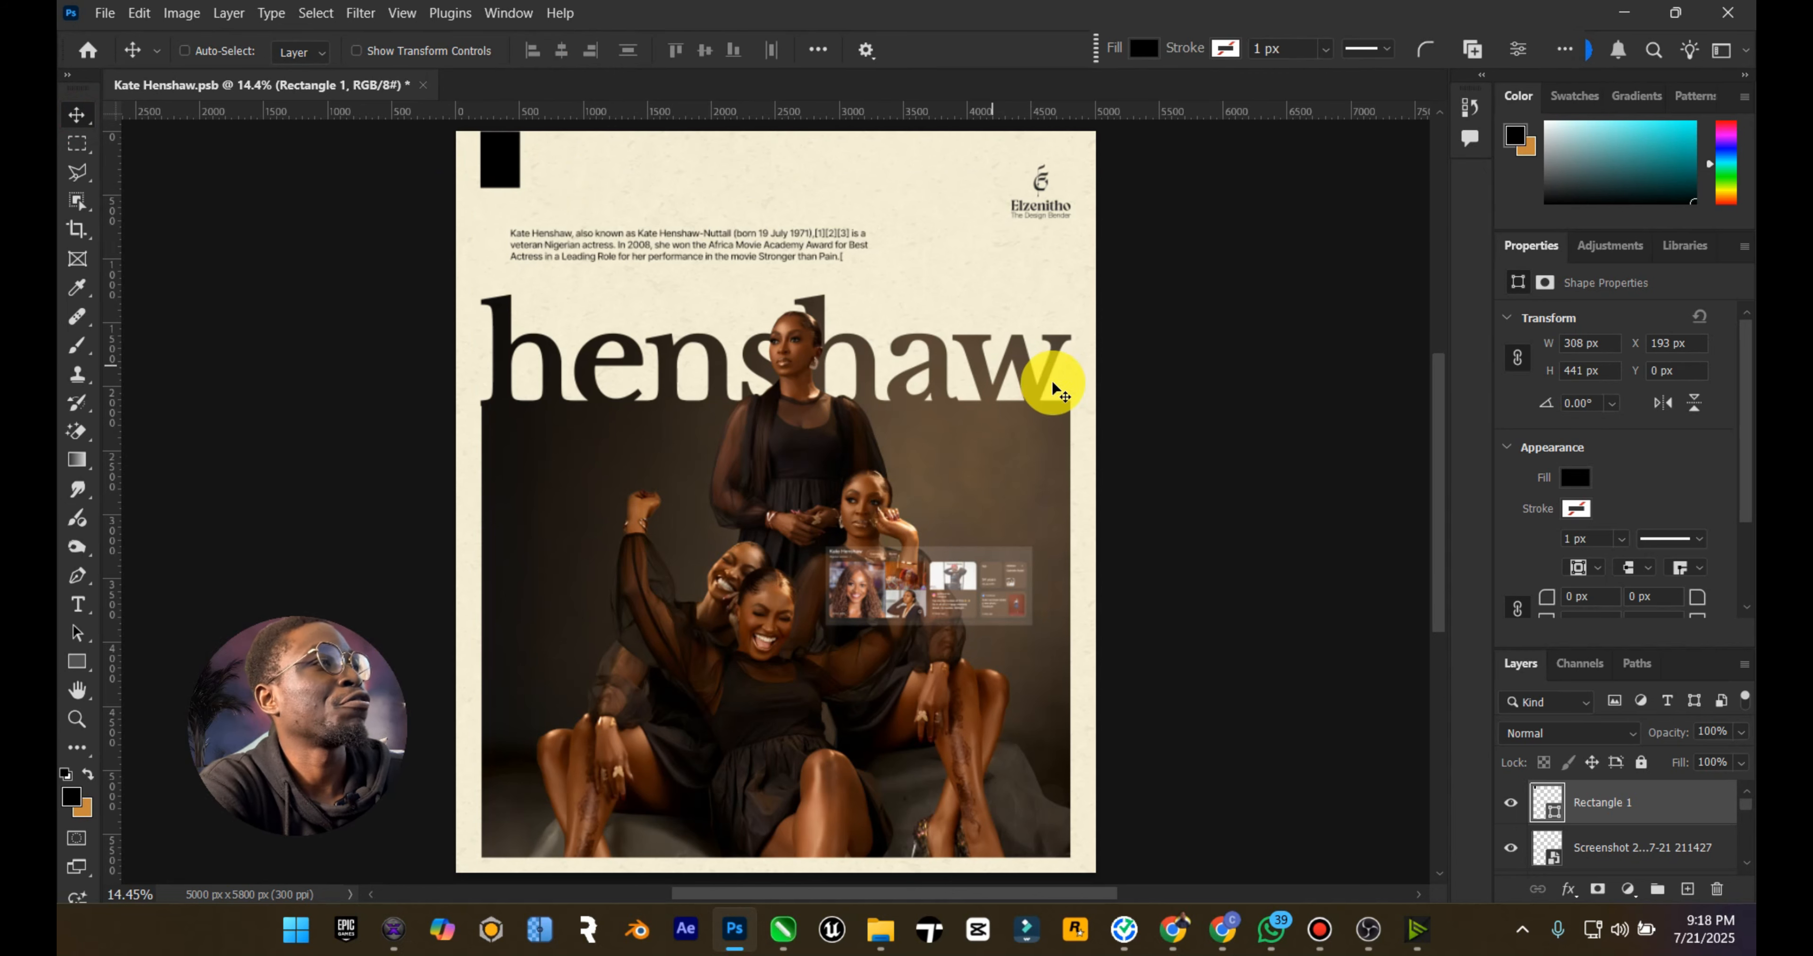
Step: Close the shape properties and move the rectangle layer beneath the henshaw title layer, directly above the paper texture layer
scroll(1679, 804, "down", 2)
left_click(1742, 246)
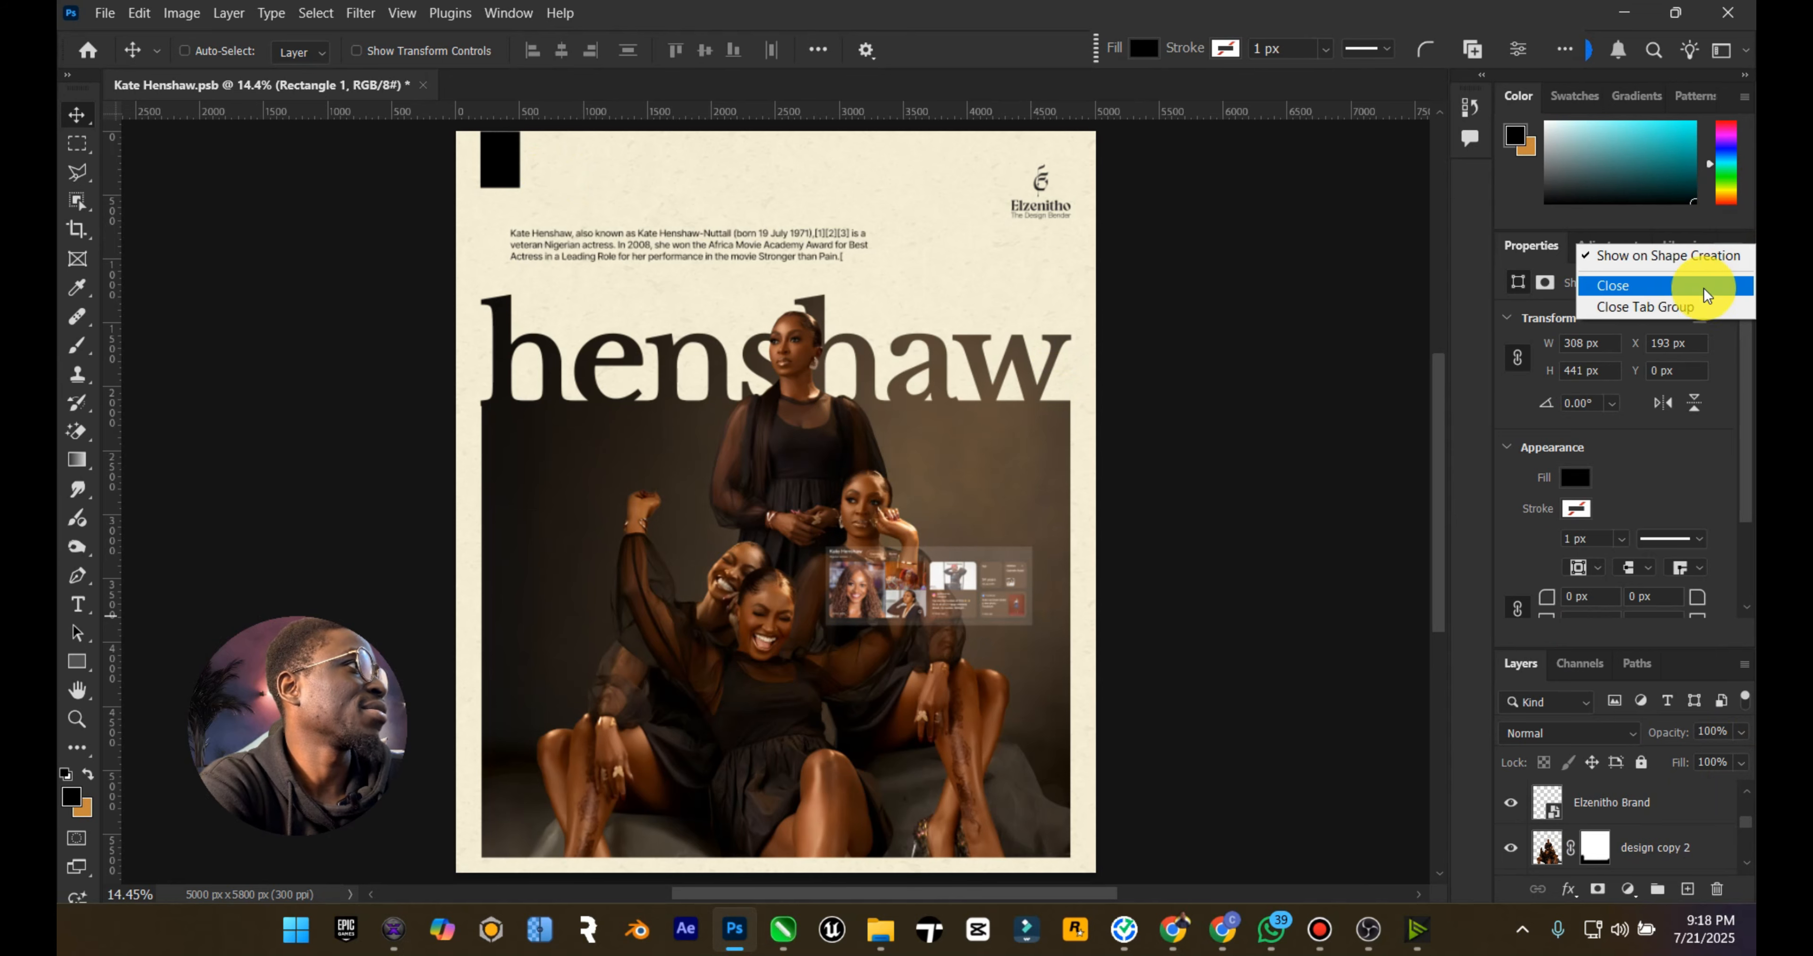
left_click(1696, 309)
left_click_drag(1638, 387, 1621, 529)
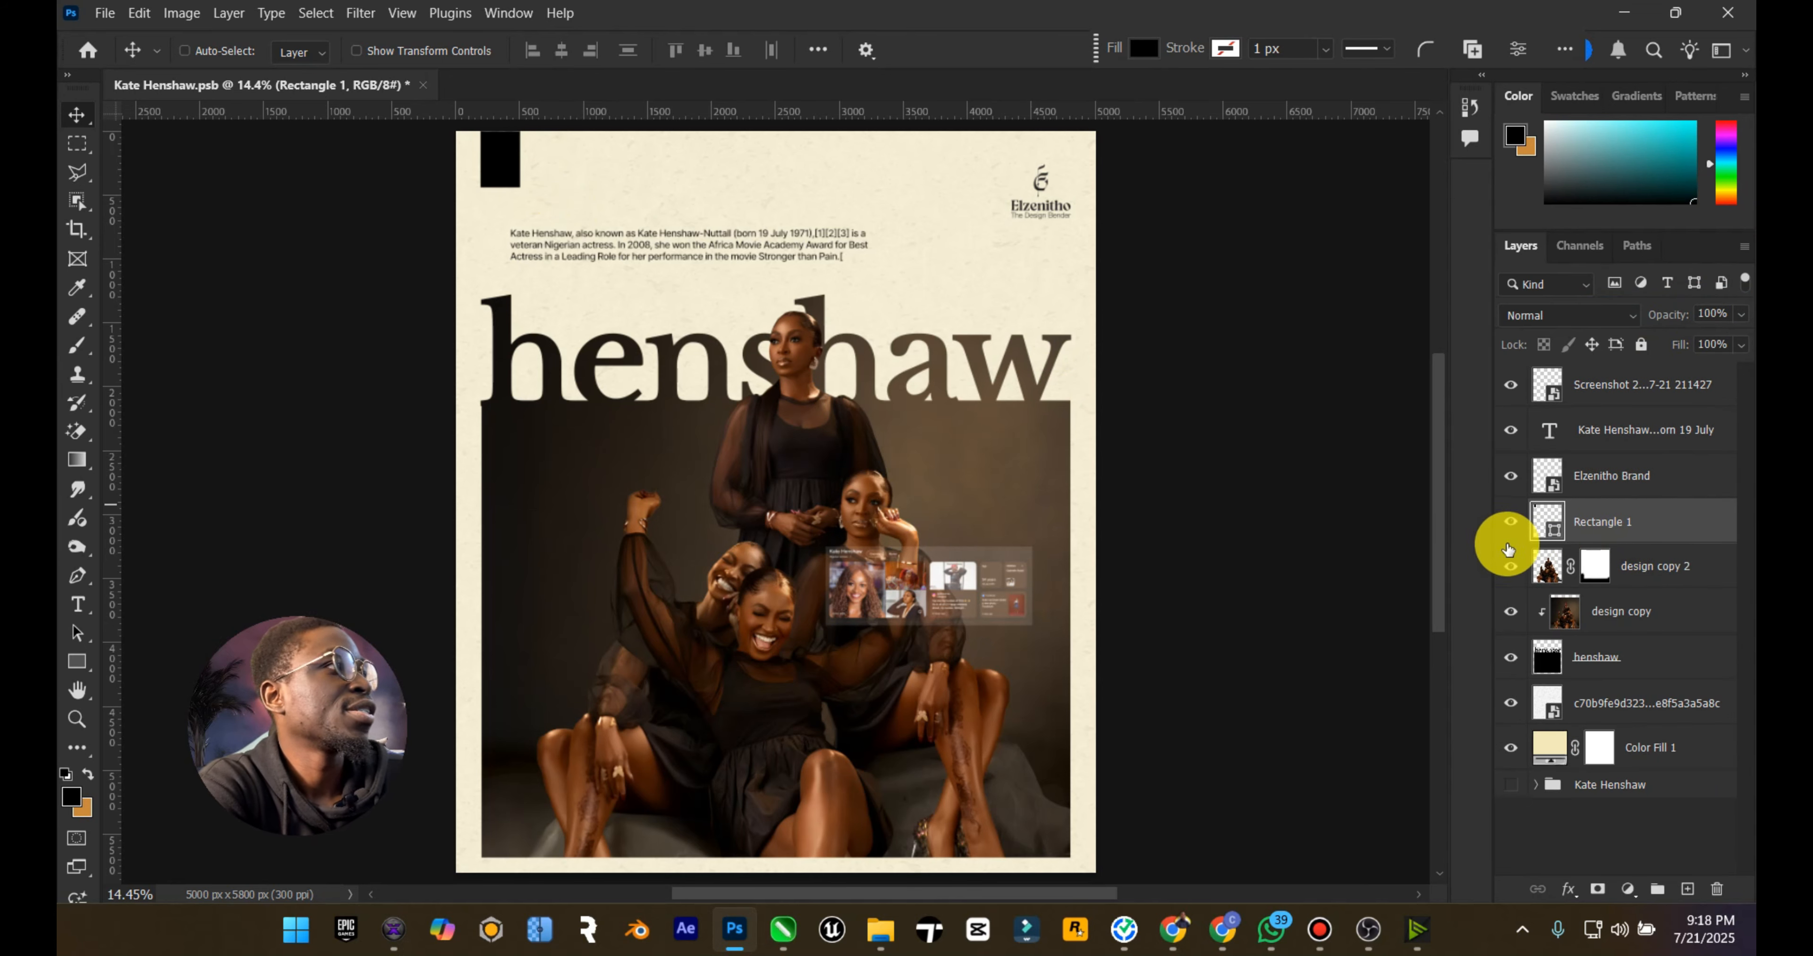
left_click_drag(1603, 539, 1605, 681)
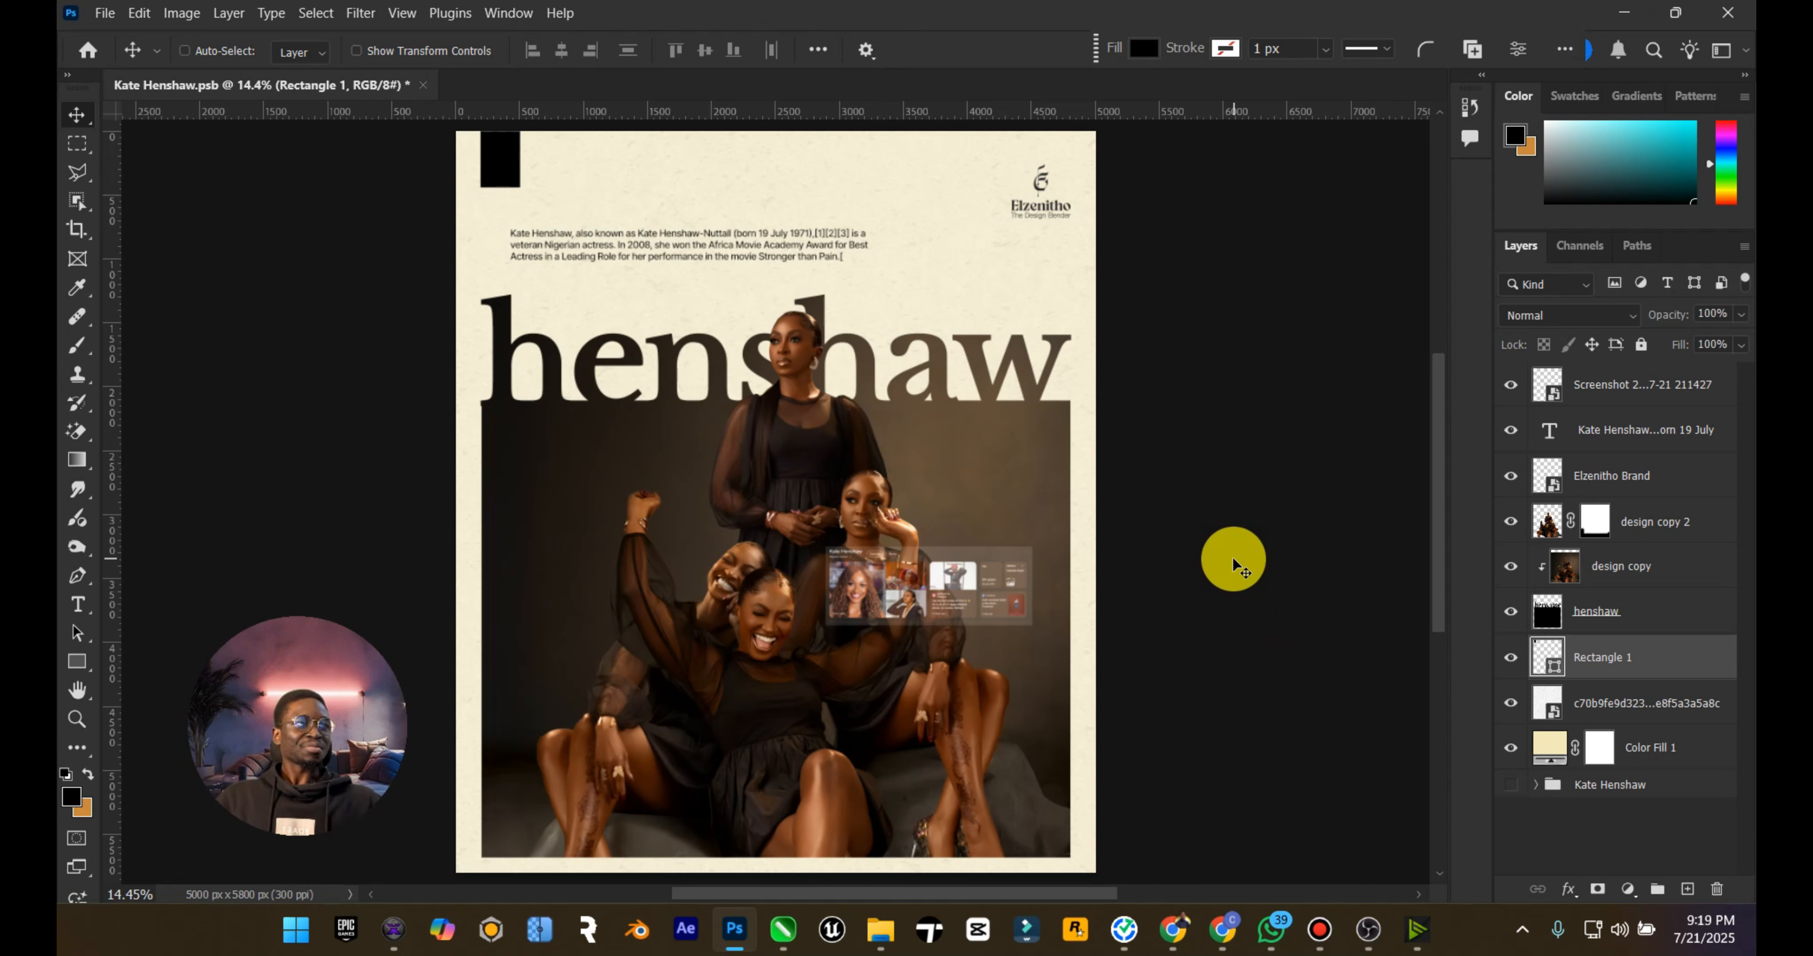
Step: Stamp the visible poster into a new layer above the Google results screenshot, then show only the original Kate Henshaw group
left_click(1639, 385)
key("ctrl+alt+shift+e")
left_click_drag(1511, 386, 1511, 793)
left_click(1513, 833)
left_click(1575, 826)
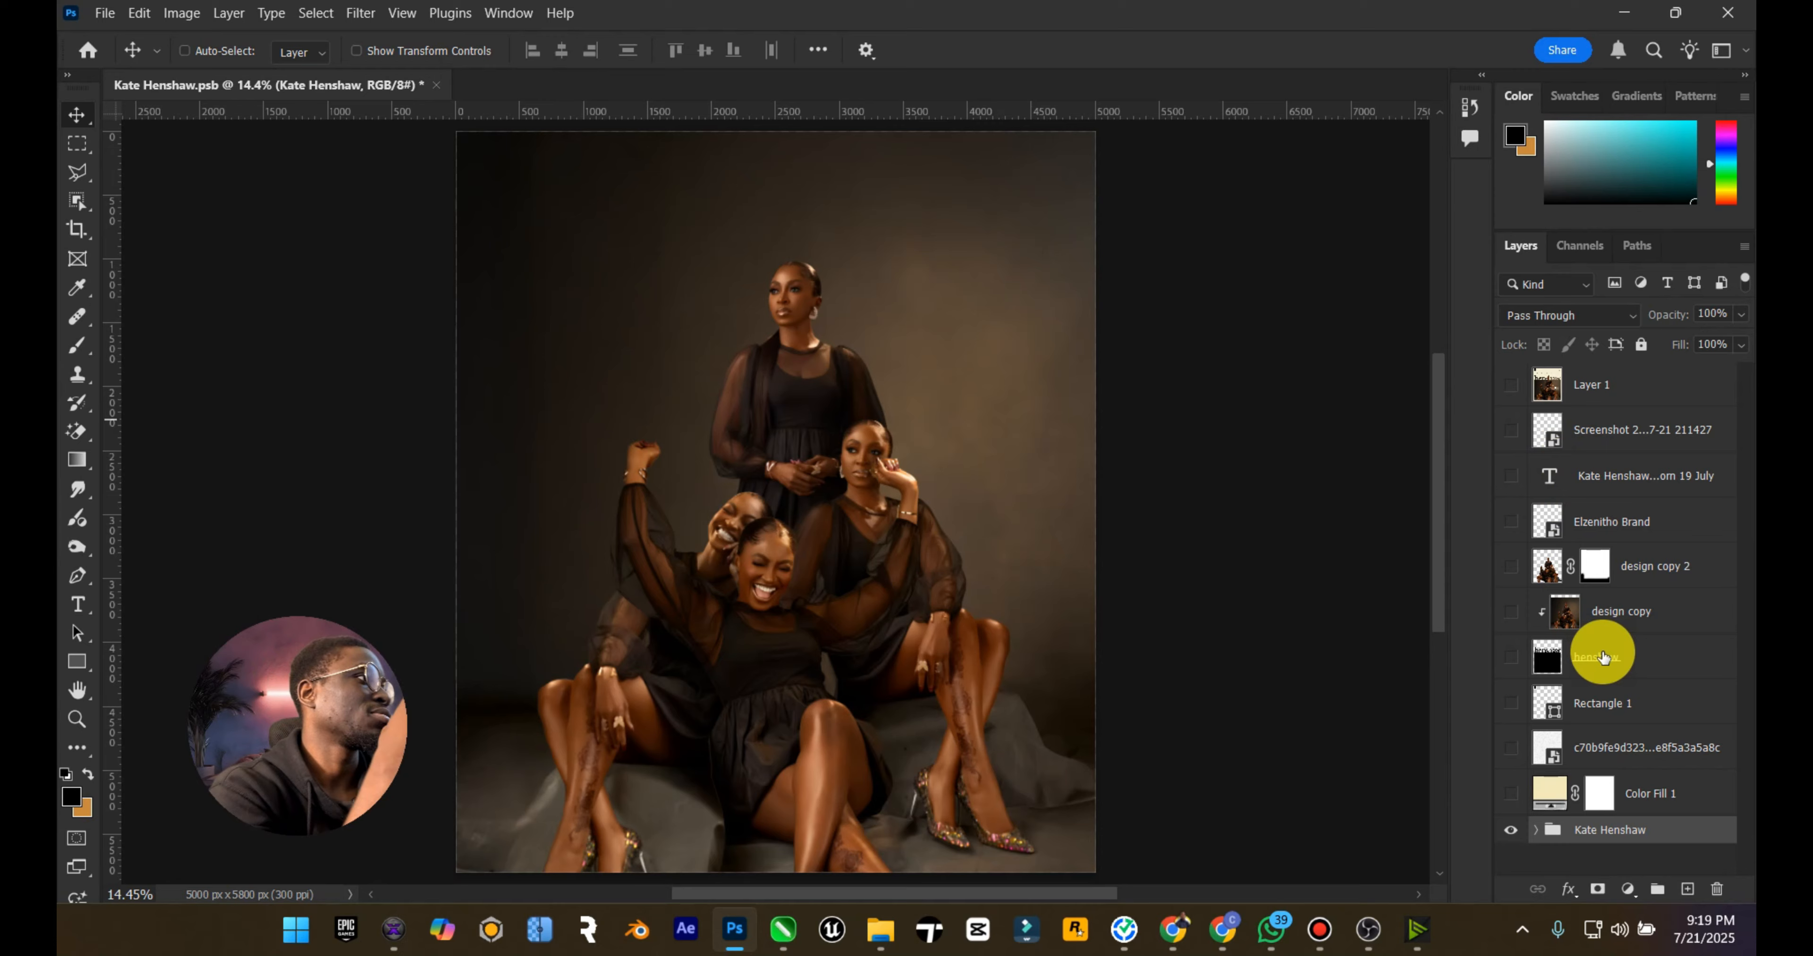
Step: Show the Elzenitho Brand logo over the original photo and turn it white by raising its Hue/Saturation lightness to the maximum
left_click(1624, 478)
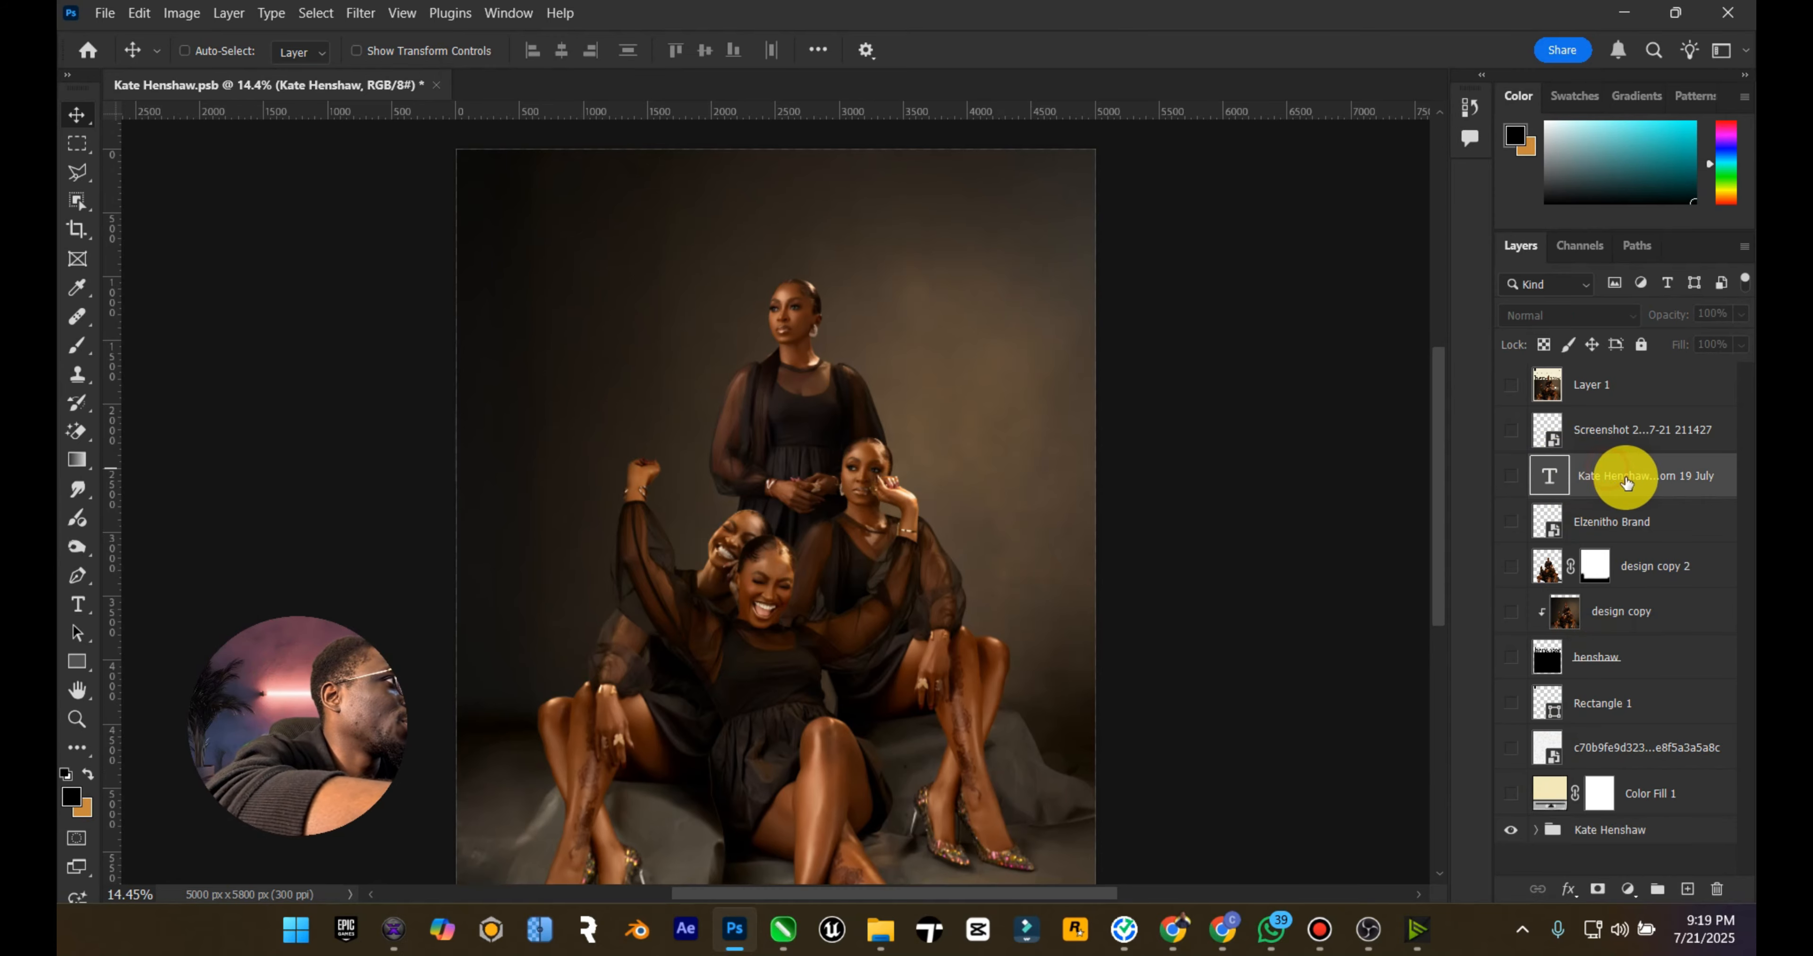
left_click(1555, 522)
left_click(1510, 522)
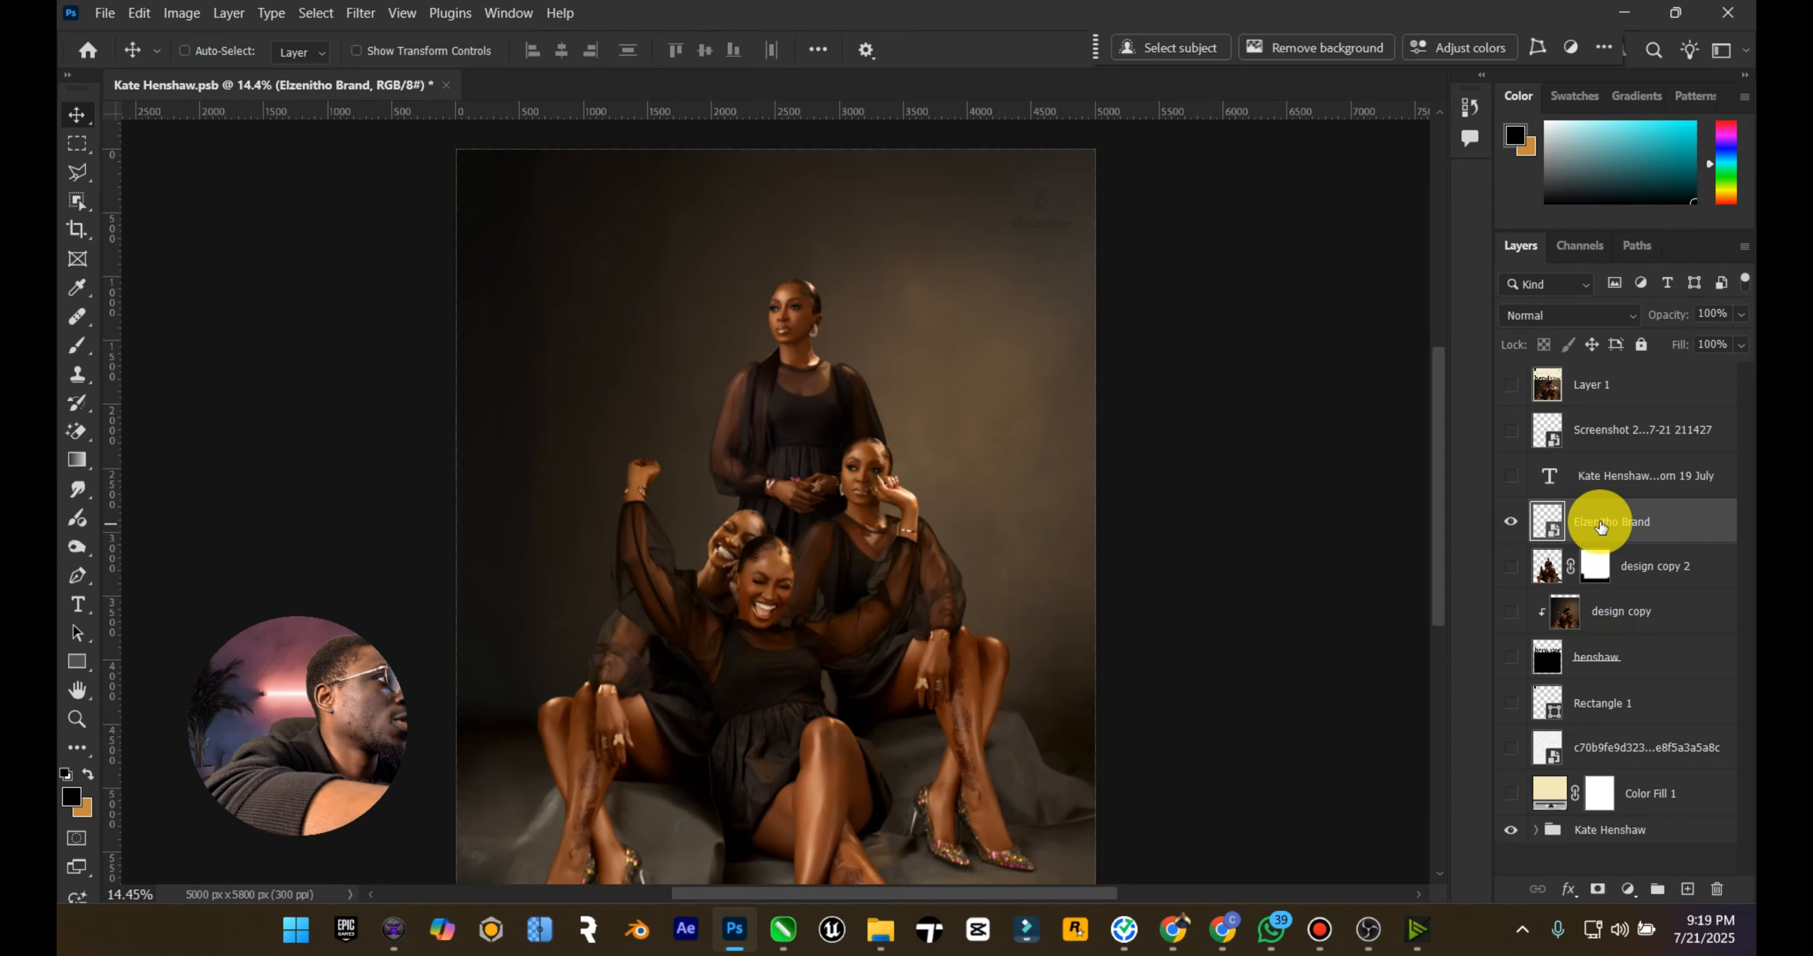
left_click(182, 13)
mouse_move(248, 82)
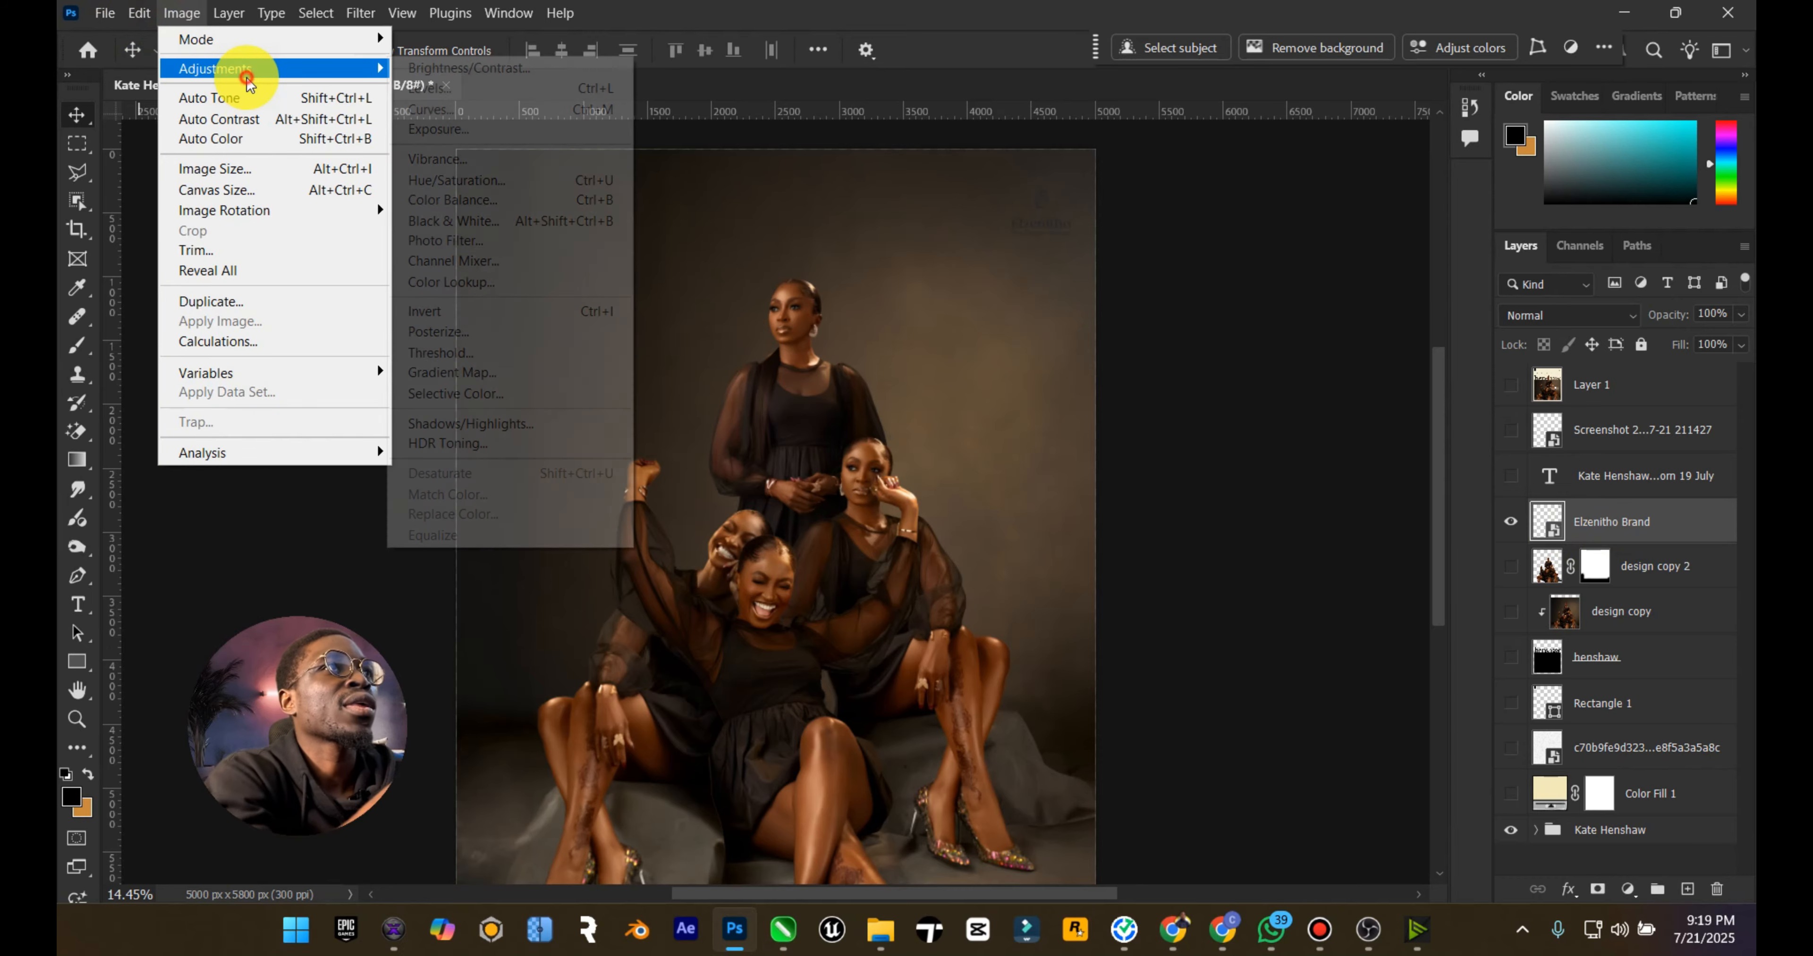
left_click(465, 180)
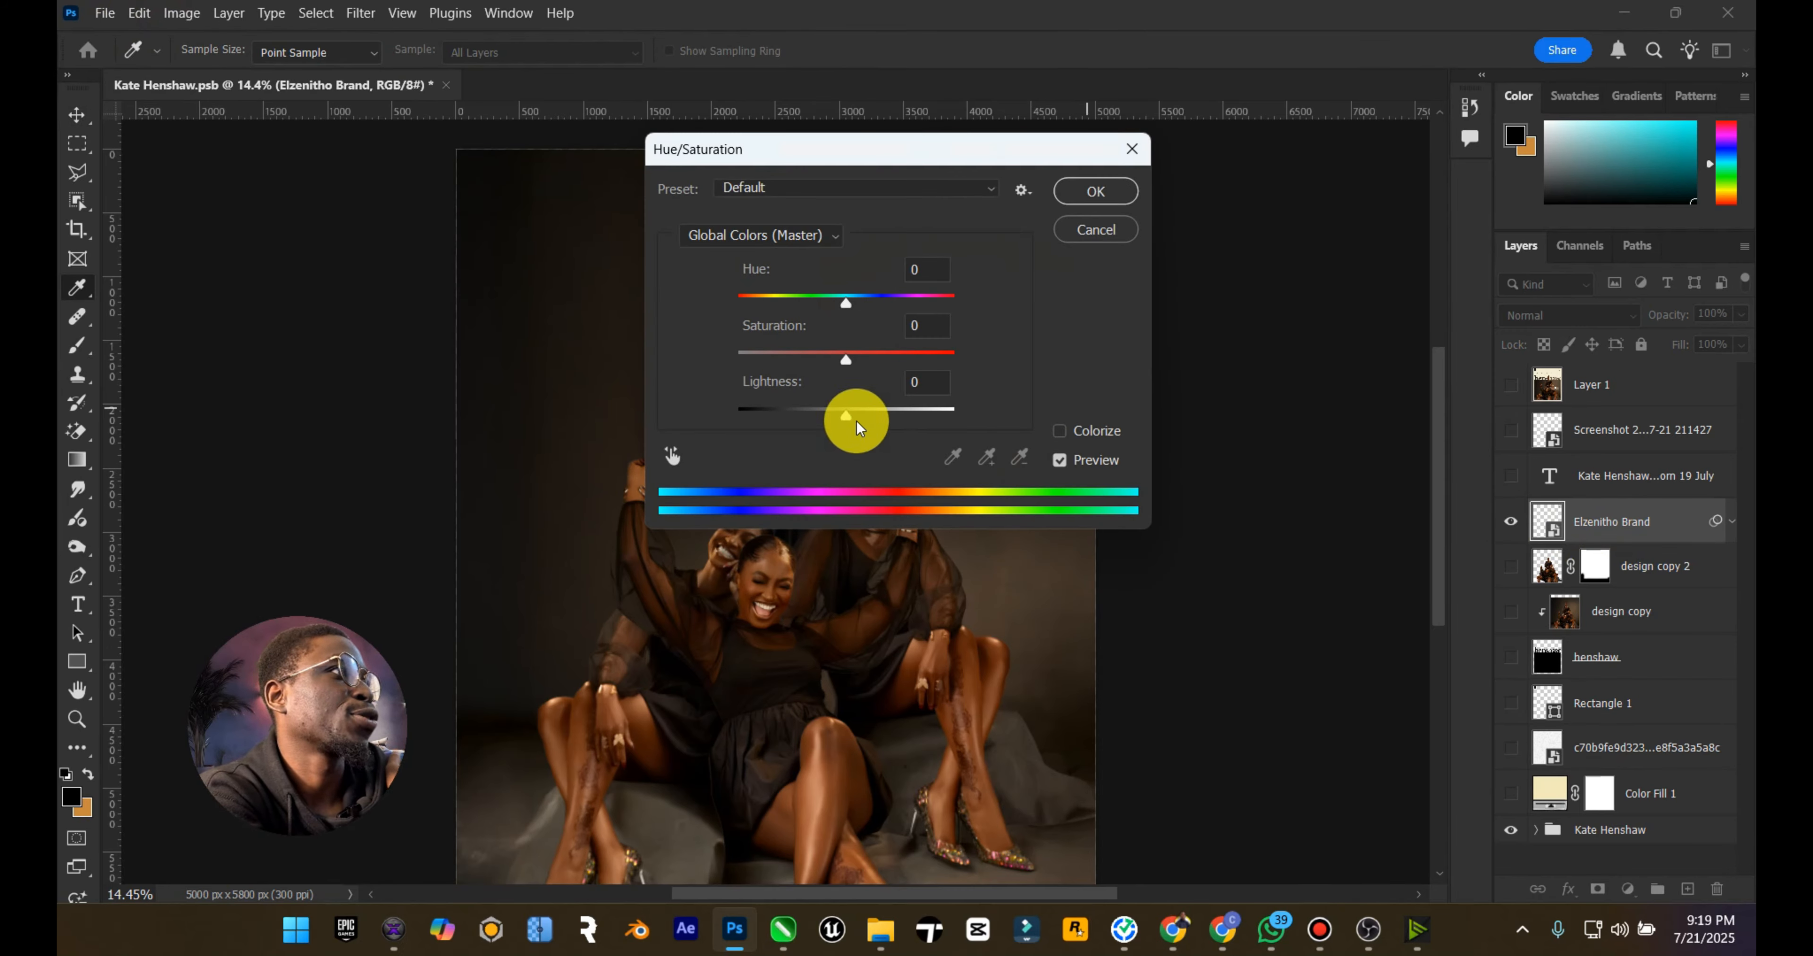
left_click_drag(846, 415, 1263, 416)
left_click(1095, 191)
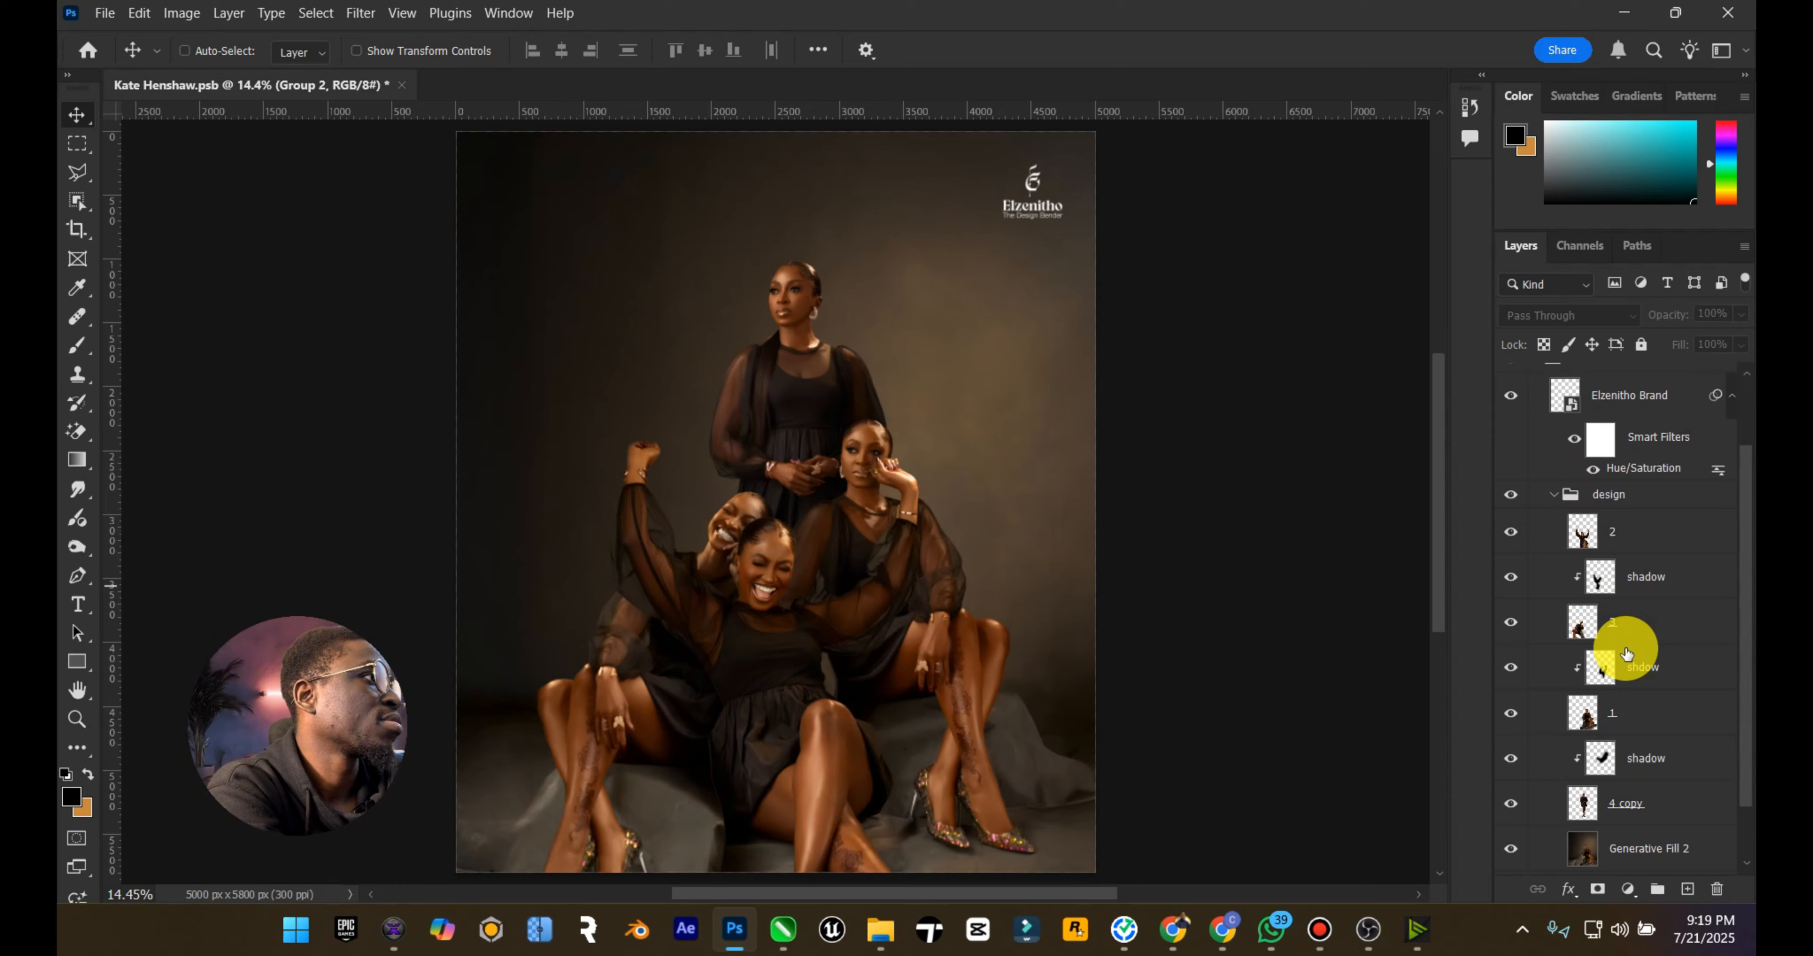
Step: Select layer 1, one of the cut-out women, inside the design group
scroll(1623, 658, "down", 2)
left_click(1646, 643)
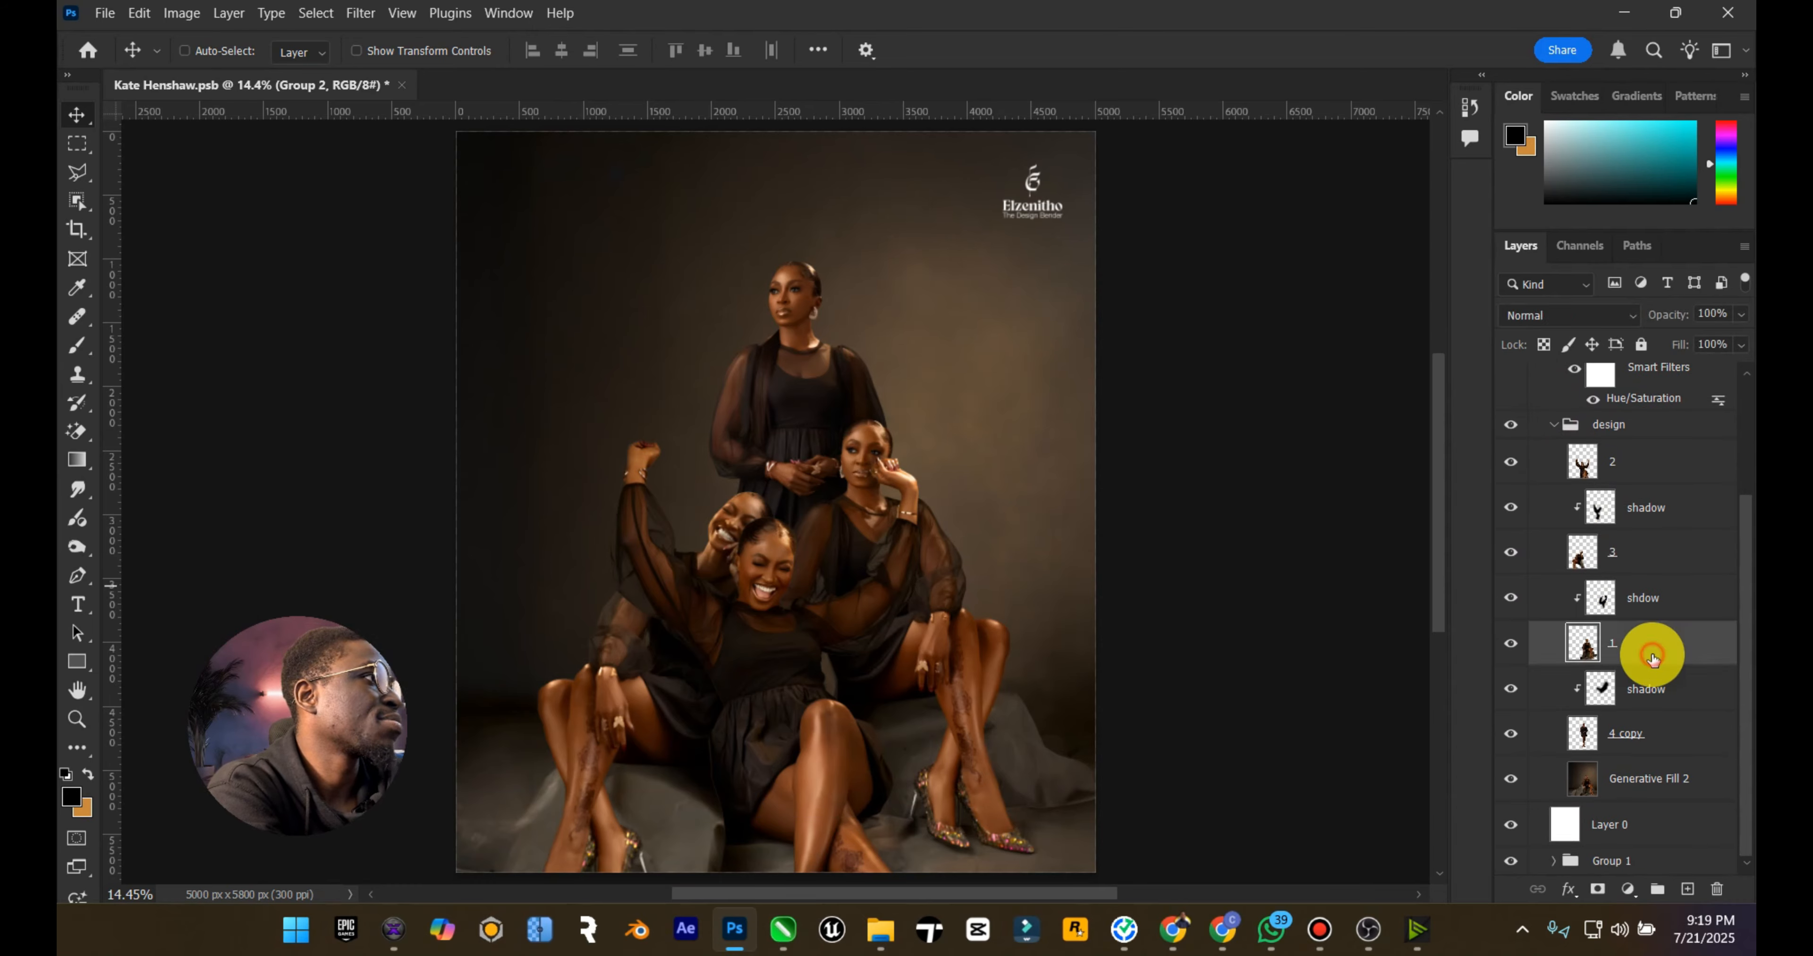